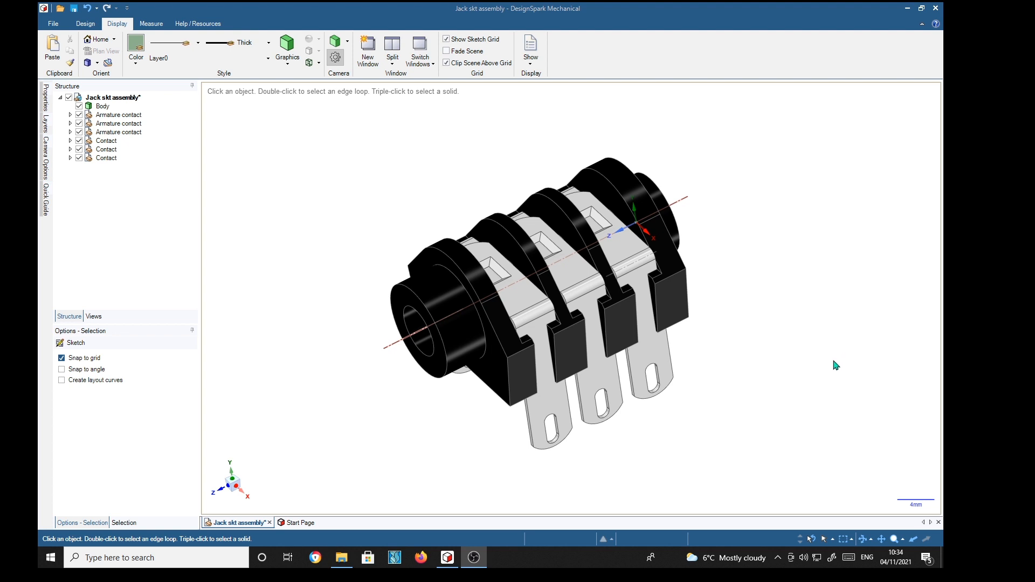
middle_click_drag(800, 385, 591, 358)
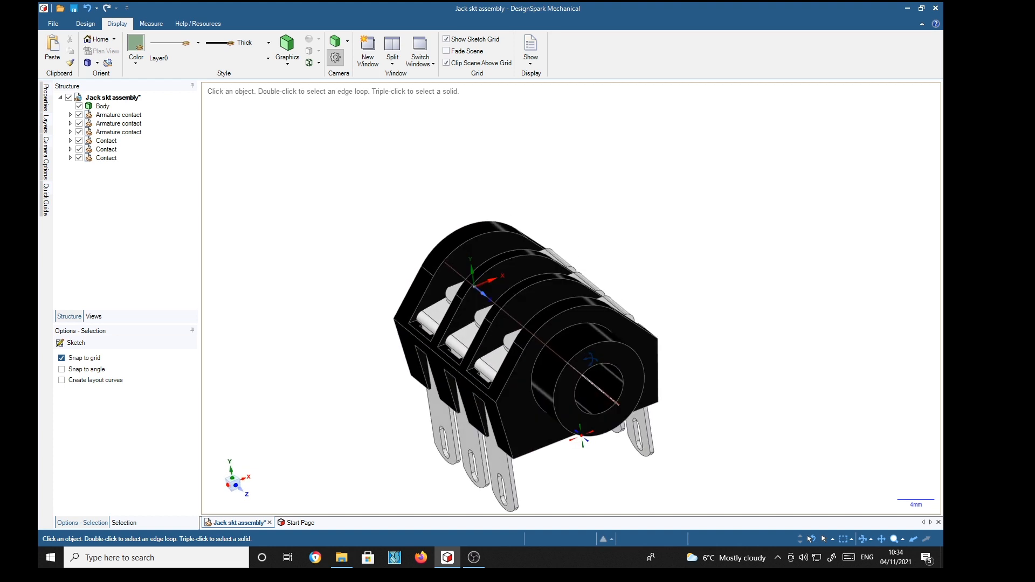
middle_click_drag(694, 369, 701, 288, "shift")
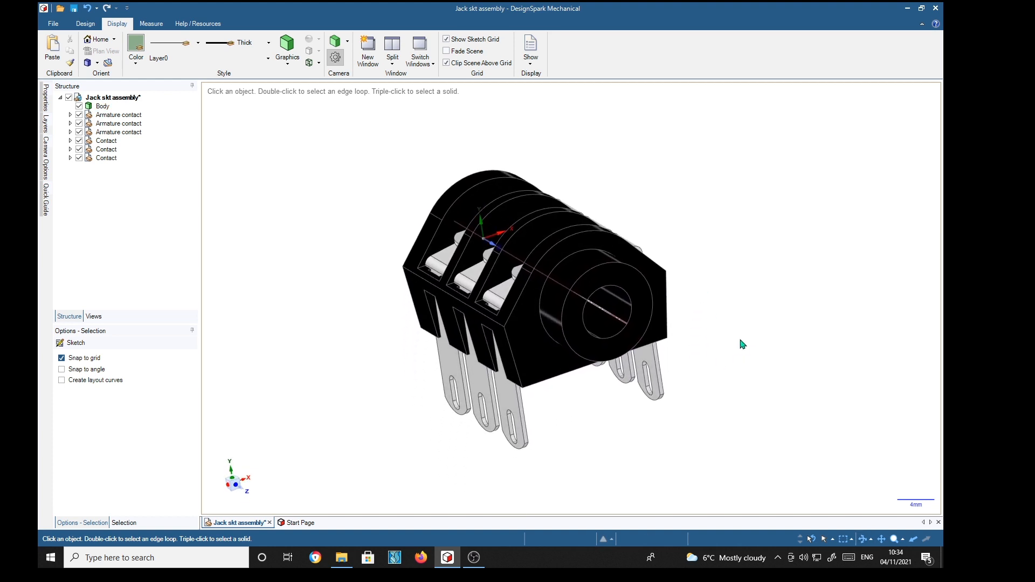
middle_click_drag(659, 467, 483, 467)
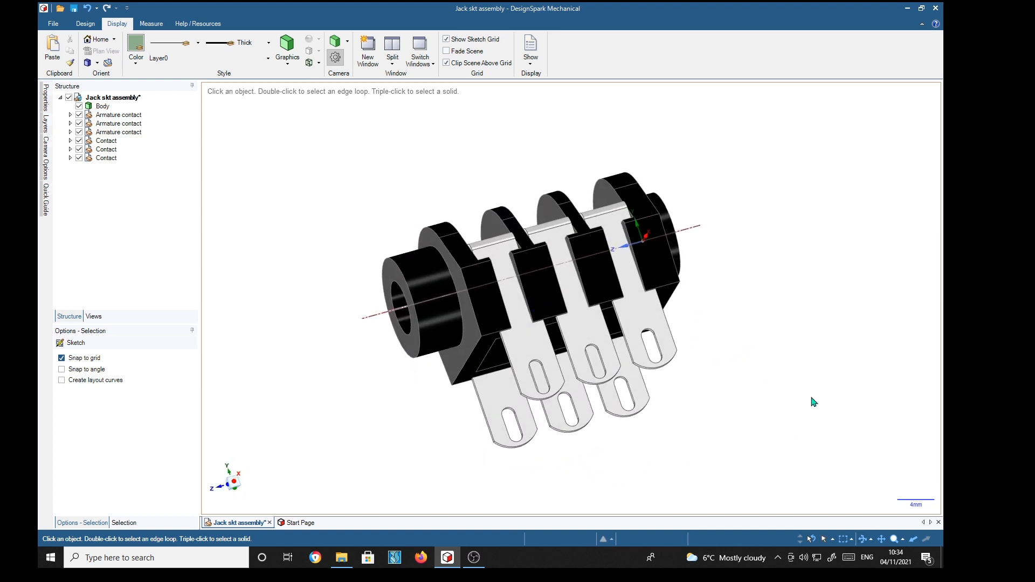
middle_click_drag(751, 315, 755, 402)
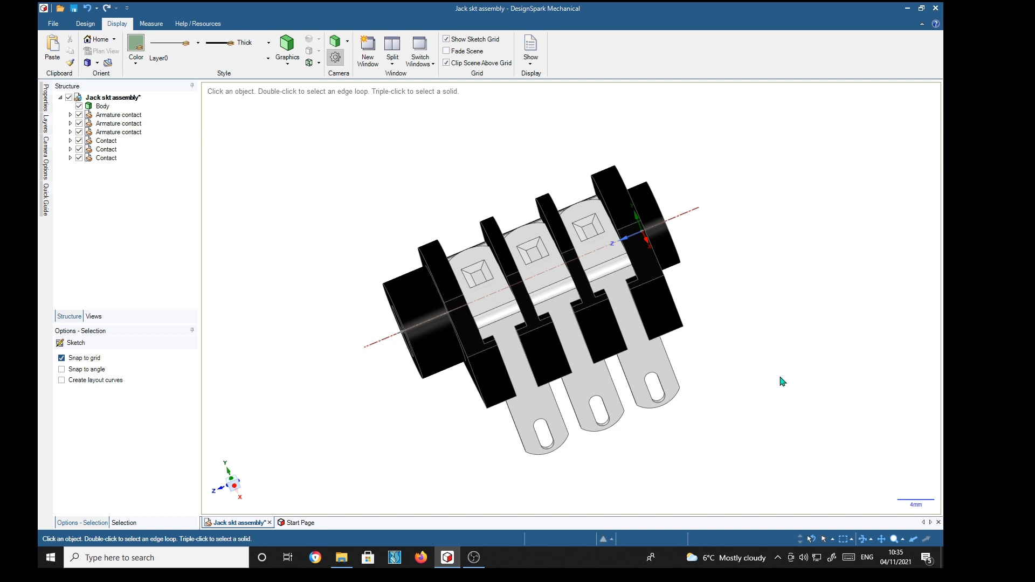
middle_click_drag(778, 377, 816, 402)
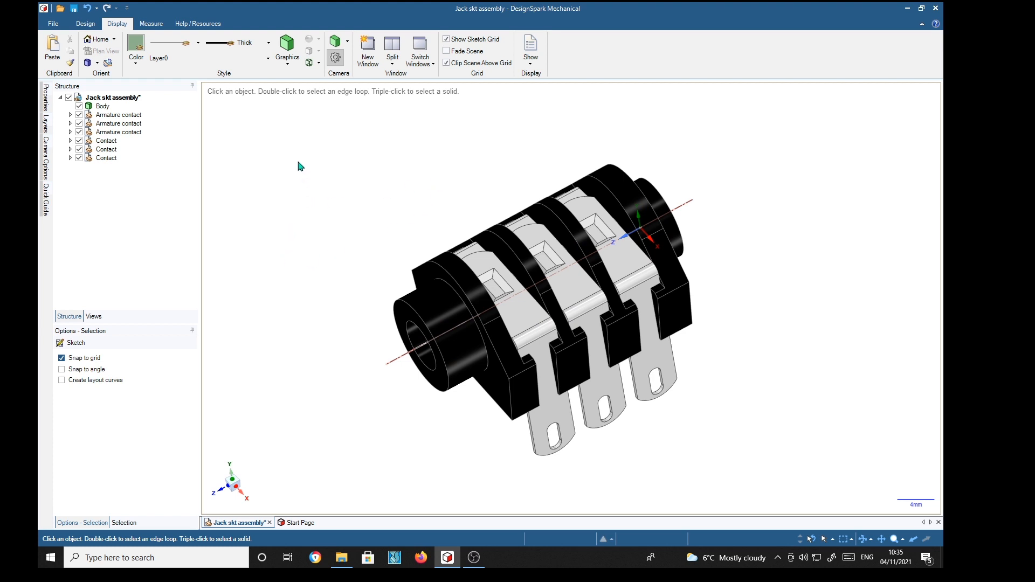
Begin saving a copy of the jack socket assembly with OBJ (*.obj) as the file type.
left_click(53, 23)
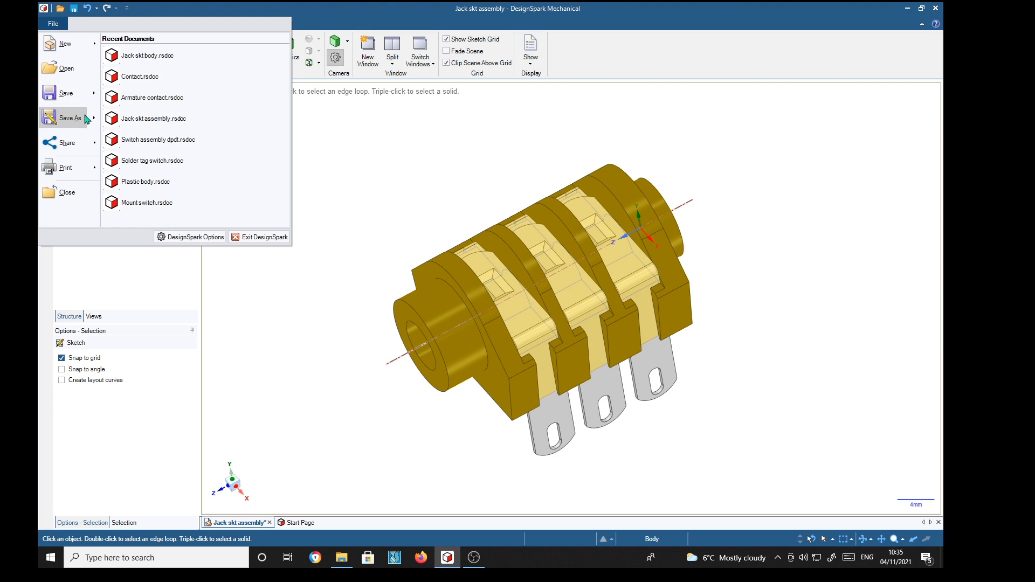
mouse_move(72, 121)
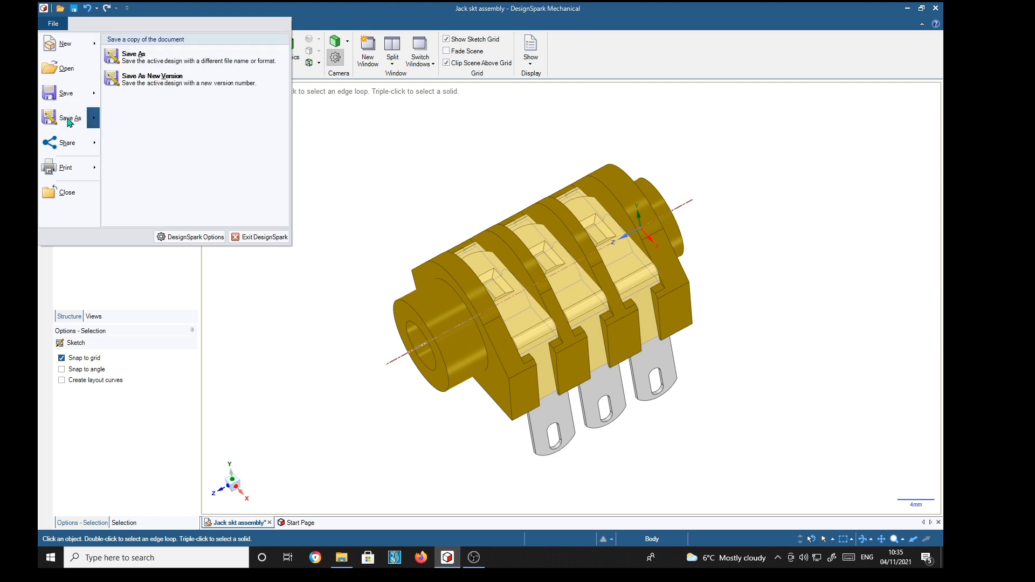
left_click(65, 119)
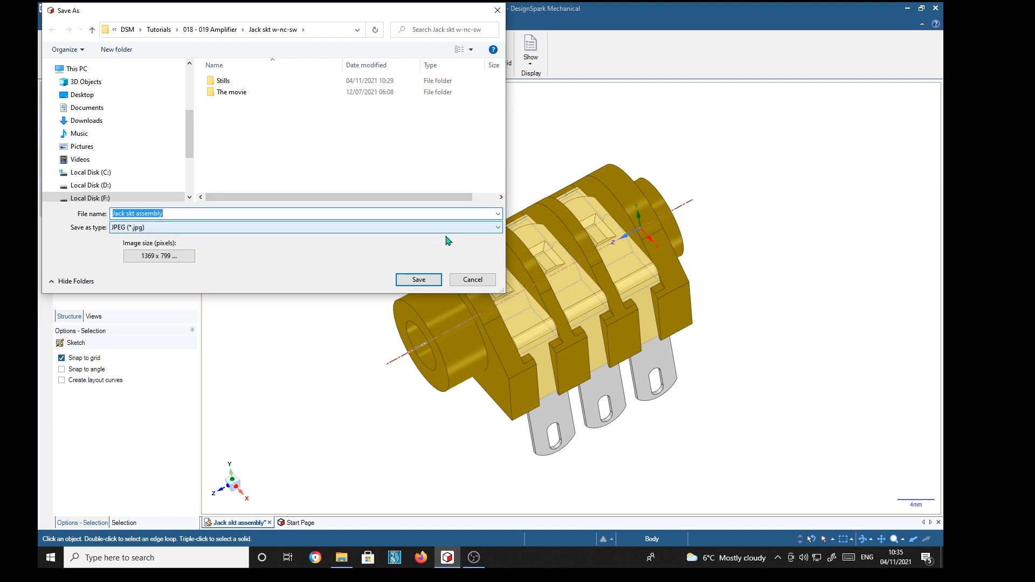
left_click(498, 228)
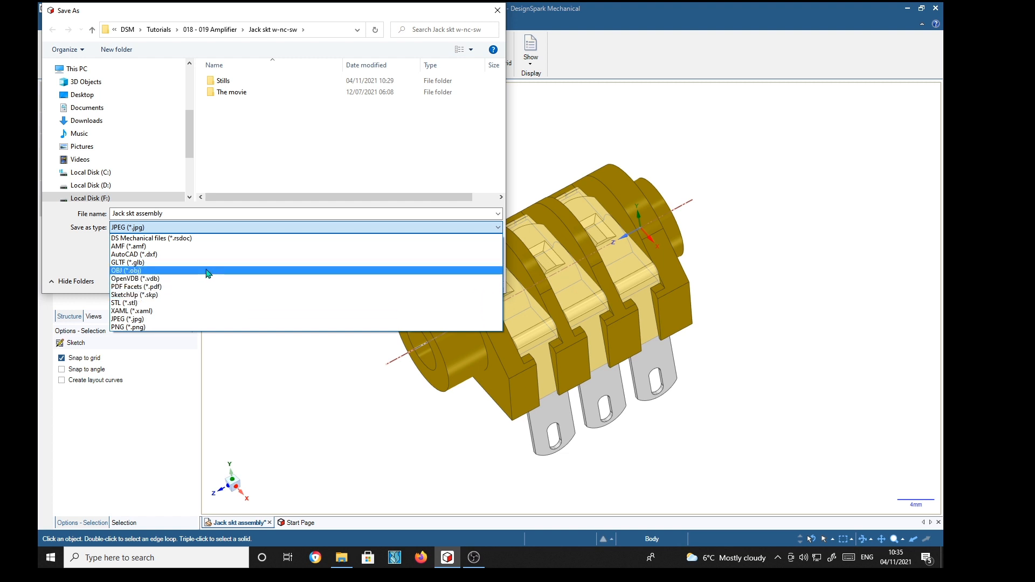
left_click(121, 271)
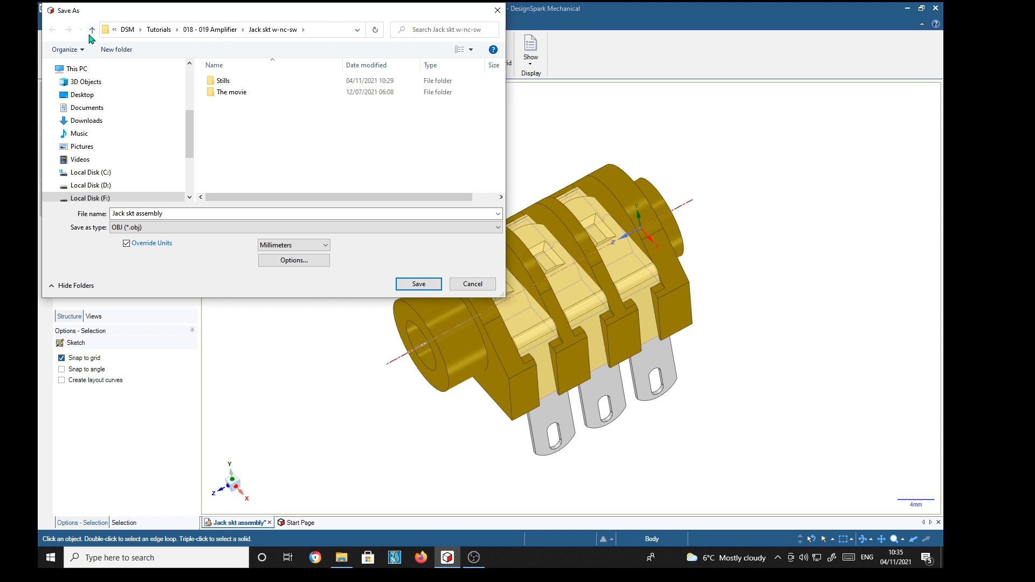
Change the save location to the Tutorials folder inside My UT movies\DSM.
left_click(357, 30)
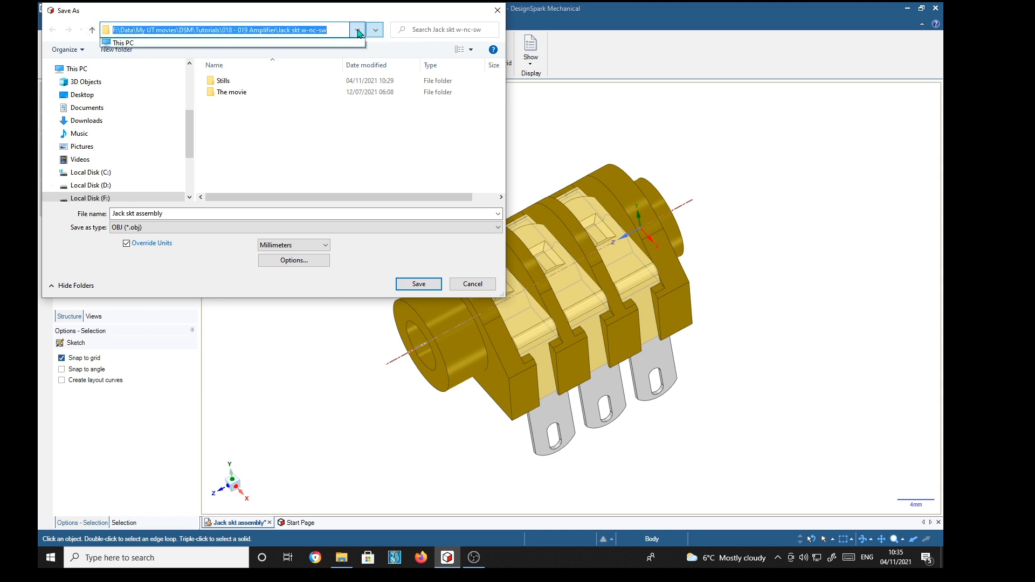
left_click(94, 31)
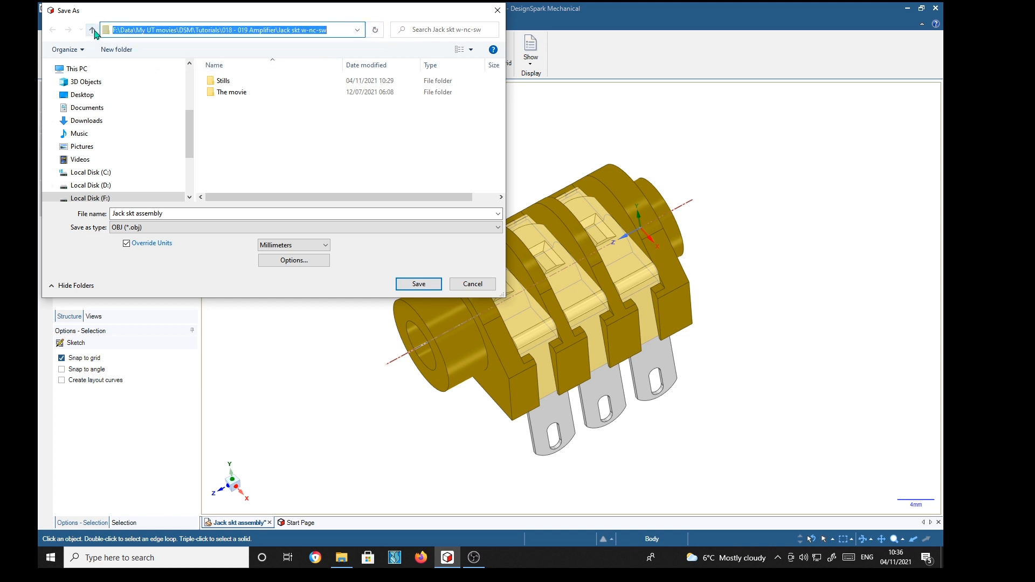
left_click(93, 32)
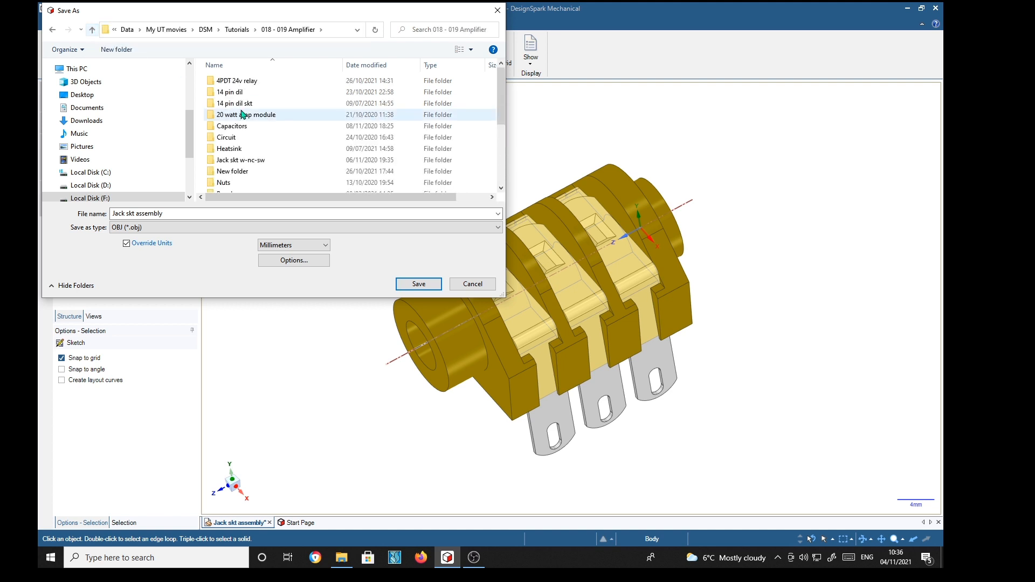
double_click(93, 31)
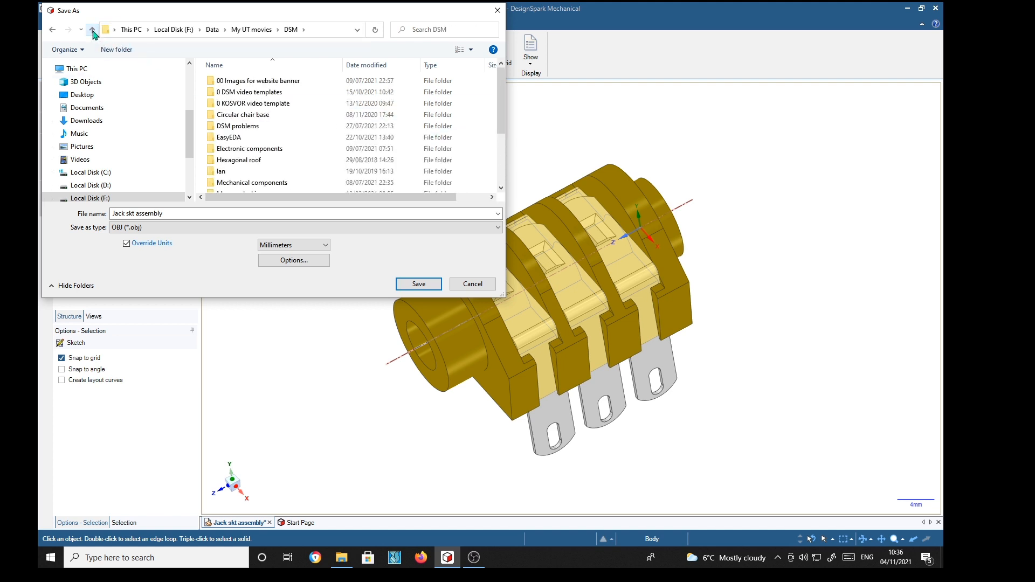
left_click(93, 31)
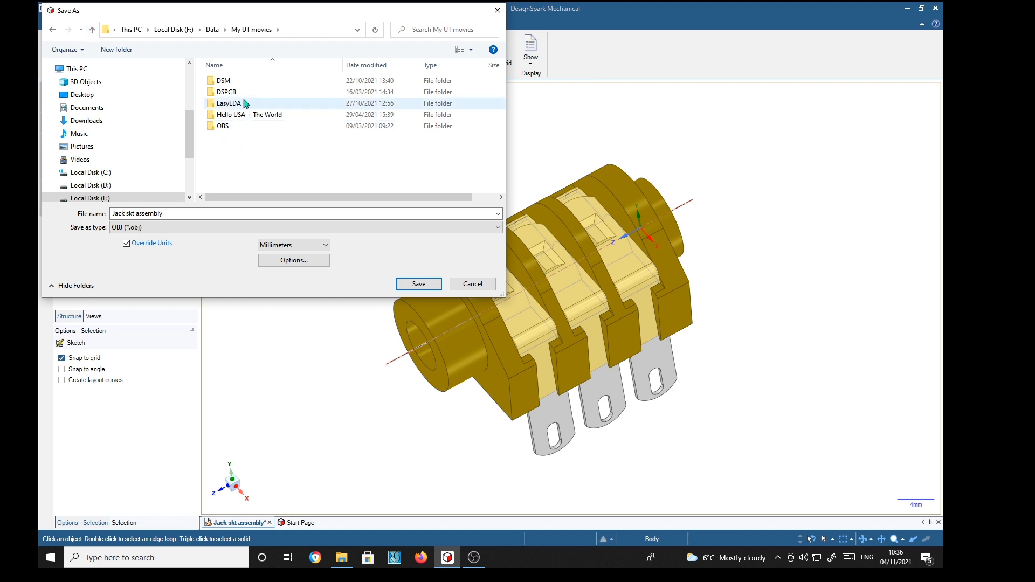
double_click(220, 85)
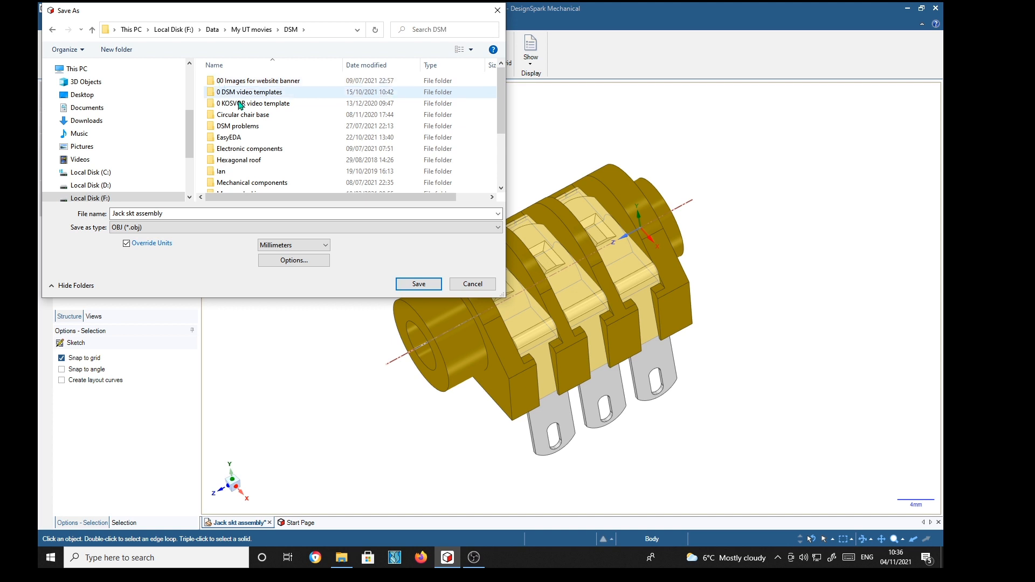
scroll(501, 173, "down", 3)
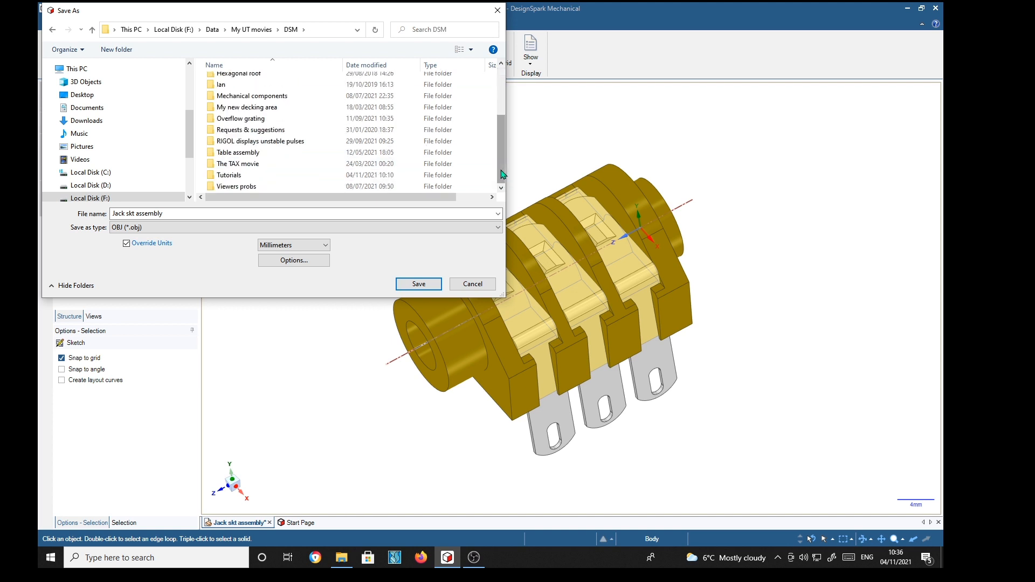
left_click(212, 178)
double_click(212, 178)
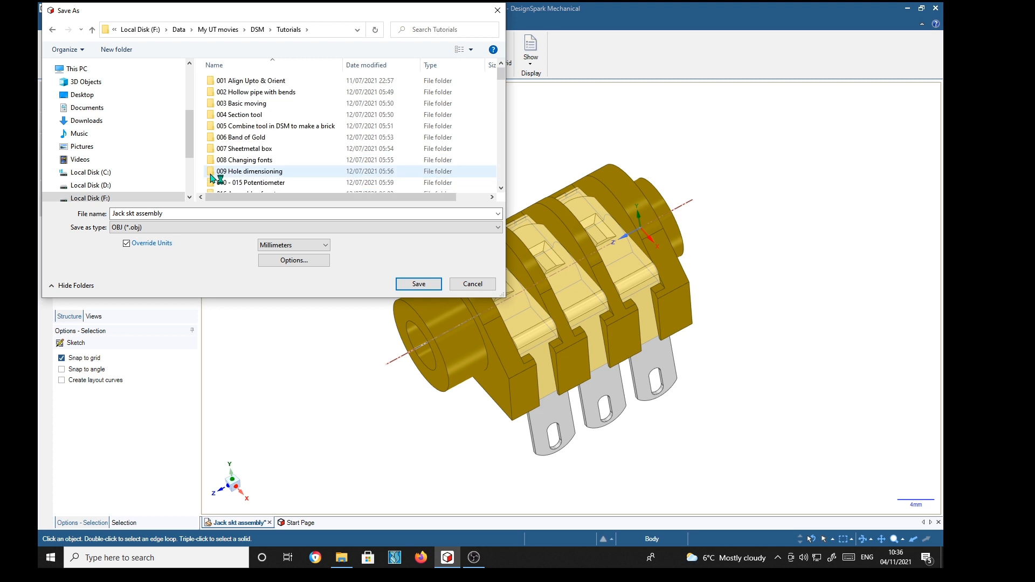
Save the OBJ export in the EEDA docs subfolder of 135 A DSM AND EasyEDA component.
left_click_drag(501, 76, 501, 177)
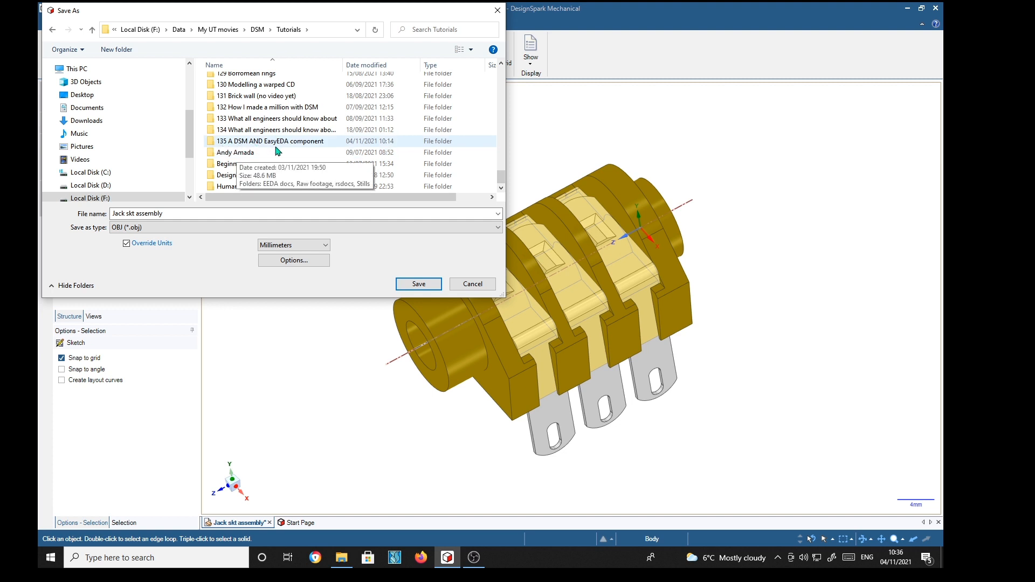
double_click(244, 142)
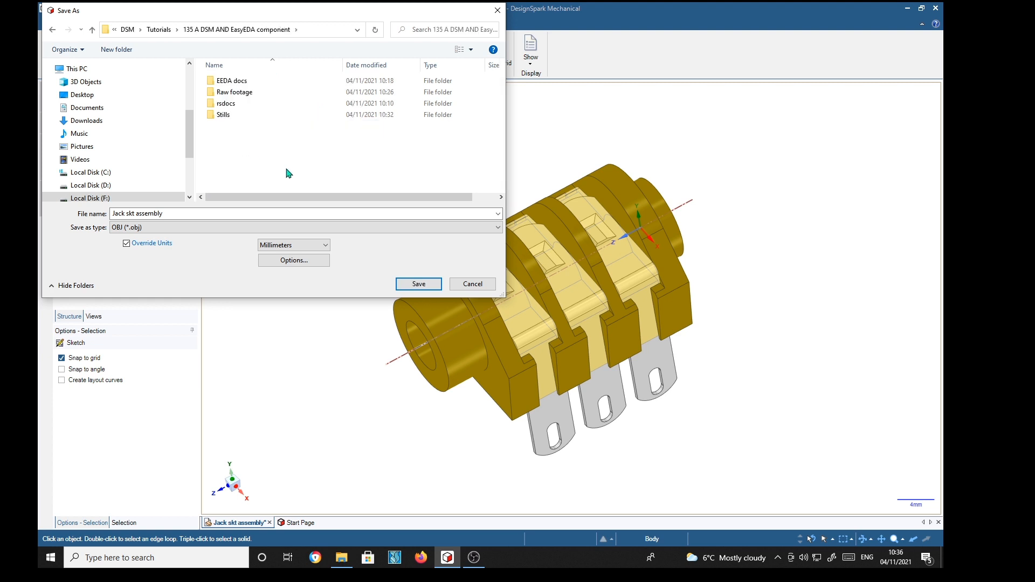
double_click(211, 82)
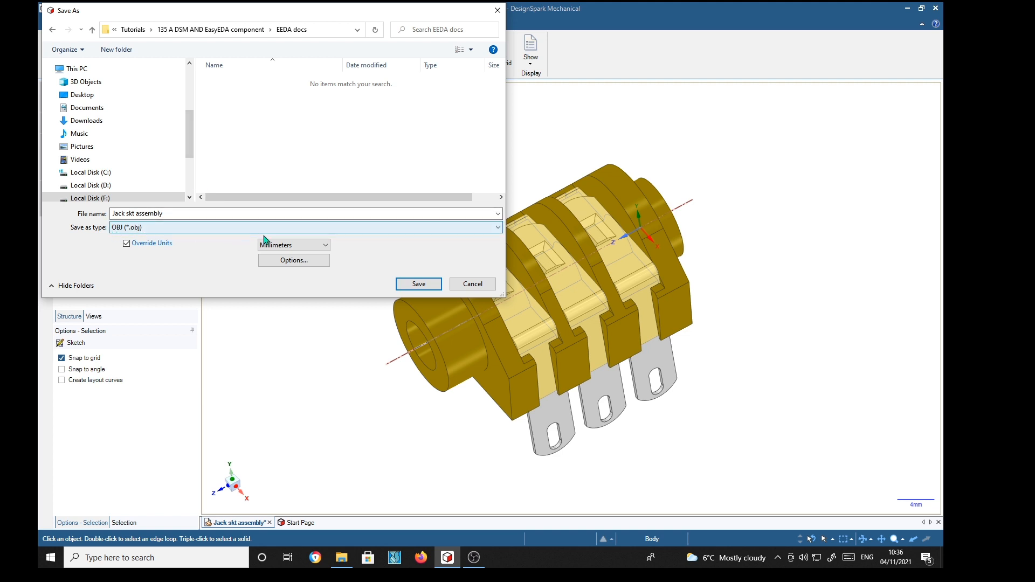
left_click(418, 284)
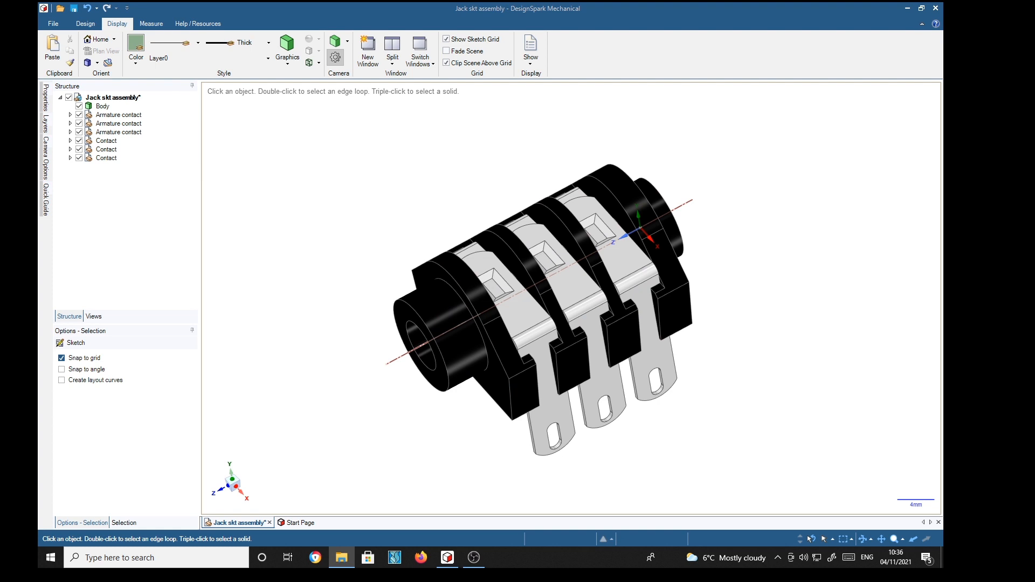
Switch to File Explorer and check the exported jack socket files in the EEDA docs folder.
left_click(342, 557)
left_click_drag(717, 91, 426, 56)
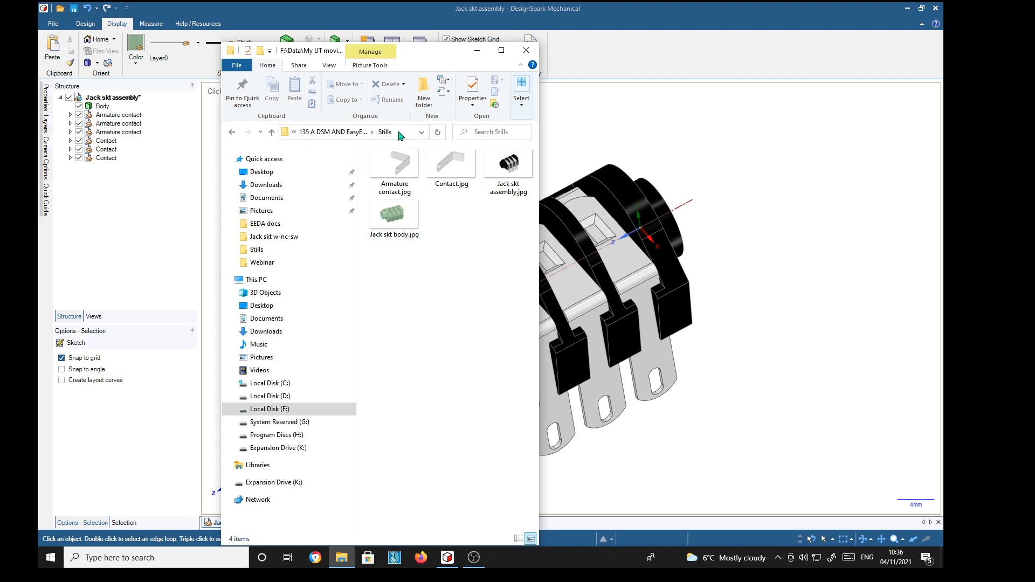
left_click(272, 134)
left_click(272, 133)
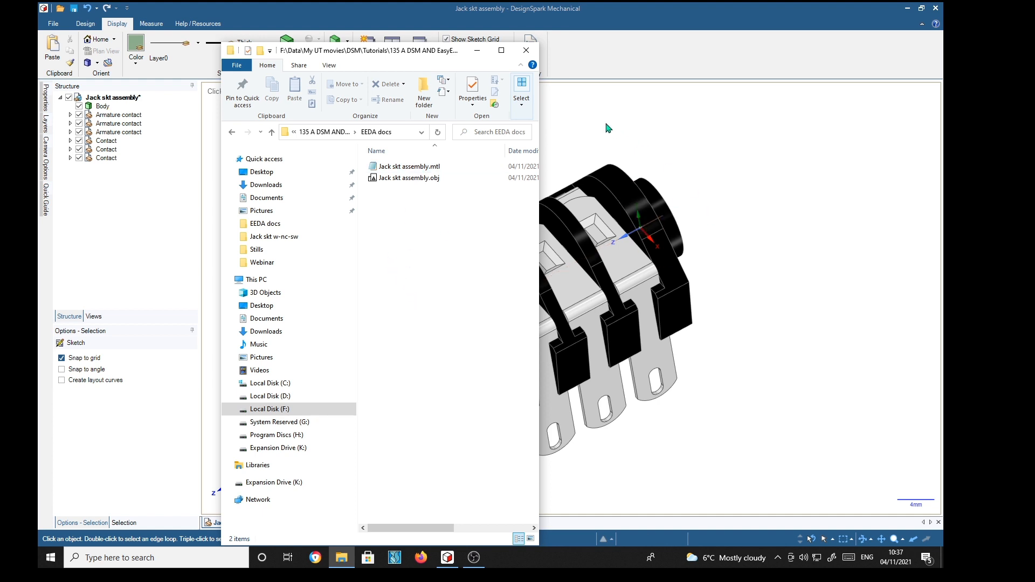
left_click_drag(424, 51, 941, 108)
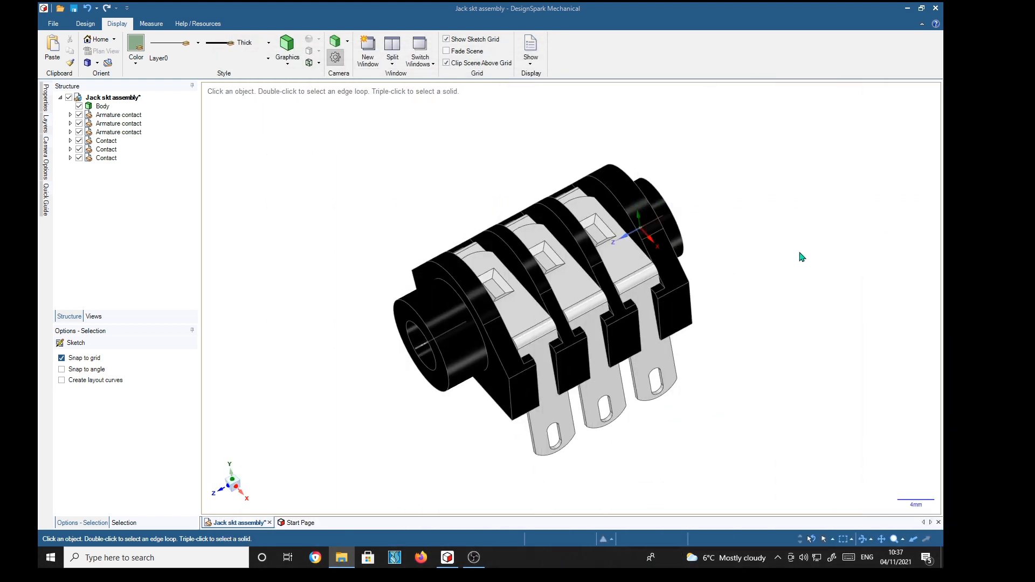
Examine the jack socket assembly from several angles, including its contact tags, front bore and underside.
middle_click_drag(412, 477, 397, 439)
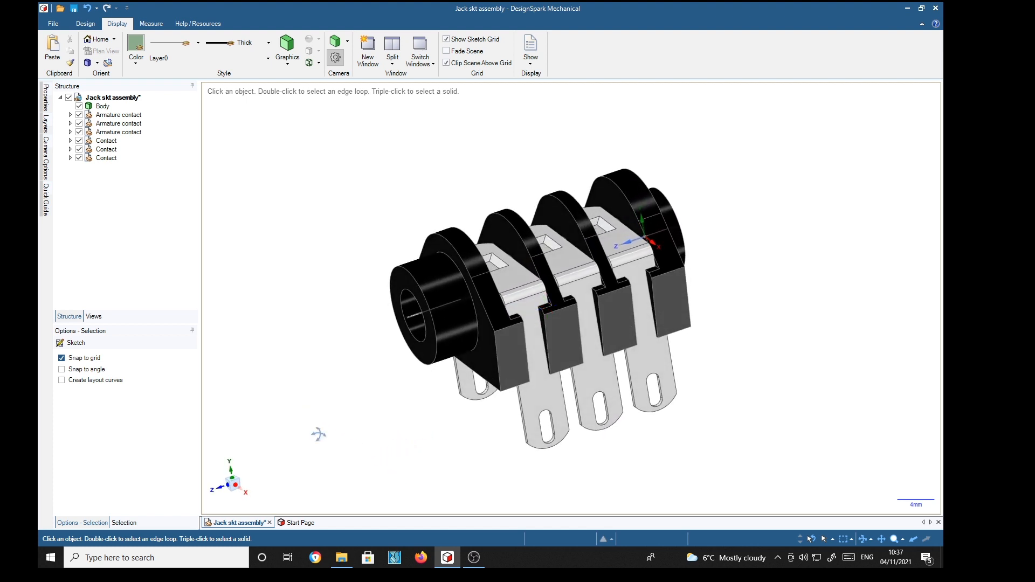
middle_click_drag(319, 432, 356, 455)
middle_click_drag(308, 404, 268, 399)
middle_click_drag(775, 294, 797, 296)
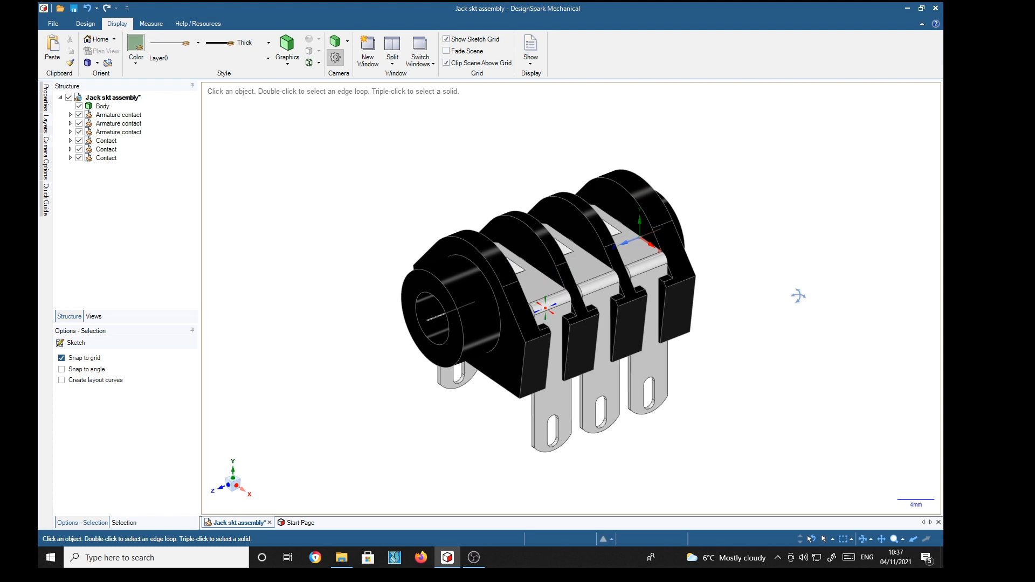
middle_click_drag(796, 349, 778, 360)
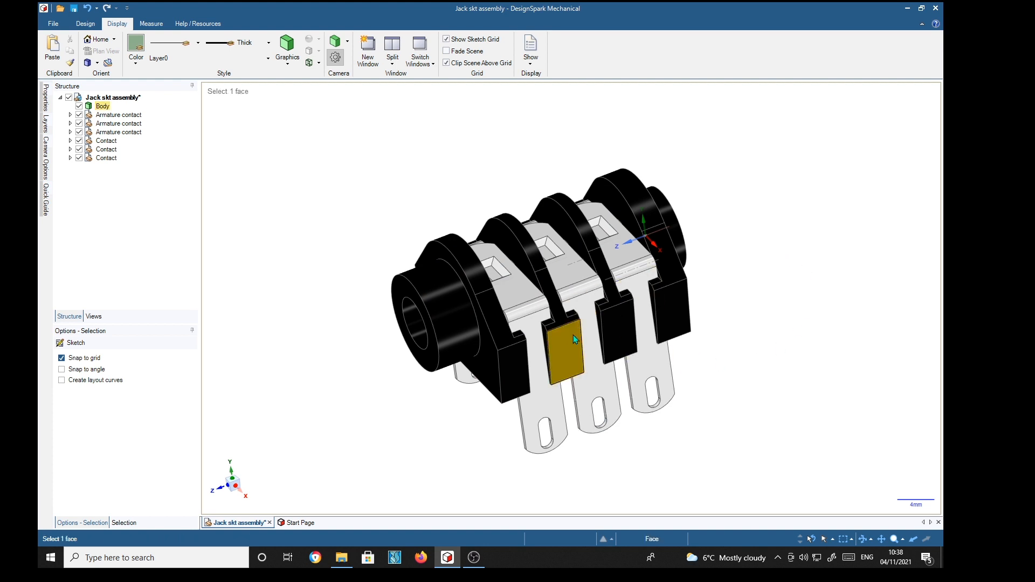
key("Escape")
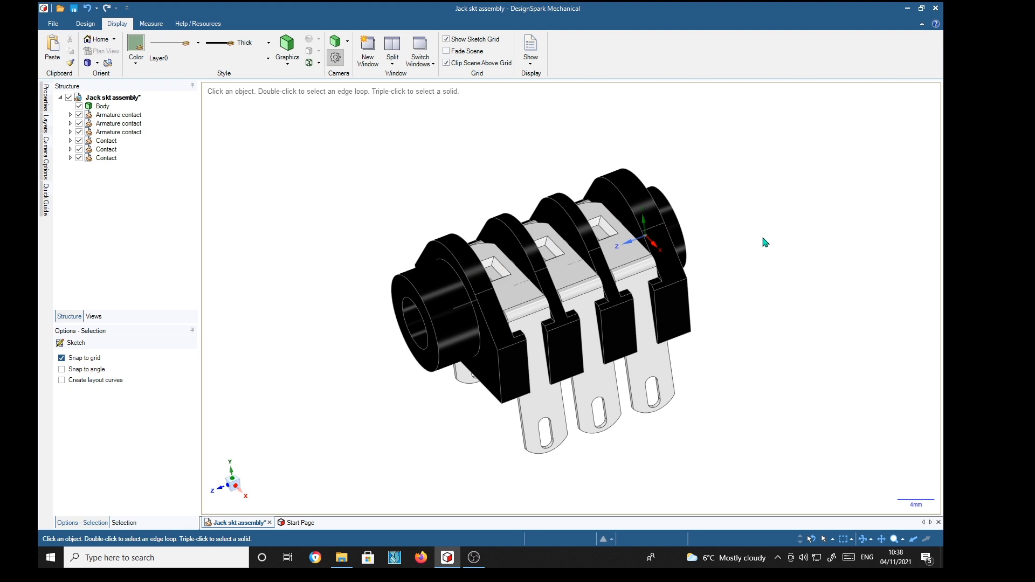
mouse_move(768, 283)
middle_mouse_down()
mouse_move(782, 300)
mouse_move(813, 273)
mouse_move(764, 270)
mouse_move(769, 284)
middle_mouse_up()
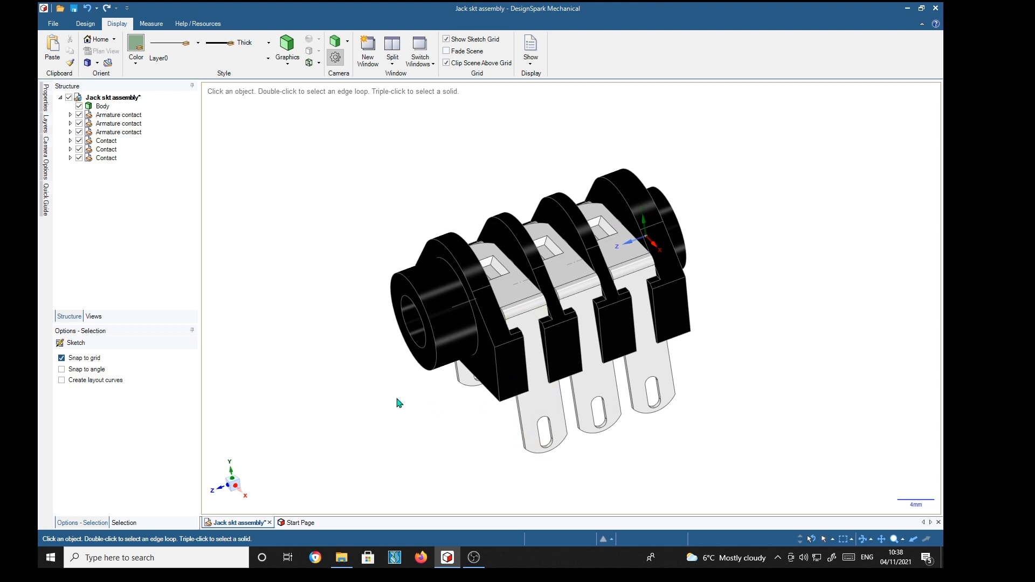
mouse_move(341, 410)
middle_mouse_down()
mouse_move(344, 435)
mouse_move(310, 418)
mouse_move(317, 411)
middle_mouse_up()
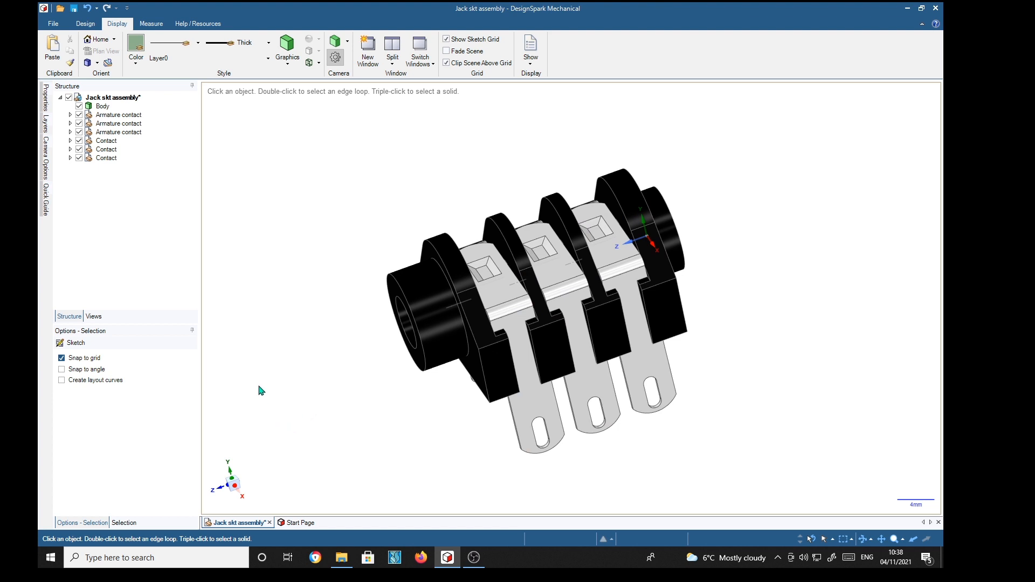
mouse_move(264, 408)
middle_mouse_down()
mouse_move(303, 426)
mouse_move(303, 404)
mouse_move(273, 377)
mouse_move(273, 399)
middle_mouse_up()
middle_click_drag(798, 357, 802, 387)
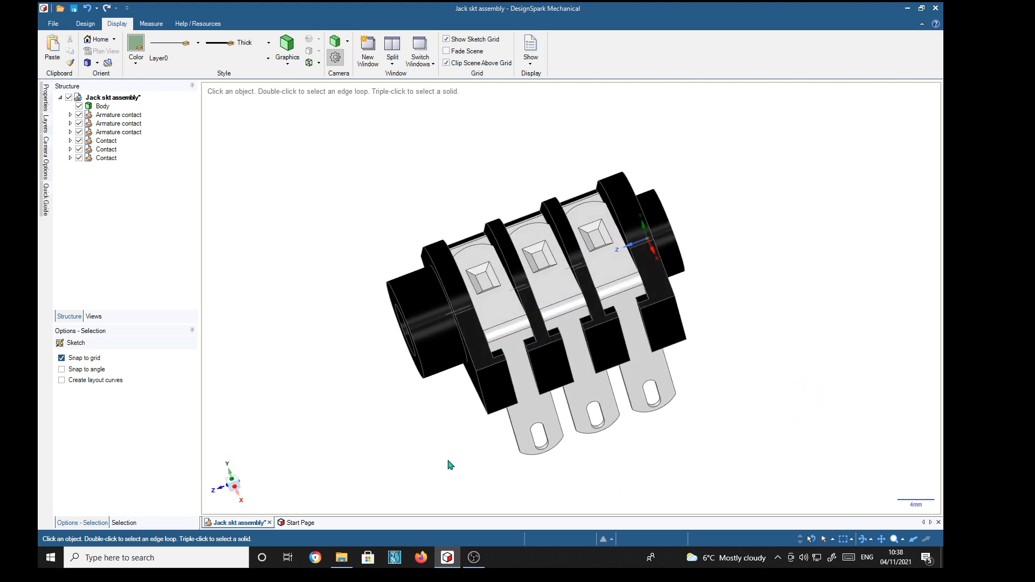
middle_click_drag(322, 429, 335, 411)
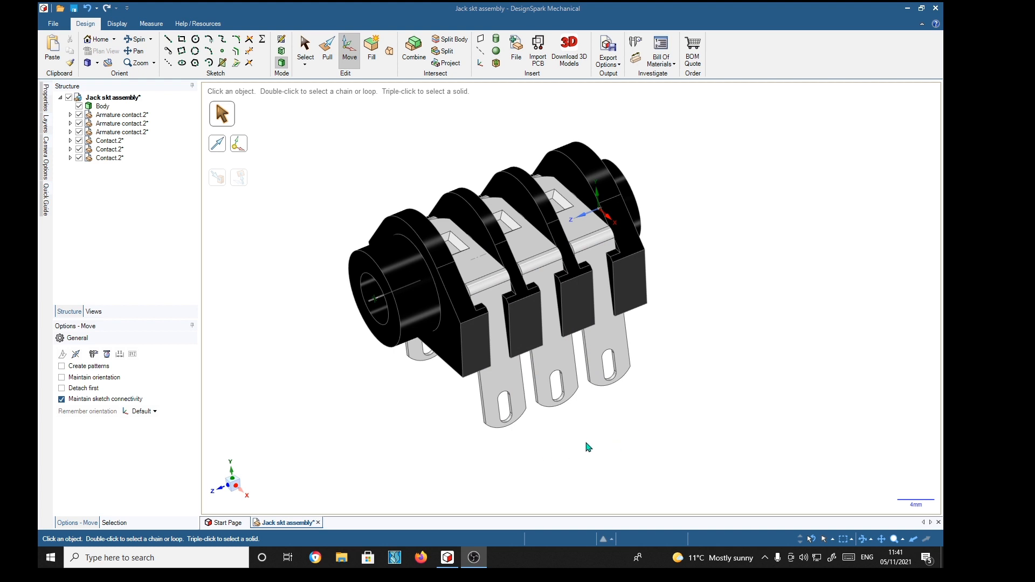
middle_click_drag(641, 446, 693, 419)
middle_click_drag(749, 390, 733, 340)
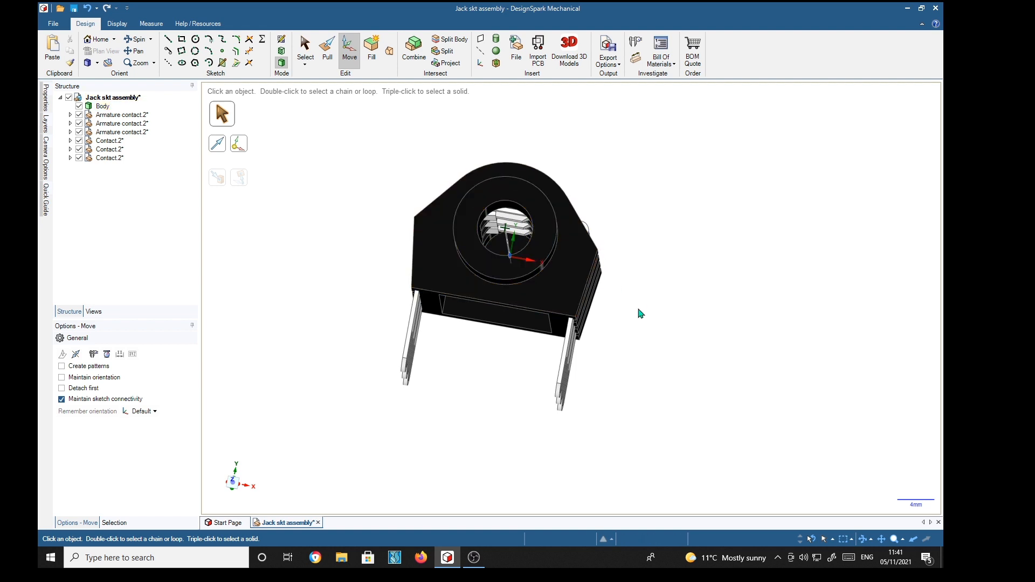
middle_click_drag(696, 357, 705, 293)
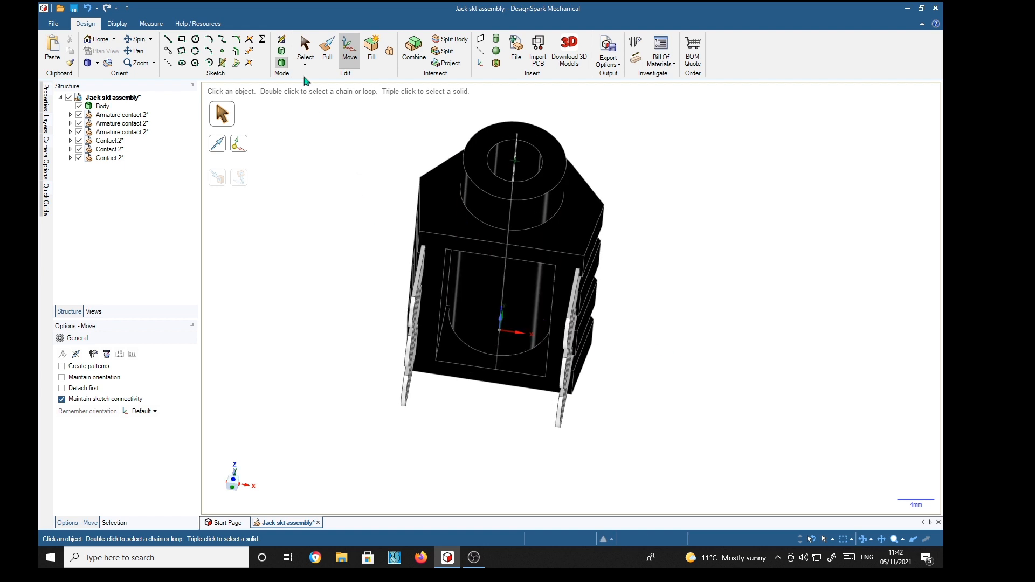
Start a sketch on the flat face of the socket body that surrounds the rectangular recess.
left_click(305, 48)
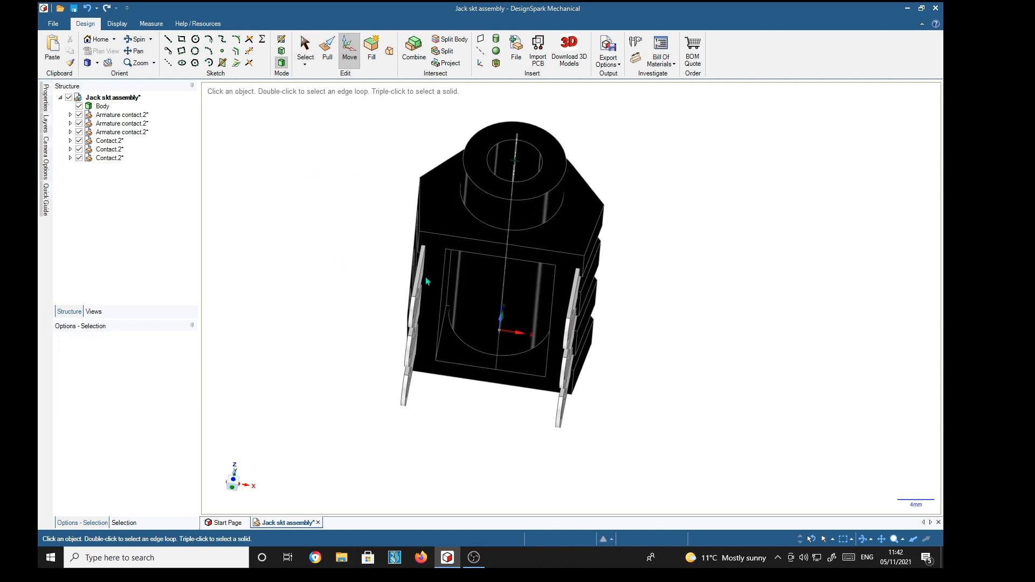
left_click(492, 251)
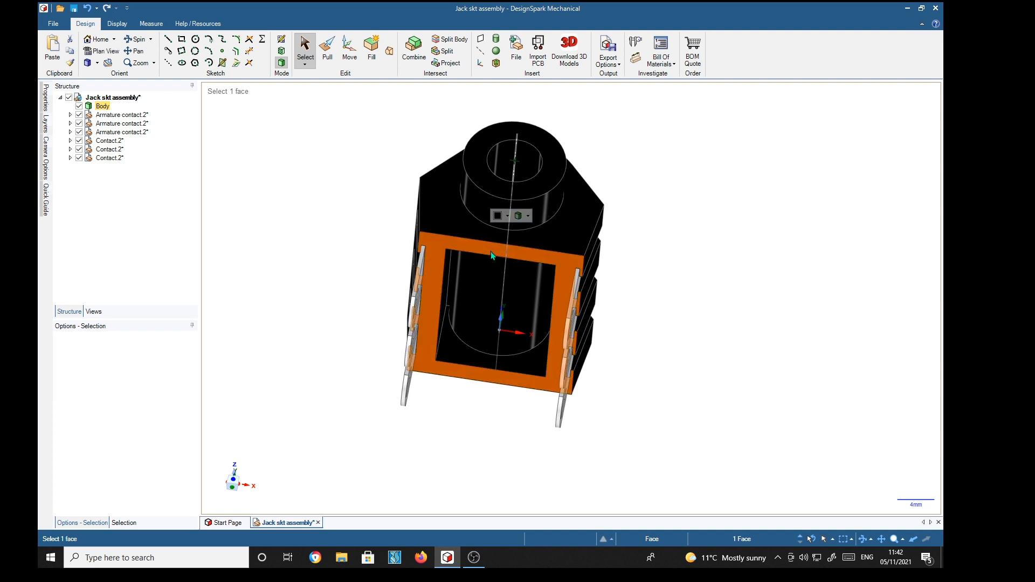
key("k")
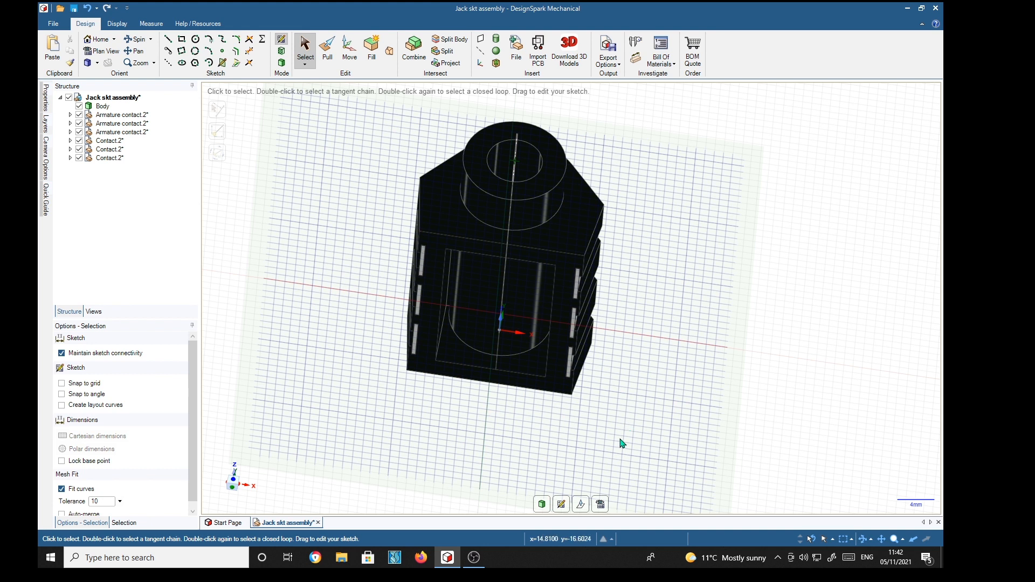
Move the sketch grid perpendicular to the face up to the bore's centre axis and show it in plan view.
left_click(581, 506)
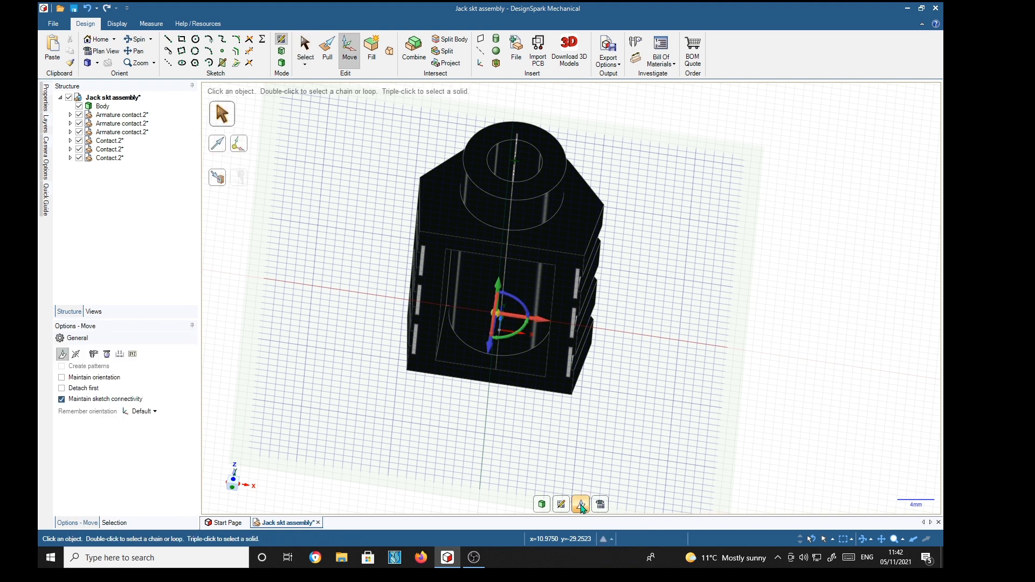
middle_click_drag(641, 424, 590, 434)
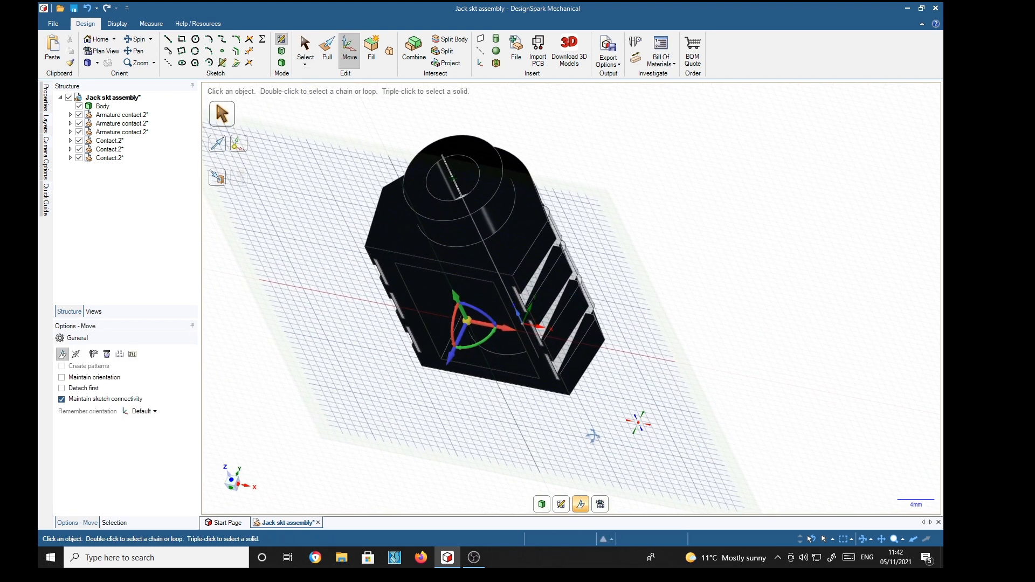
left_click(452, 360)
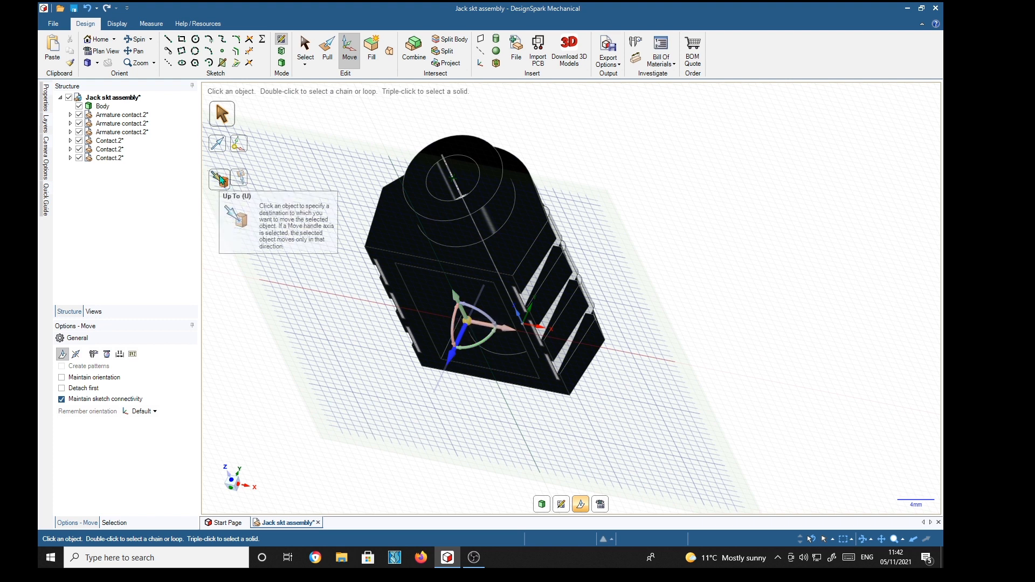
left_click(222, 180)
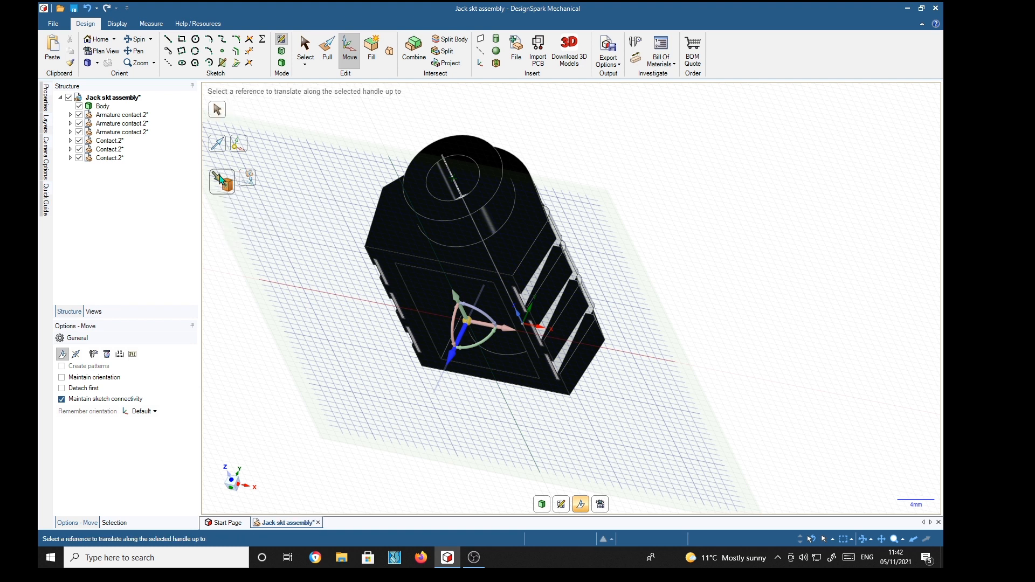
left_click(438, 176)
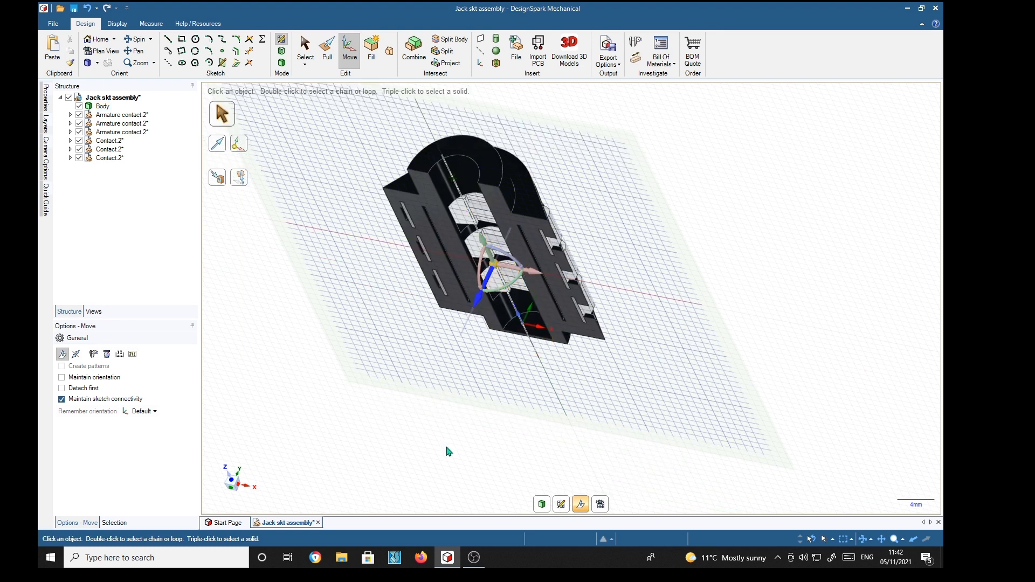
key("v")
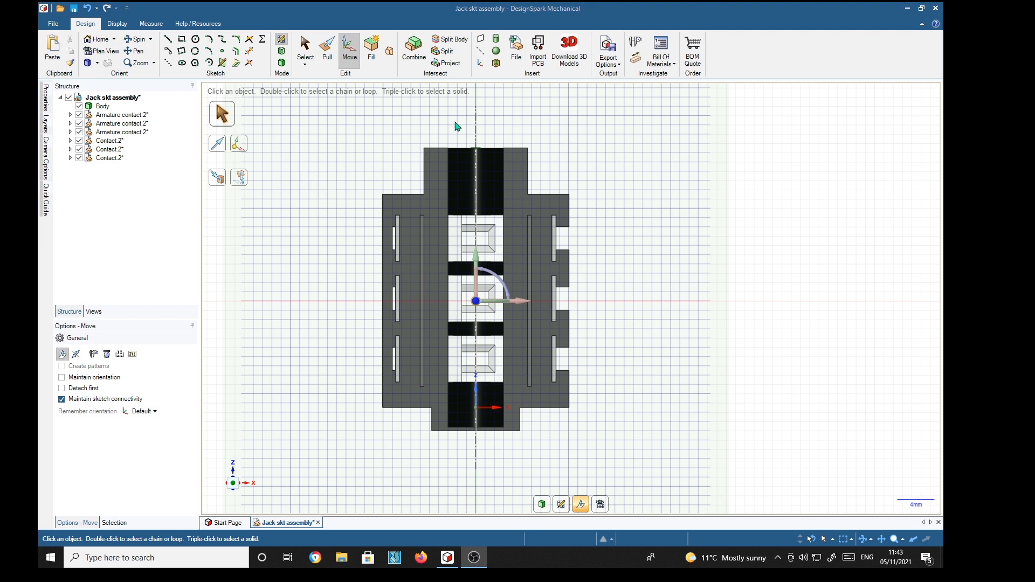
Draw a construction line about 32 mm long down the socket's centre axis from the front end and set it as the mirror line.
left_click(167, 63)
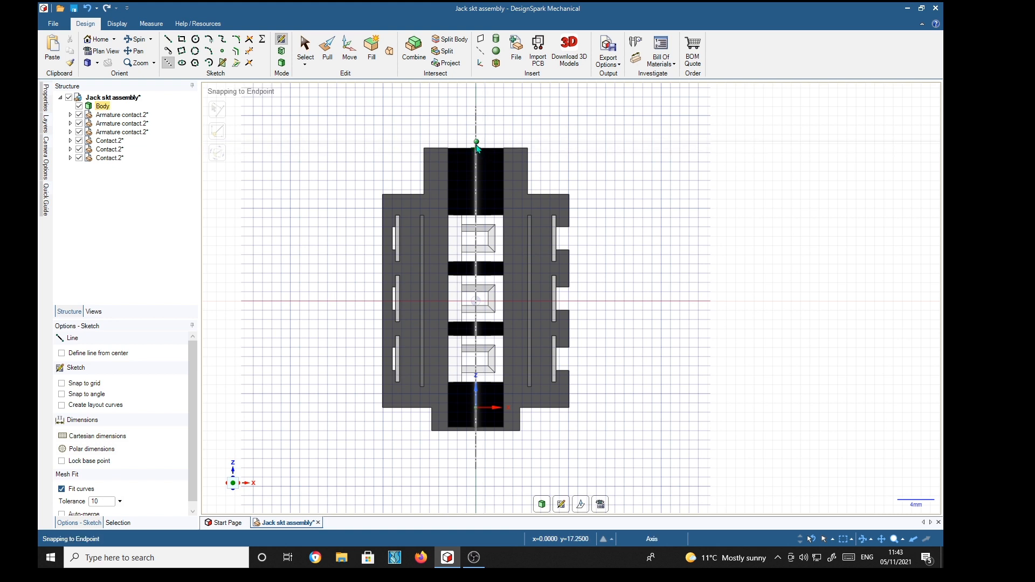
left_click(529, 149)
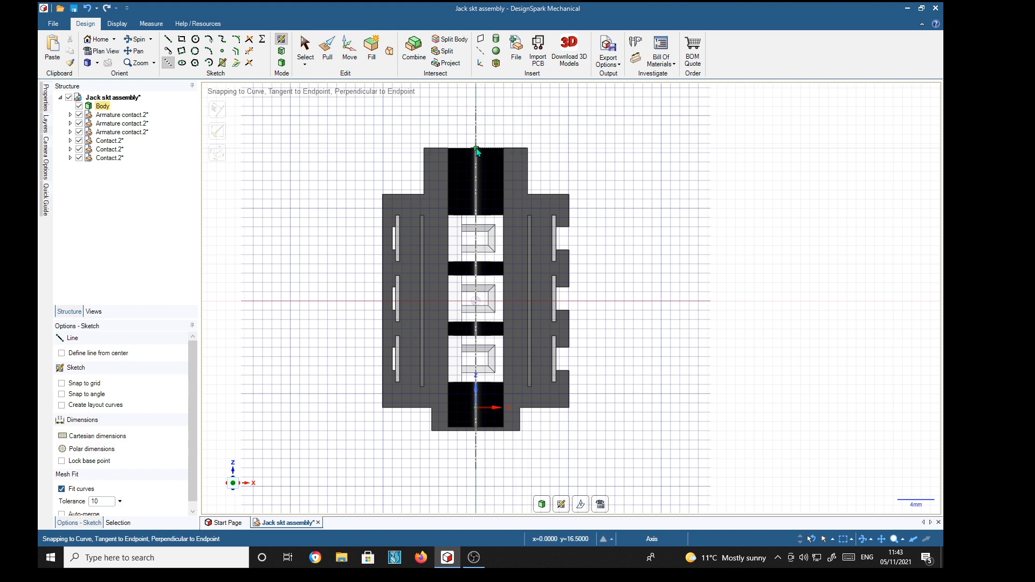
left_click(477, 151)
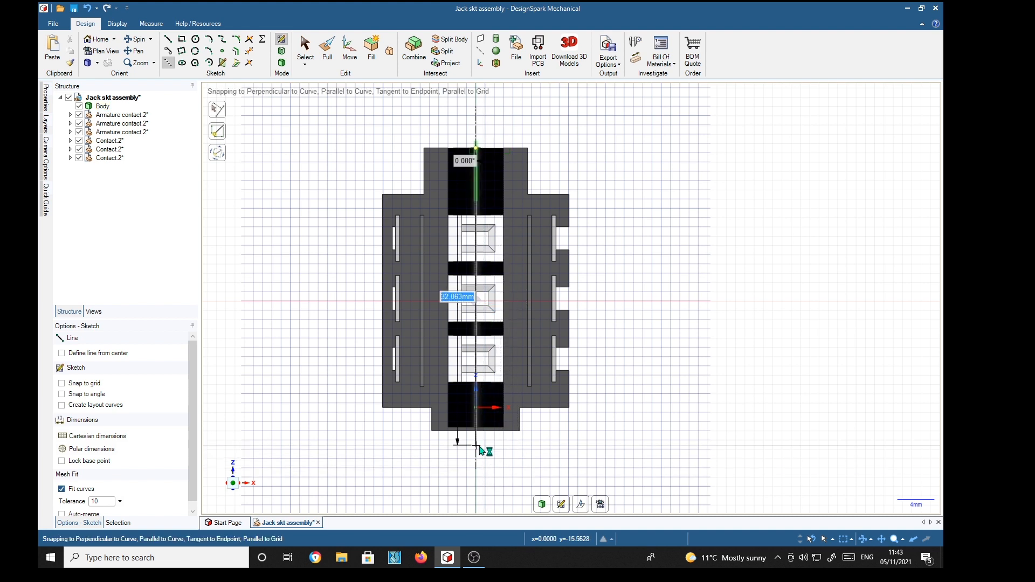
left_click(477, 447)
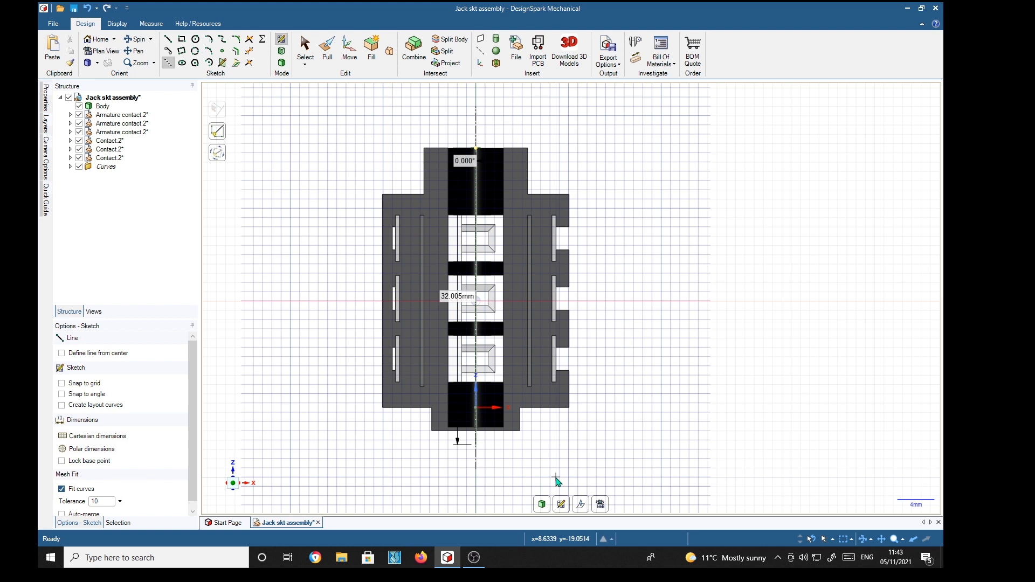
key("Escape")
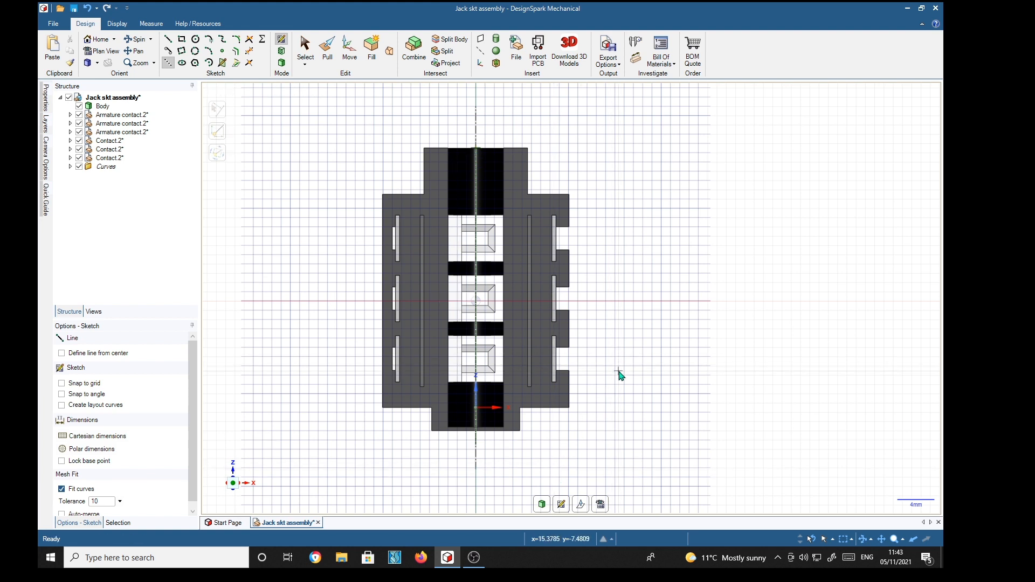
right_click(476, 170)
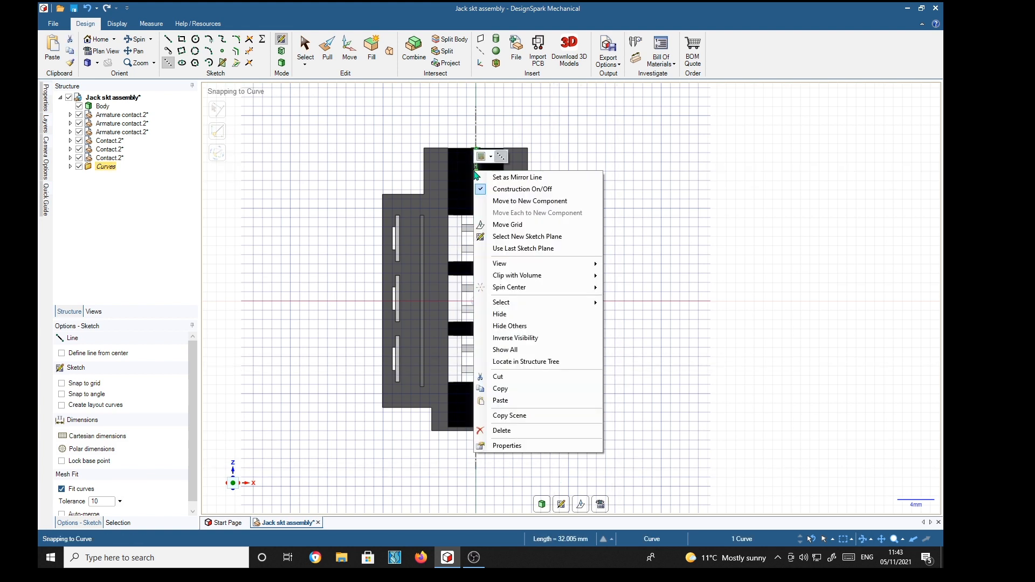
left_click(524, 178)
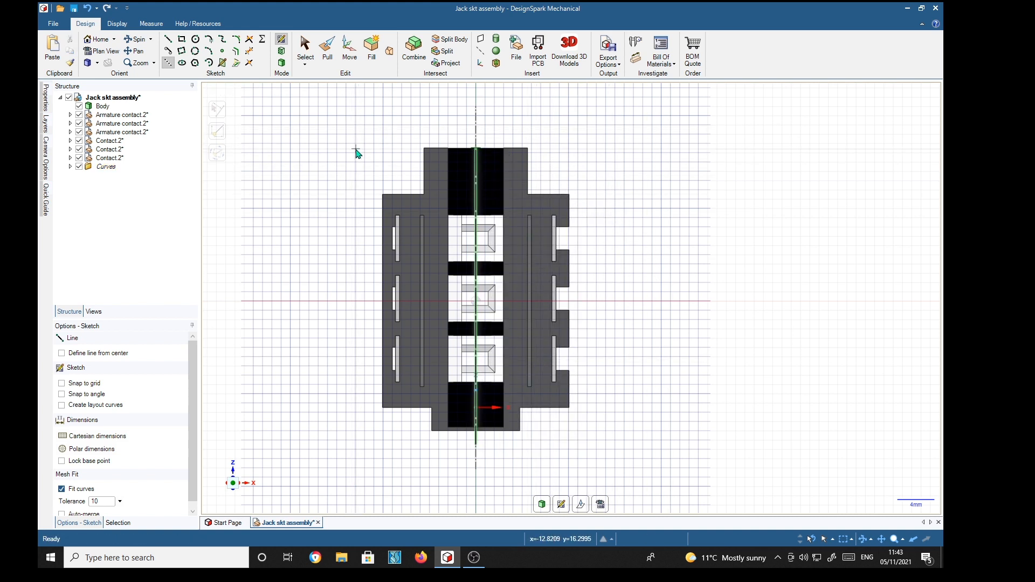
left_click(168, 39)
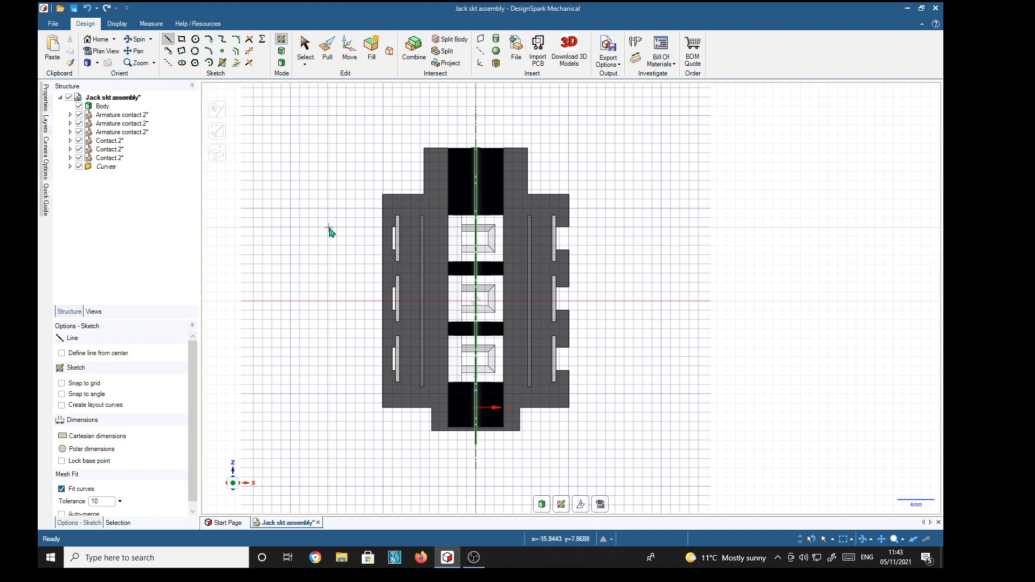
left_click(319, 267)
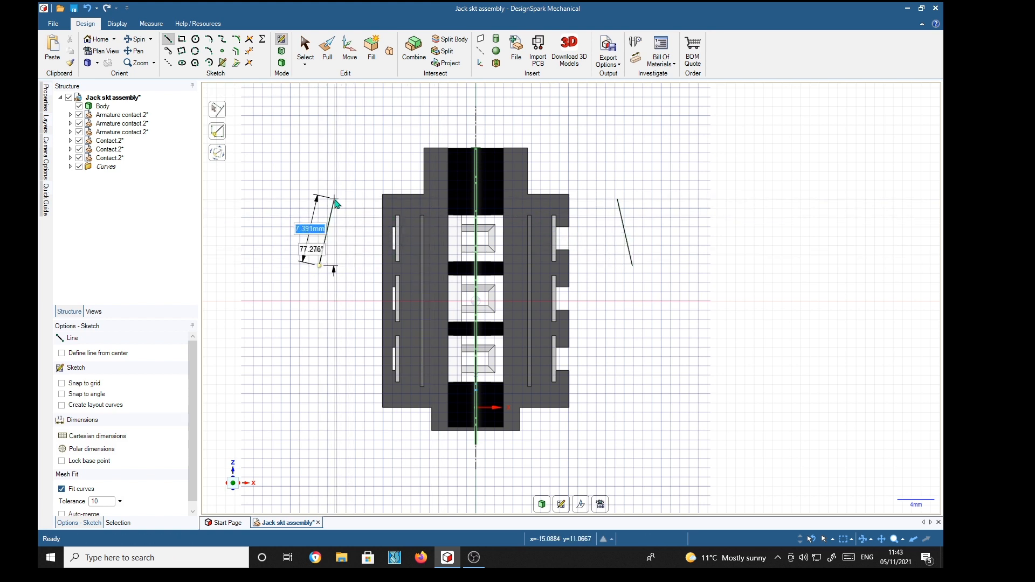
key("Escape")
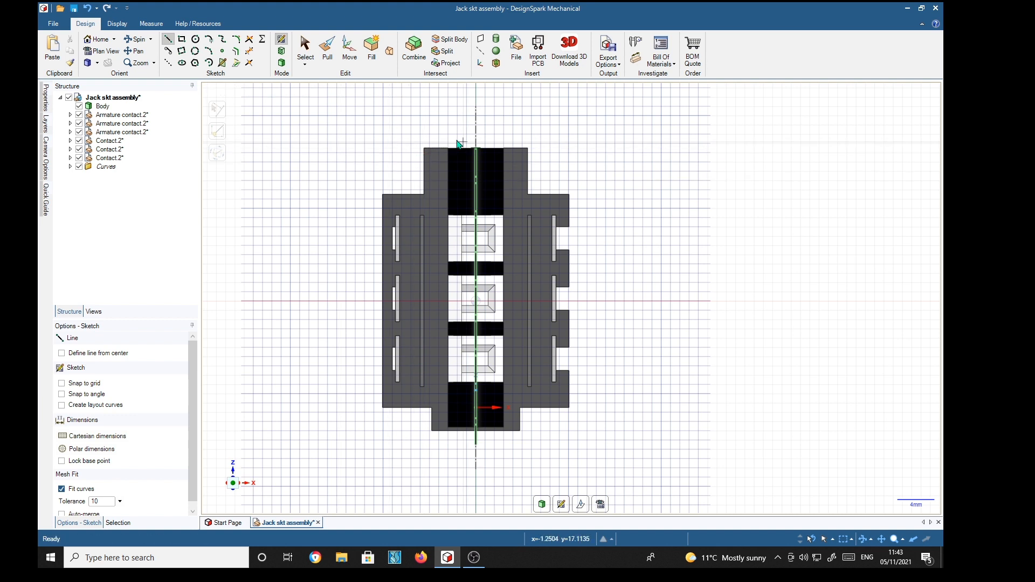
Trace one half of the body's stepped outer outline with mirrored lines, from the front end of the centreline to the rear end.
left_click(175, 108)
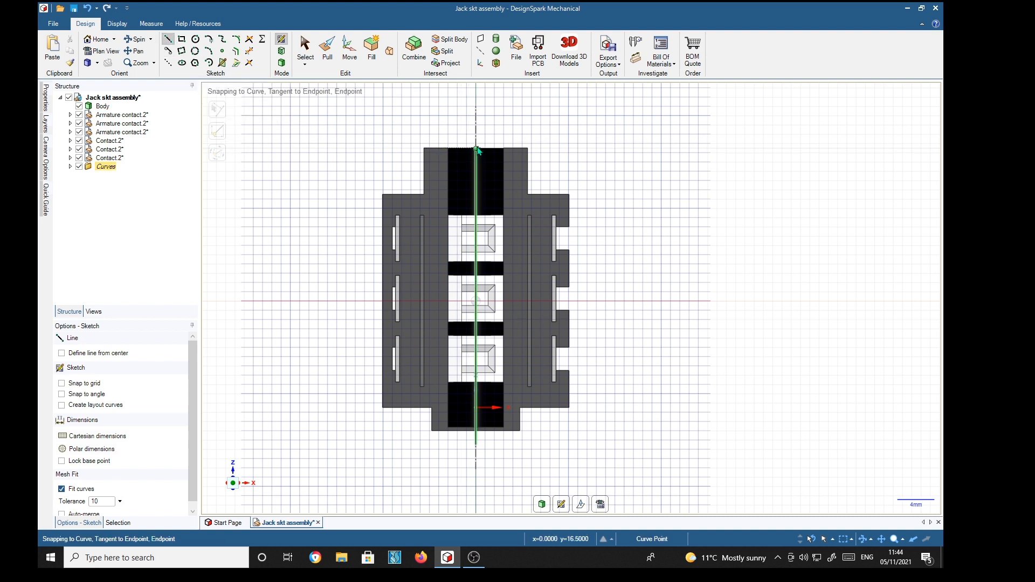
left_click(425, 147)
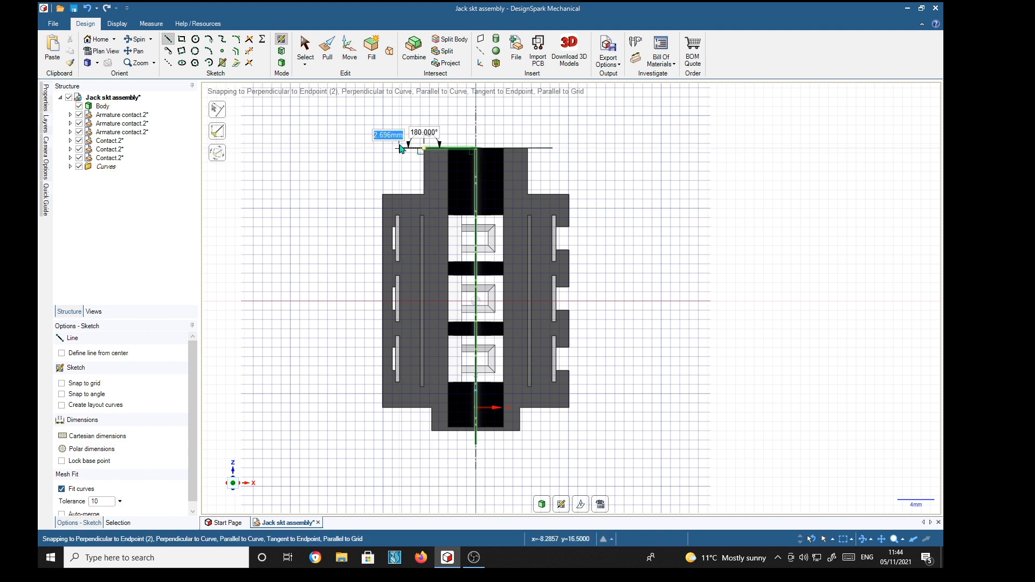
left_click(424, 195)
left_click(383, 195)
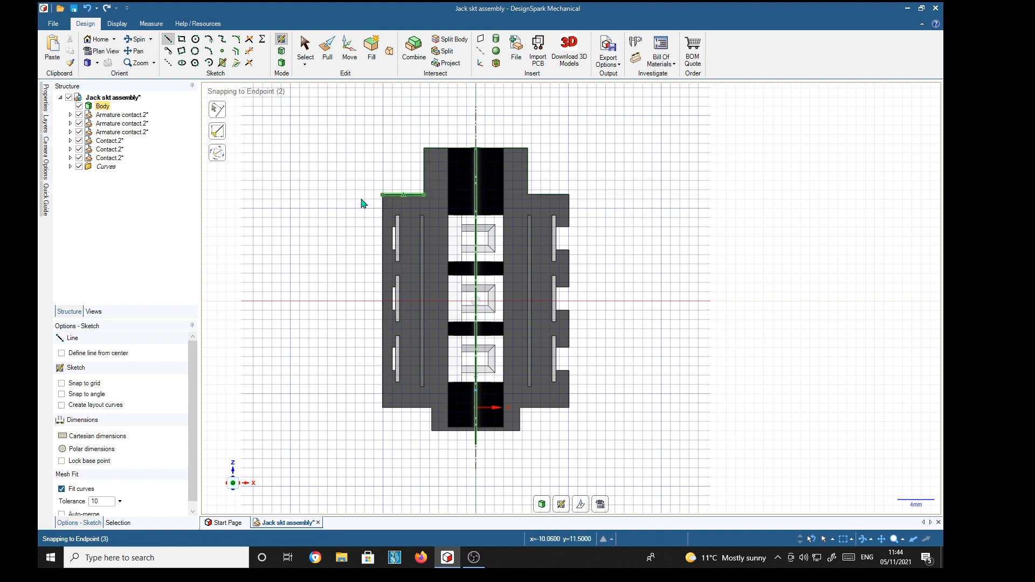
left_click(383, 408)
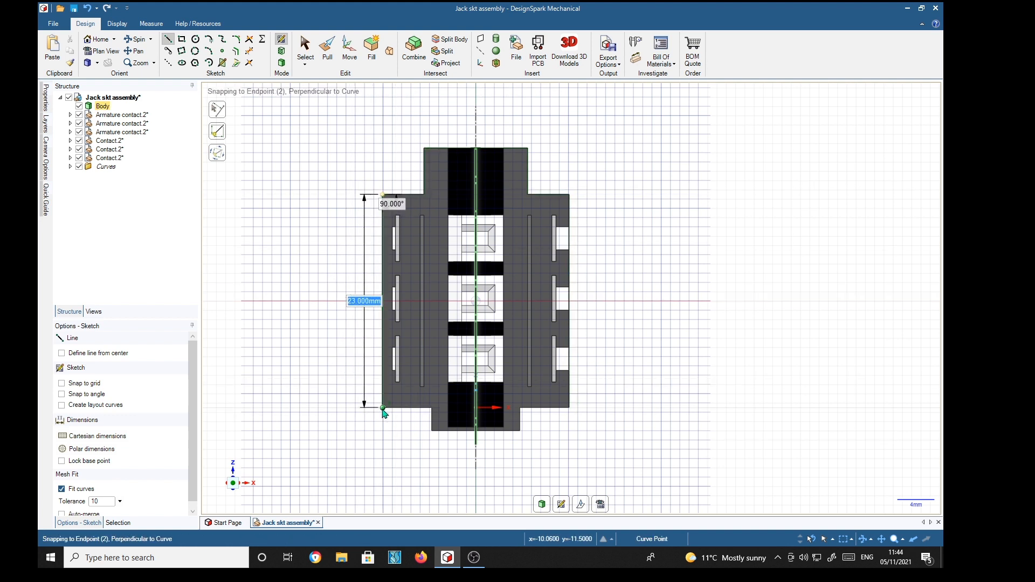
left_click(432, 408)
left_click(432, 431)
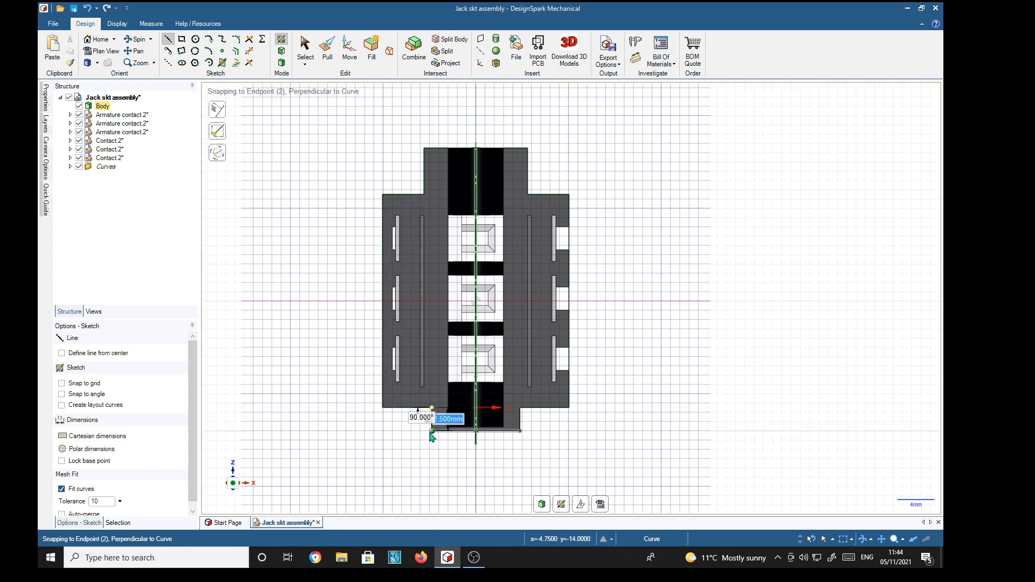
left_click(474, 434)
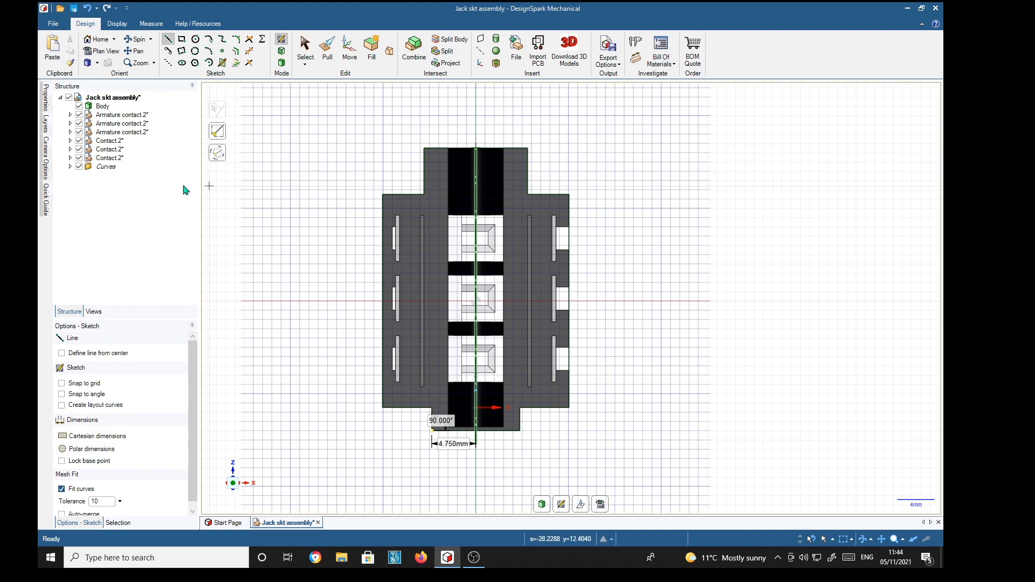
Hide the original body and switch to 3D mode to turn the closed outline into a surface.
left_click(81, 110)
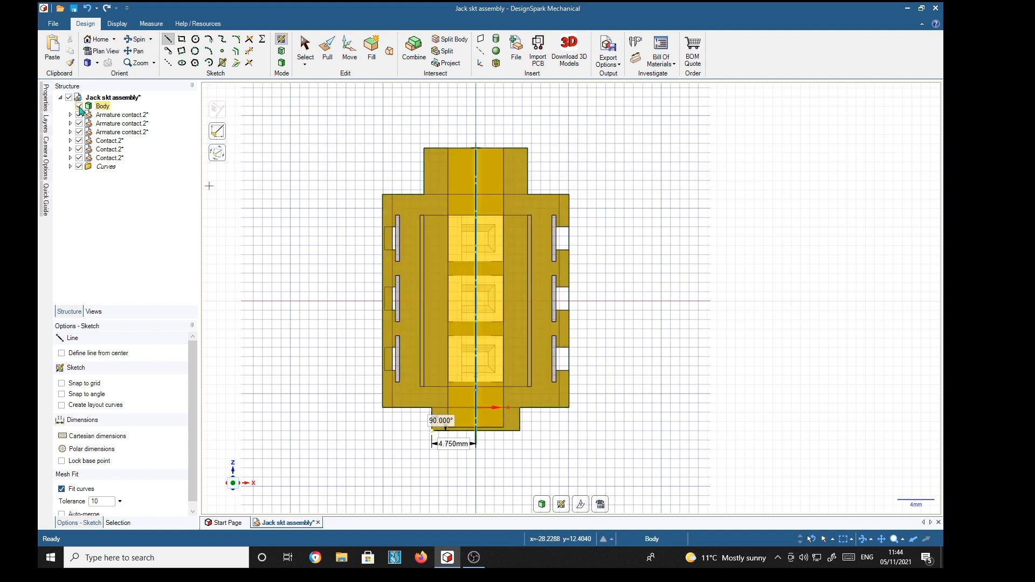
left_click(78, 106)
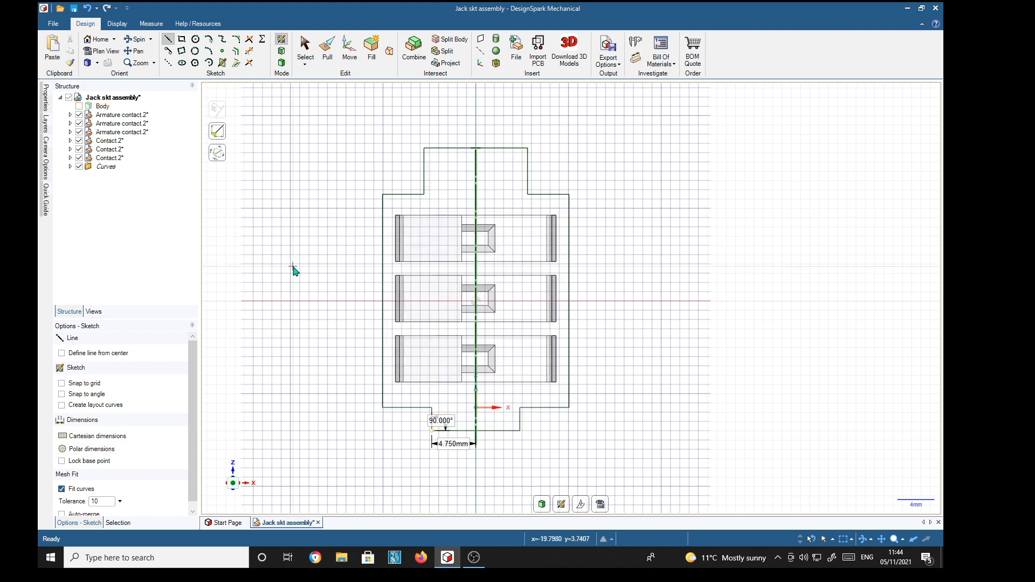
key("d")
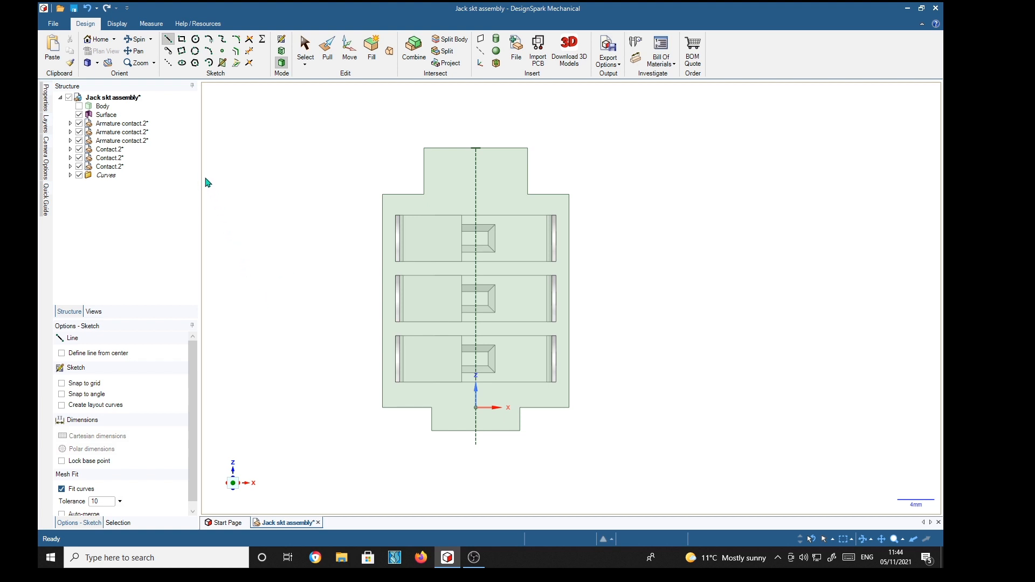
Hide the three armature contacts, the three contacts and the sketch curves, leaving only the outline surface displayed.
middle_click_drag(705, 245, 683, 252)
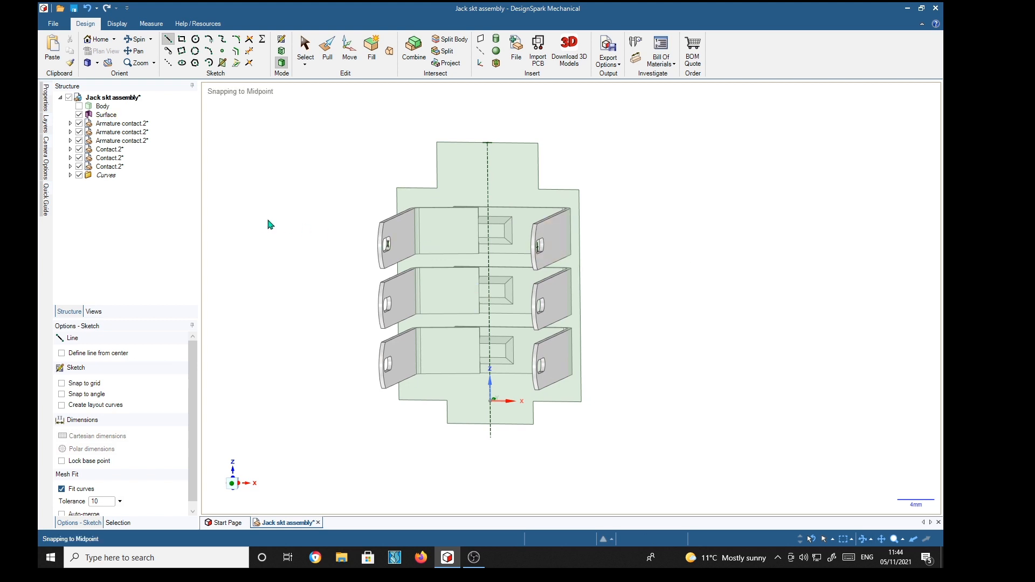
left_click(79, 124)
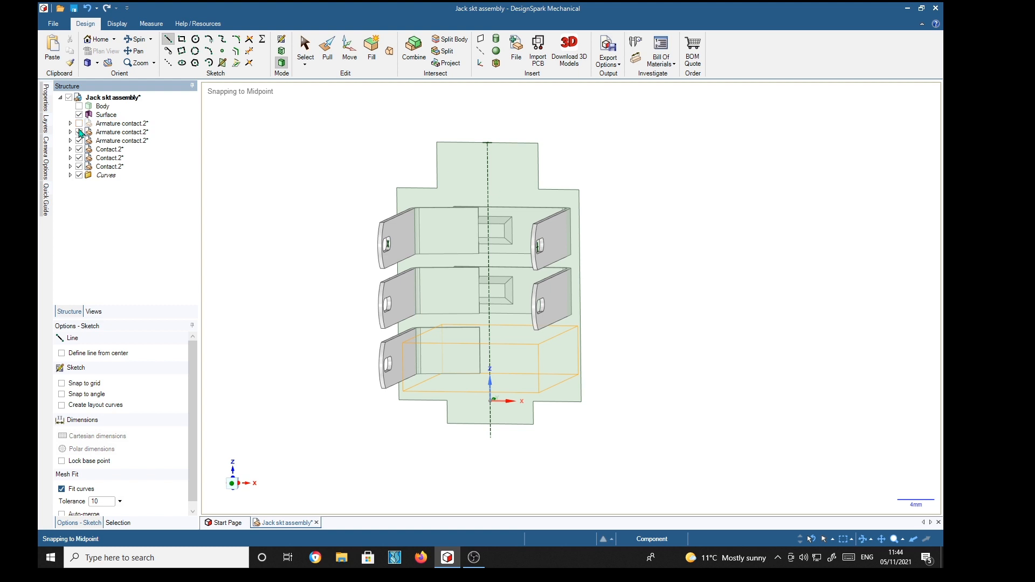
left_click(79, 132)
left_click(80, 141)
left_click(79, 149)
left_click(79, 150)
left_click(79, 150)
left_click(80, 158)
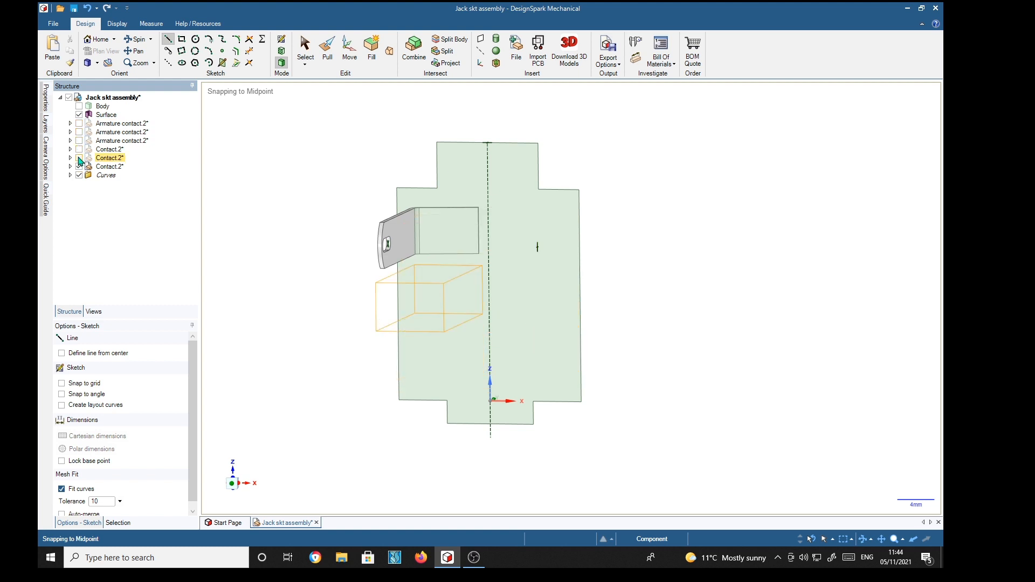
left_click(79, 166)
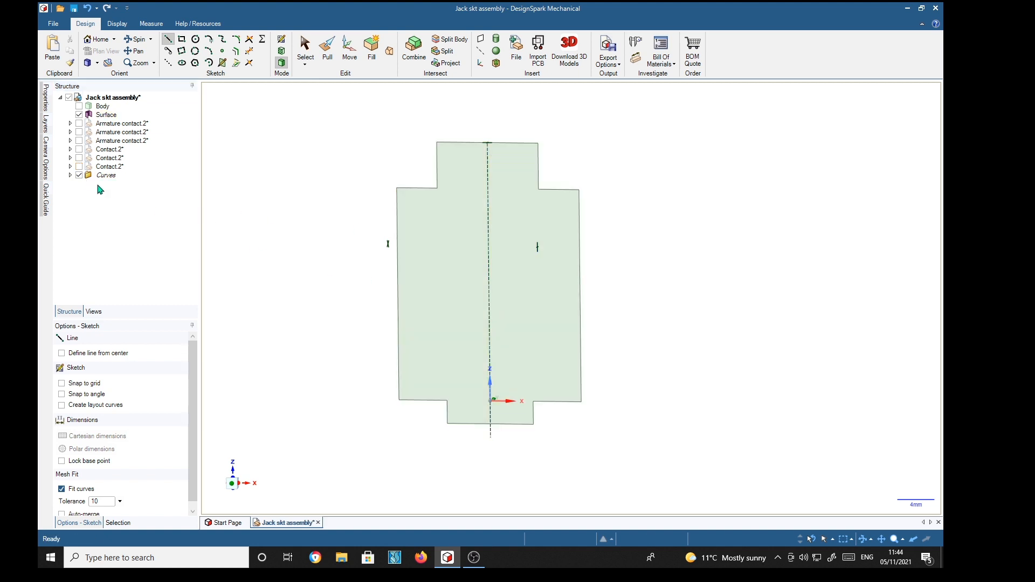
left_click(79, 175)
Delete the mirror plane running through the centre of the outline surface.
left_click(326, 54)
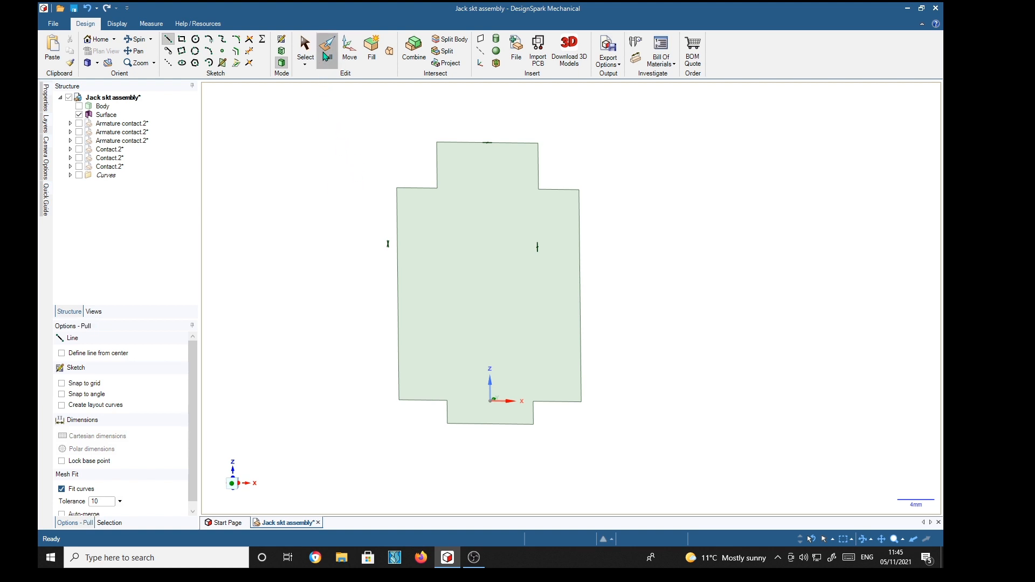
left_click(486, 278)
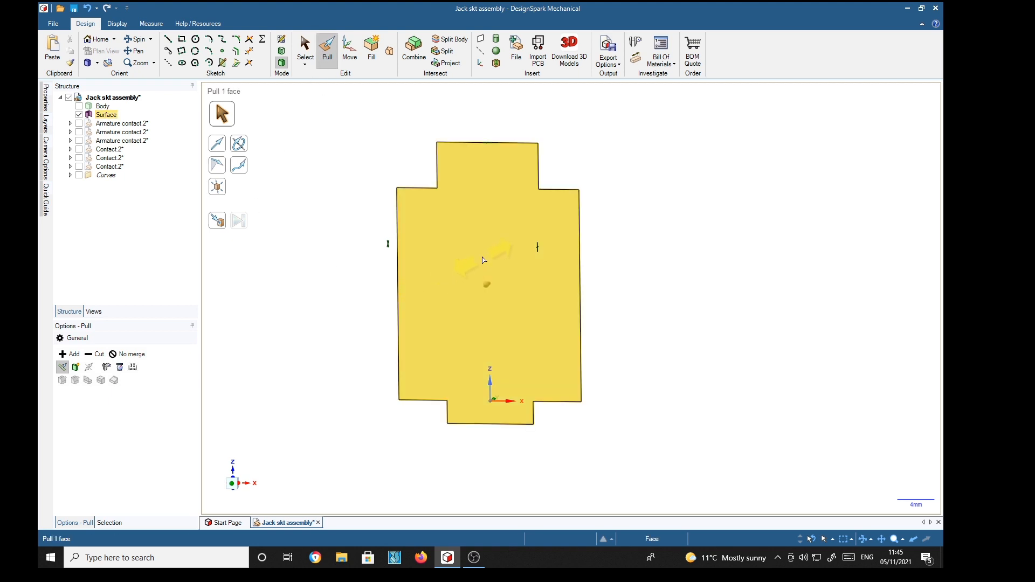
left_click(483, 260)
middle_click_drag(690, 311, 642, 312)
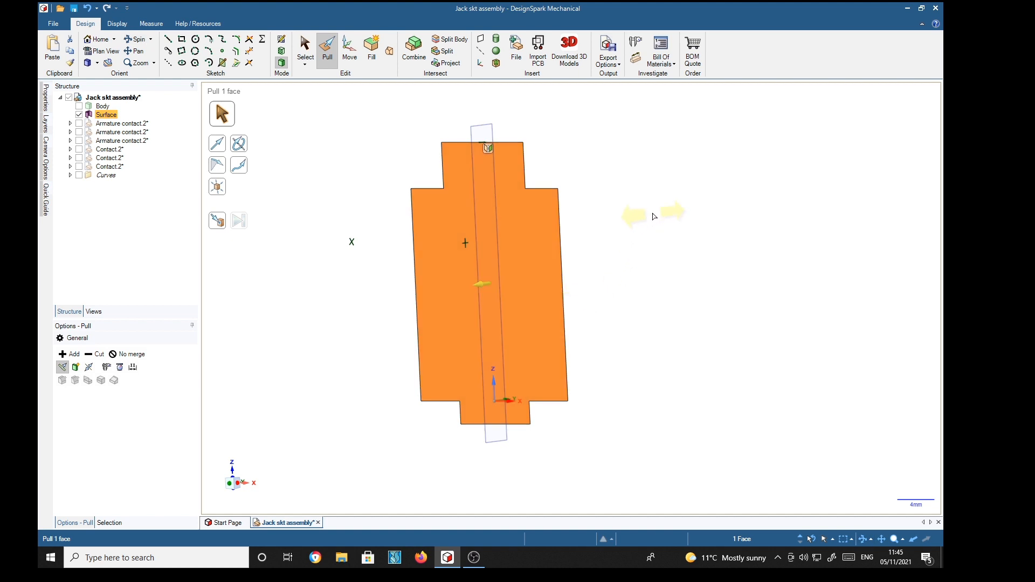
left_click(494, 130)
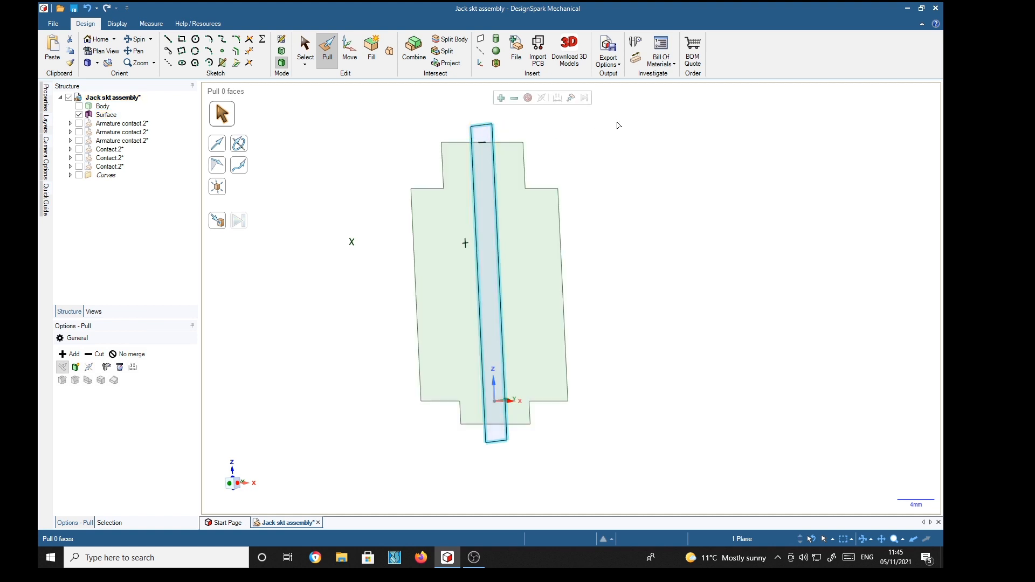
key("Delete")
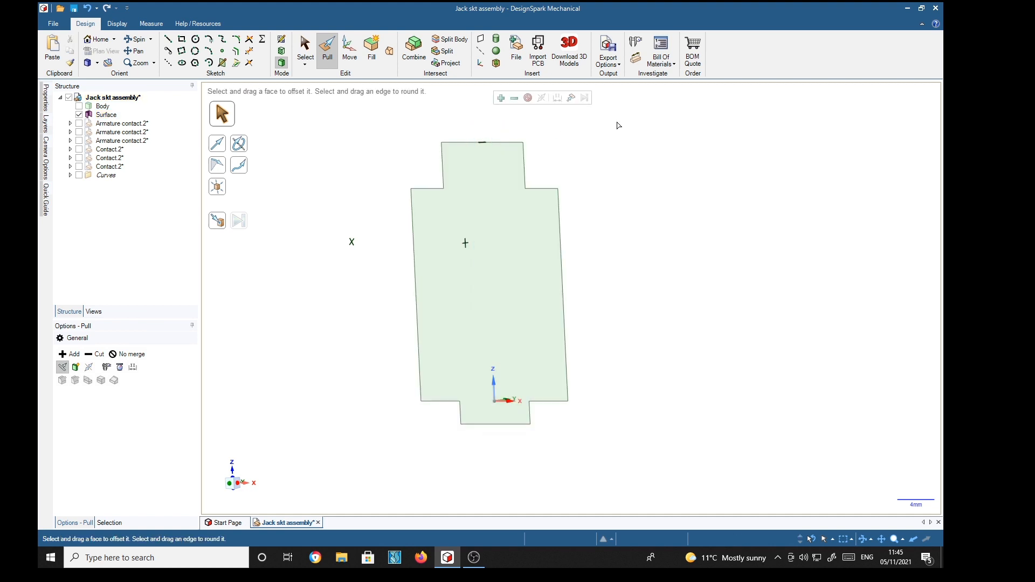
Pull the outline surface into a solid plate 1.6 mm thick.
left_click(519, 292)
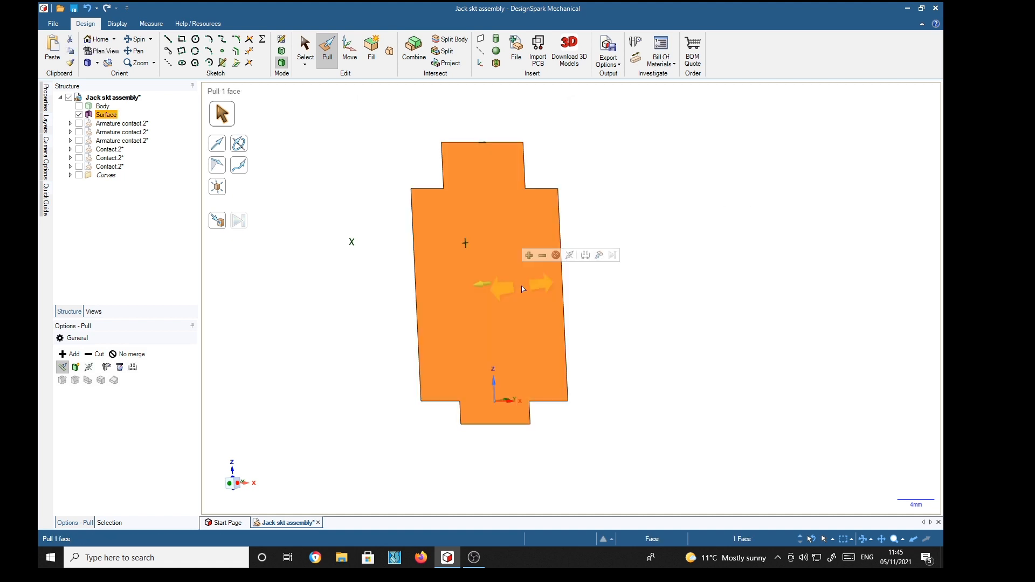
type("1")
key("Return")
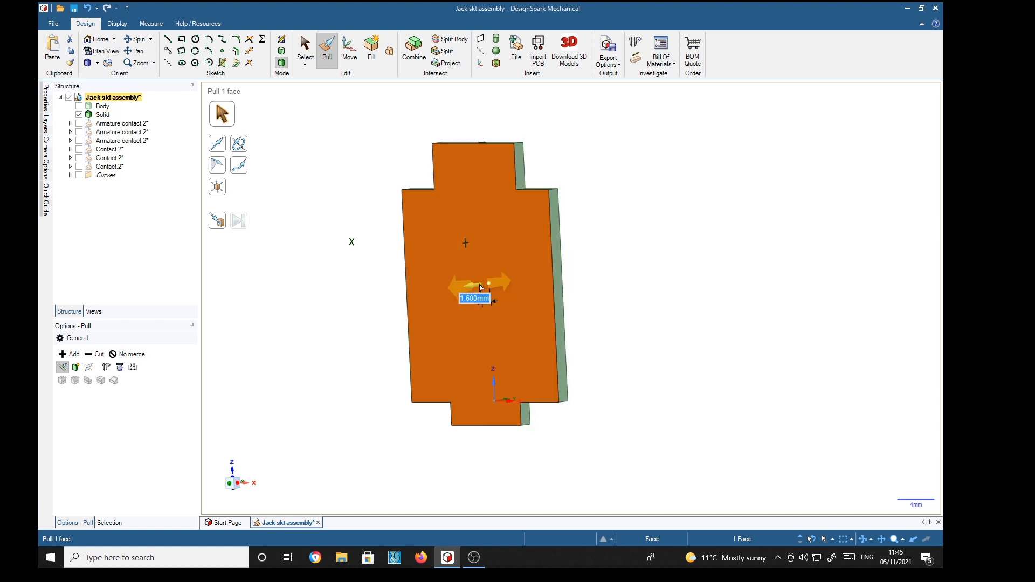
middle_click_drag(649, 251, 640, 286)
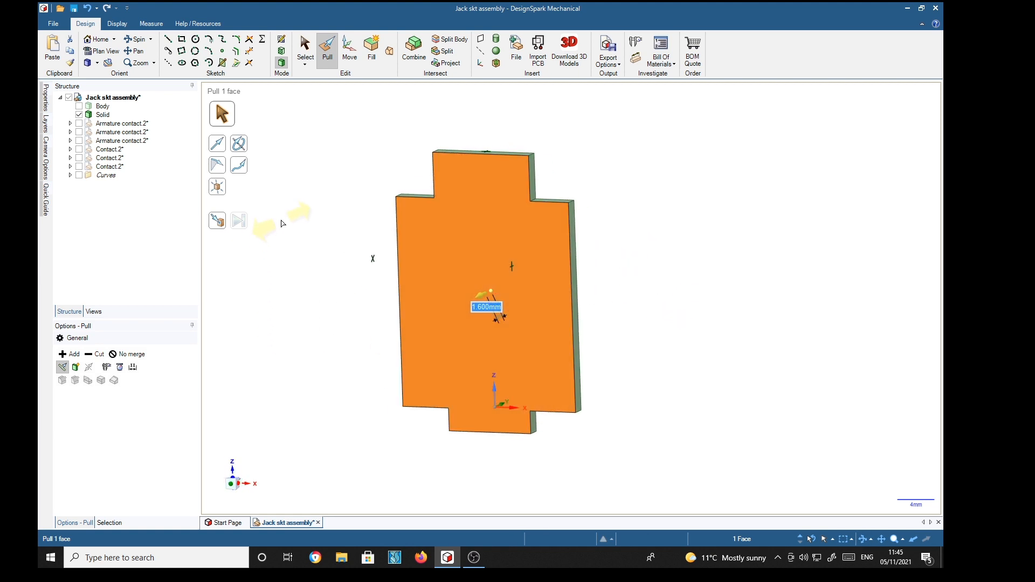
Show the original body again and rename the new solid plate Footprint.
left_click(79, 106)
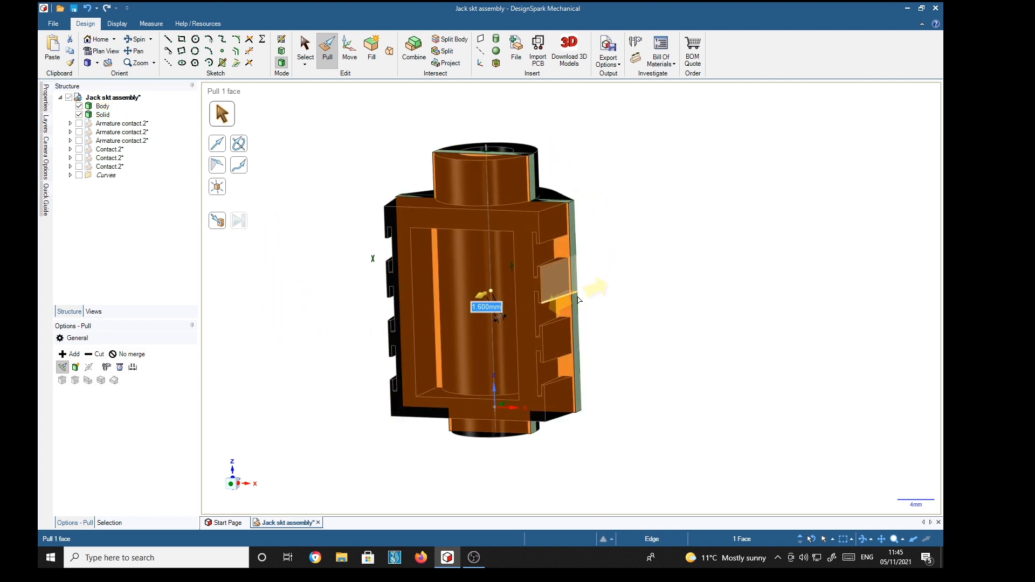
mouse_move(655, 211)
middle_mouse_down()
mouse_move(654, 342)
mouse_move(654, 229)
middle_mouse_up()
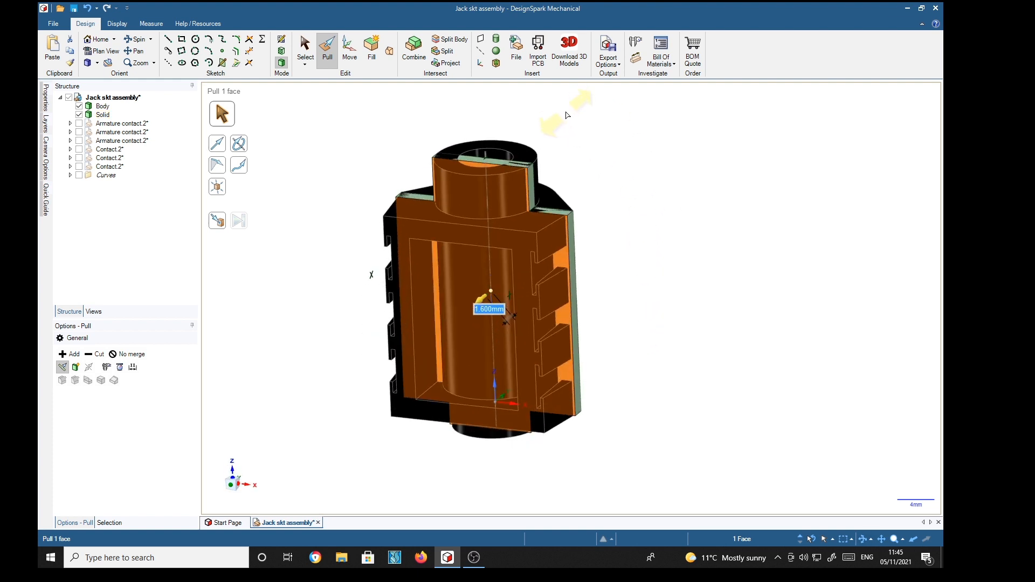
left_click(351, 54)
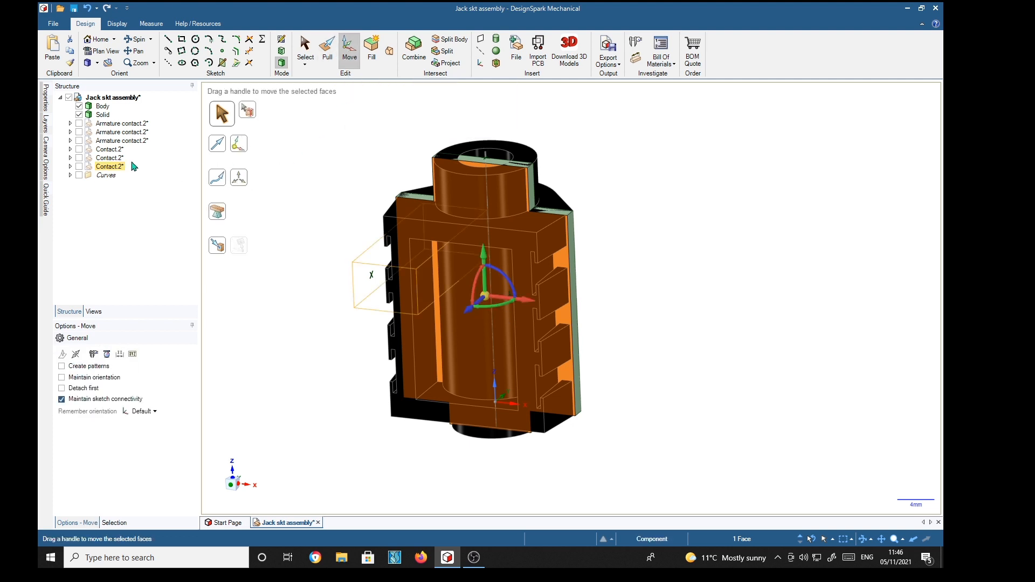
left_click(106, 116)
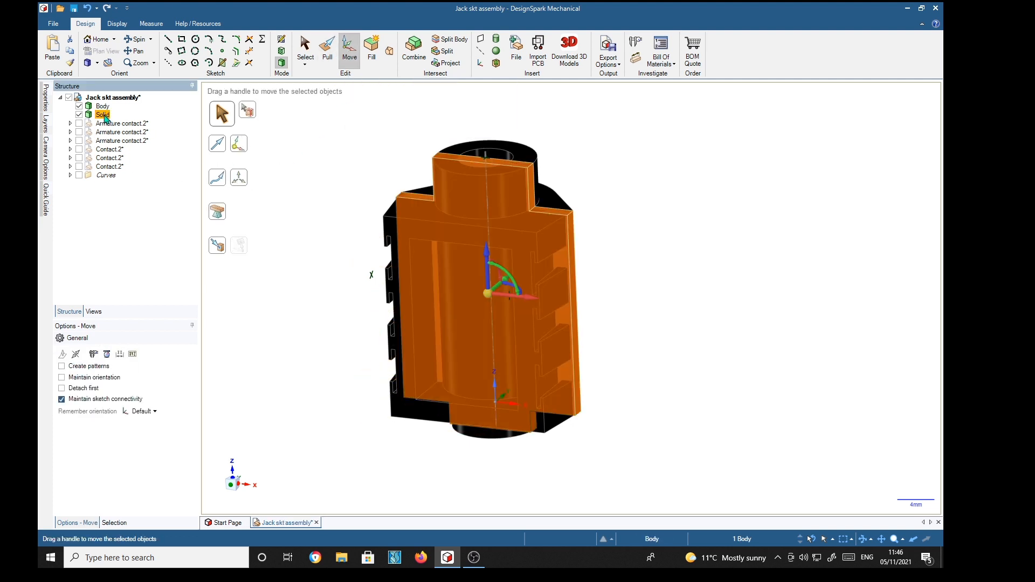
right_click(106, 117)
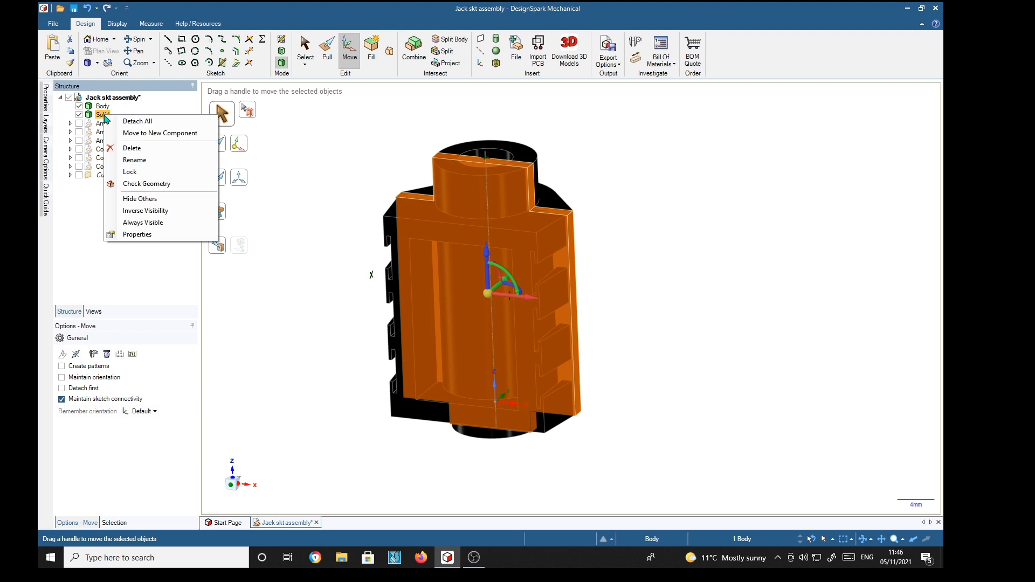
left_click(131, 163)
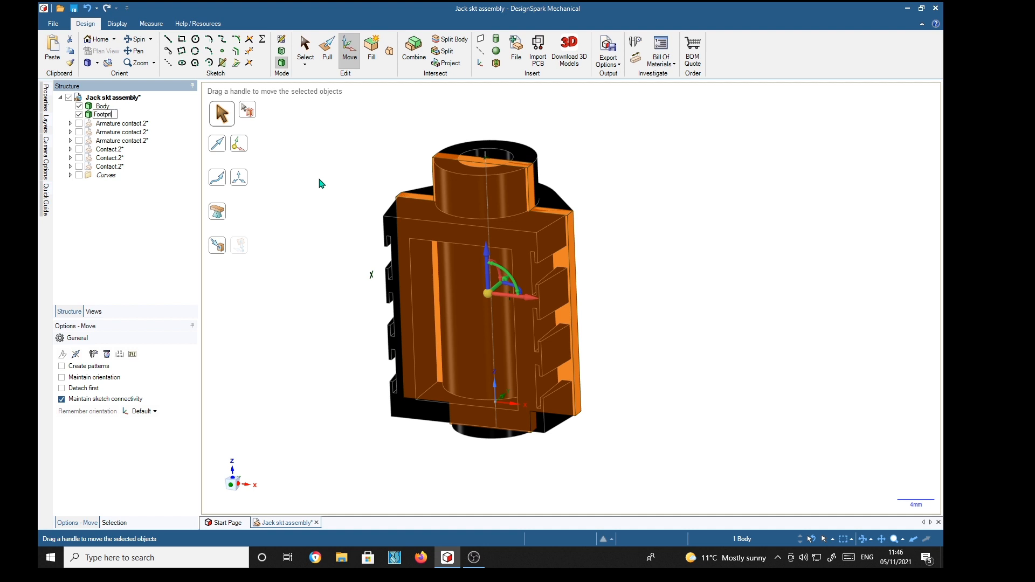
key("Return")
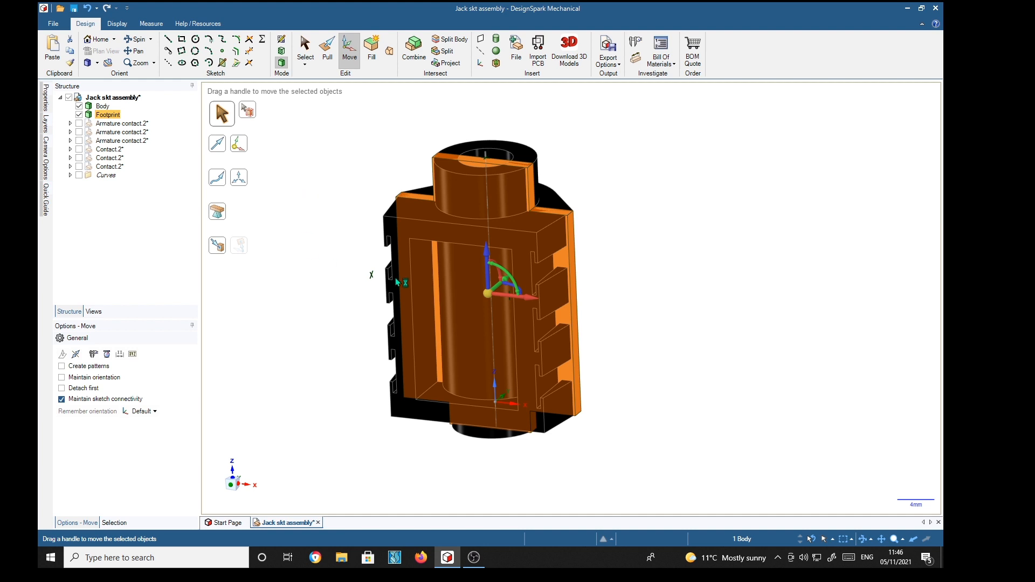
Move the Footprint plate about 15 mm out in front of the body and show all three armature contacts and three contacts.
left_click_drag(497, 287, 437, 328)
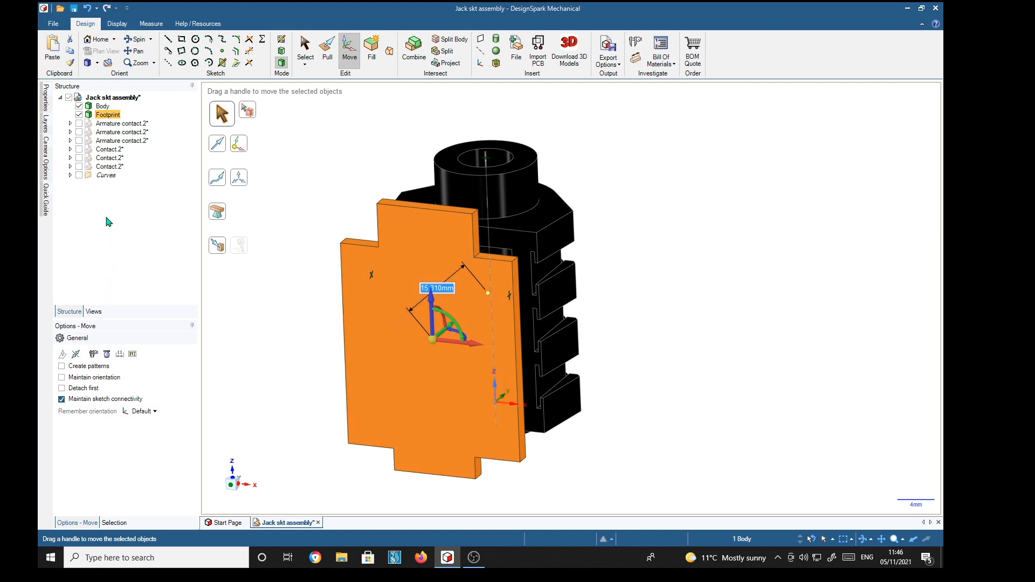
left_click(79, 123)
left_click(79, 132)
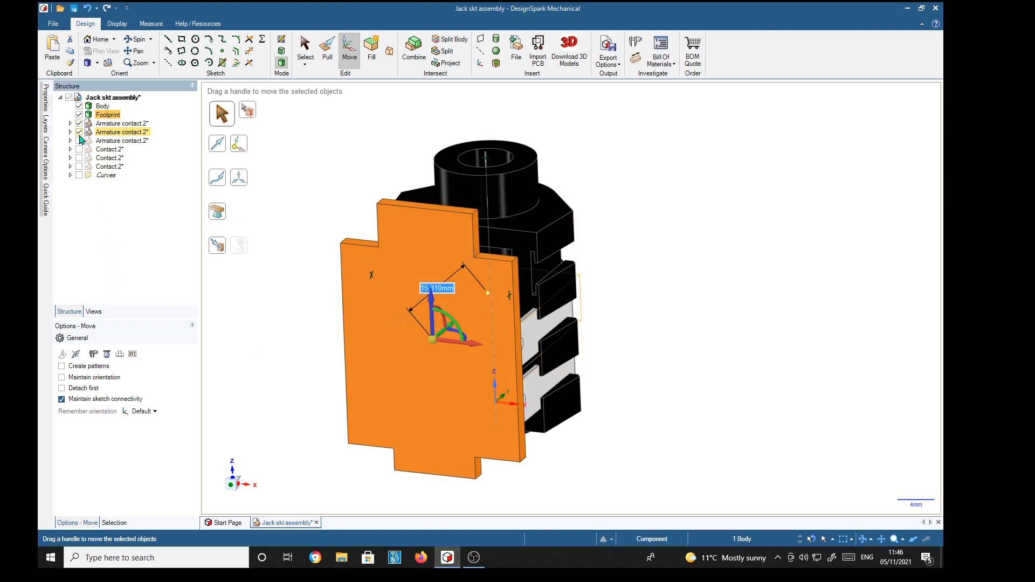
left_click(79, 140)
left_click(78, 149)
left_click(79, 158)
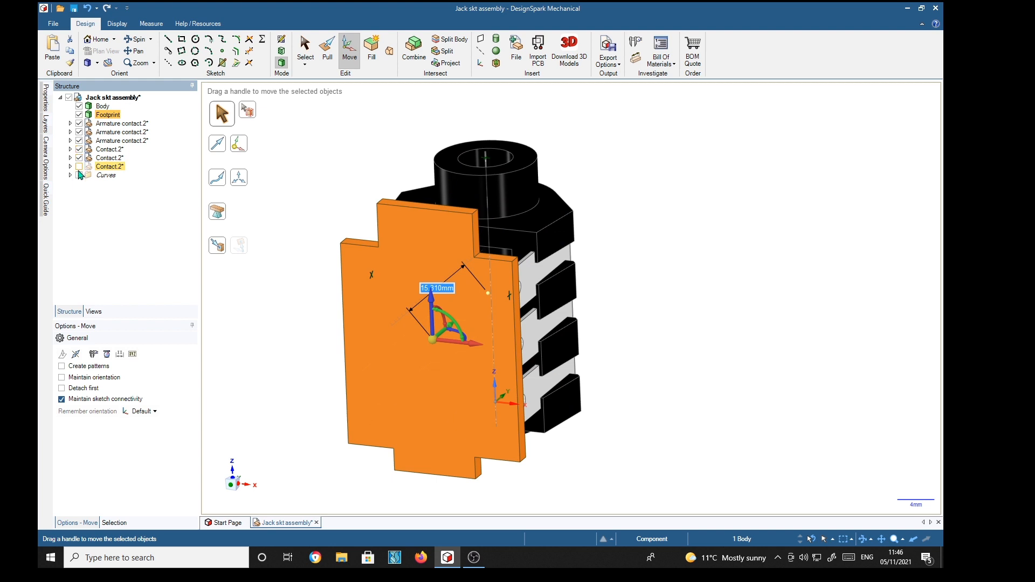
left_click(79, 166)
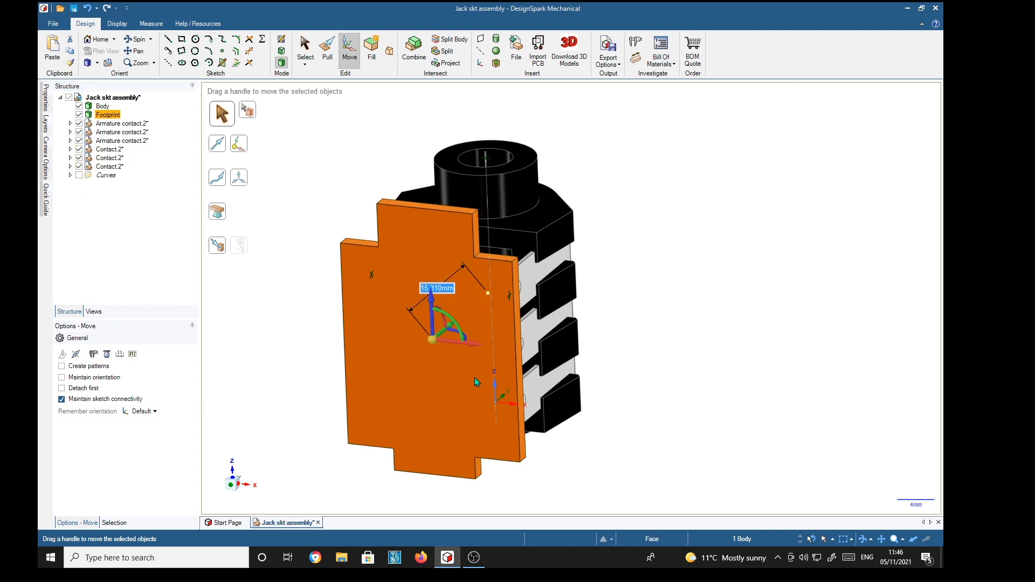
Move the Footprint plate back towards the body until the six contact legs pass through it.
left_click_drag(442, 335, 469, 316)
mouse_move(572, 318)
middle_mouse_down()
mouse_move(528, 382)
mouse_move(591, 300)
mouse_move(572, 313)
middle_mouse_up()
left_click(667, 330)
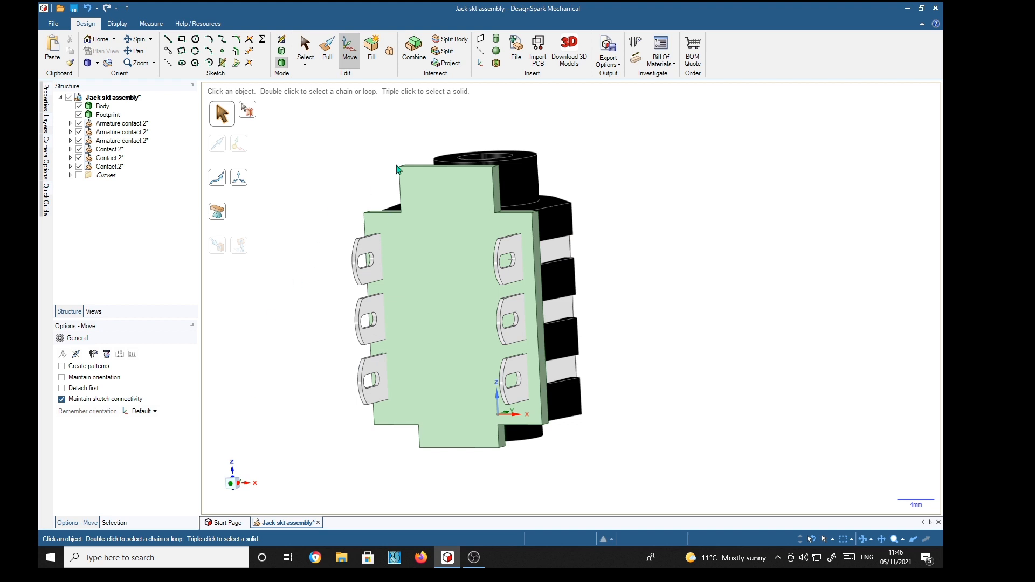
Combine with the Footprint plate as target and the first armature contact as cutter, keeping the cutter.
left_click(416, 54)
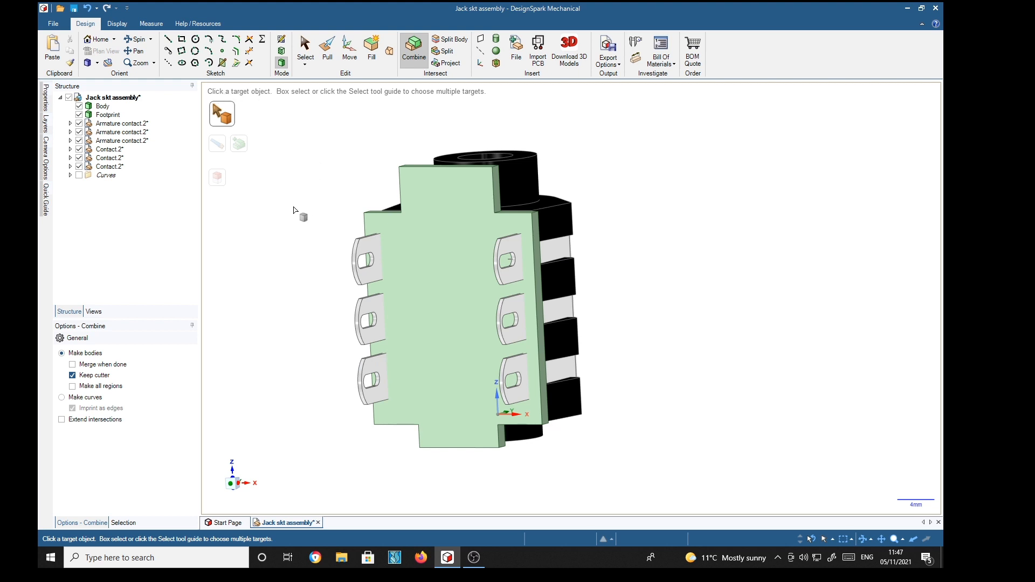
left_click(126, 118)
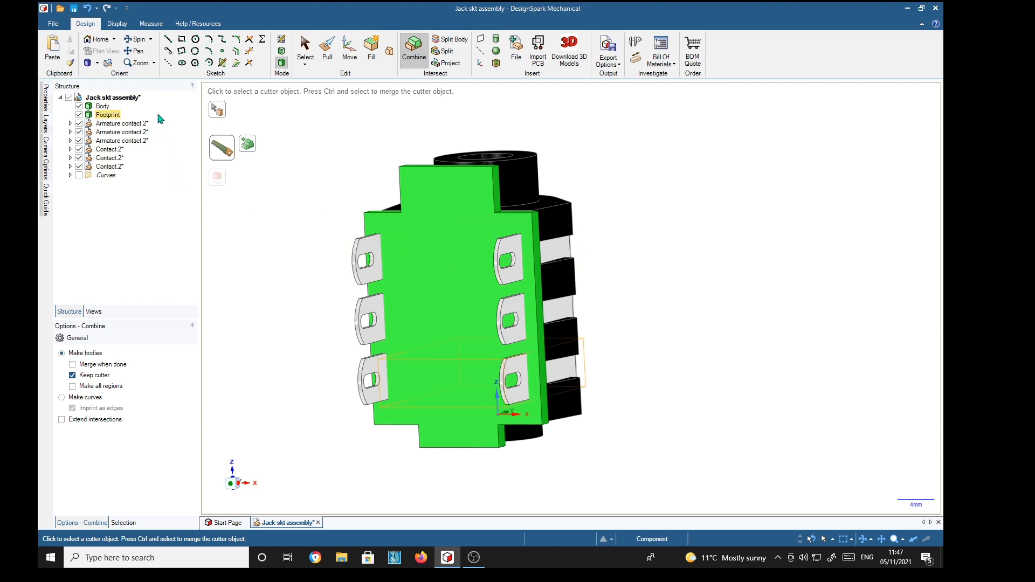
left_click(121, 126)
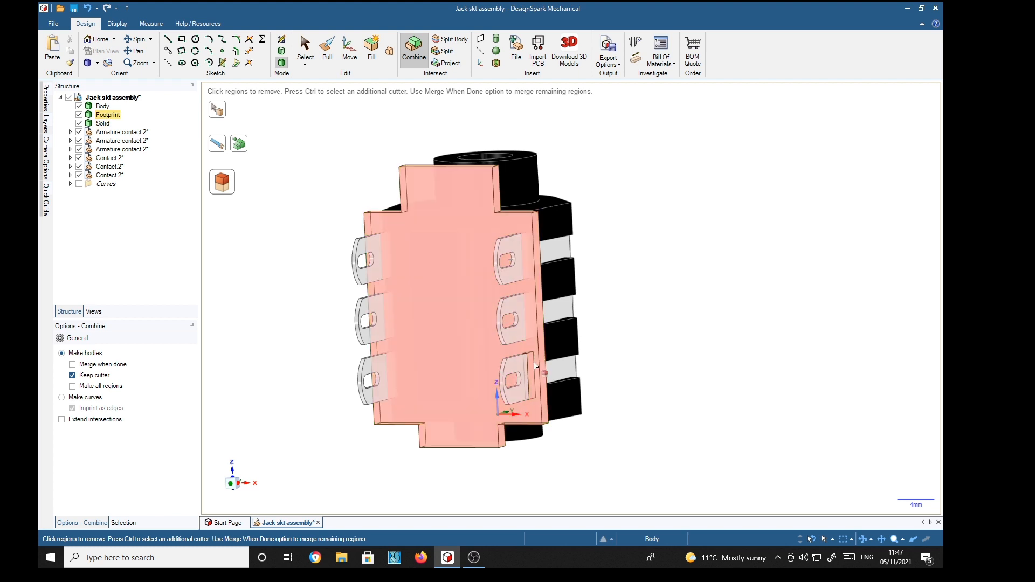
left_click(422, 341)
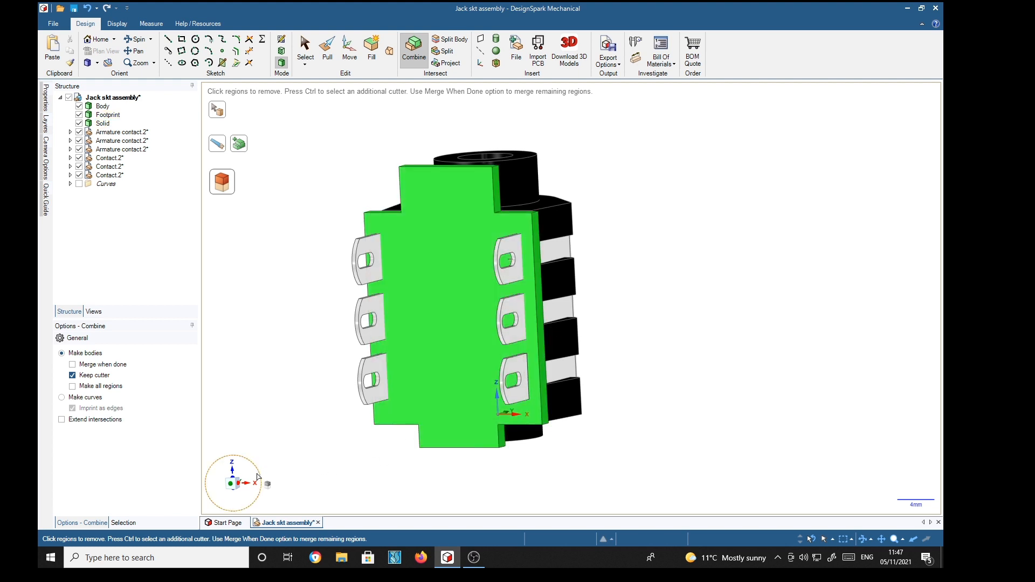
left_click(296, 380)
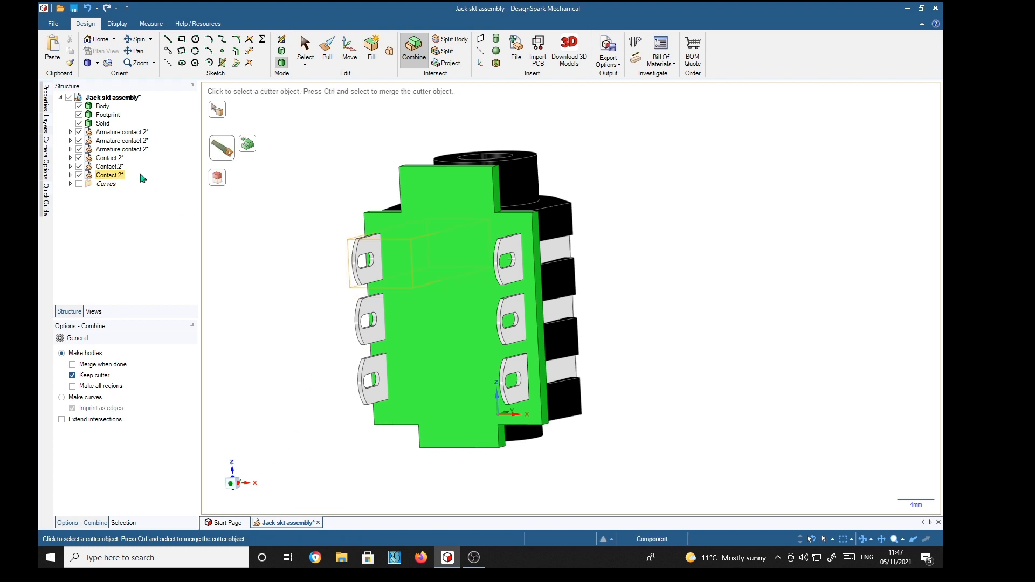
Cut the Footprint plate with the other two armature contacts and the three contacts.
left_click(129, 142)
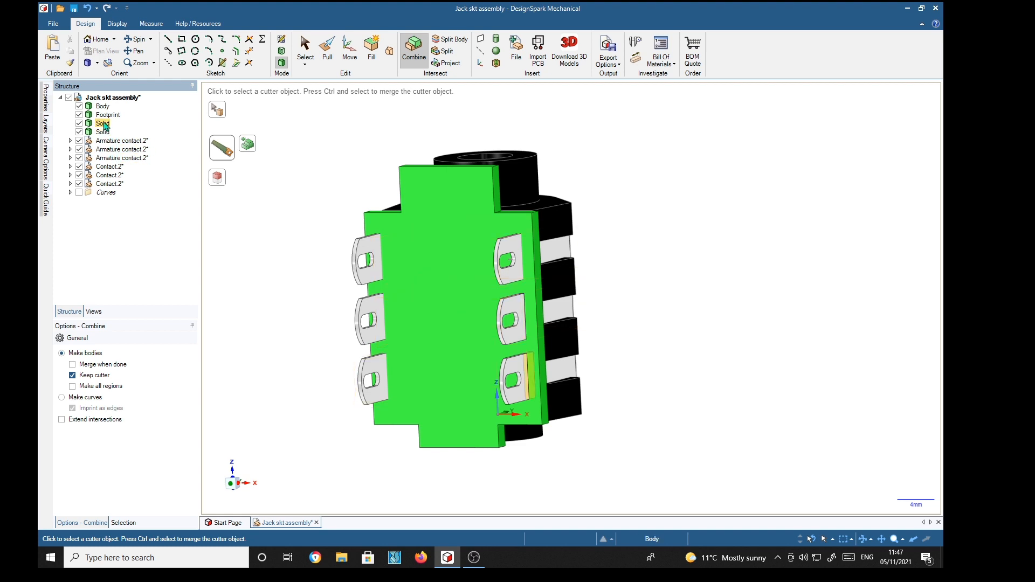
left_click(138, 161)
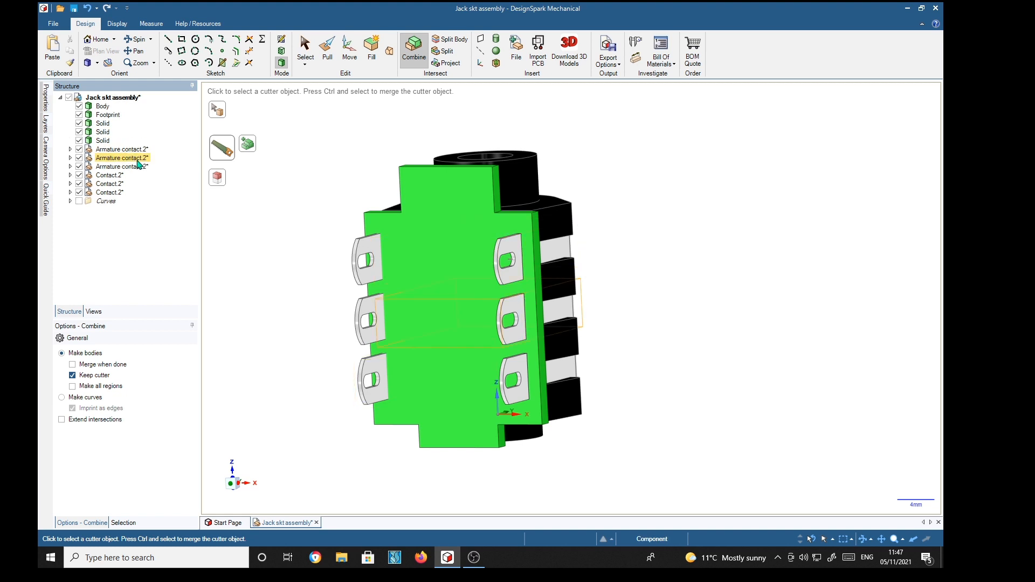
left_click(110, 178)
left_click(112, 195)
left_click(113, 210)
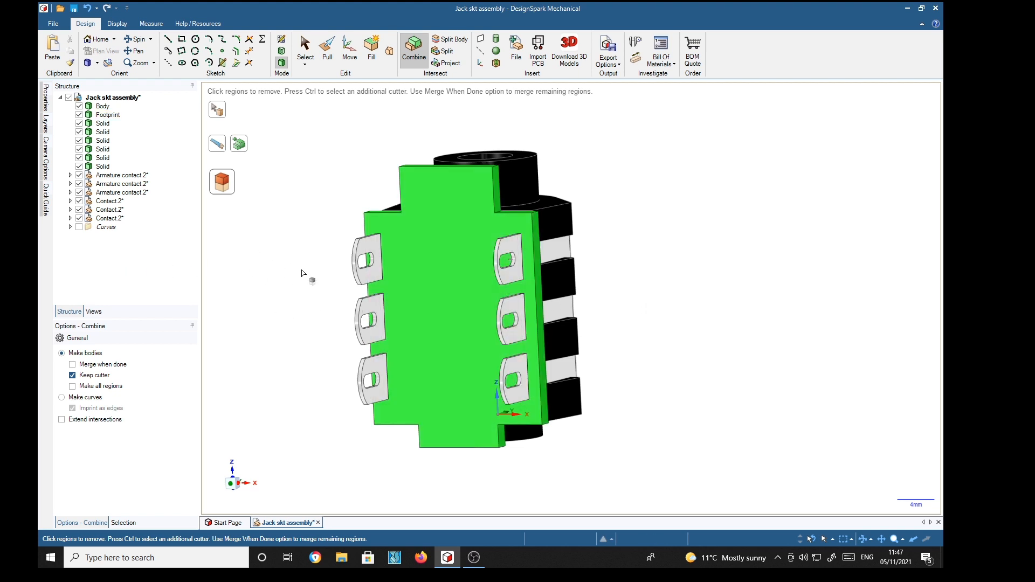
Move the Footprint plate about 15.4 mm away from the body, clear of the contacts, and examine its slots.
left_click(326, 53)
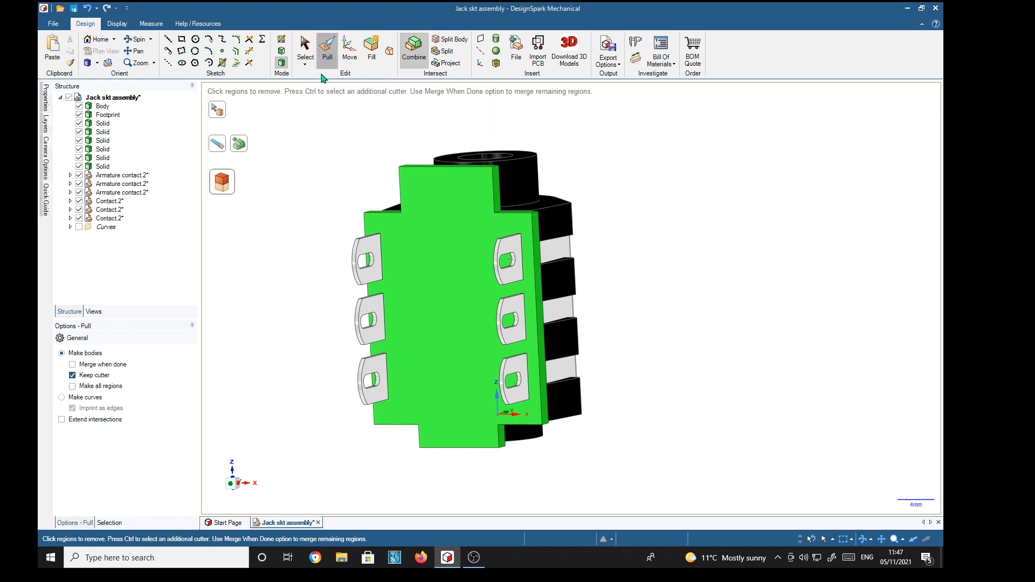
left_click(102, 117)
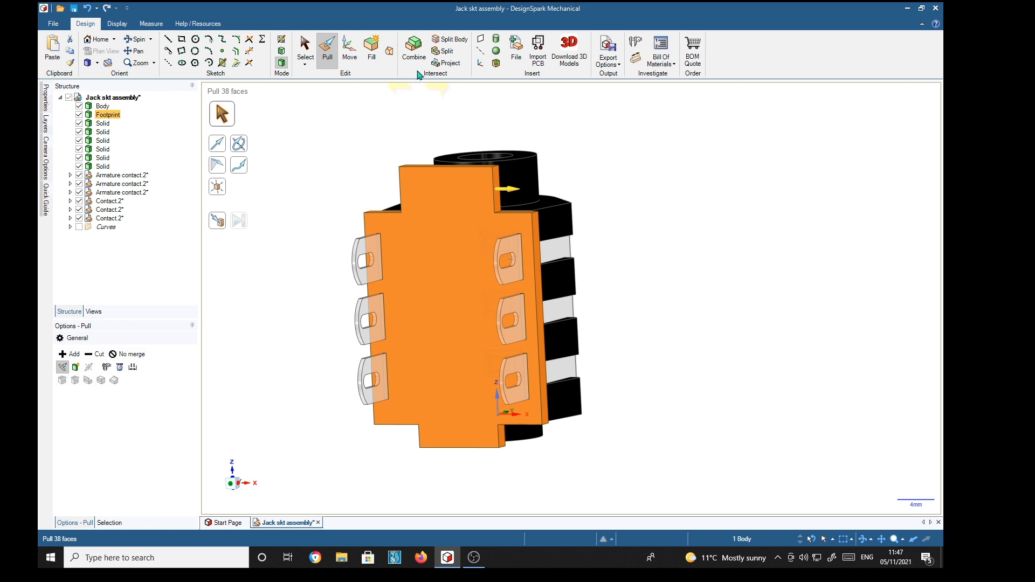
left_click(358, 55)
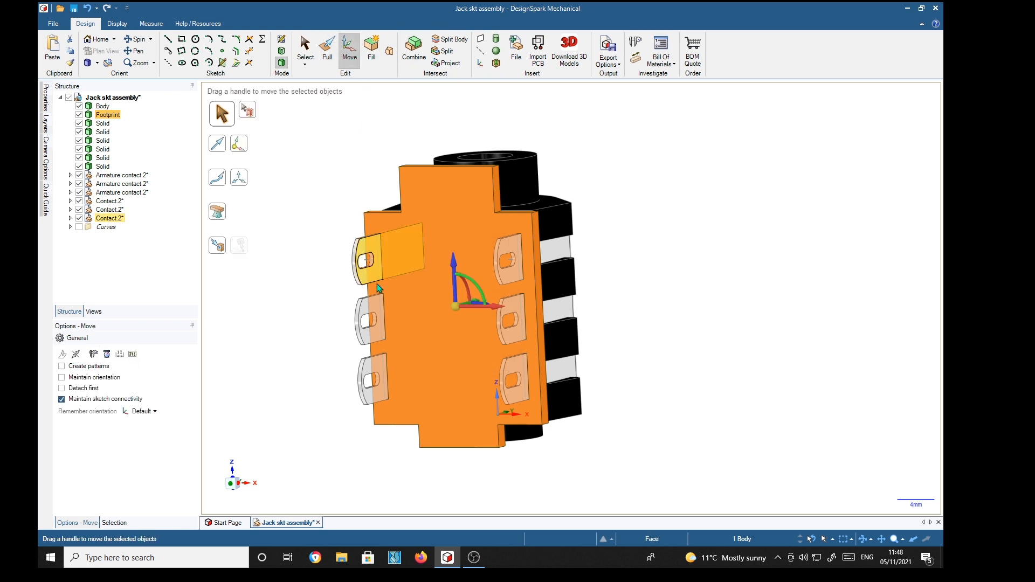
middle_click_drag(504, 330, 485, 360)
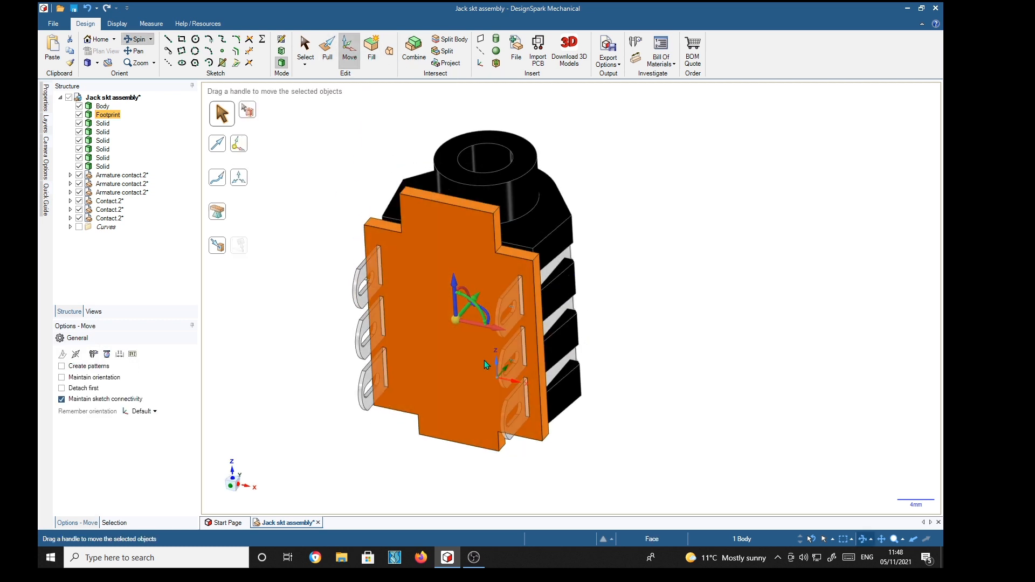
left_click_drag(468, 308, 408, 378)
middle_click_drag(617, 418, 539, 356)
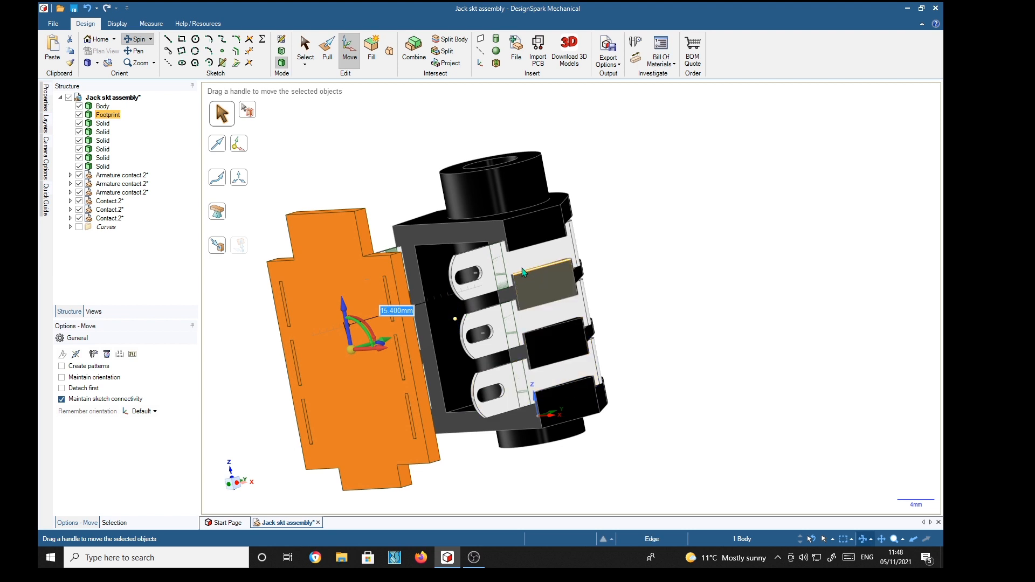
middle_click_drag(631, 363, 675, 388)
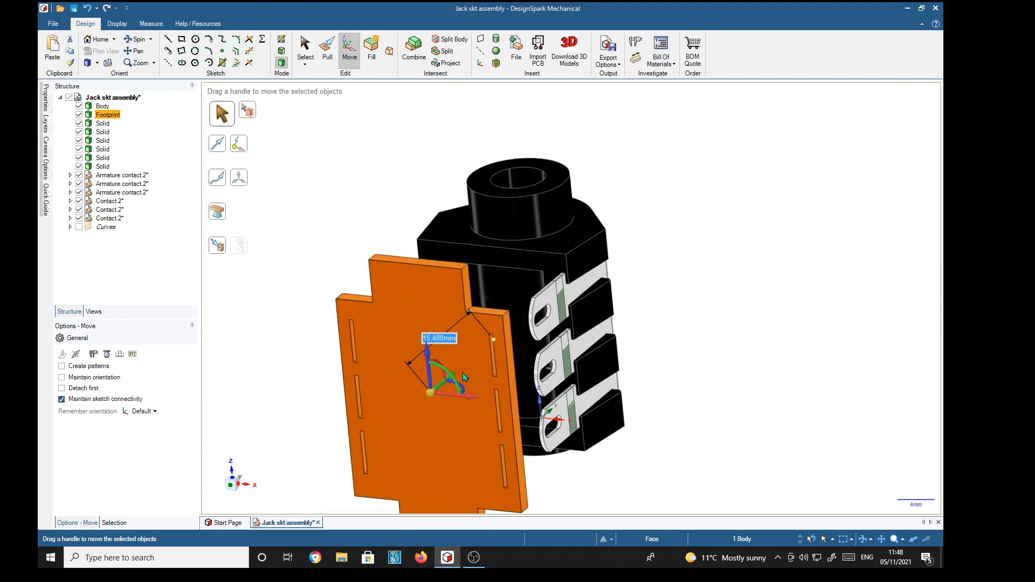
middle_click_drag(663, 317, 645, 293)
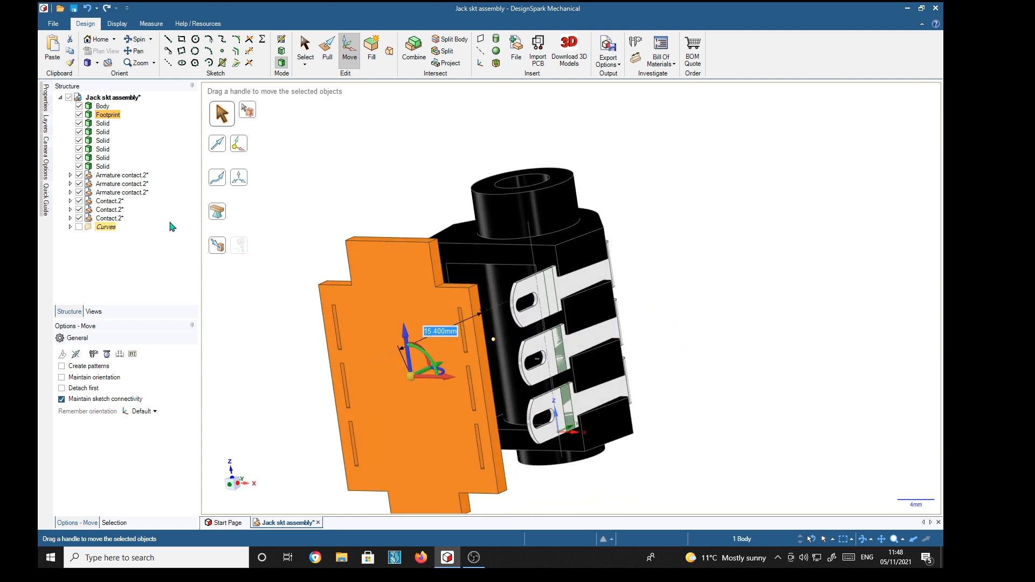
Delete the six leftover Solid bodies from the jack socket assembly.
left_click(104, 127)
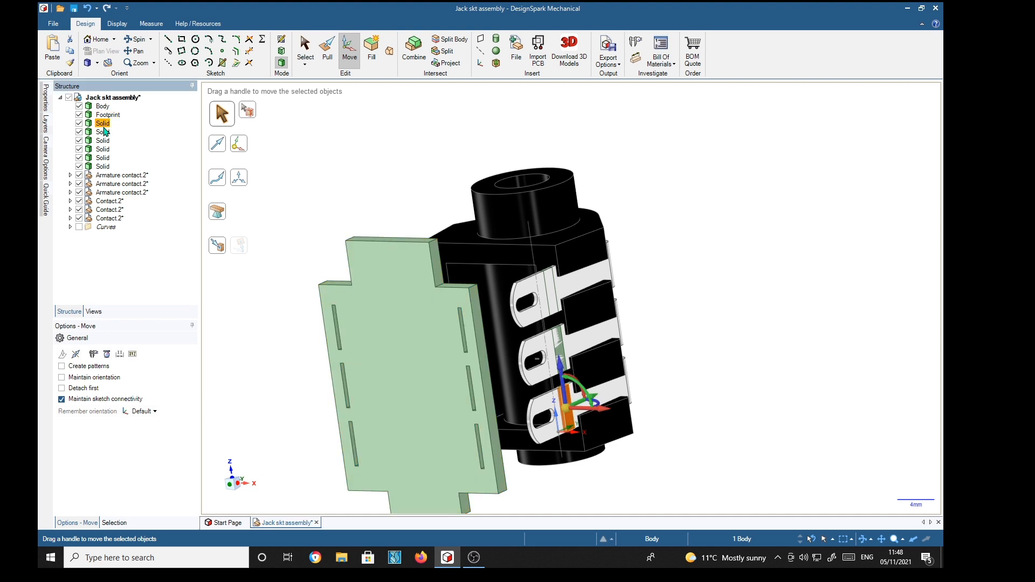
left_click(102, 166, "shift")
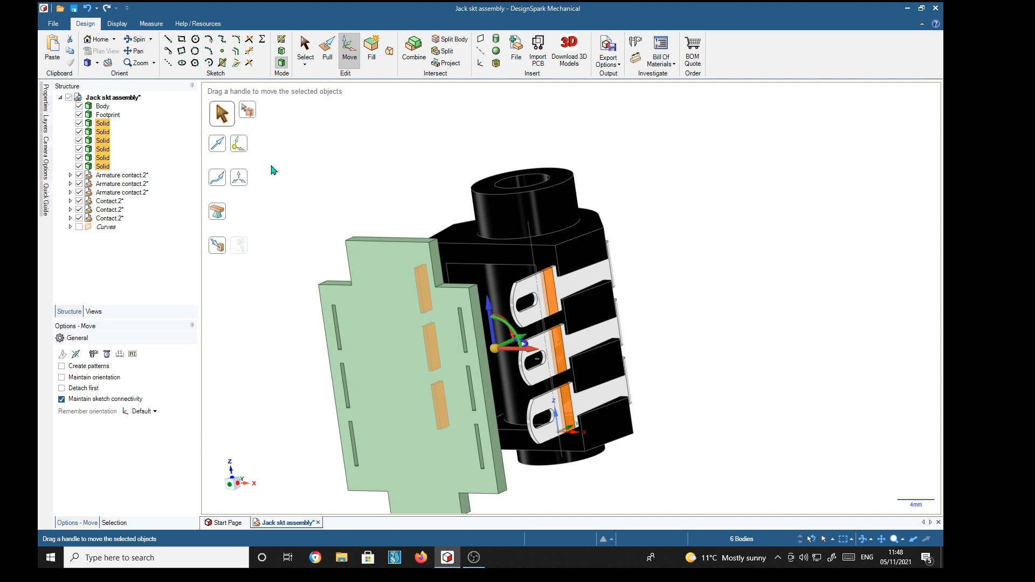
key("Delete")
Examine the slotted Footprint plate and the socket body with its contacts from several sides.
middle_click_drag(693, 261, 768, 250)
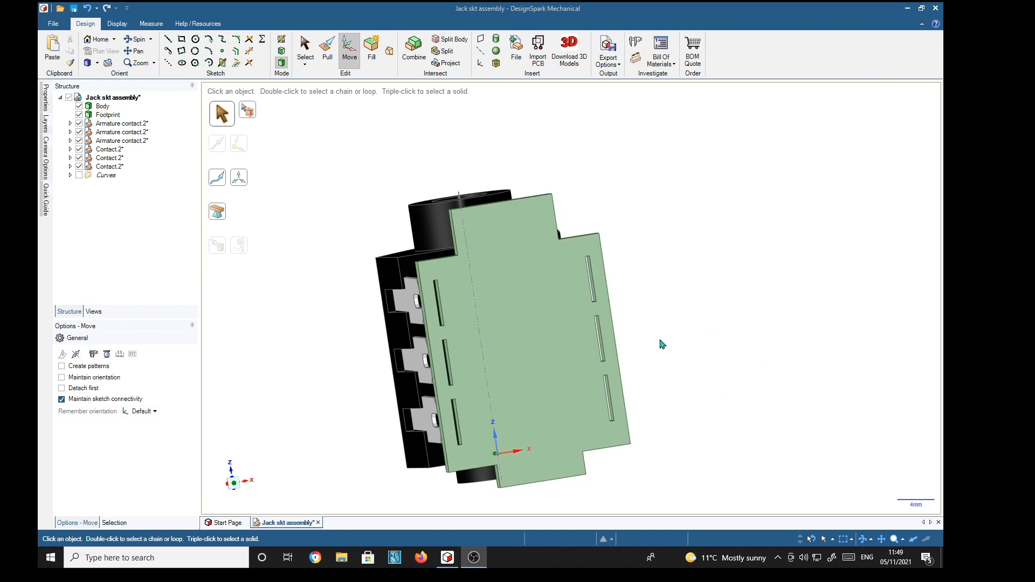
middle_click_drag(661, 340, 845, 328)
middle_click_drag(731, 332, 763, 327)
middle_click_drag(730, 289, 688, 321)
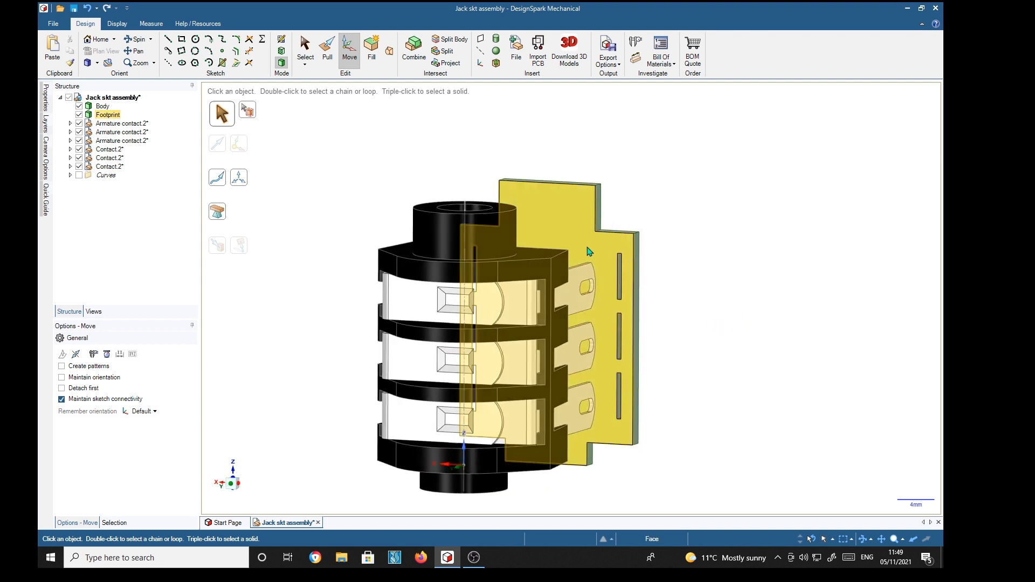
middle_click_drag(730, 270, 700, 313)
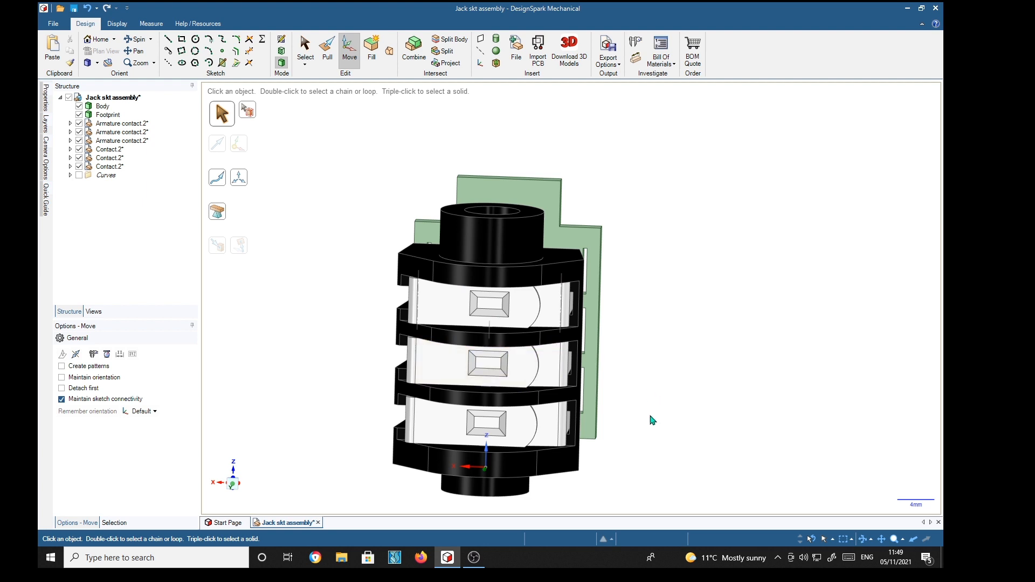
middle_click_drag(684, 386, 714, 375)
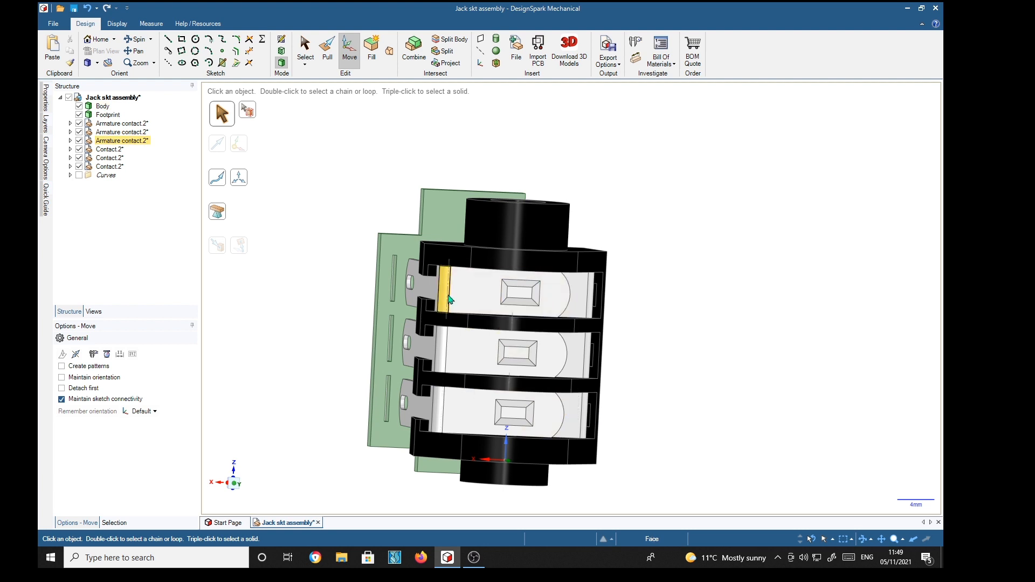
mouse_move(756, 317)
middle_mouse_down()
mouse_move(776, 312)
mouse_move(756, 316)
mouse_move(767, 317)
middle_mouse_up()
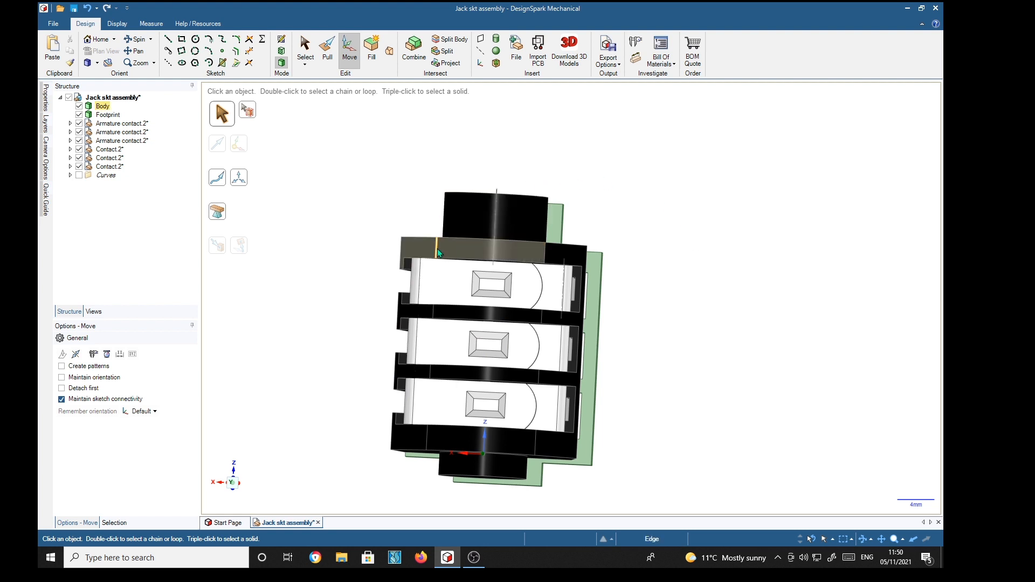
Hide the three armature contacts, the three contacts and the Body, leaving only the Footprint plate visible.
left_click(78, 124)
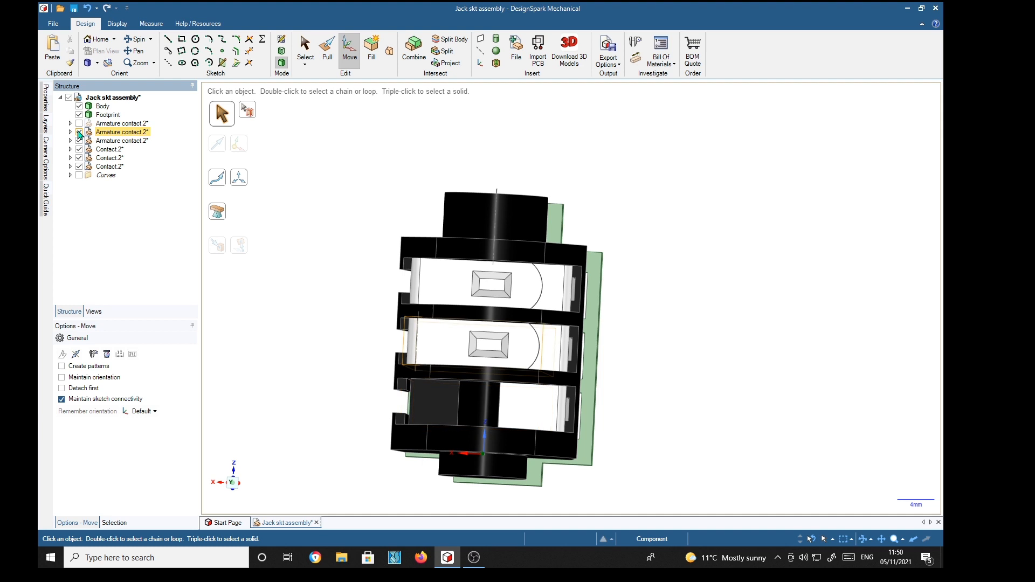
left_click(78, 133)
left_click(79, 140)
left_click(79, 149)
left_click(79, 158)
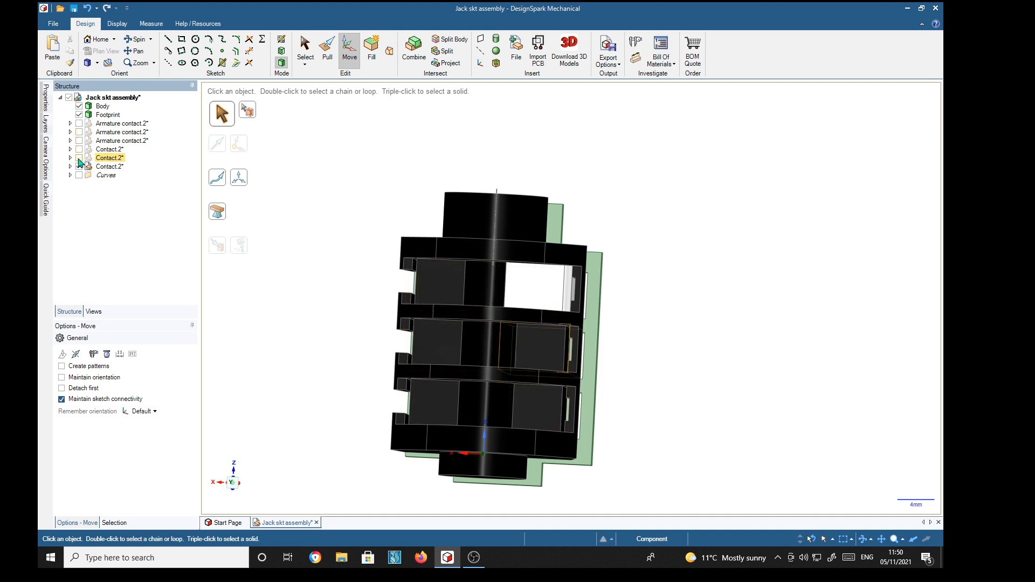
left_click(78, 166)
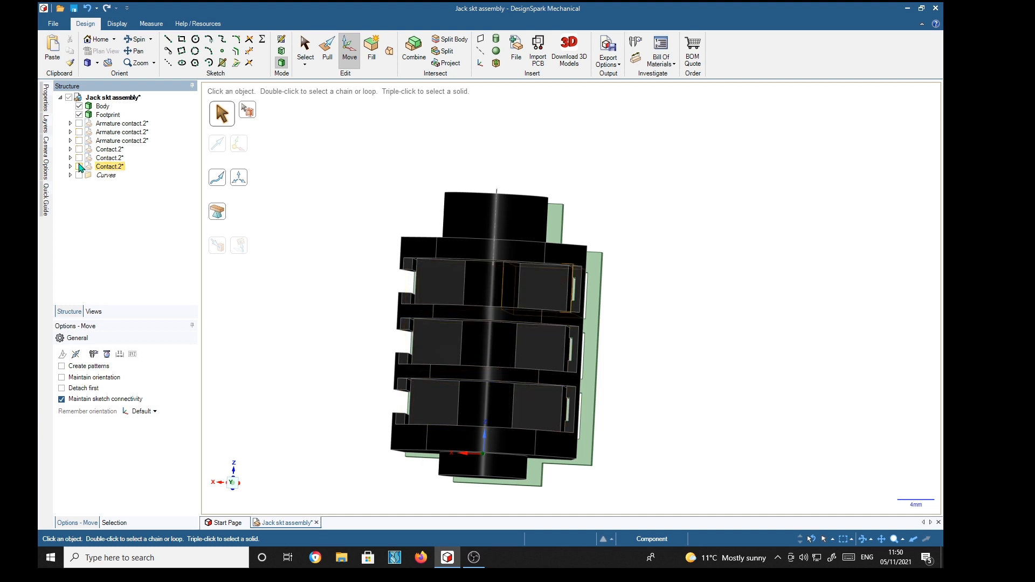
left_click(79, 106)
mouse_move(250, 255)
middle_mouse_down()
mouse_move(270, 280)
mouse_move(252, 232)
mouse_move(249, 252)
middle_mouse_up()
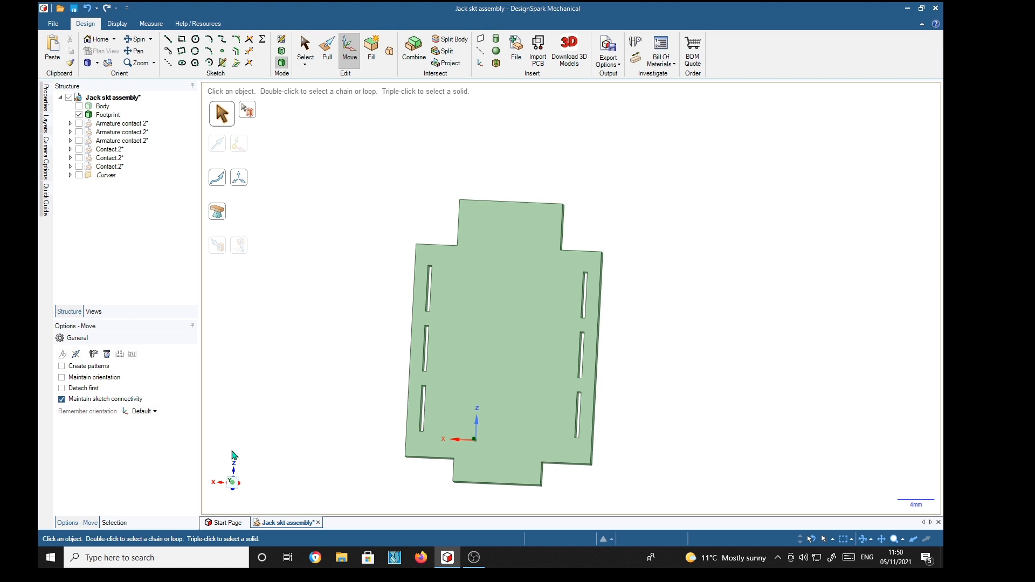
View the Footprint plate square-on along the Y axis and start dimensioning on its front face.
left_click(233, 485)
middle_click_drag(472, 365, 490, 327, "shift")
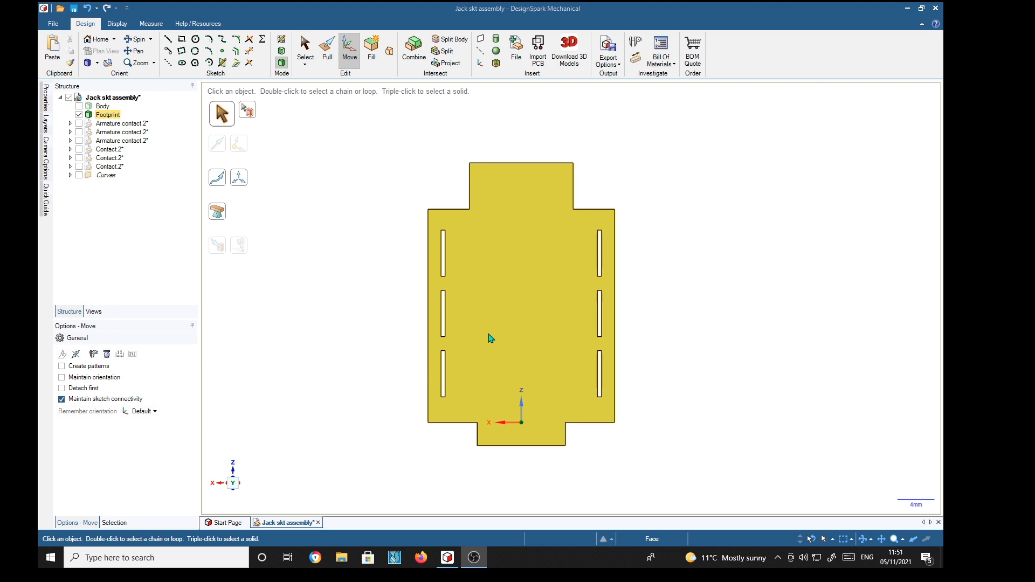
key("Escape")
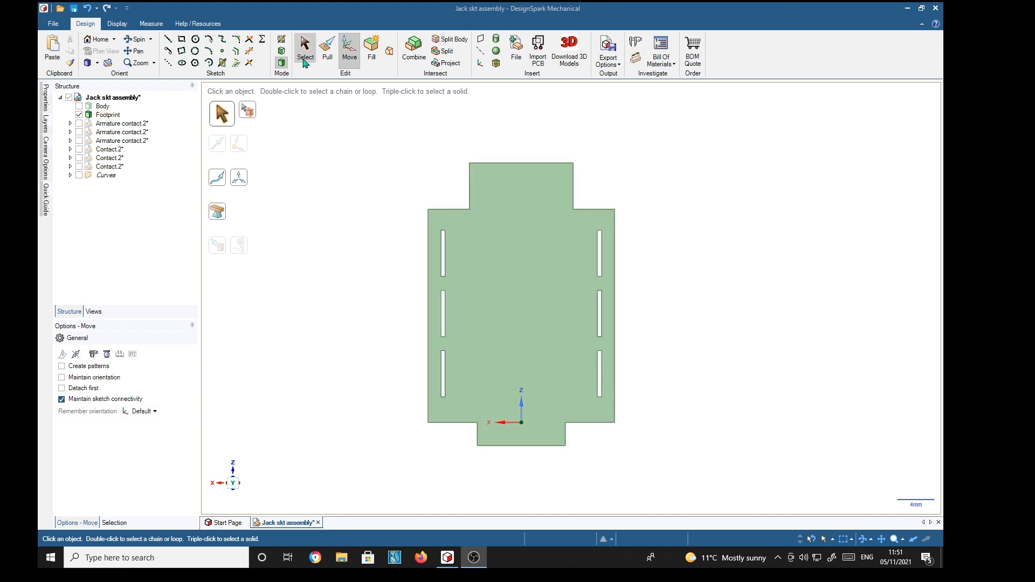
left_click(538, 289)
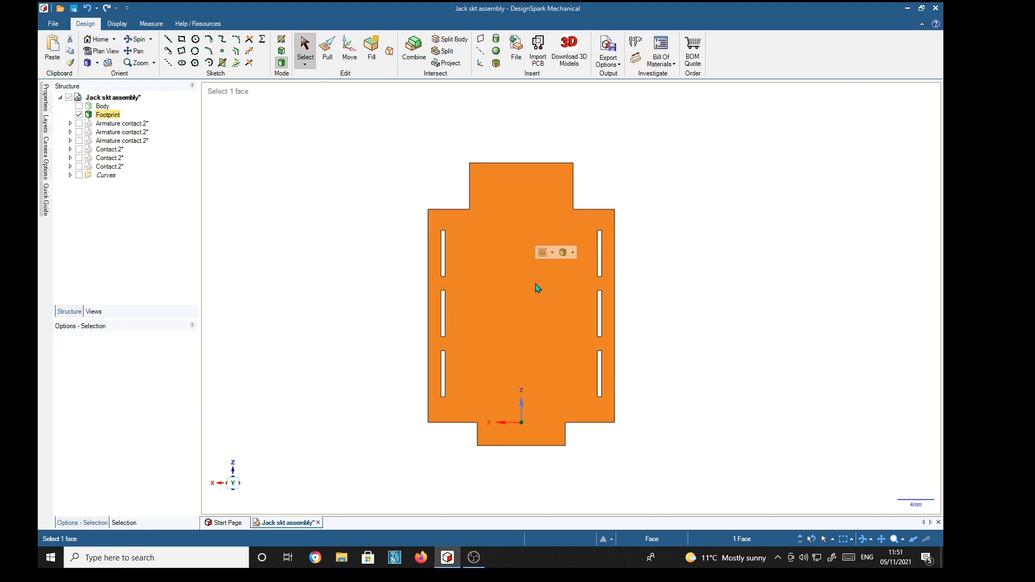
left_click(636, 57)
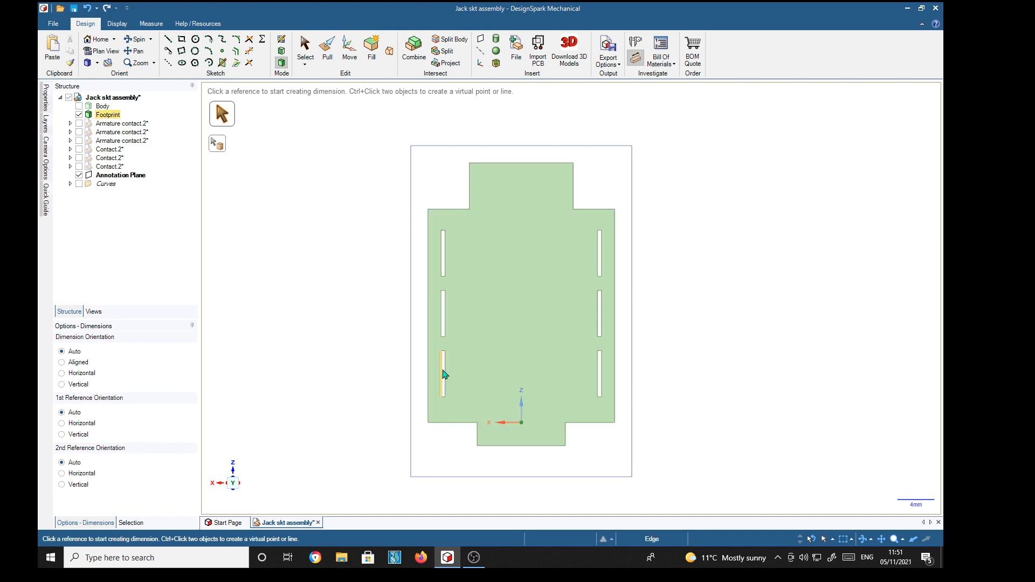
left_click(429, 424)
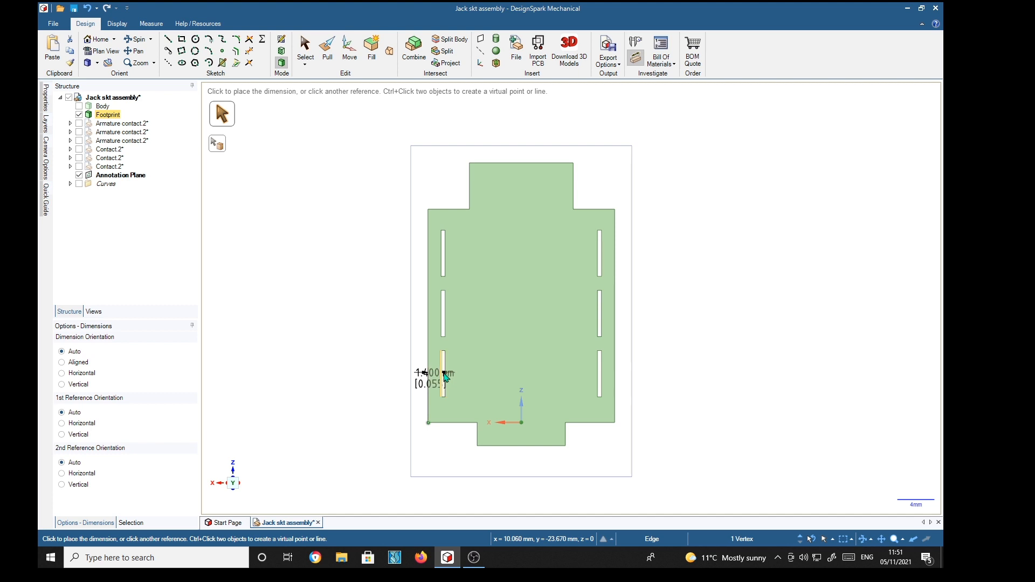
scroll(445, 376, "down", 2)
scroll(446, 378, "up", 10)
scroll(445, 381, "down", 2)
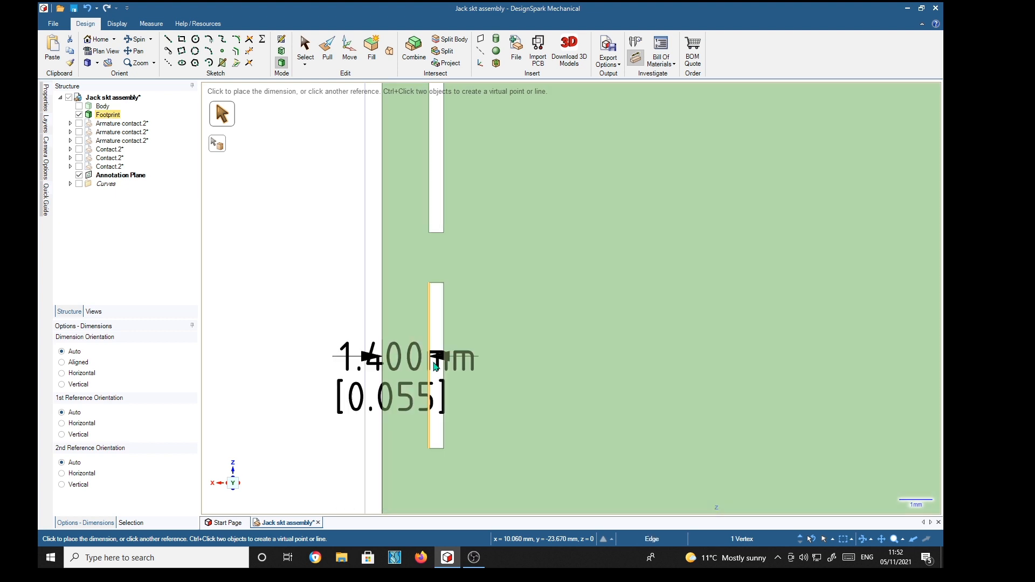
key("Escape")
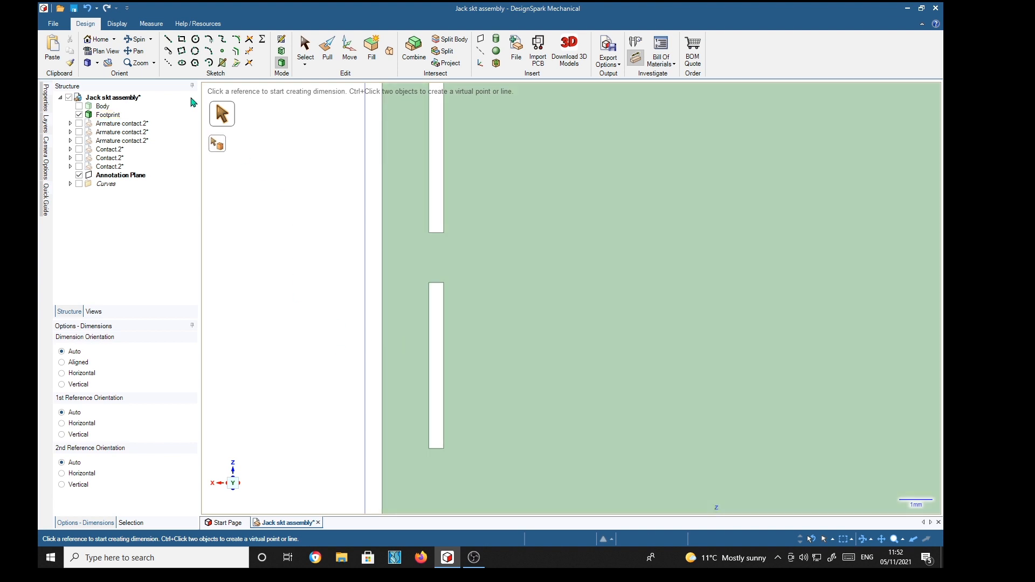
Draw construction centrelines across and along the lowest slot at the plate's left edge, about 0.45 mm and 5 mm long.
left_click(168, 63)
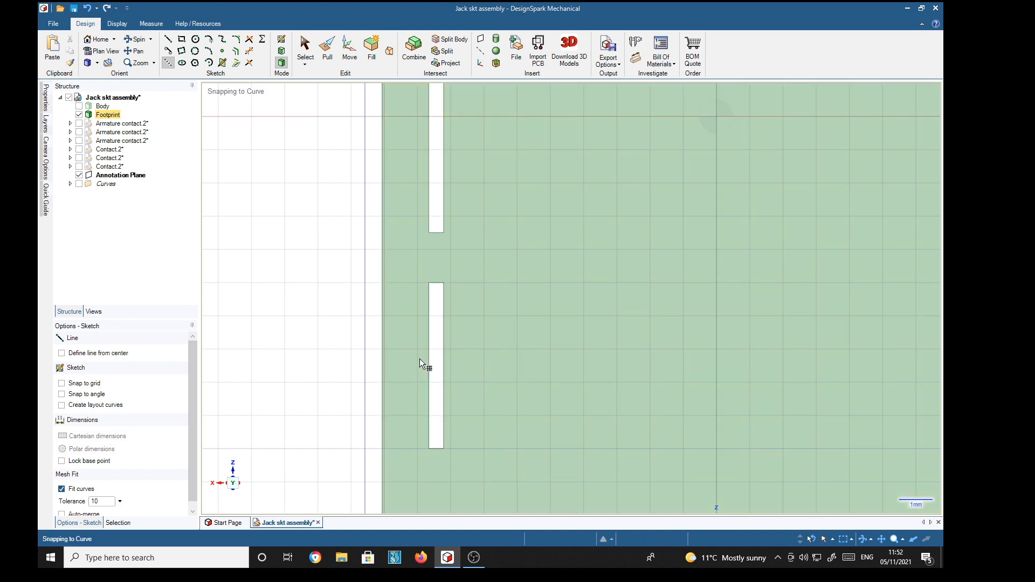
left_click(503, 367)
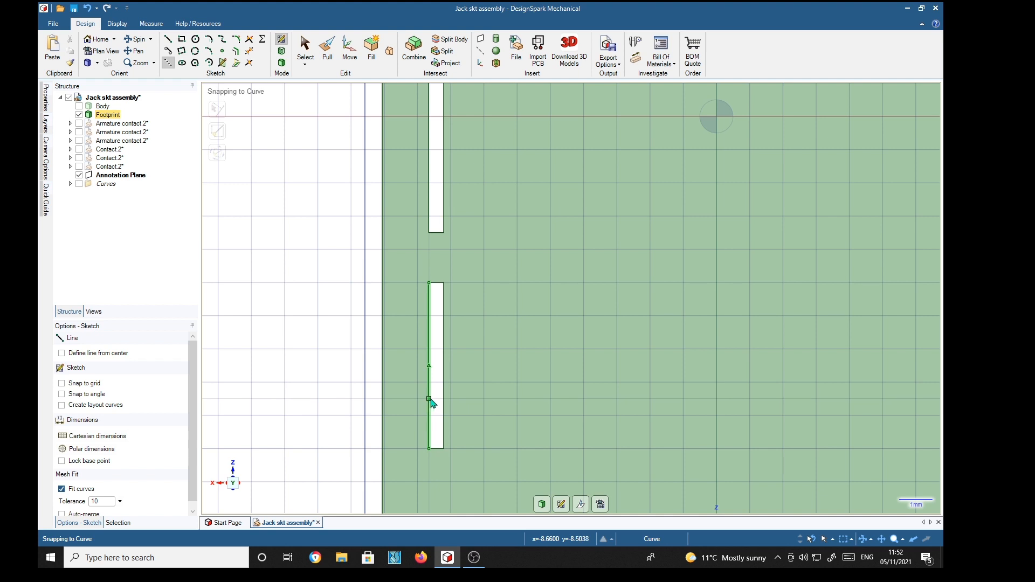
left_click(429, 366)
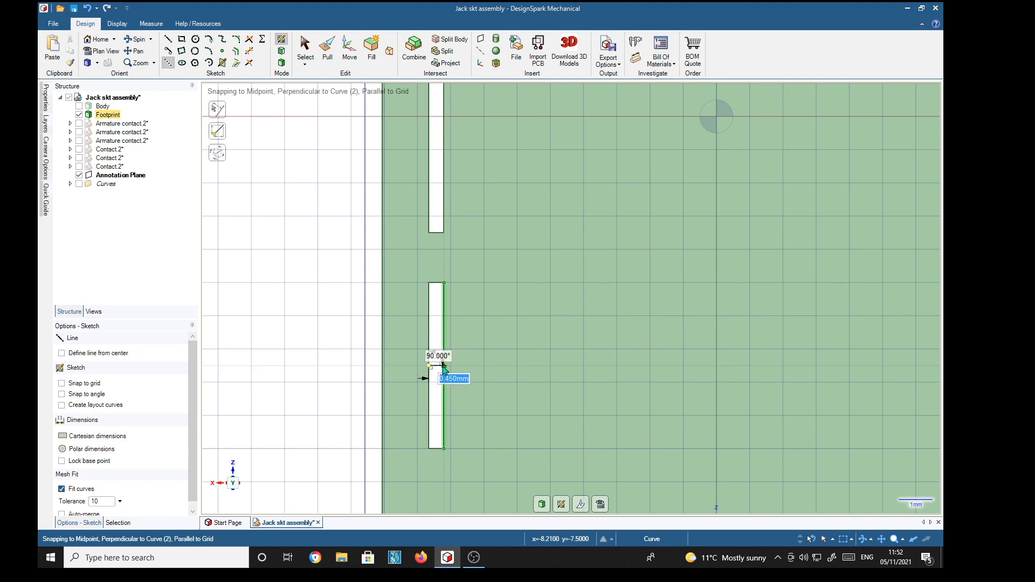
left_click(443, 366)
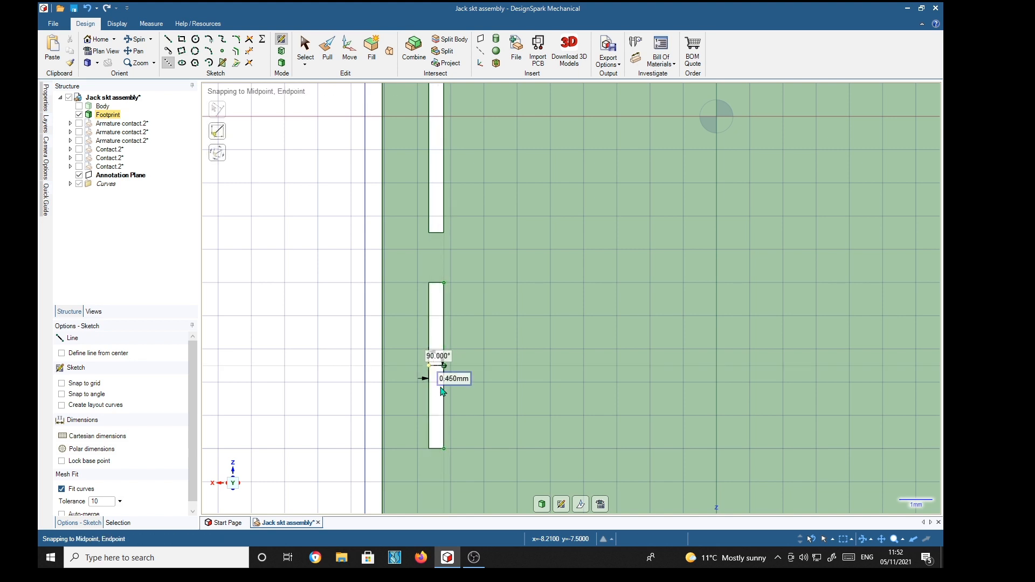
left_click(436, 283)
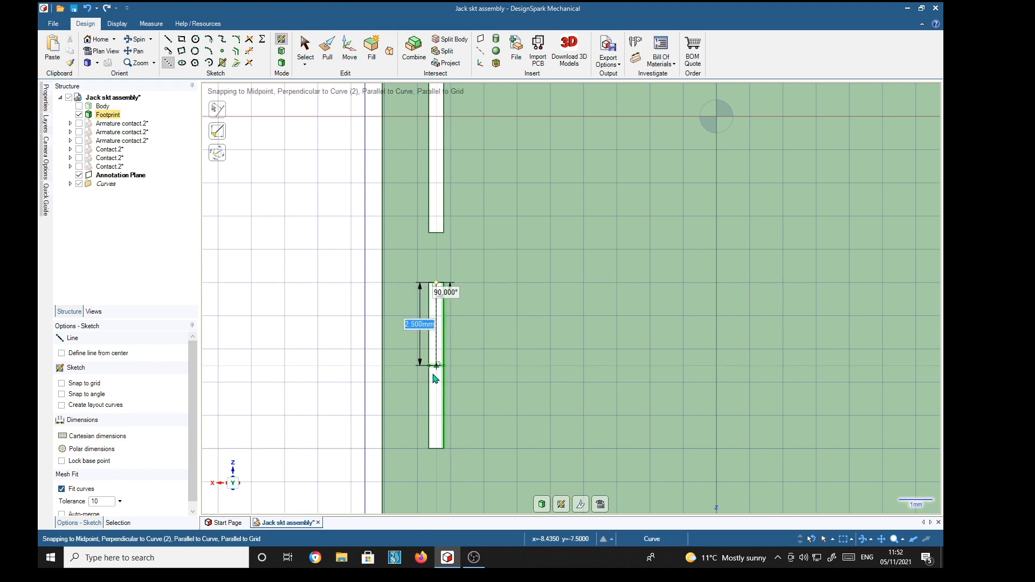
left_click(436, 448)
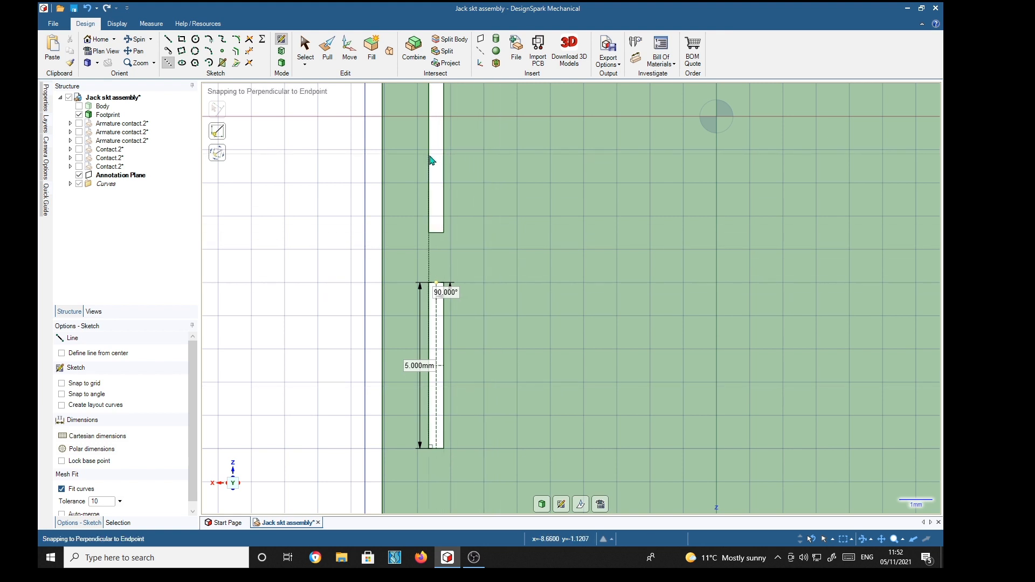
Draw construction centrelines in the middle and upper slots at the plate's left edge, about 5 mm long lengthwise.
middle_click_drag(487, 156, 476, 367, "ctrl")
left_click(425, 277)
left_click(425, 445)
middle_click_drag(485, 199, 482, 267, "ctrl")
left_click(422, 130)
left_click(423, 295)
Dimension the vertical distance from the plate's lower-left corner to the centre of the lowest left slot.
middle_click_drag(572, 301, 555, 187, "ctrl")
middle_click_drag(536, 289, 559, 291, "ctrl")
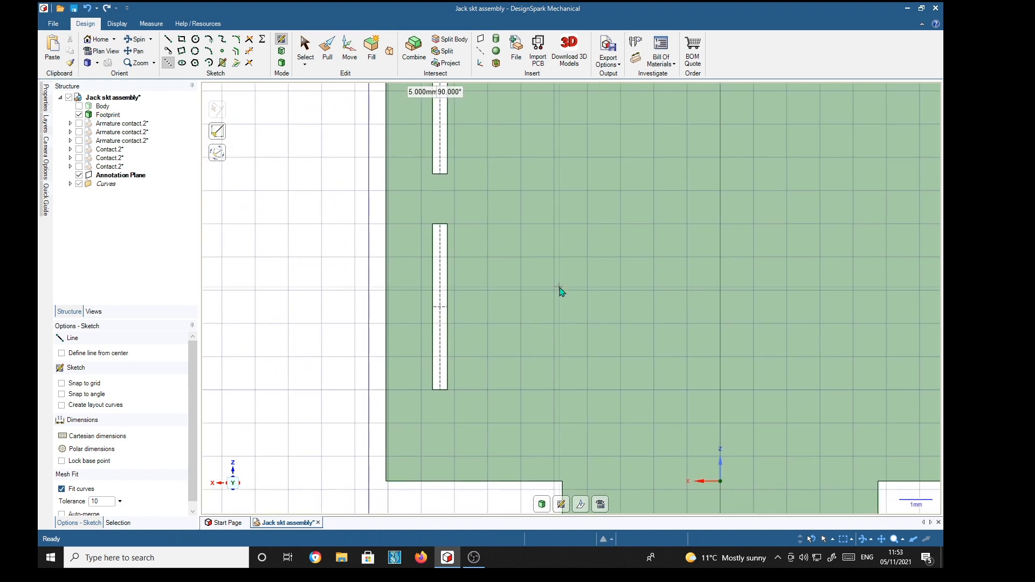
middle_click_drag(591, 227, 677, 228, "ctrl")
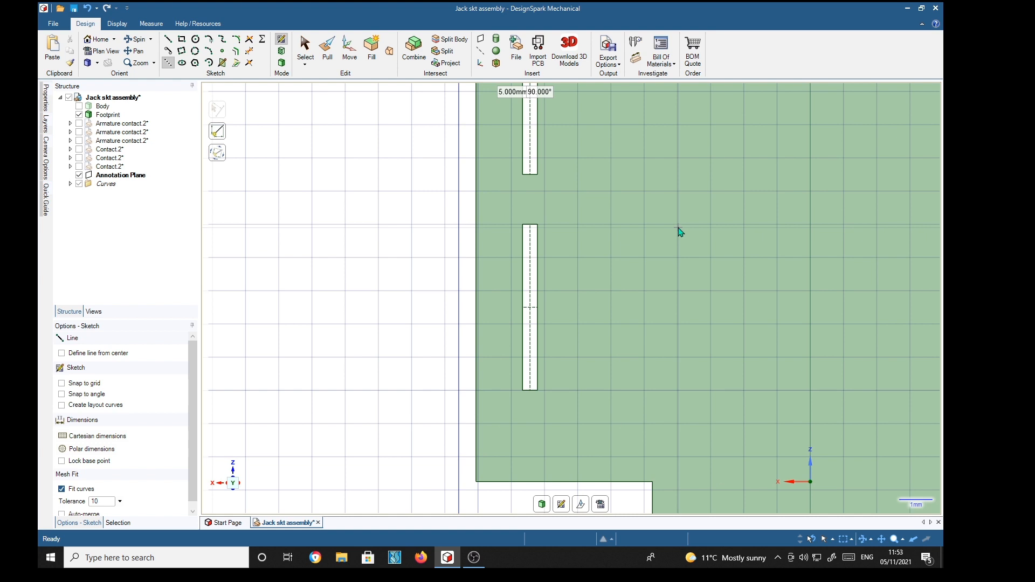
left_click(636, 59)
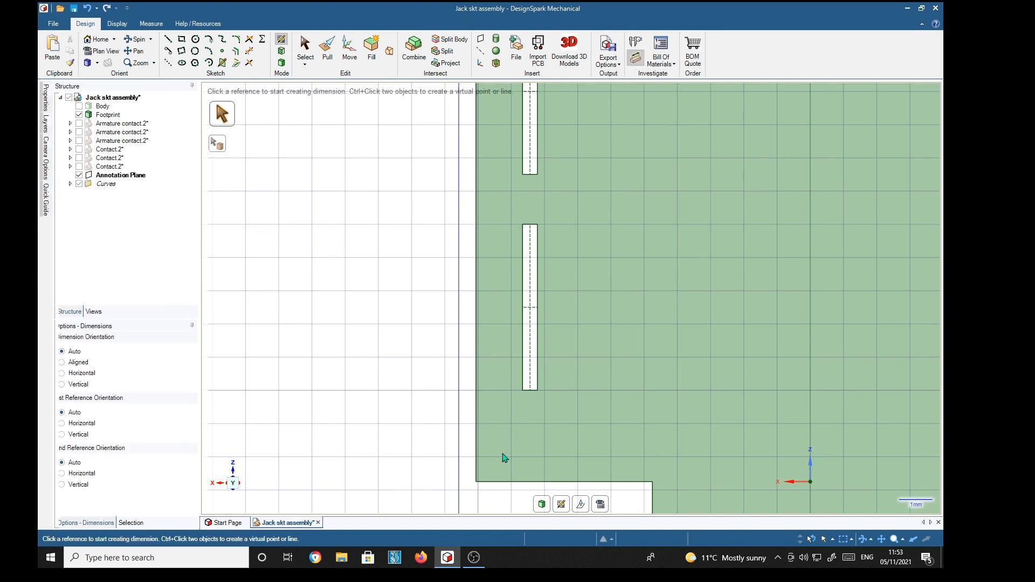
left_click(477, 485)
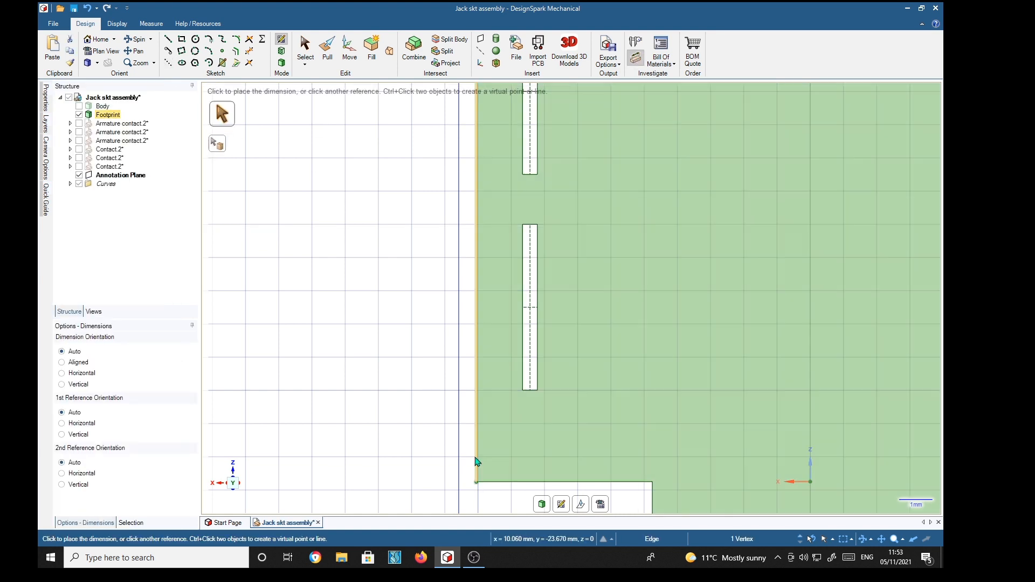
left_click(523, 313)
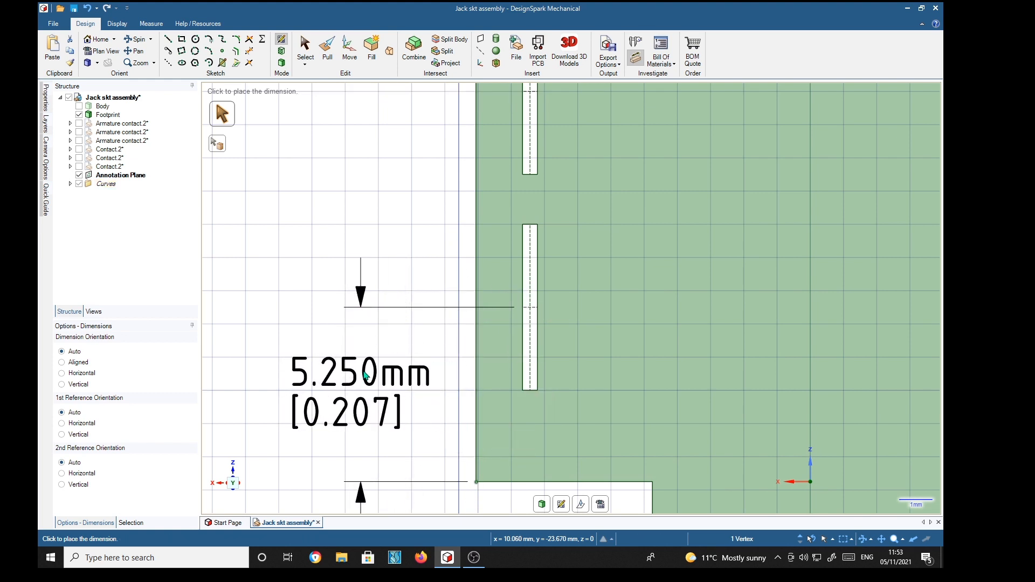
left_click(365, 375)
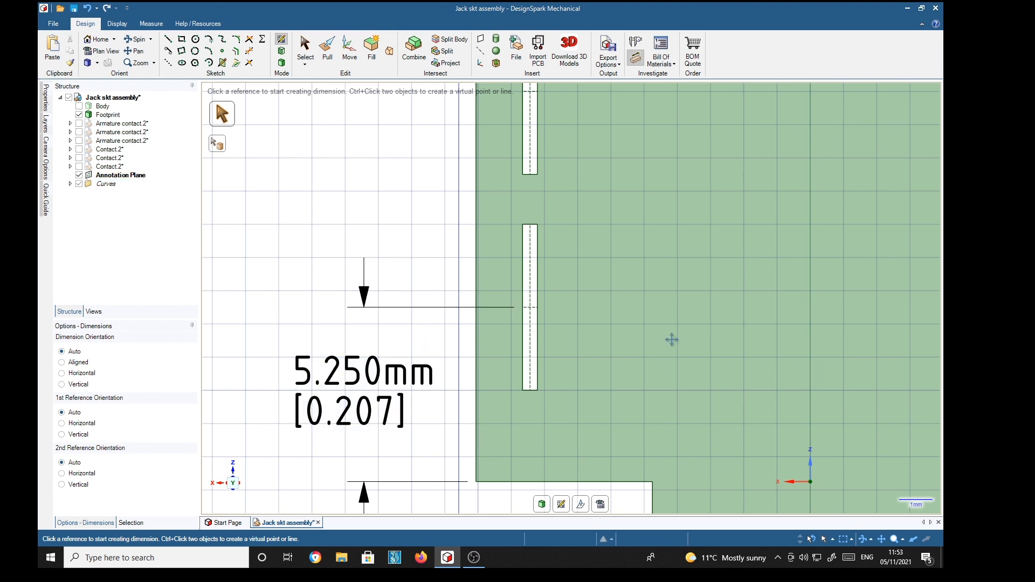
Dimension the vertical distances from the same plate corner to the centres of the middle and upper left slots.
mouse_move(672, 340)
middle_mouse_down("shift")
mouse_move(651, 385)
mouse_move(654, 338)
mouse_move(576, 383)
middle_mouse_up("shift")
scroll(651, 347, "up", 2)
scroll(651, 347, "down", 5)
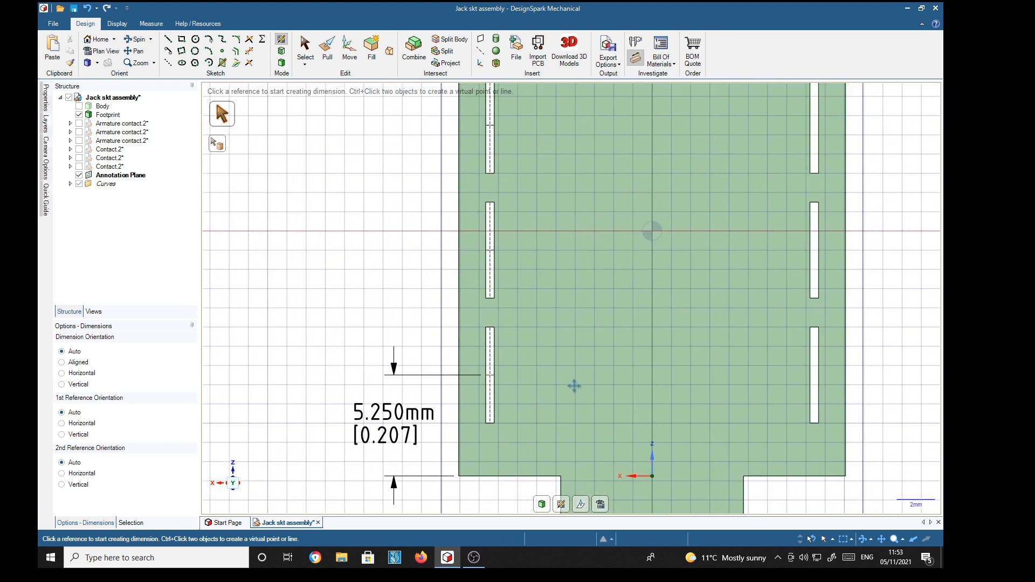
left_click(459, 476)
left_click(490, 250)
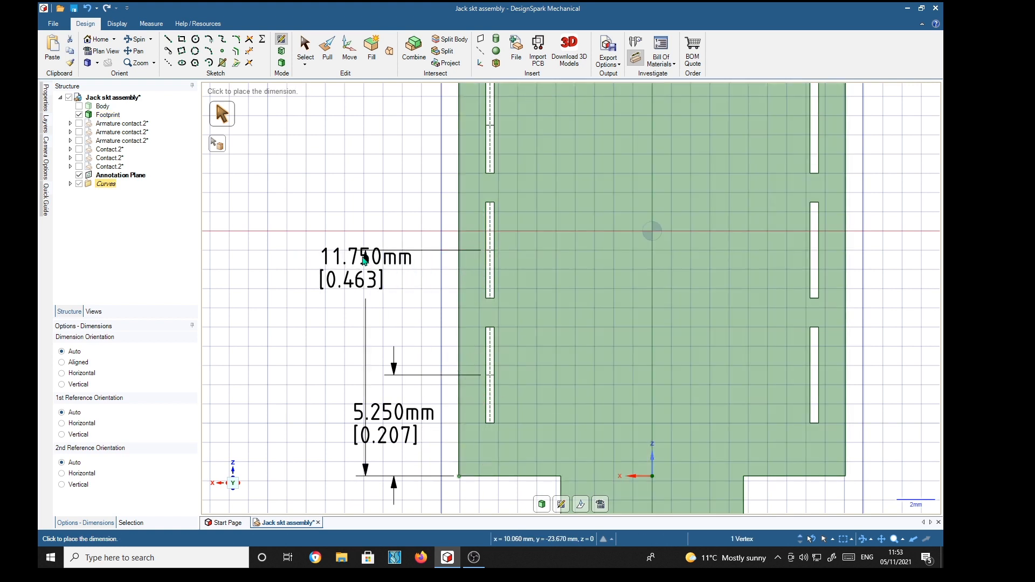
left_click(341, 331)
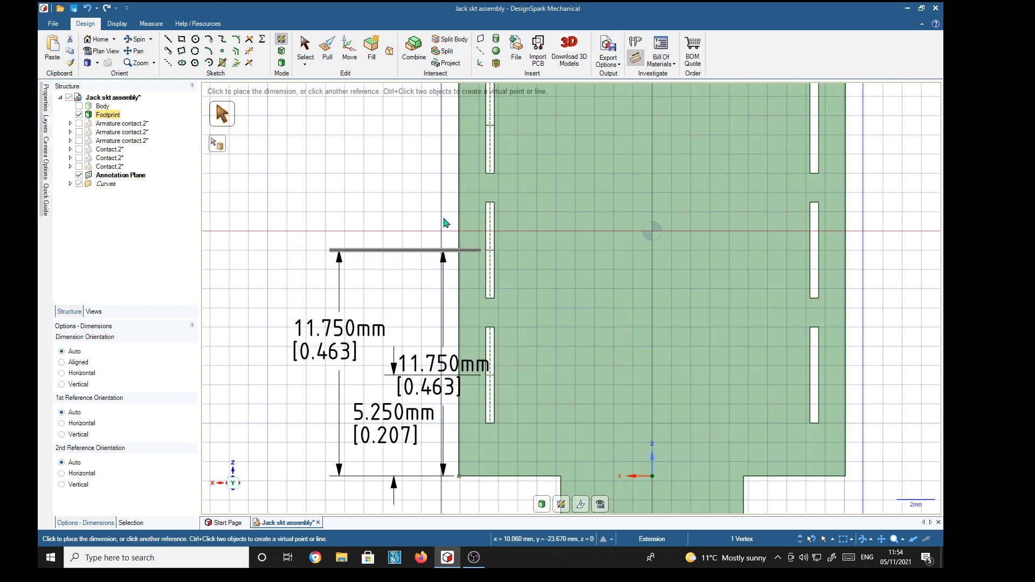
left_click(490, 125)
left_click(273, 248)
Dimension the horizontal distance from the plate's lower-left corner to the left slots' centreline, placing it below the plate.
middle_click_drag(570, 323, 570, 175, "shift")
left_click(460, 329)
left_click(492, 275)
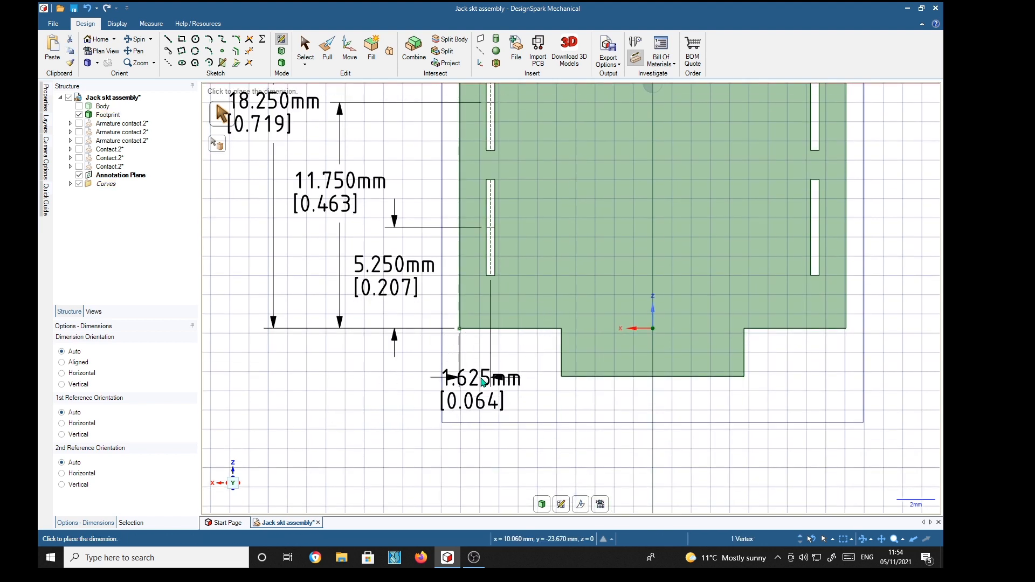
left_click(494, 384)
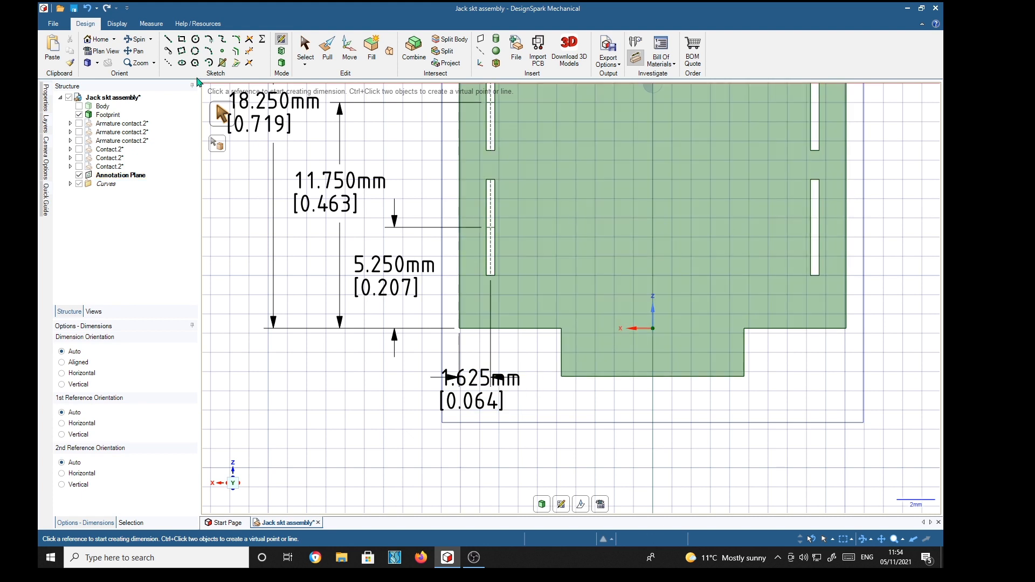
Draw a construction centreline about 5 mm long lengthwise through the lowest slot at the plate's right edge.
key("l")
left_click(810, 180)
left_click(810, 275)
scroll(843, 226, "up", 5)
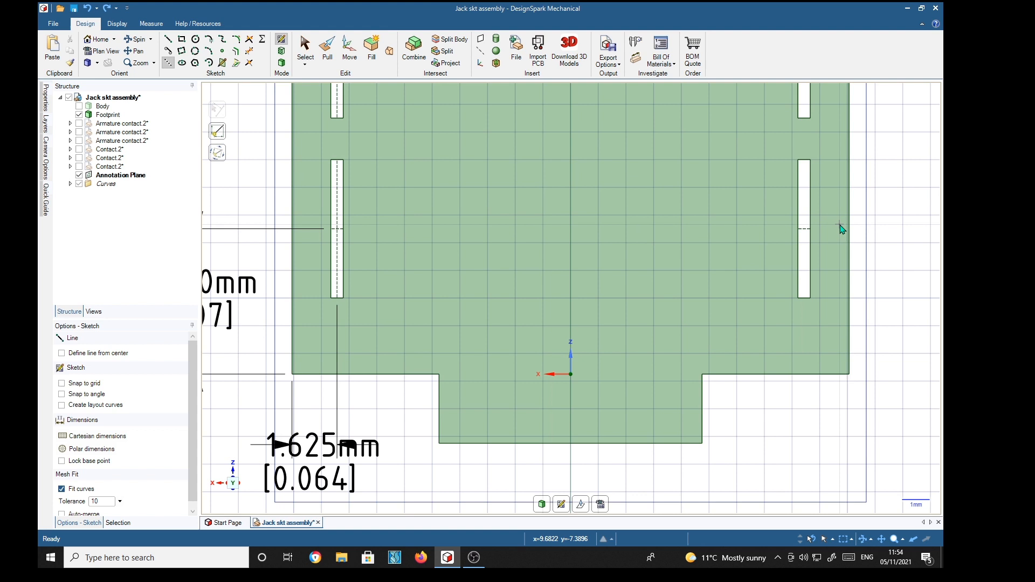
left_click(778, 351)
left_click(779, 113)
scroll(804, 364, "down", 5)
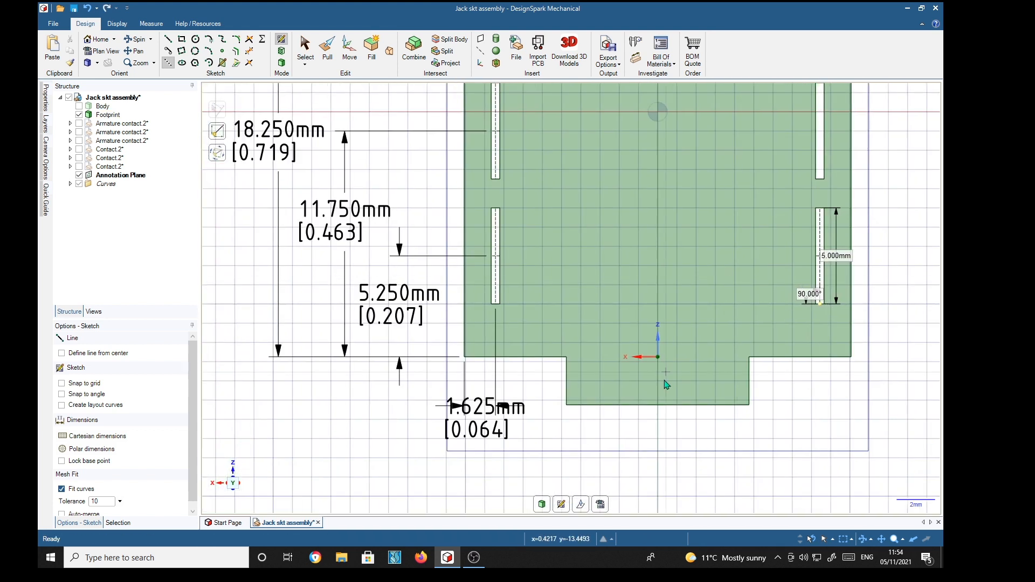
Dimension the horizontal distance from the plate's lower-left corner to the right slots' centreline, placing it below the plate.
left_click(636, 58)
left_click(464, 357)
left_click(820, 306)
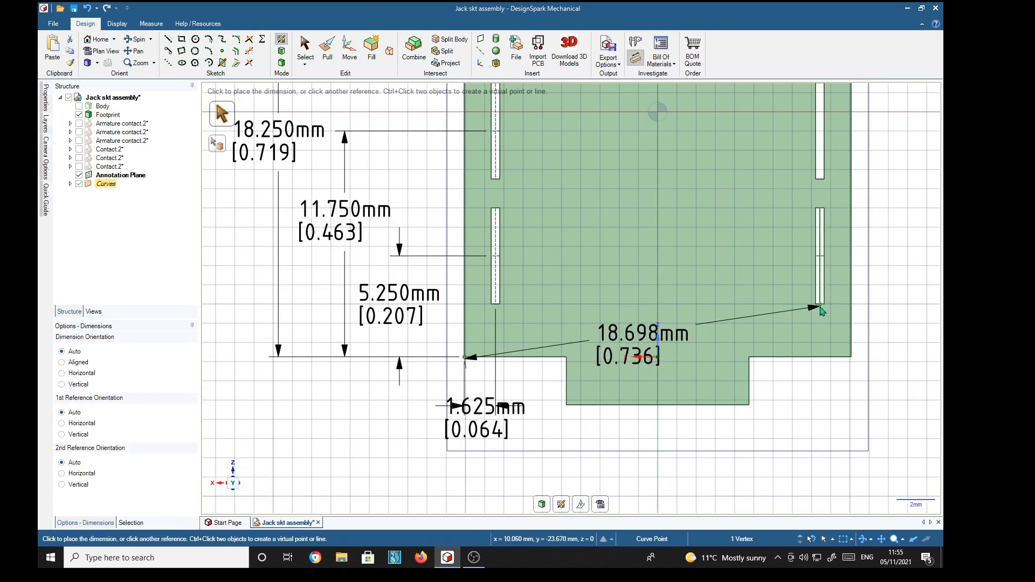
left_click(676, 456)
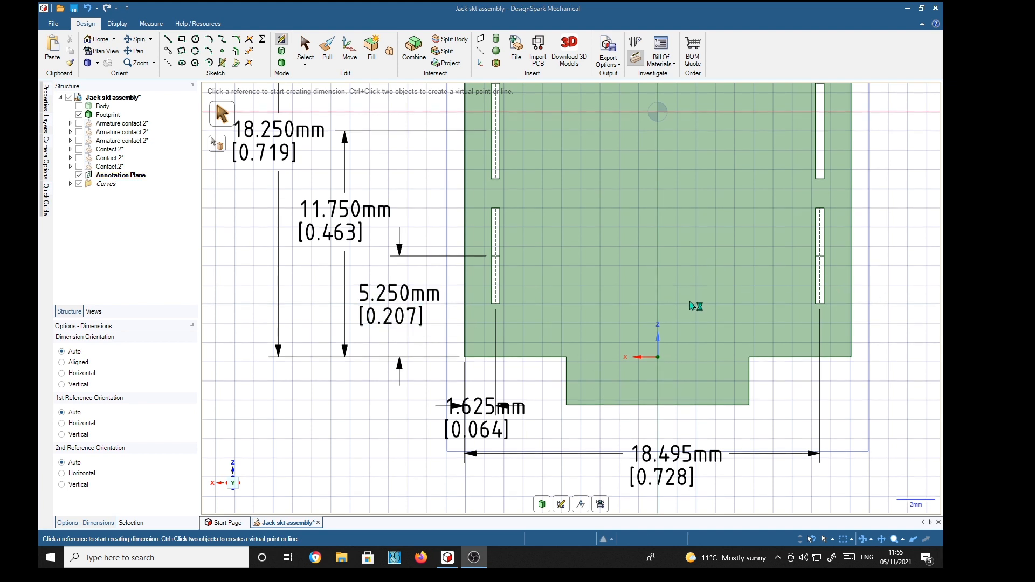
Hide the annotation plane with its dimensions and the sketched curves, and switch to 3D mode, leaving only the footprint plate displayed.
scroll(694, 307, "down", 2)
middle_click_drag(691, 261, 476, 381, "shift")
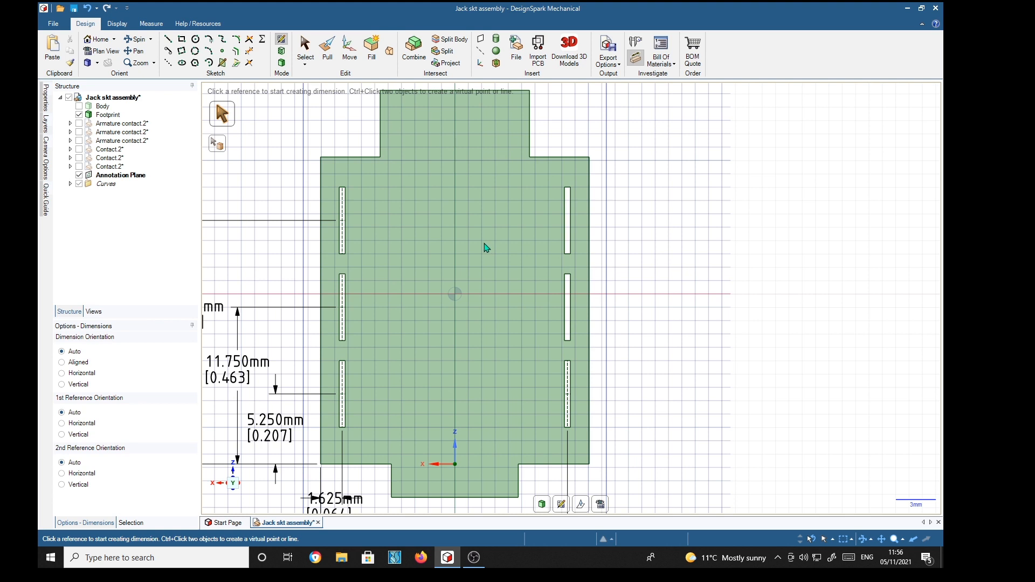
left_click(78, 175)
left_click(79, 184)
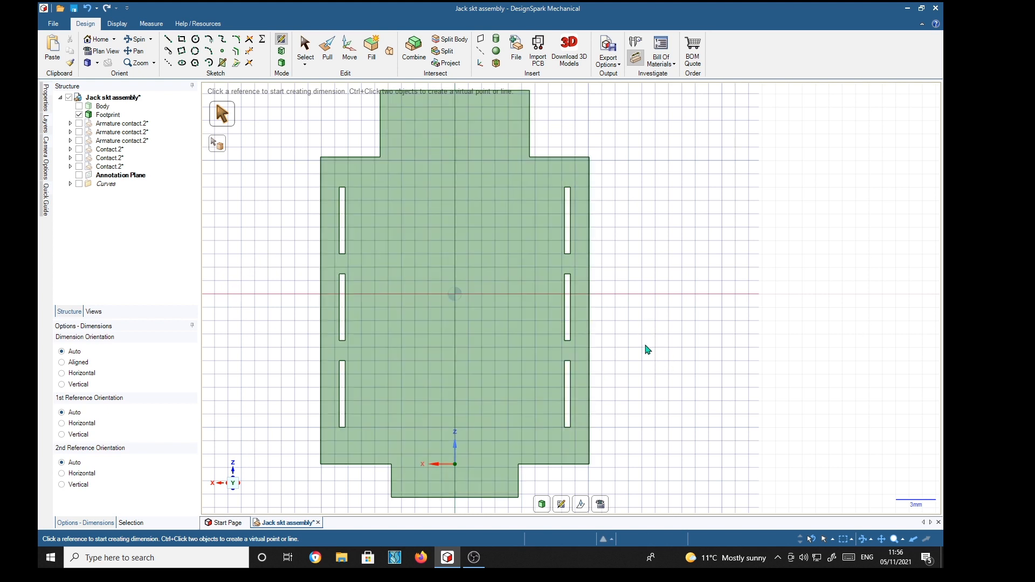
key("d")
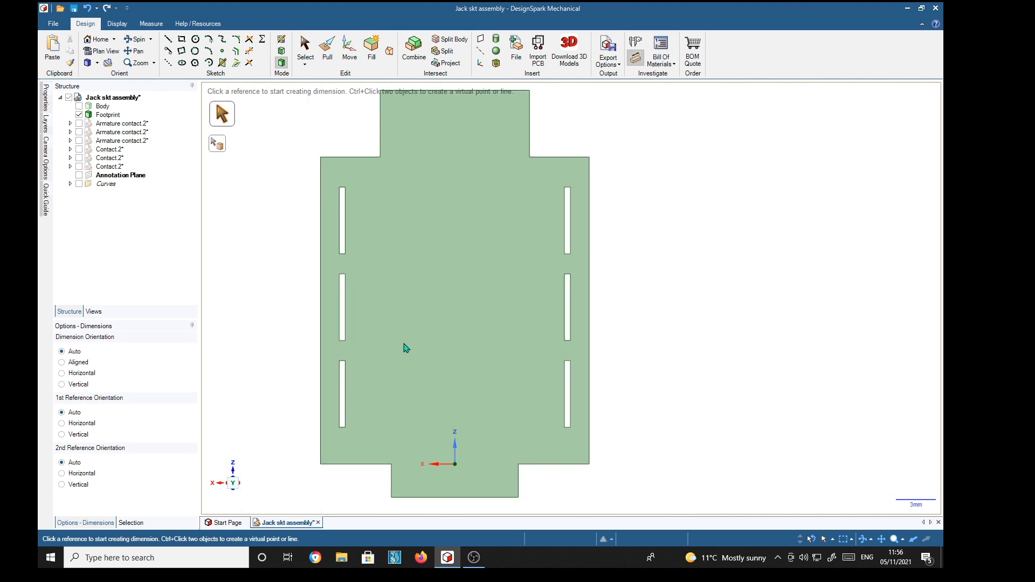
Save the footprint plate as an AutoCAD DXF, overwriting the existing Jack skt assembly.dxf in the rsdocs folder.
left_click(54, 25)
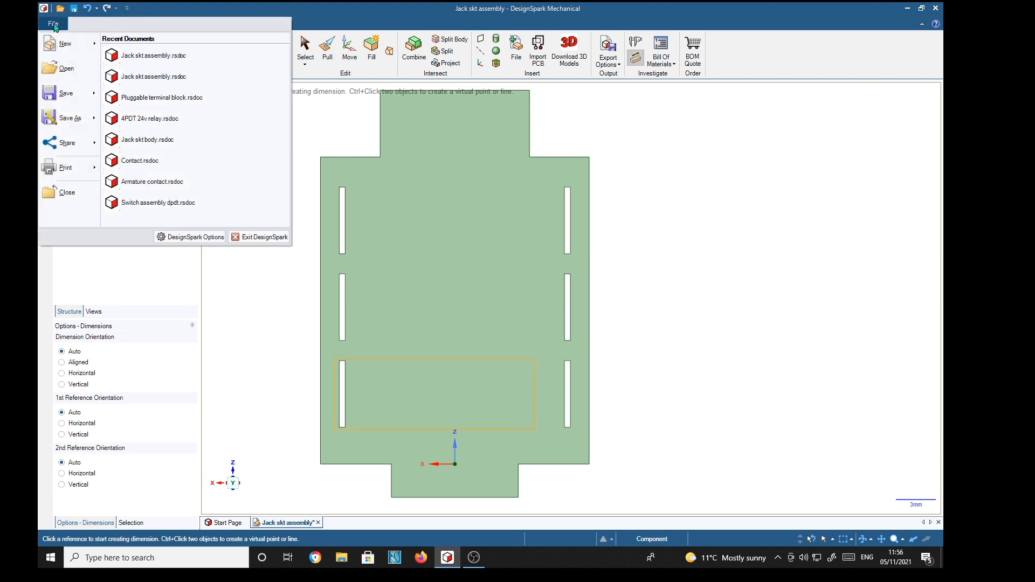
left_click(58, 118)
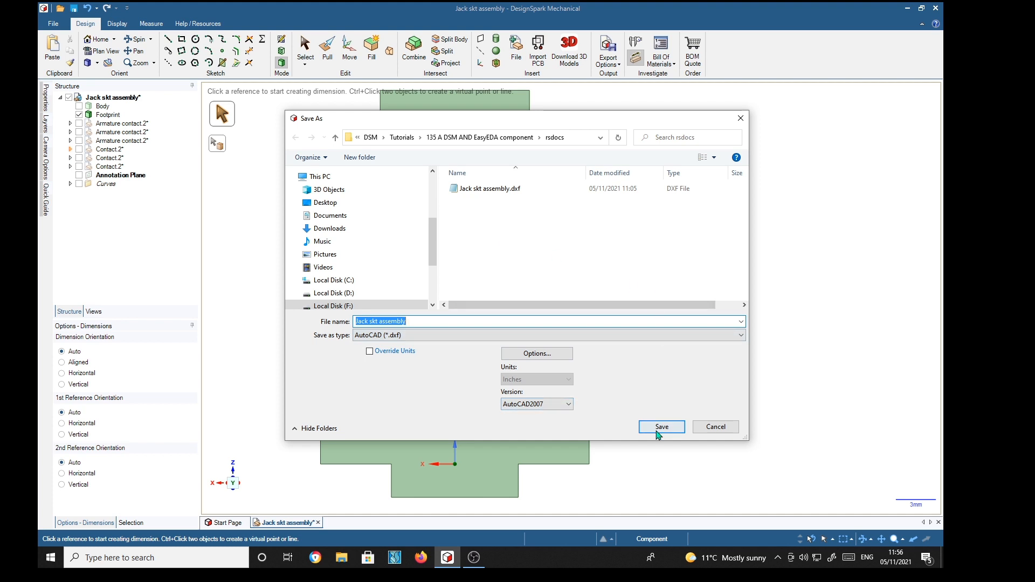
double_click(480, 198)
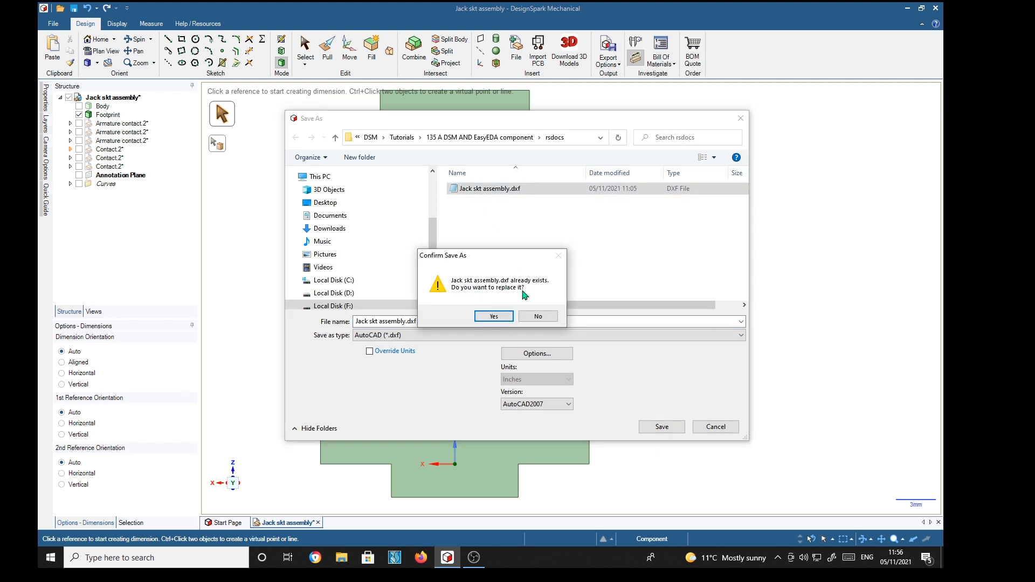
left_click(500, 320)
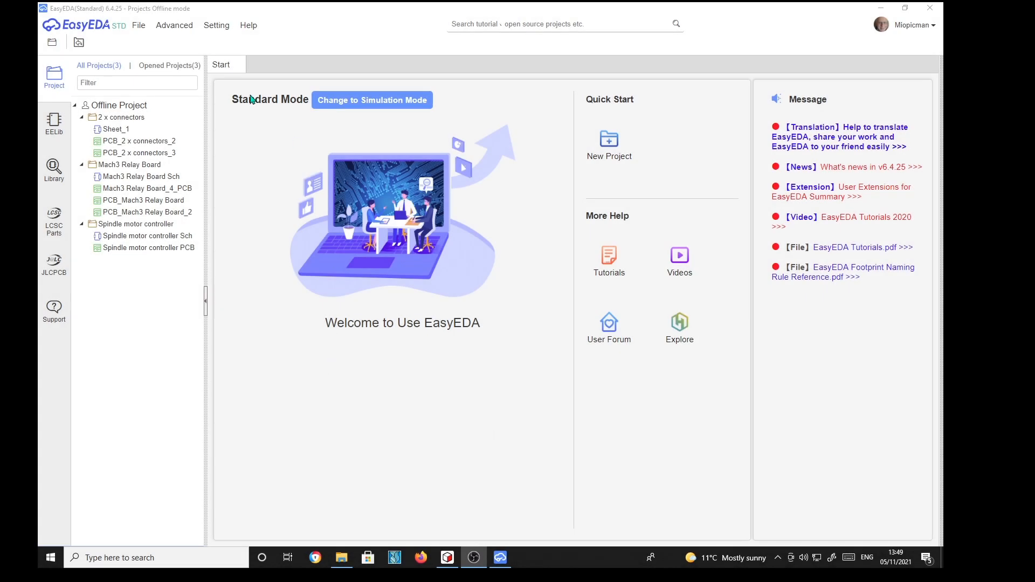
Switch to EasyEDA and create a new footprint document.
left_click(139, 25)
mouse_move(152, 43)
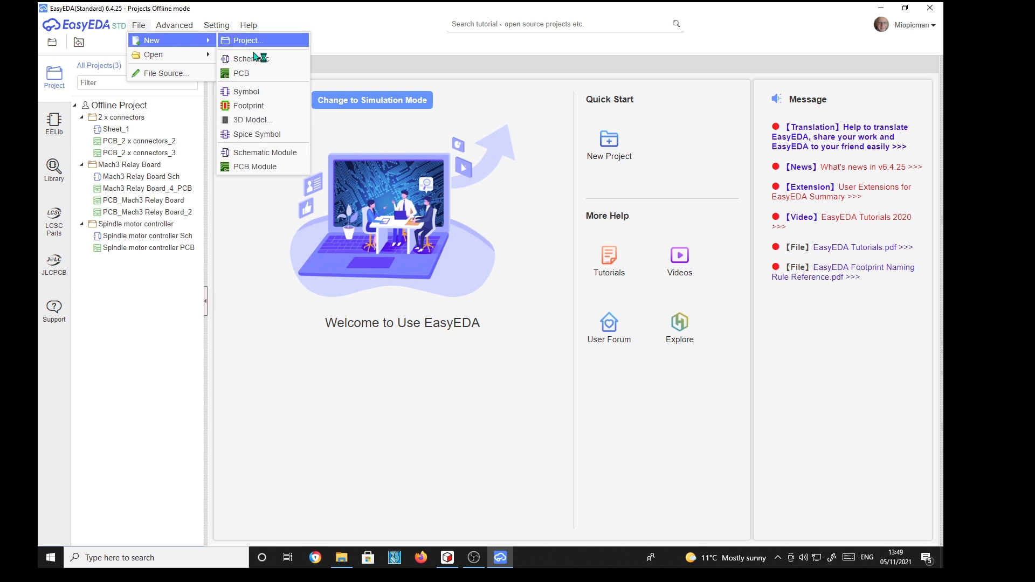
left_click(251, 108)
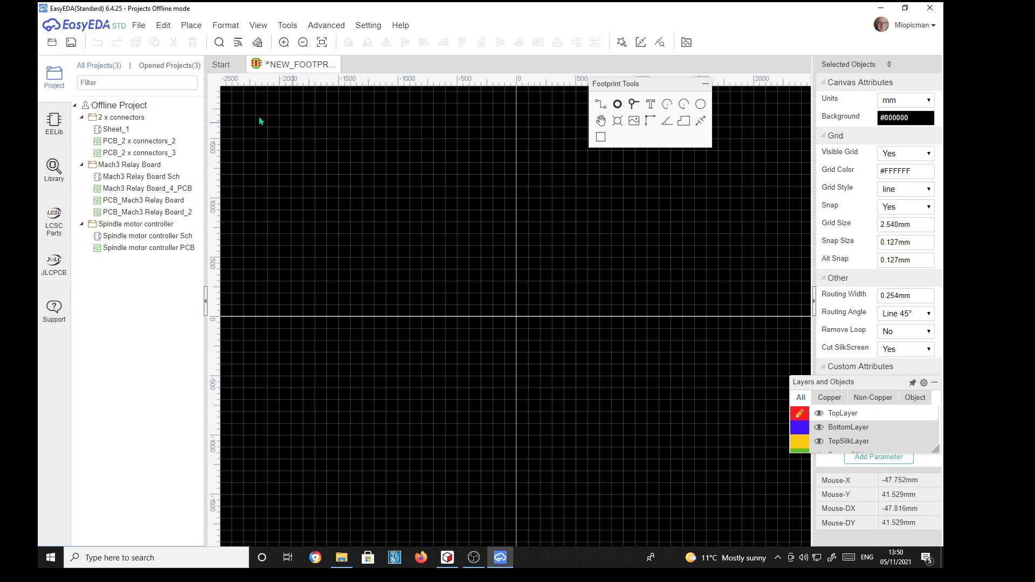
Import Jack skt assembly.dxf in mm onto the TopSilkLayer and place the outline to the left of the canvas origin.
left_click(140, 28)
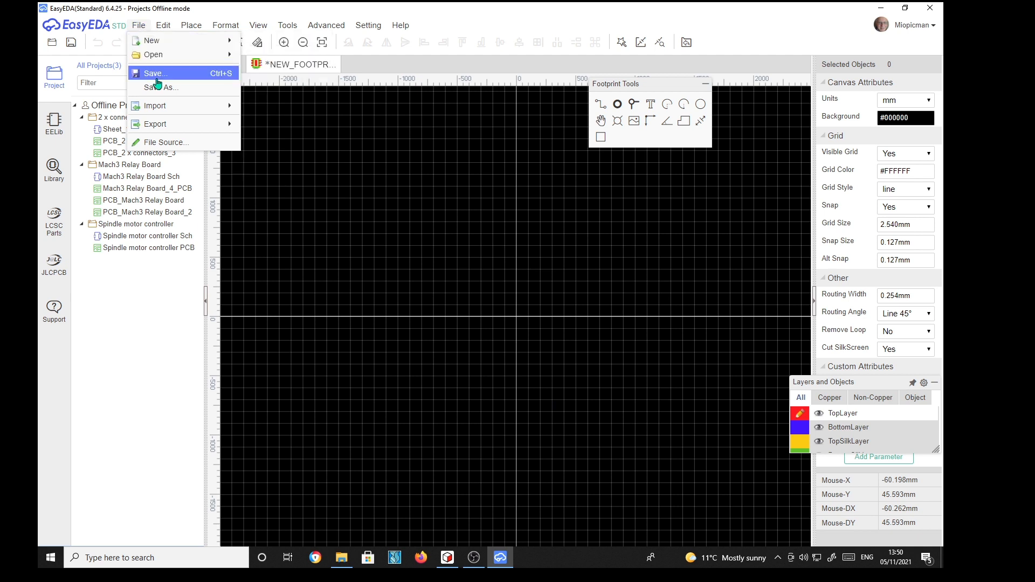
mouse_move(157, 108)
left_click(277, 110)
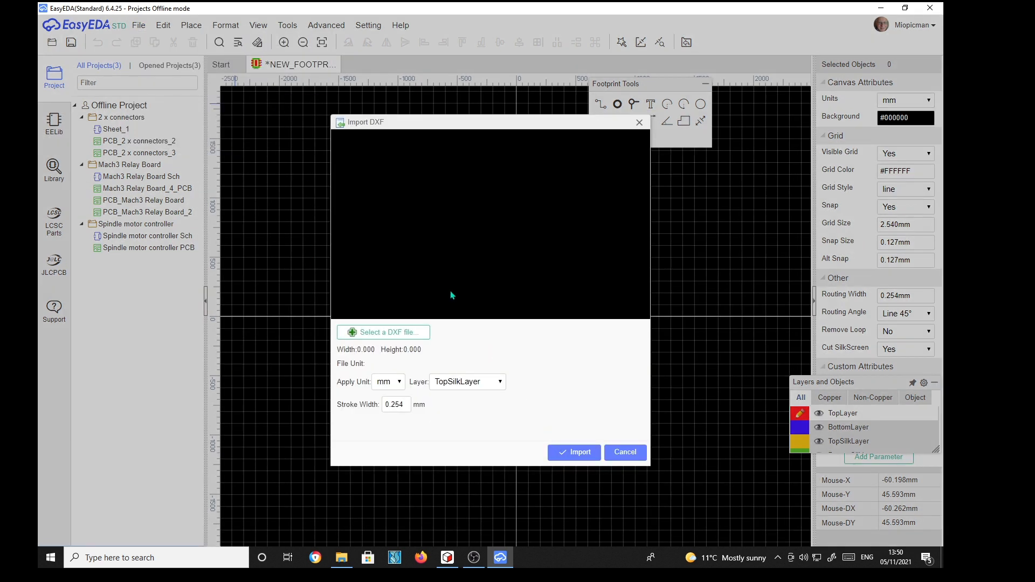
left_click(384, 337)
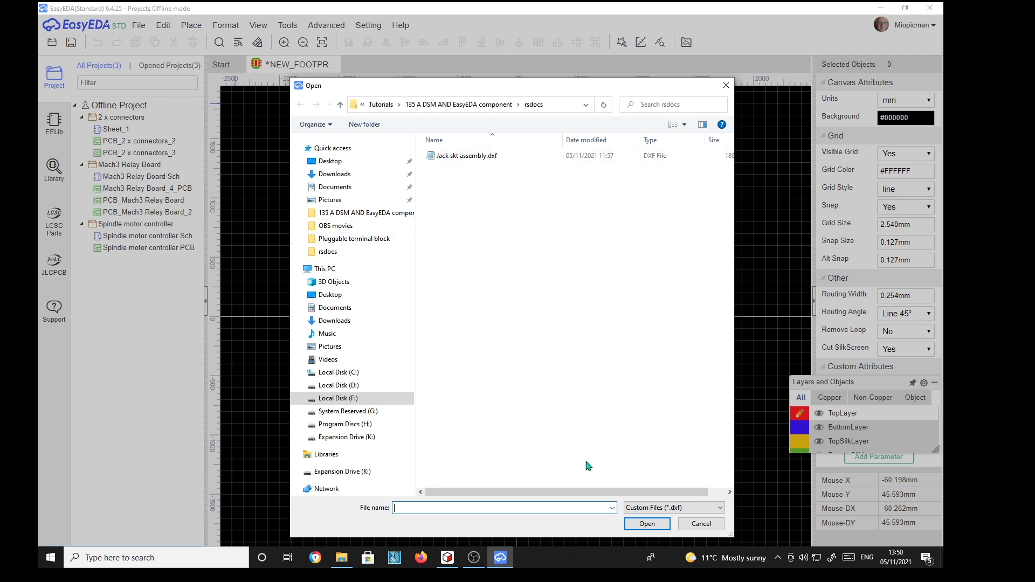
double_click(469, 158)
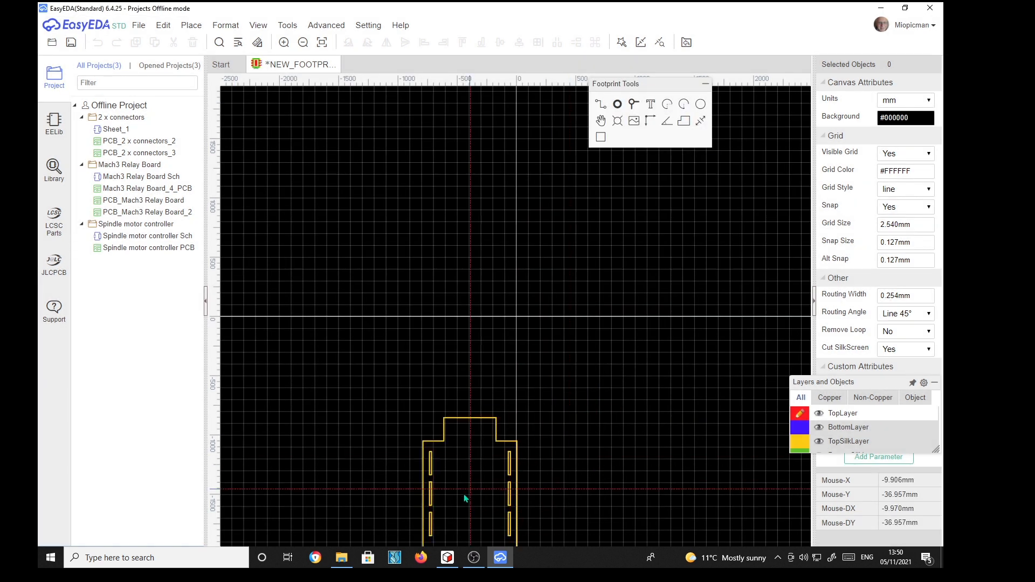
left_click(571, 454)
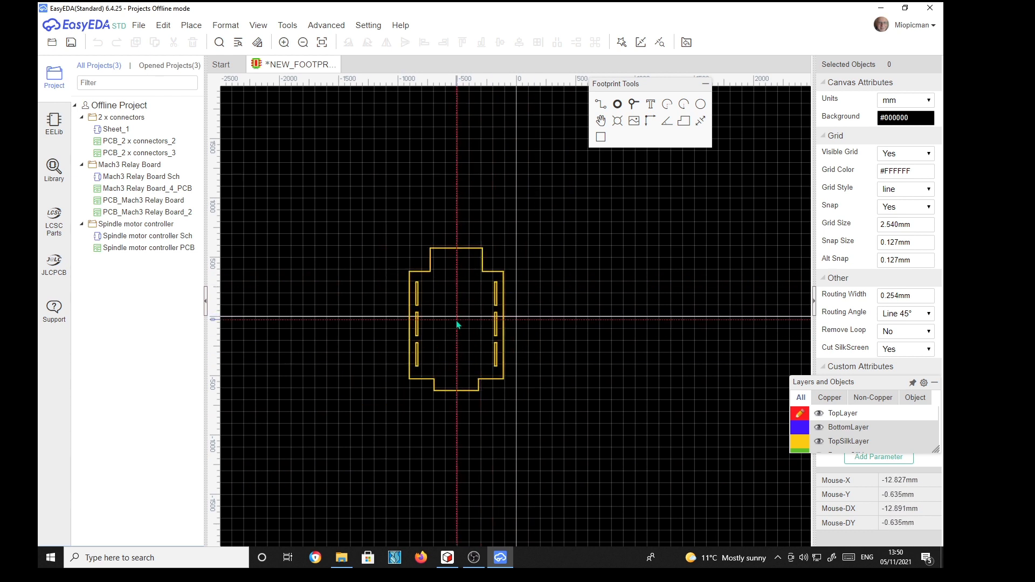
left_click(458, 297)
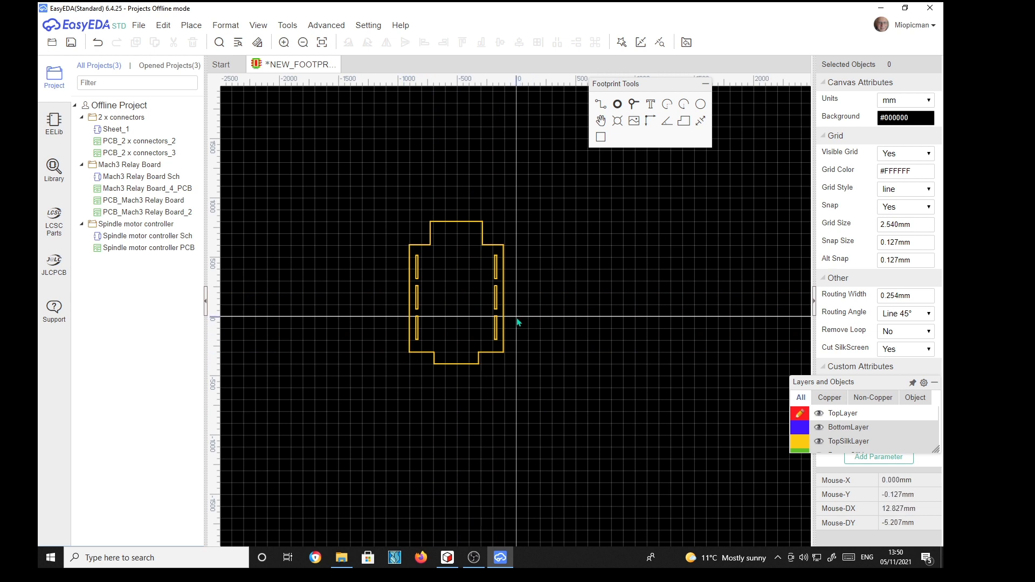
Set the canvas origin at the lower-left corner of the imported plate's main body.
left_click(650, 122)
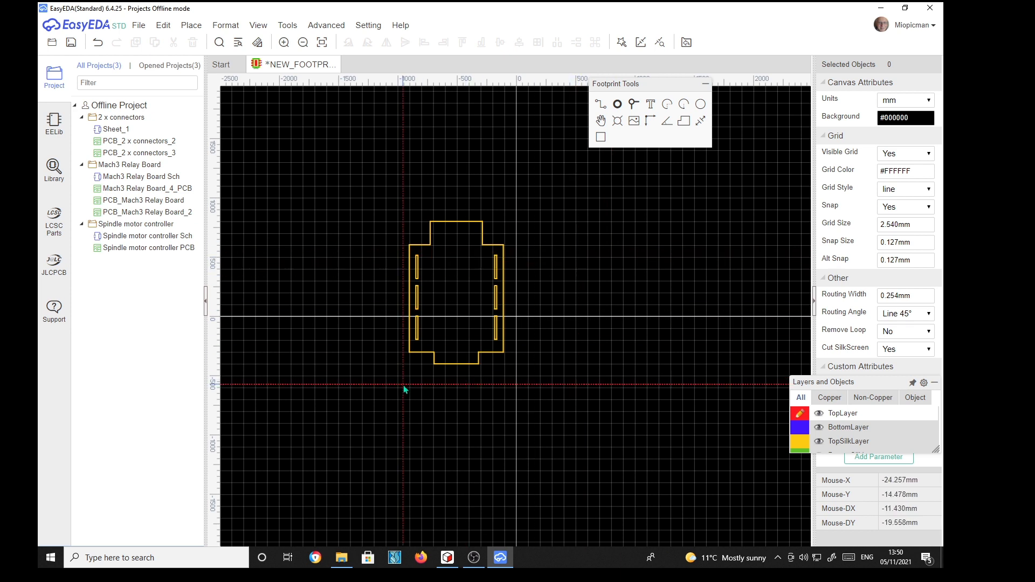
scroll(409, 369, "up", 3)
scroll(399, 349, "up", 1)
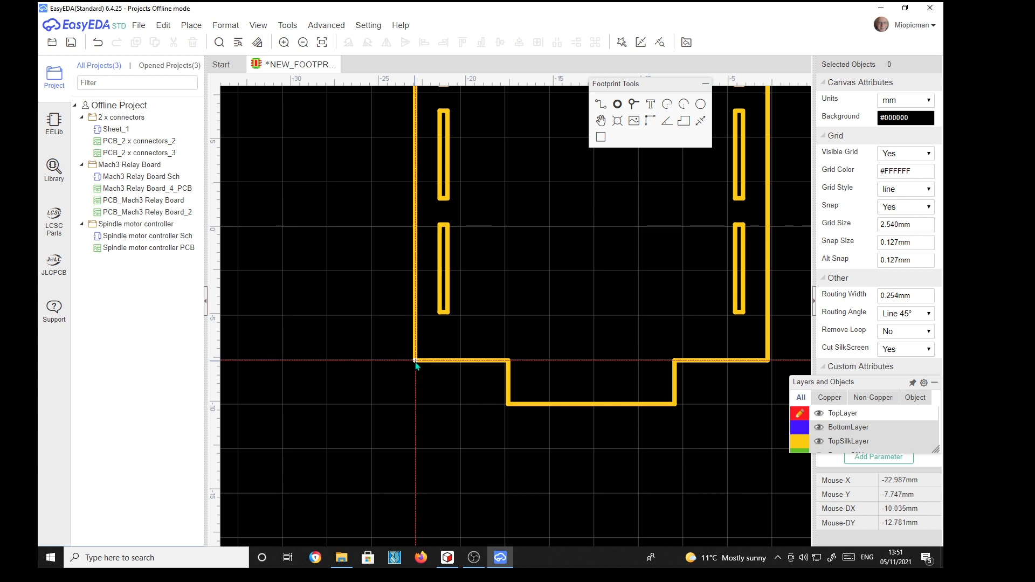
left_click(415, 361)
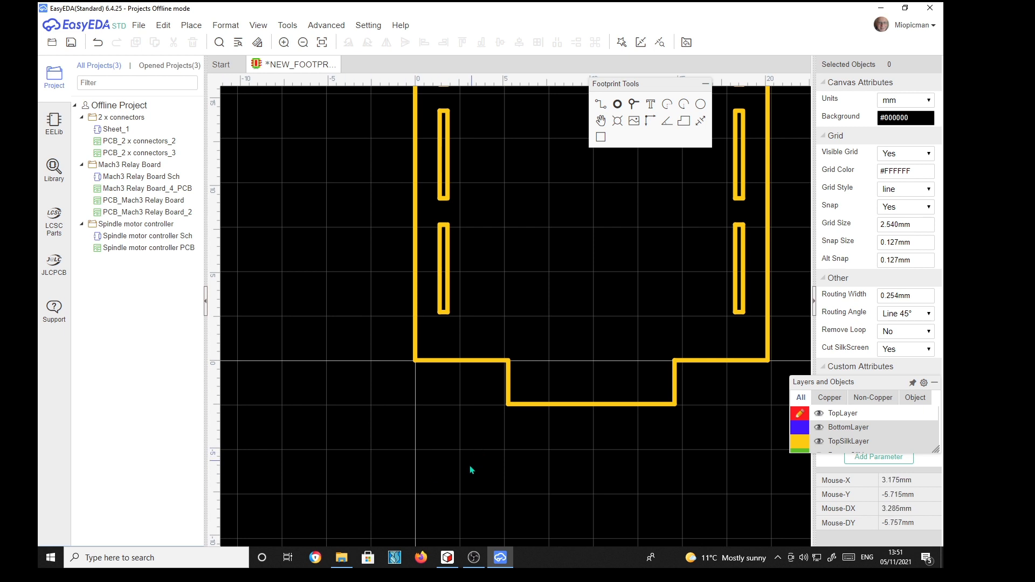
Place one pad inside the outline beside the lowest left slot, at about X 4.4 mm, Y 5.1 mm.
right_click_drag(478, 507, 442, 537)
scroll(439, 534, "down", 2)
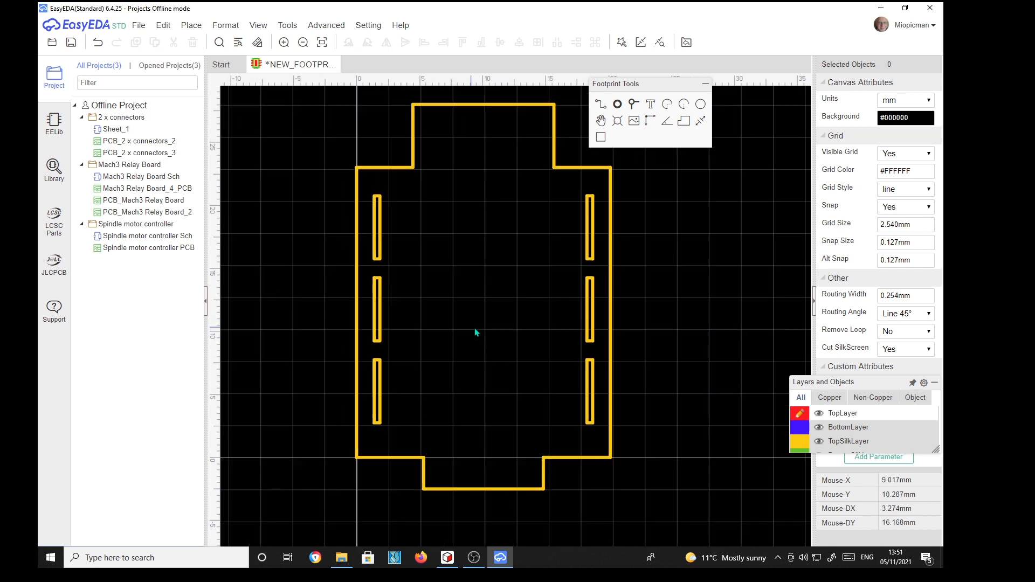
right_click_drag(476, 330, 507, 331)
left_click_drag(672, 85, 761, 91)
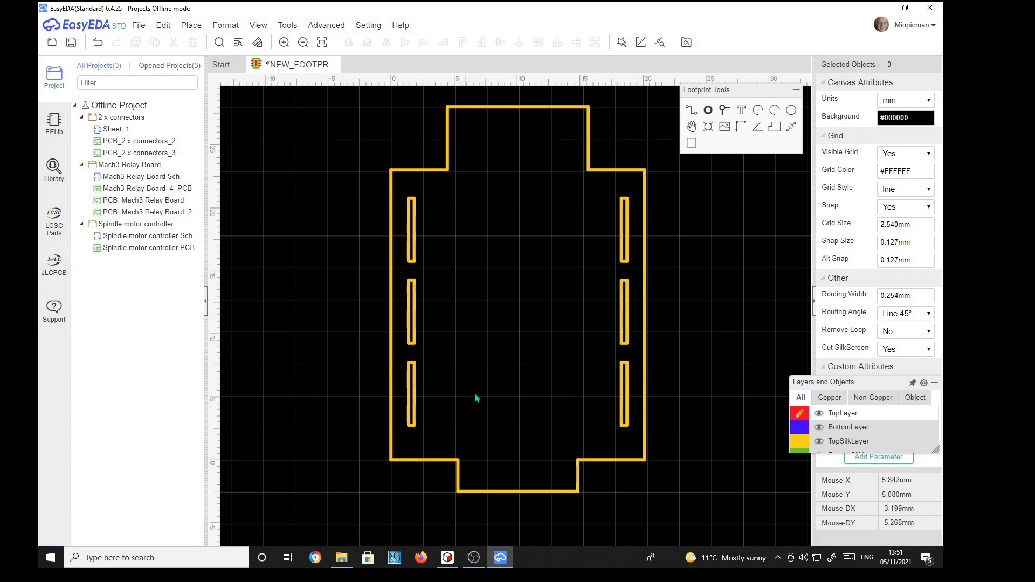
right_click_drag(460, 398, 472, 403)
left_click(708, 110)
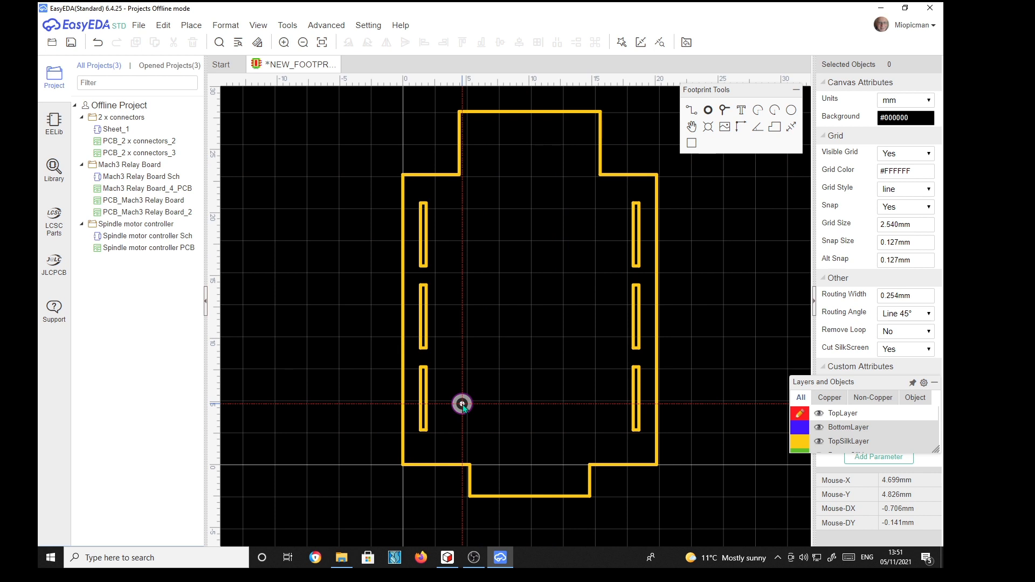
left_click(458, 401)
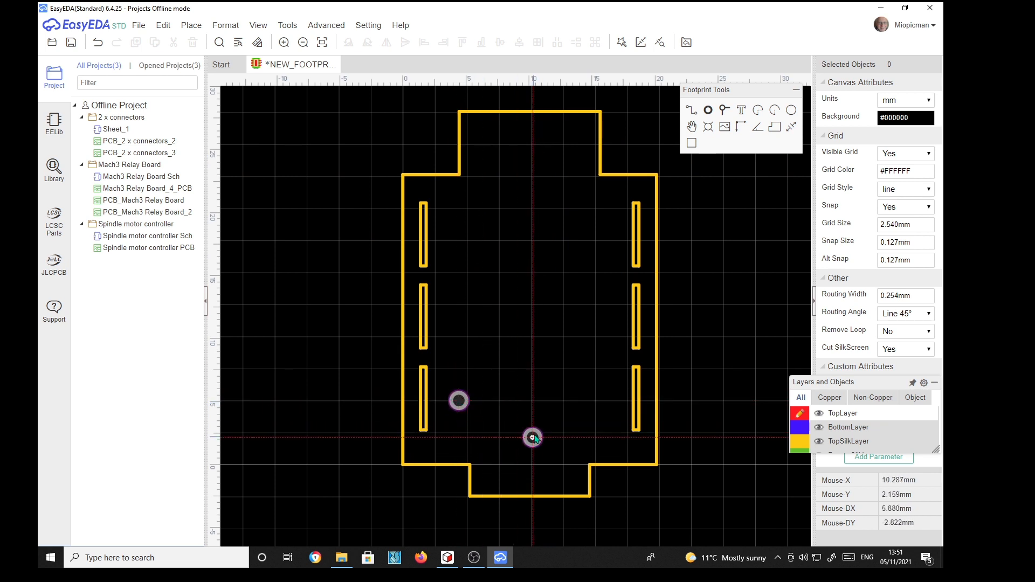
key("Escape")
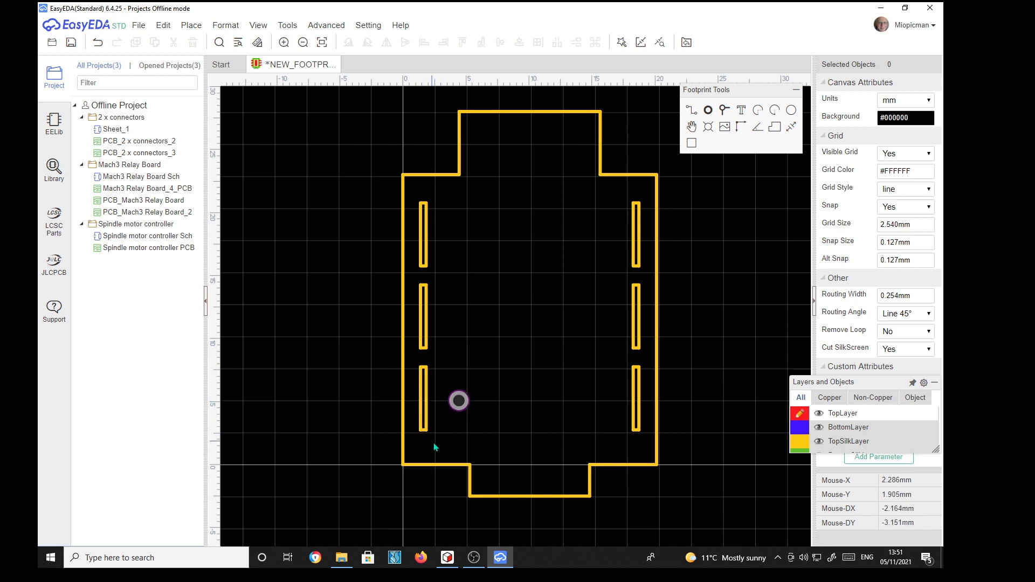
Change the placed pad's shape to Rectangle with a width of 3 mm and a height of 5.5 mm.
left_click(467, 402)
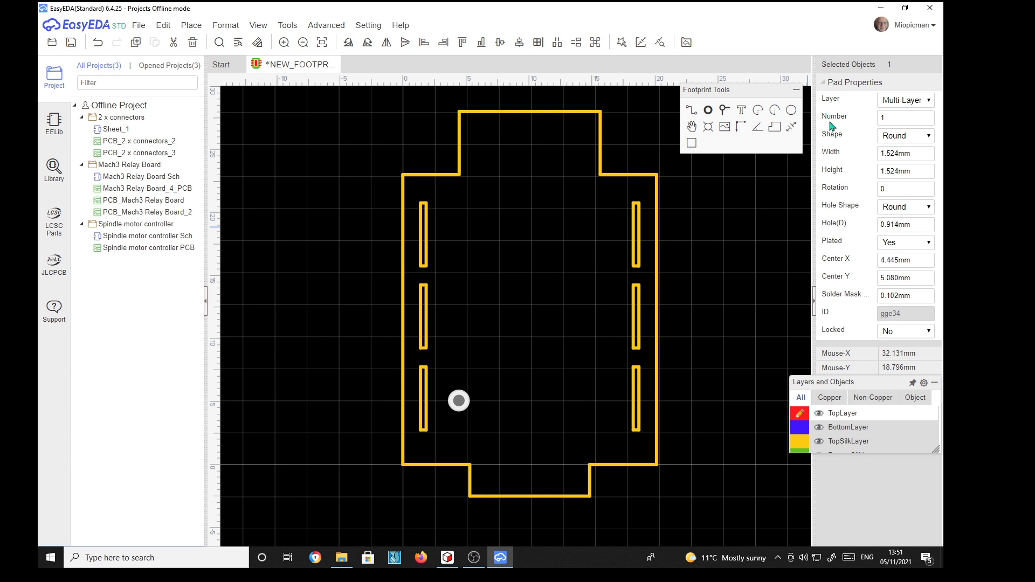
left_click(929, 136)
left_click(908, 156)
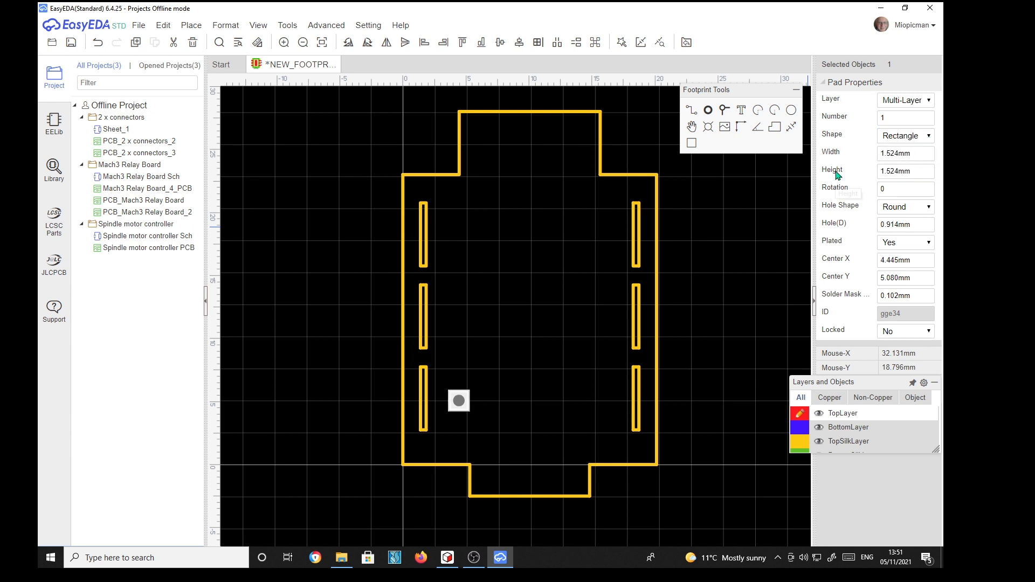
left_click(920, 154)
type("3")
key("Return")
left_click(920, 173)
type("5")
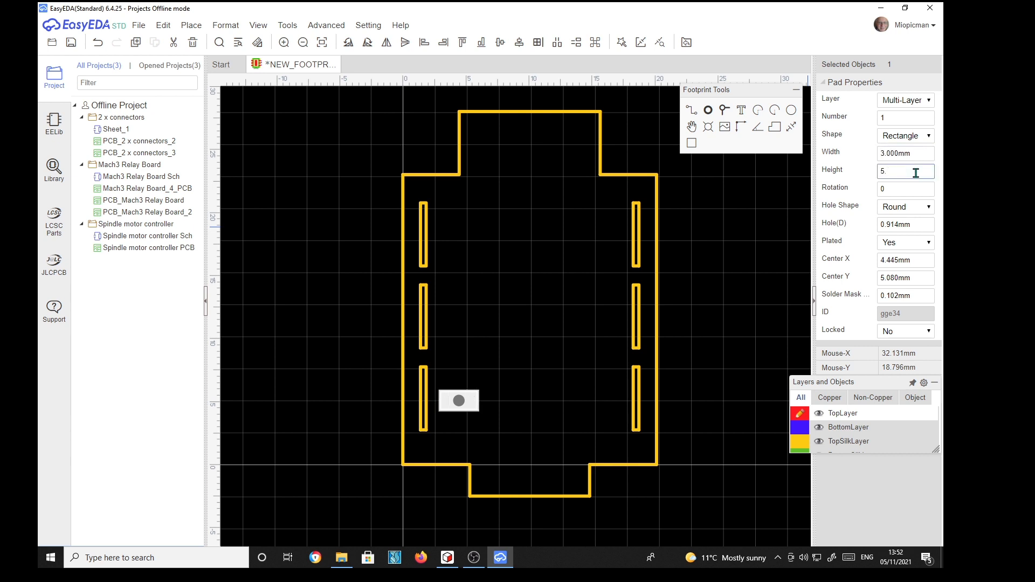
type(".5")
key("Return")
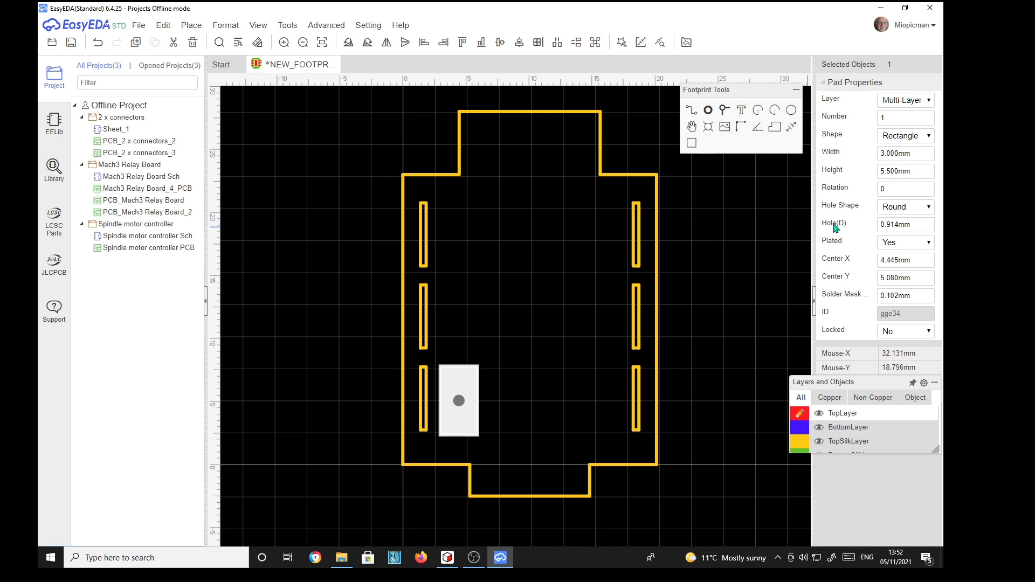
Make the pad's hole a Slot with a diameter of 0.7 mm and a length of 5 mm.
left_click(917, 226)
type("0.7")
key("Return")
left_click(929, 208)
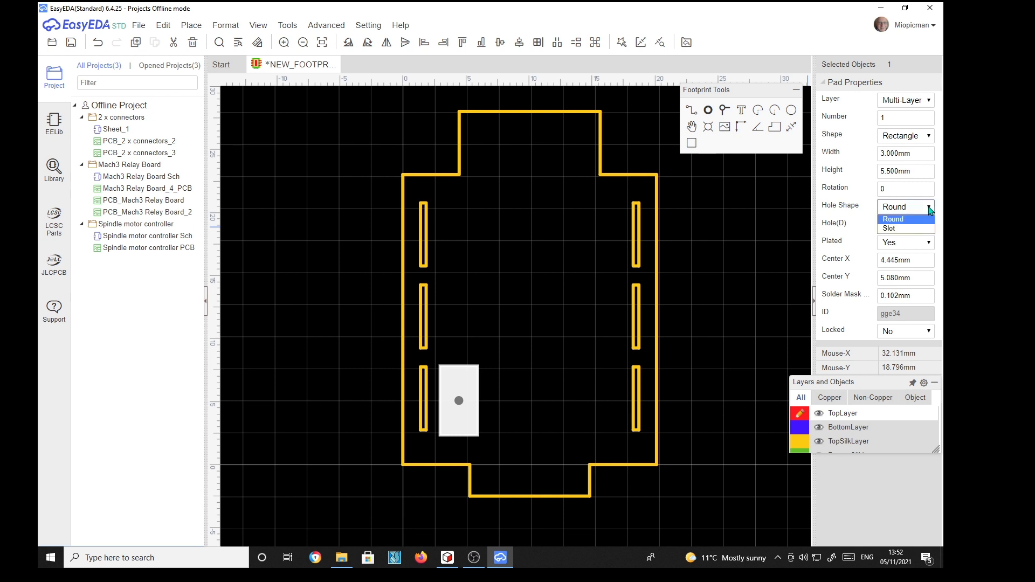
left_click(900, 229)
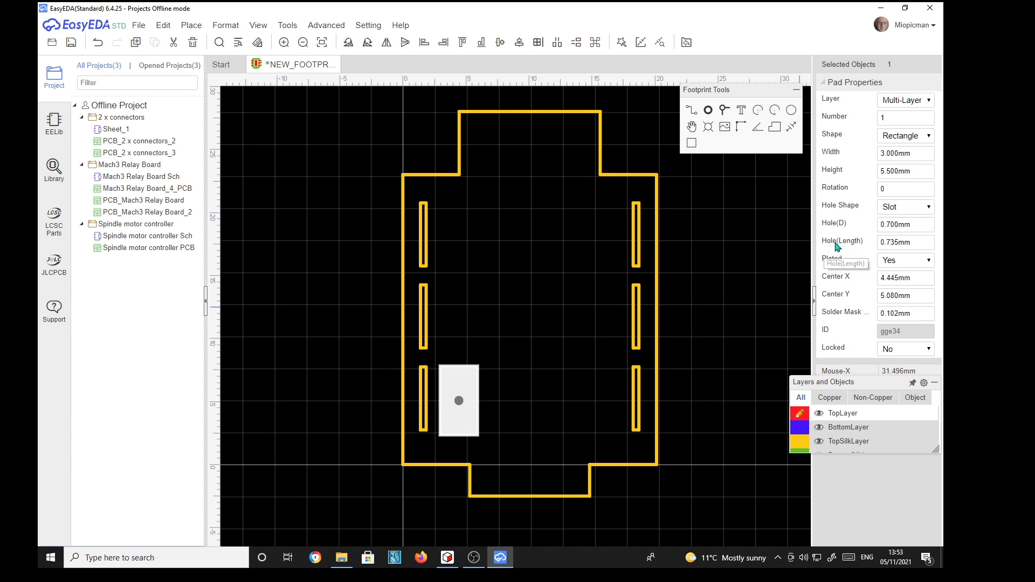
left_click(921, 243)
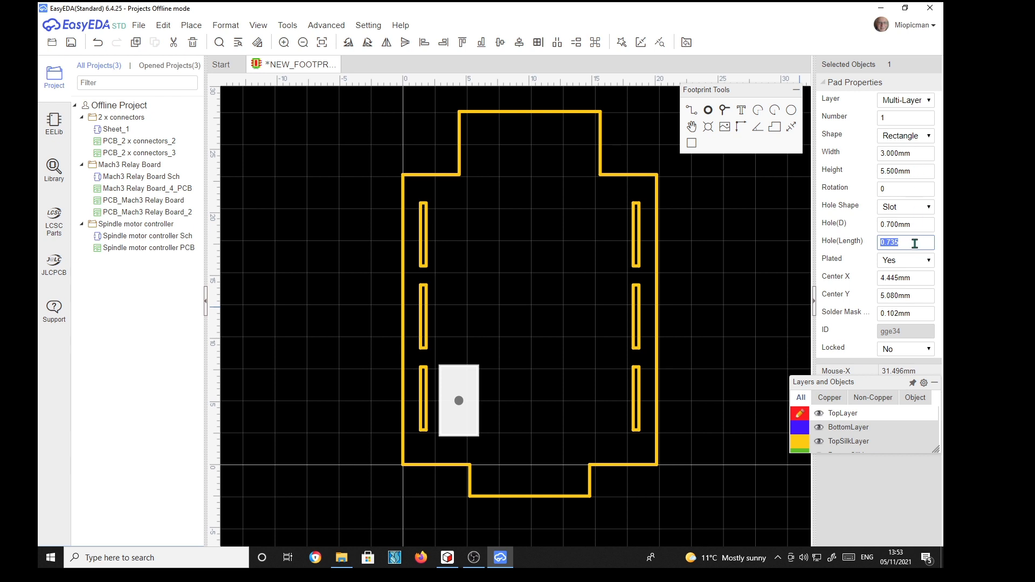
type("5")
key("Return")
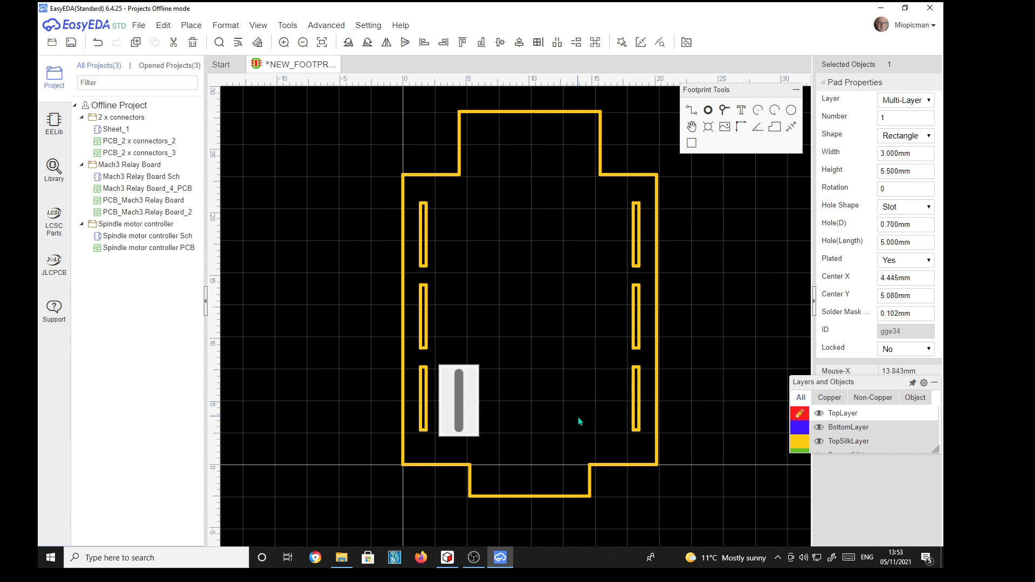
Copy the slotted pad and paste two copies above it, at about X 4.4 mm, Y 11.8 mm and X 4.4 mm, Y 18 mm.
key("ctrl+c")
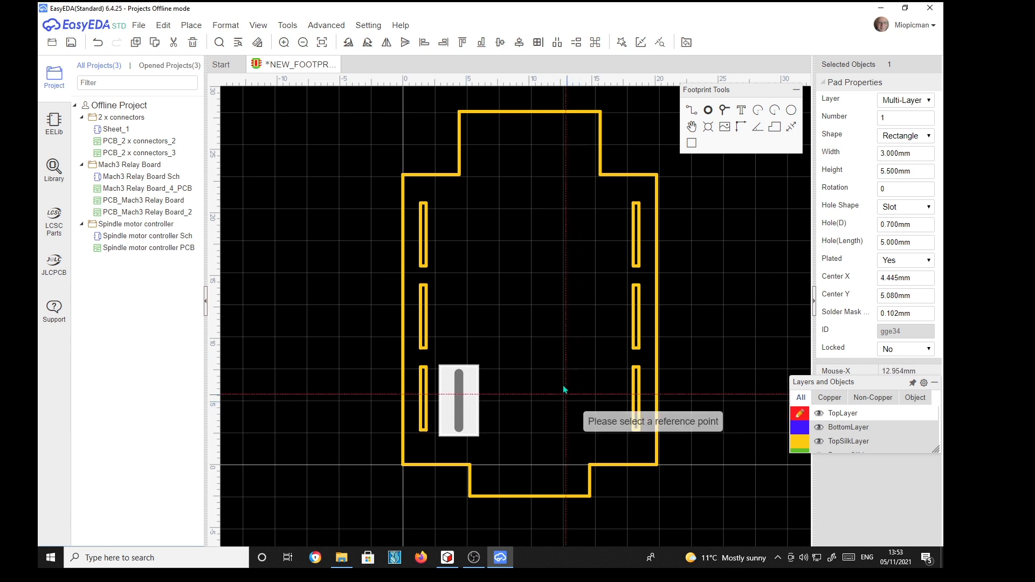
left_click(542, 331)
key("ctrl+v")
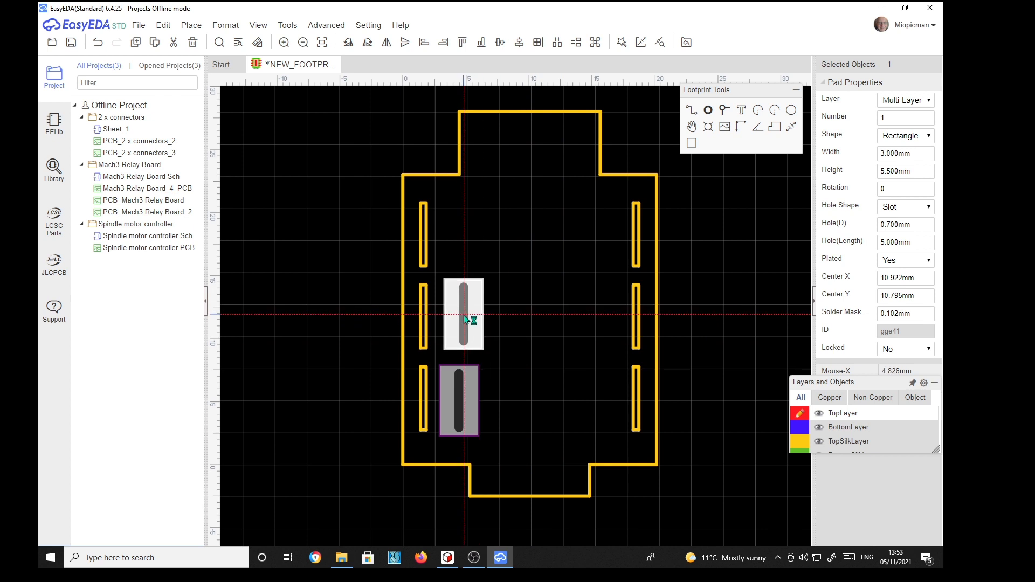
left_click(460, 322)
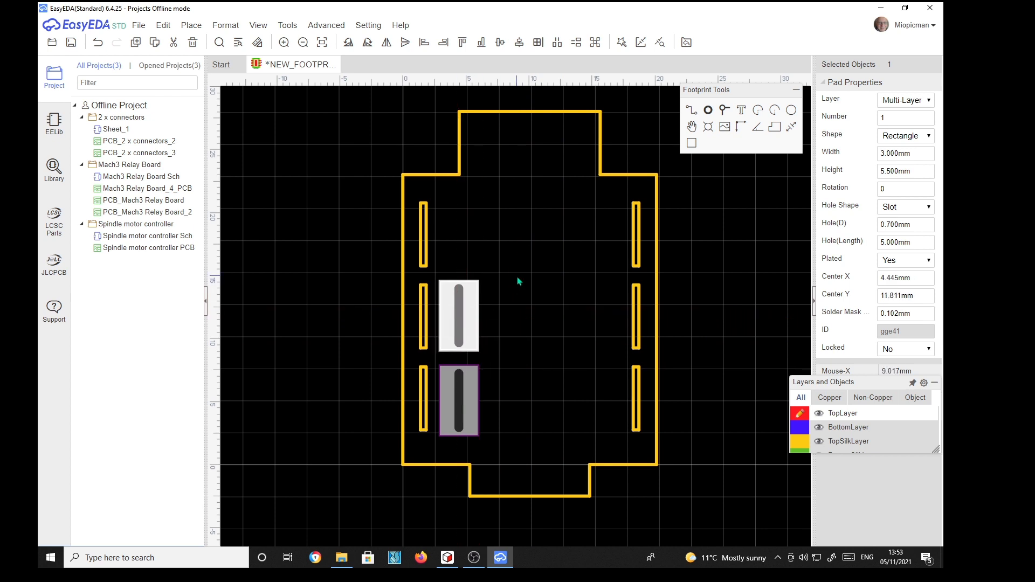
key("ctrl+v")
left_click(460, 243)
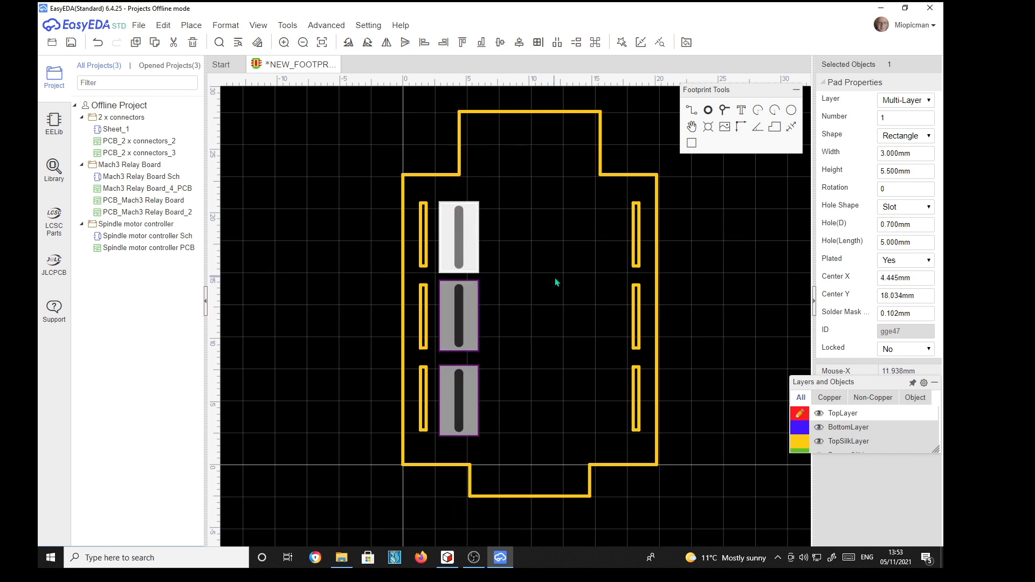
Paste three more copies of the slotted pad in a column beside the right-hand slots, the uppermost at about X 15.7 mm, Y 18.9 mm.
key("ctrl+v")
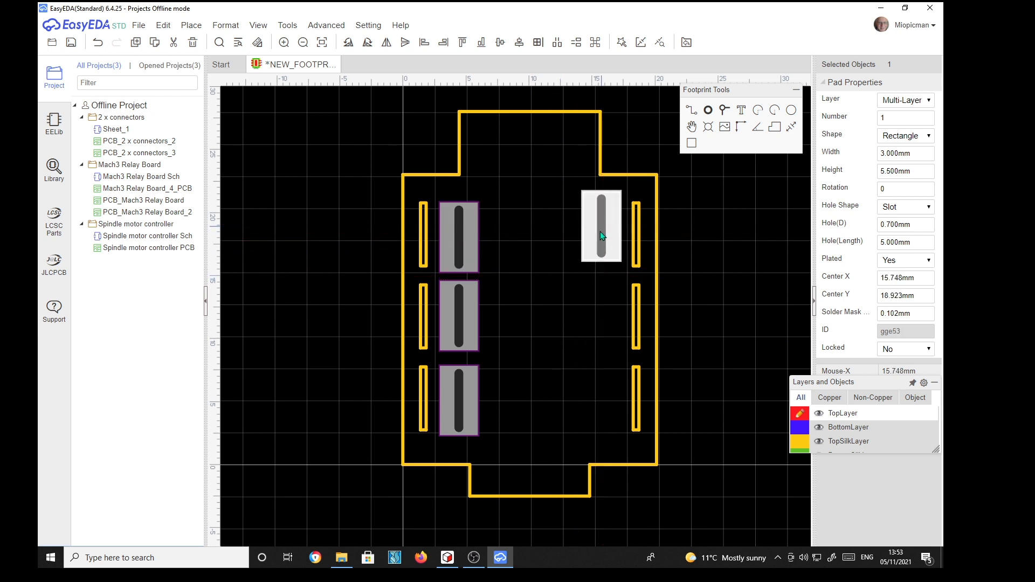
left_click(602, 232)
key("ctrl+v")
left_click(597, 324)
key("ctrl+v")
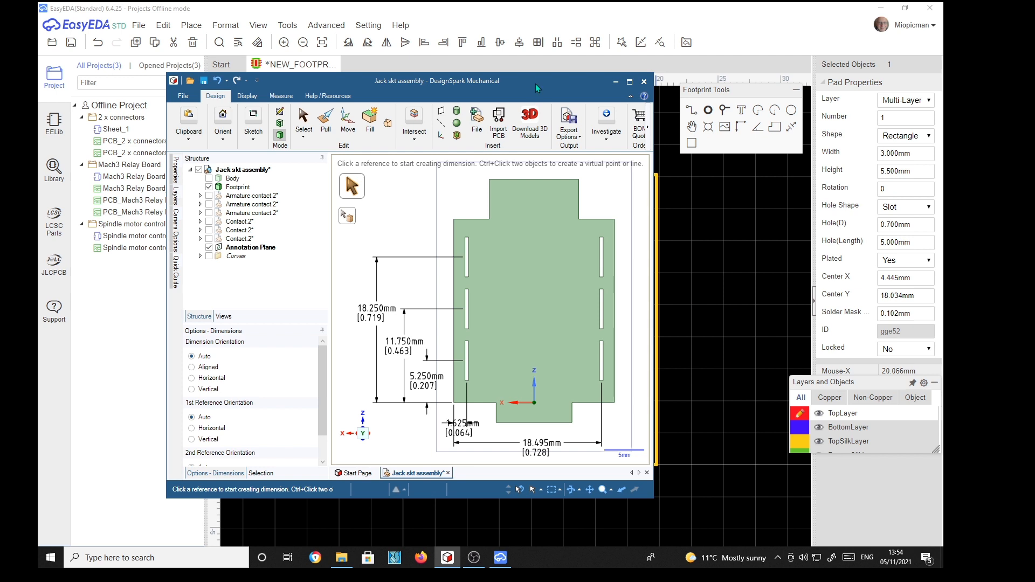
Move the dimensioned DesignSpark Mechanical drawing out of the way and delete the imported slot outlines along both sides of the plate.
left_click_drag(540, 84, 1030, 87)
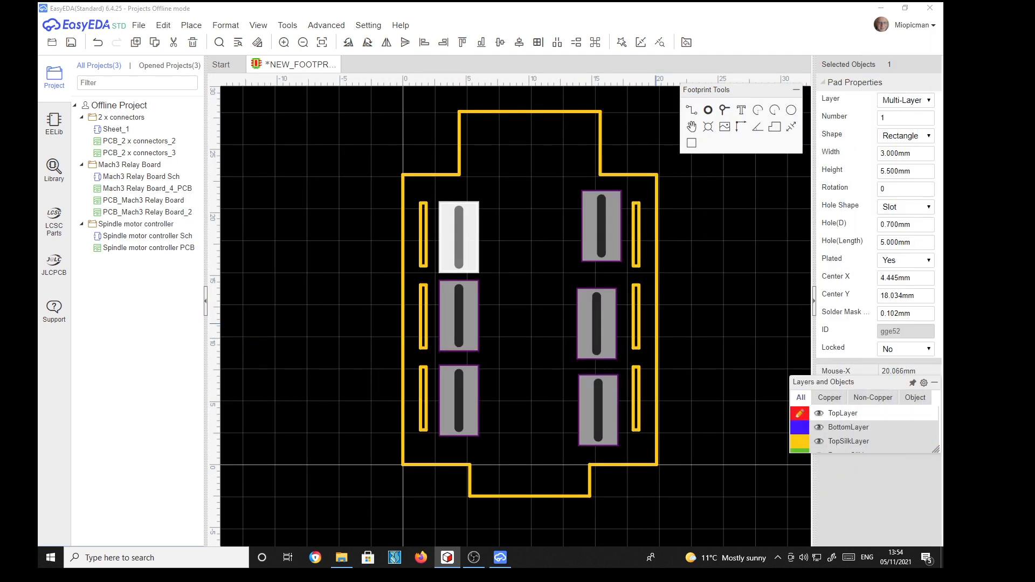
left_click_drag(470, 215, 499, 259)
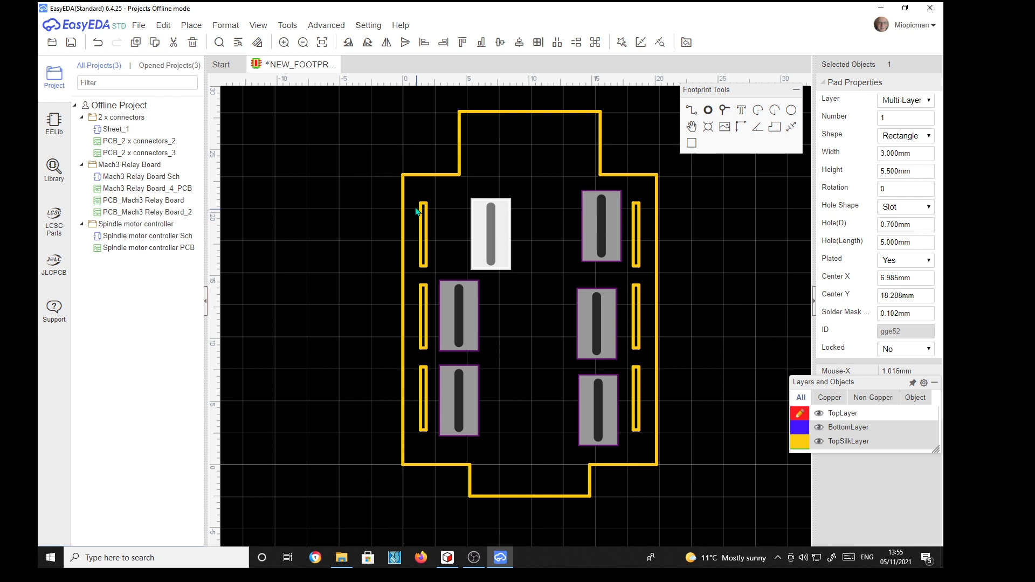
left_click_drag(412, 198, 439, 446)
key("Delete")
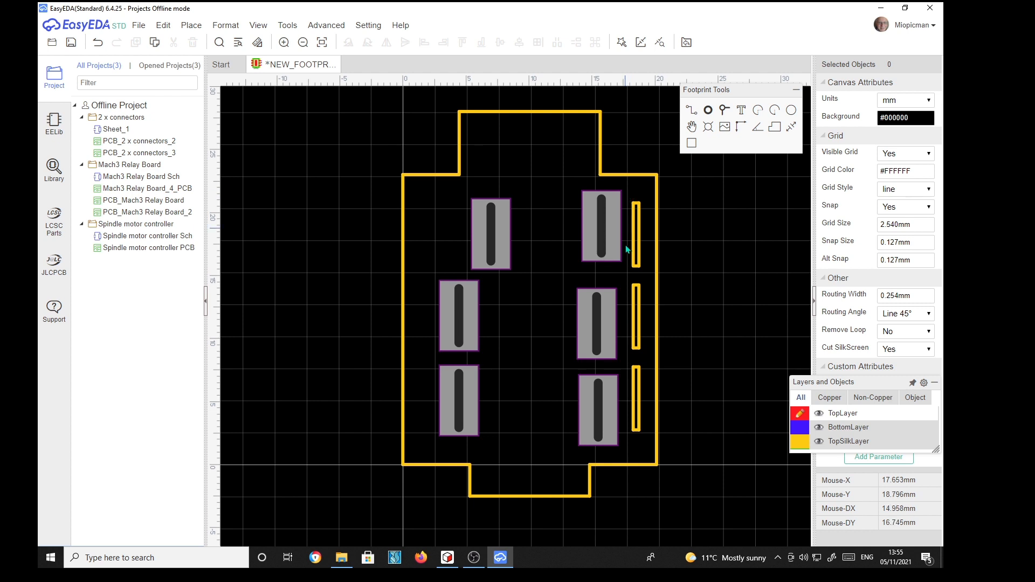
left_click_drag(627, 199, 649, 444)
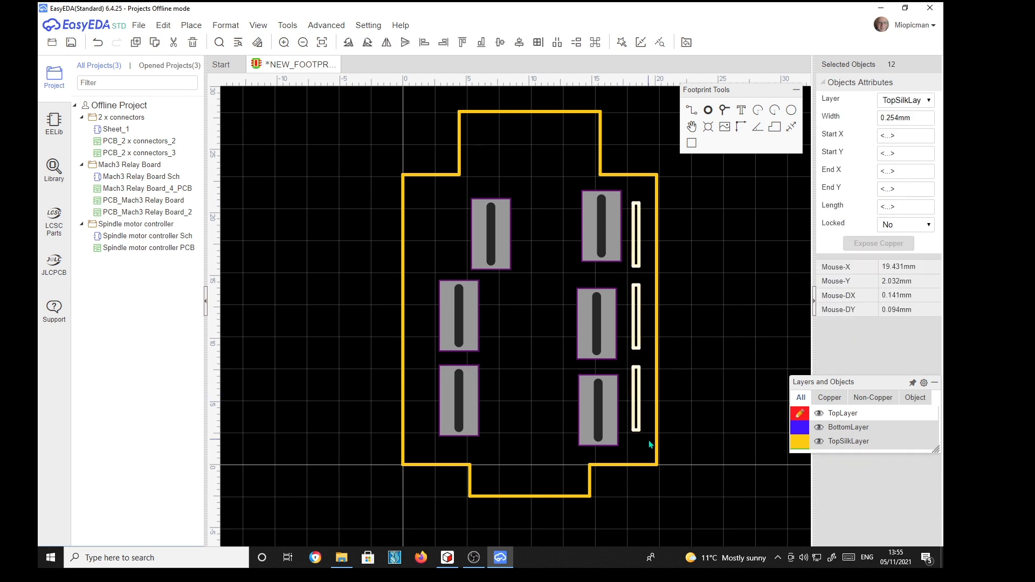
key("Delete")
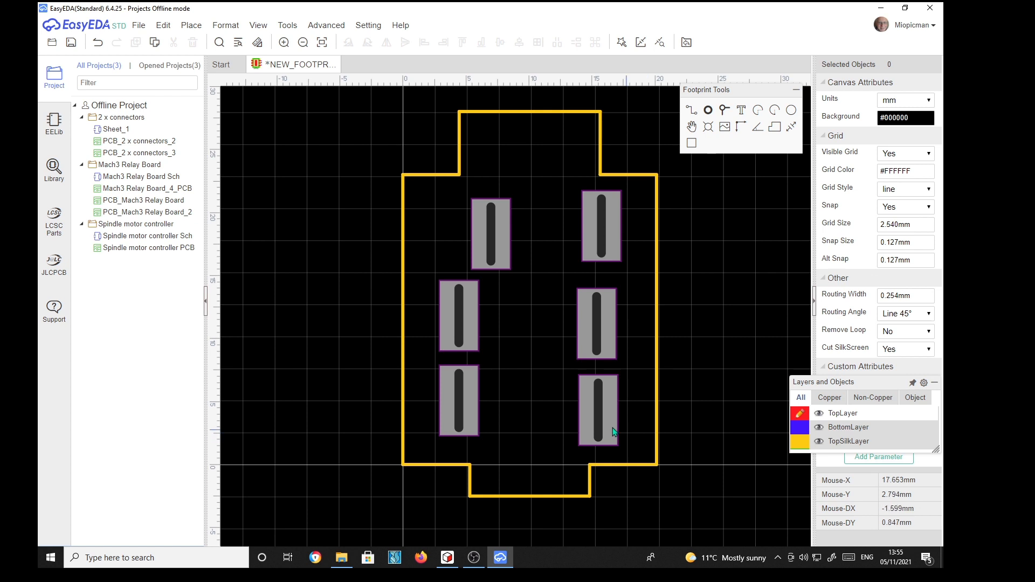
Position the upper left pad's centre at X 1.625 mm, Y 18.25 mm.
left_click(509, 237)
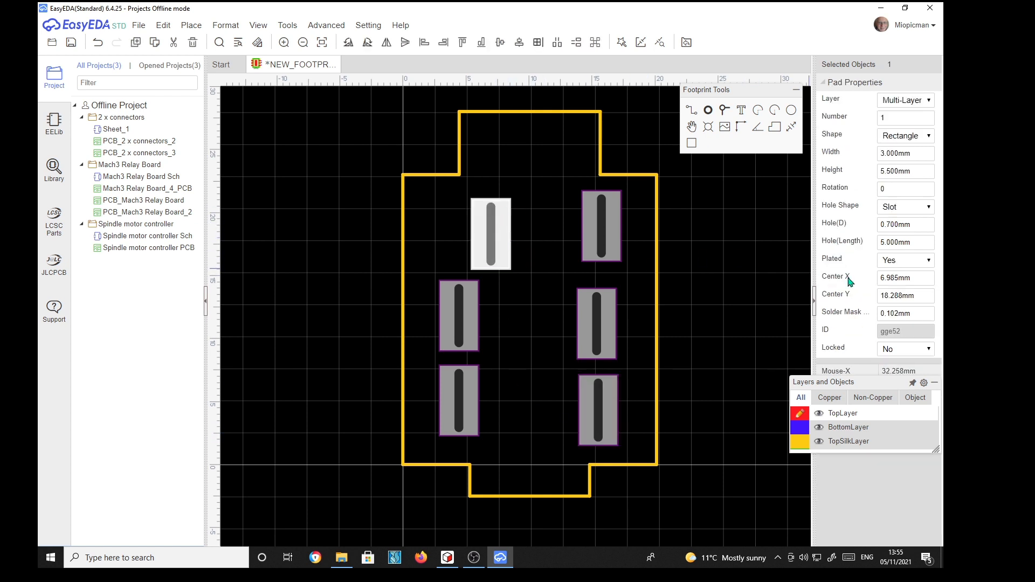
left_click(918, 279)
type("1.625")
key("Return")
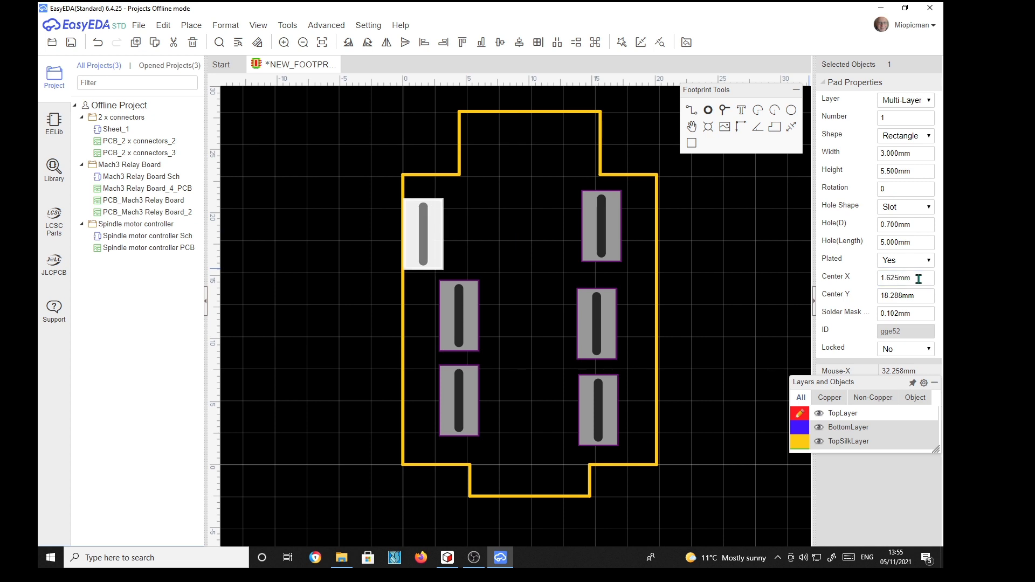
left_click(923, 298)
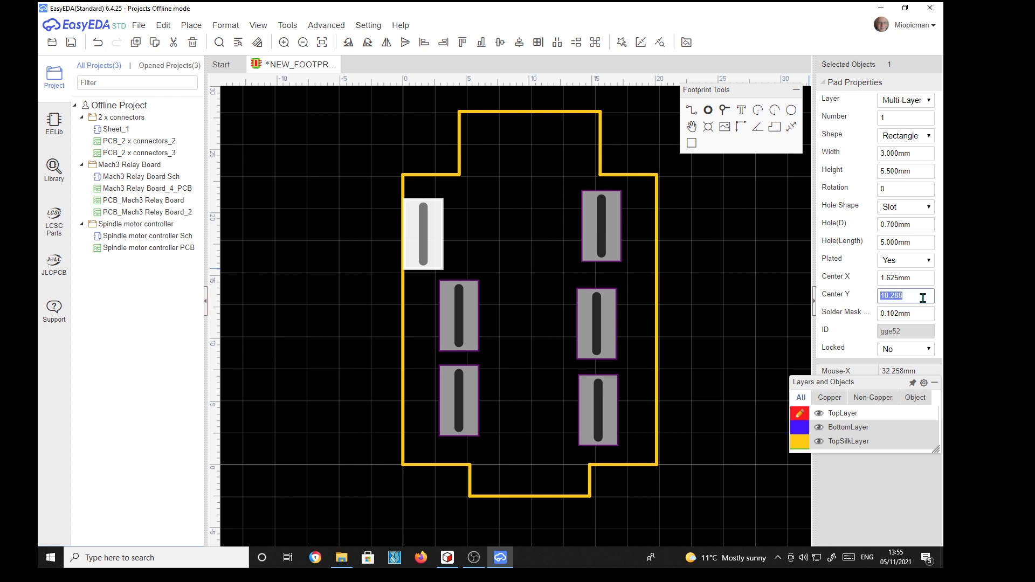
type("1")
key("Return")
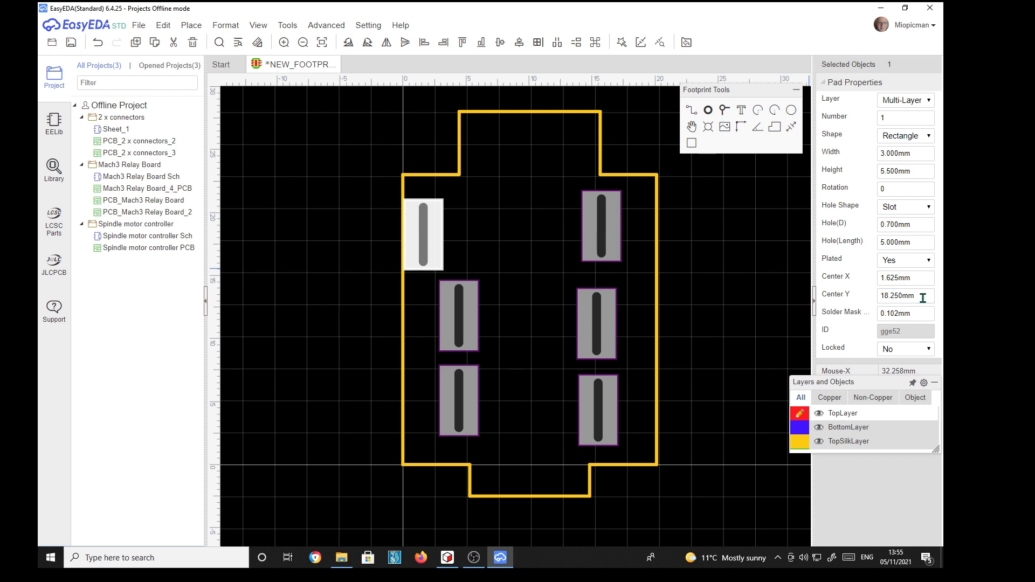
Position the middle left pad's centre at X 1.625 mm, Y 11.75 mm.
left_click(470, 330)
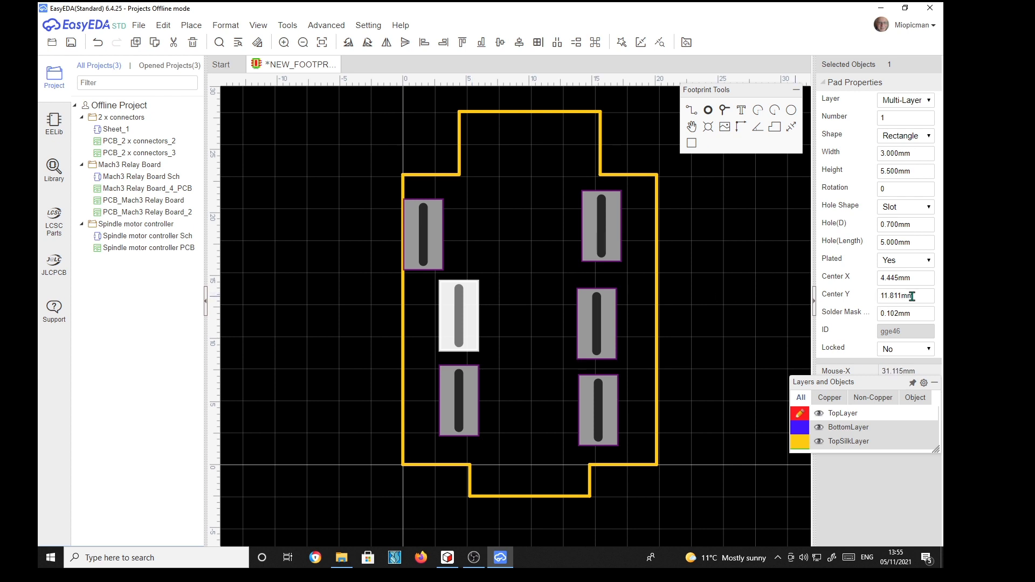
double_click(916, 277)
type("1.625")
key("Return")
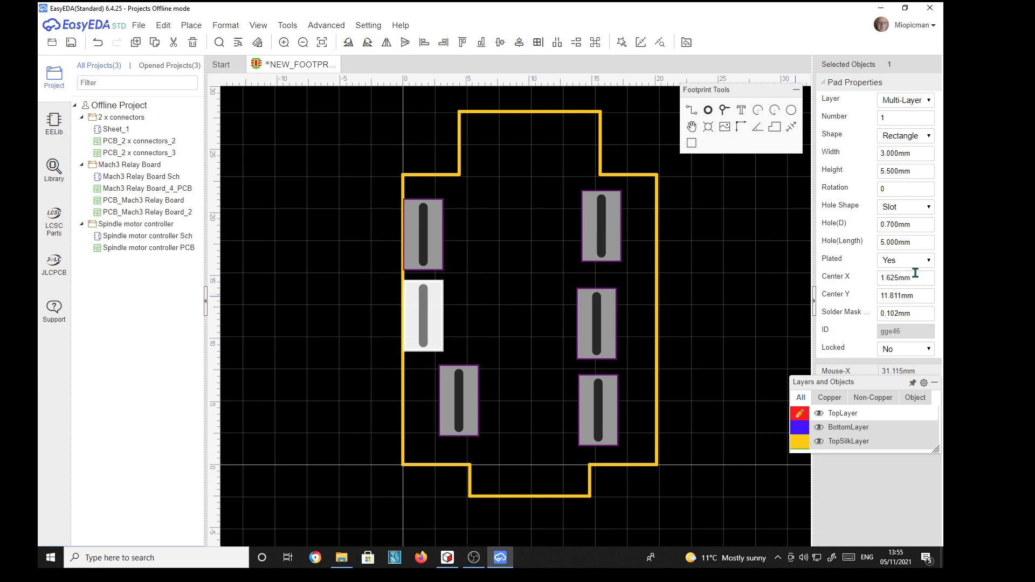
double_click(921, 298)
type("11.75")
key("Return")
Position the lower left pad's centre at X 1.625 mm, Y 5.25 mm.
left_click(463, 378)
double_click(921, 278)
type("1.6")
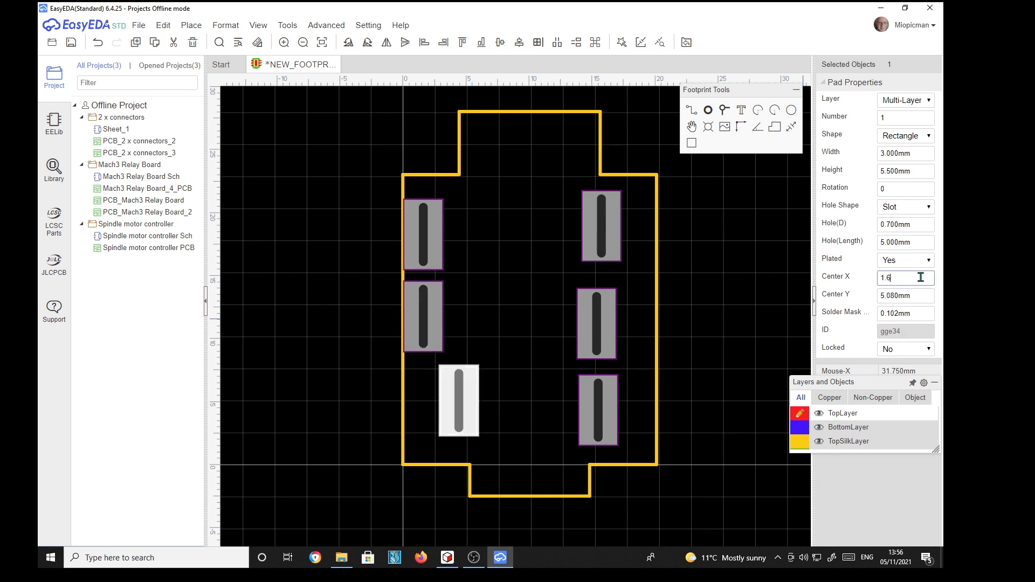
type("25")
key("Return")
double_click(915, 299)
type("5.25")
key("Return")
Position the upper right pad's centre at X 18.495 mm, Y 18.25 mm.
left_click(613, 241)
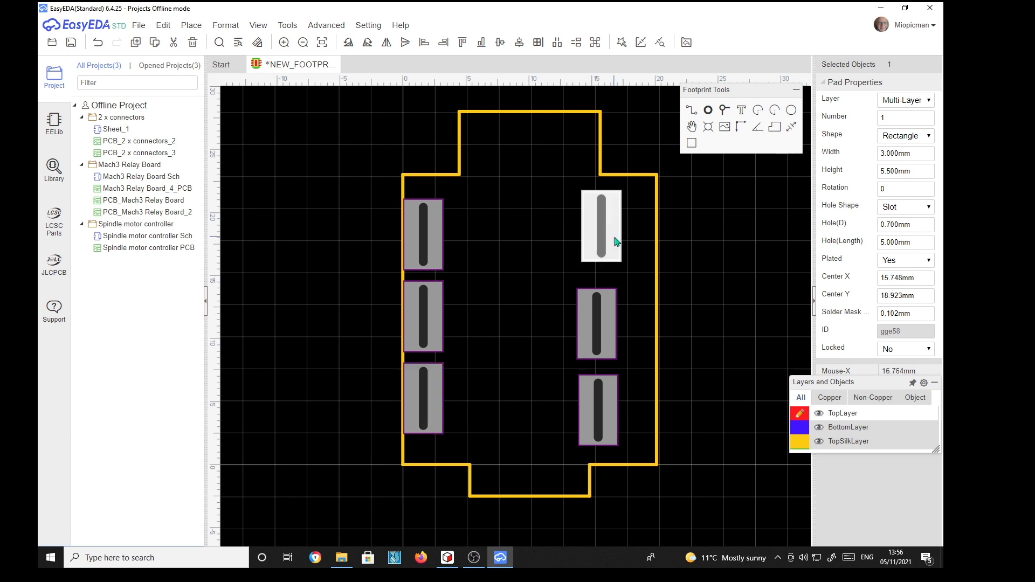
double_click(919, 281)
type("18")
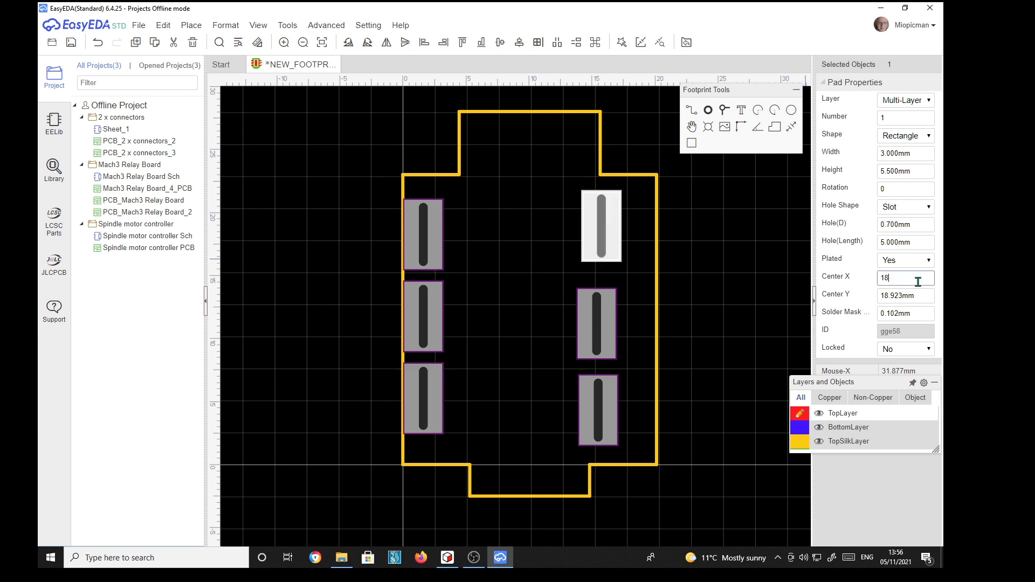
type(".495")
key("Return")
double_click(923, 295)
type("18")
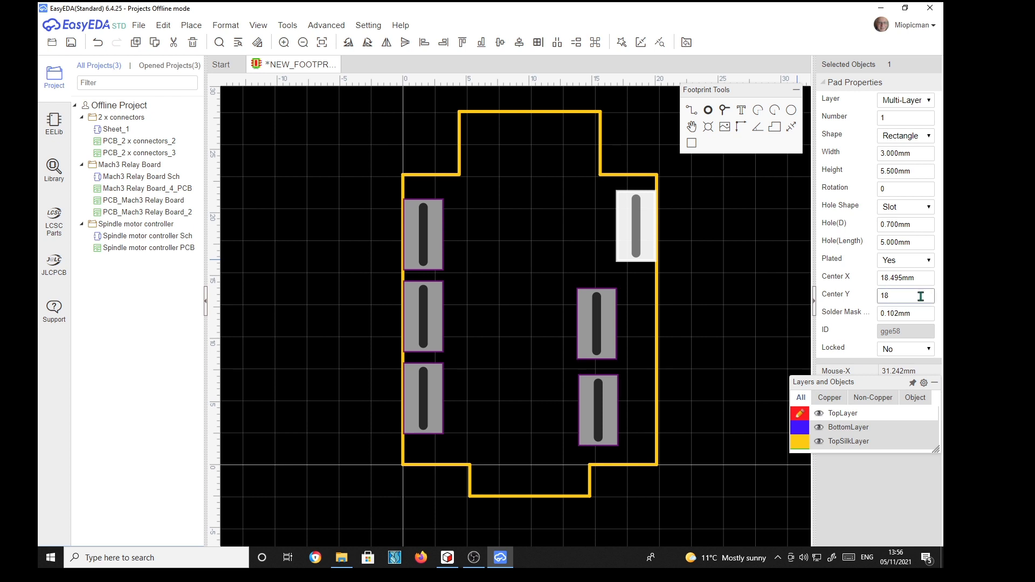
key("Return")
Position the middle right pad's centre at X 18.495 mm, Y 11.75 mm.
left_click(611, 328)
double_click(923, 279)
type("18.495")
key("Return")
double_click(925, 297)
type("11.75")
key("Return")
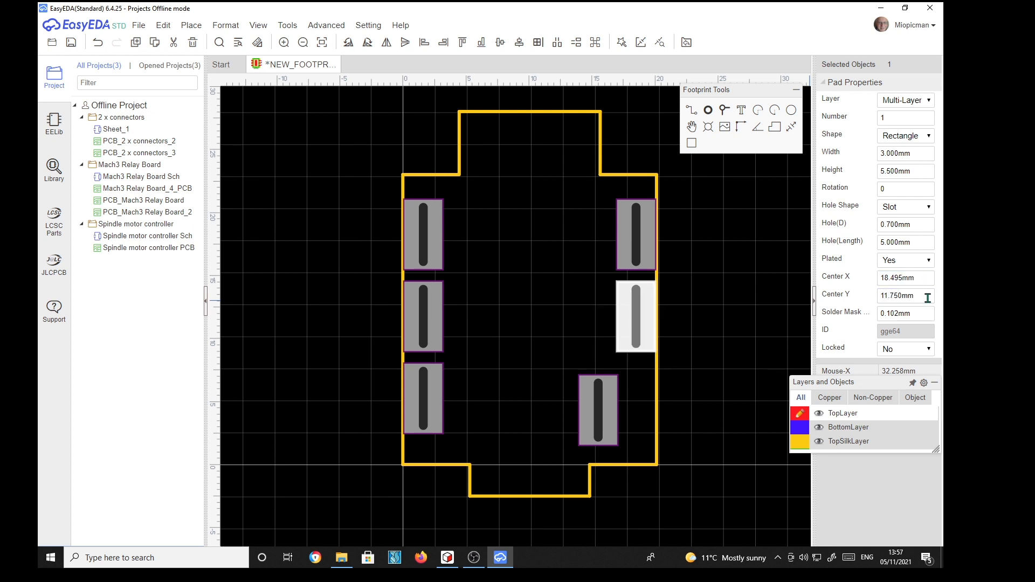
Position the lower right pad's centre at X 18.495 mm, Y 5.25 mm.
left_click(606, 419)
double_click(922, 278)
type("18.4")
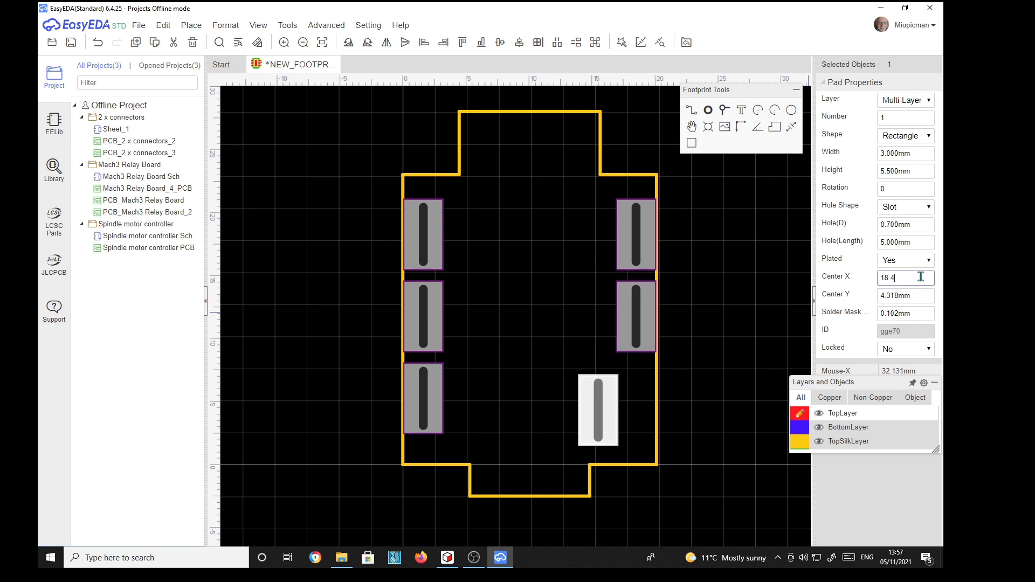
type("95")
key("Return")
double_click(914, 294)
type("5.25")
key("Return")
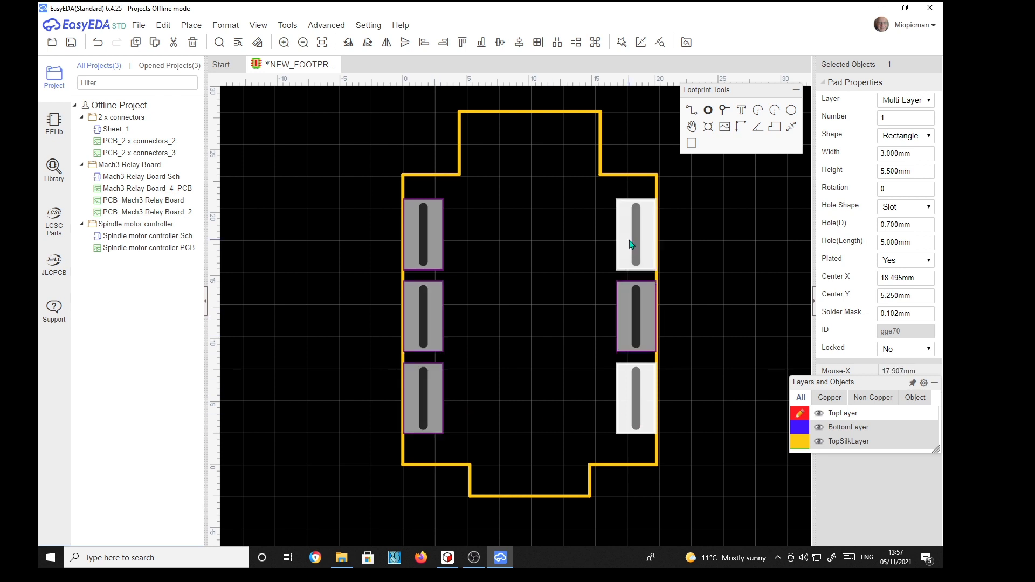
Keep the upper left pad as number 1, and number the middle left pad 2 and the lower left pad 3.
left_click(436, 243)
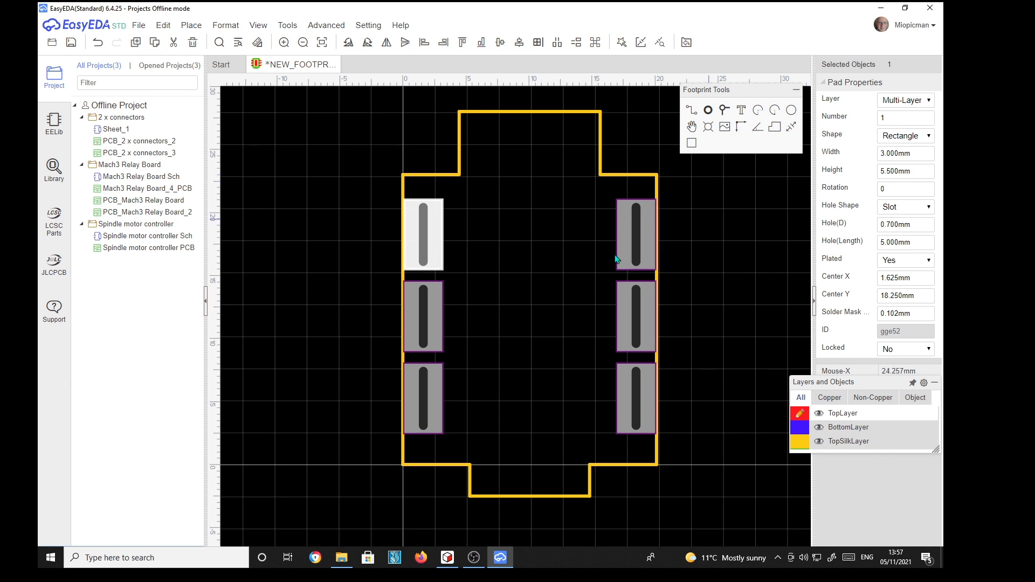
left_click(436, 326)
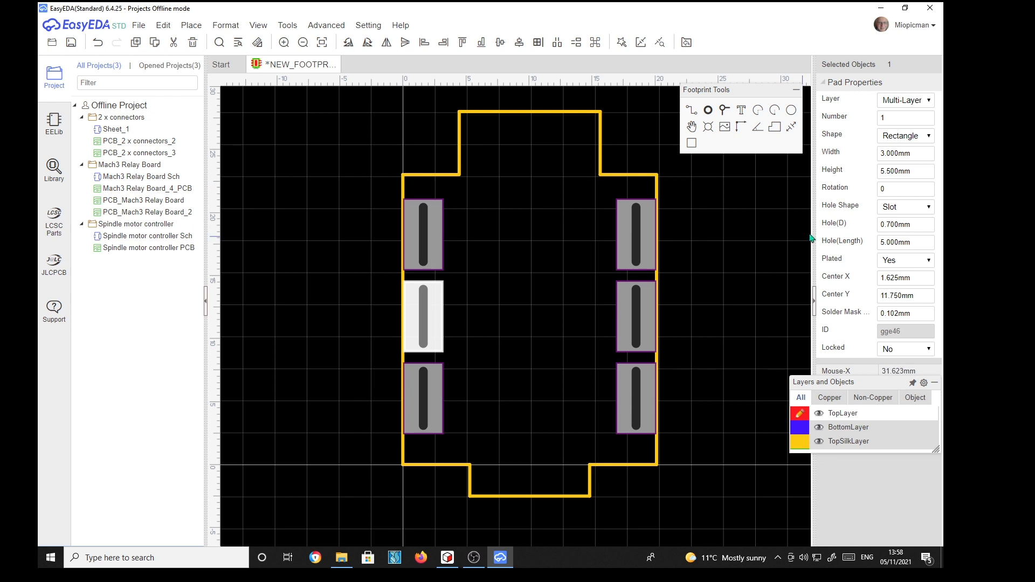
left_click(895, 117)
left_click(436, 394)
left_click(894, 117)
type("3")
Number the right-hand pads 4, 5 and 6 from the lowest to the uppermost.
left_click(627, 412)
left_click(896, 118)
type("4")
left_click(650, 336)
left_click(888, 117)
type("5")
left_click(642, 256)
left_click(897, 116)
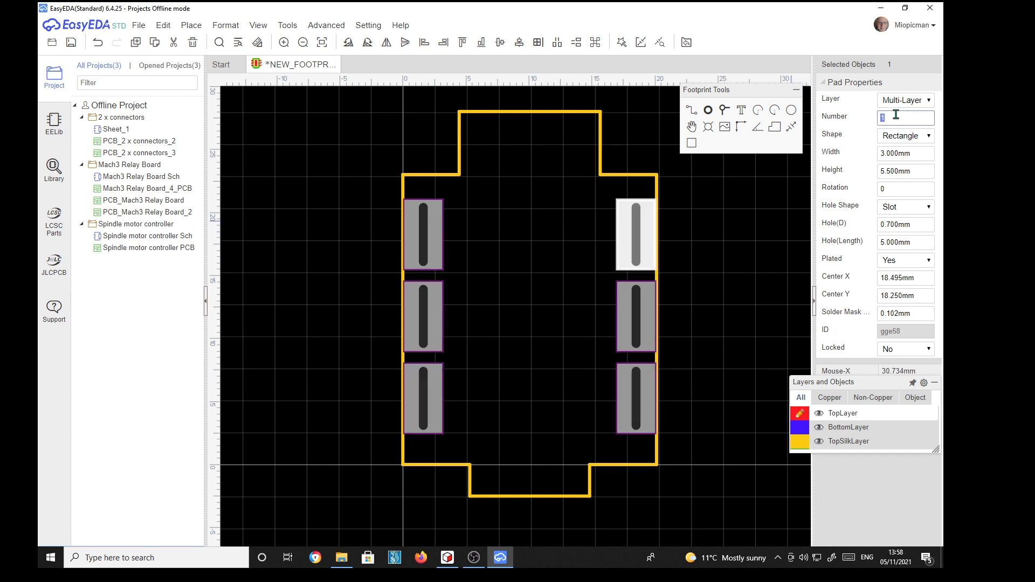
Check the assigned number of each of the six pads, going down the left column and up the right column.
left_click(439, 238)
left_click(430, 302)
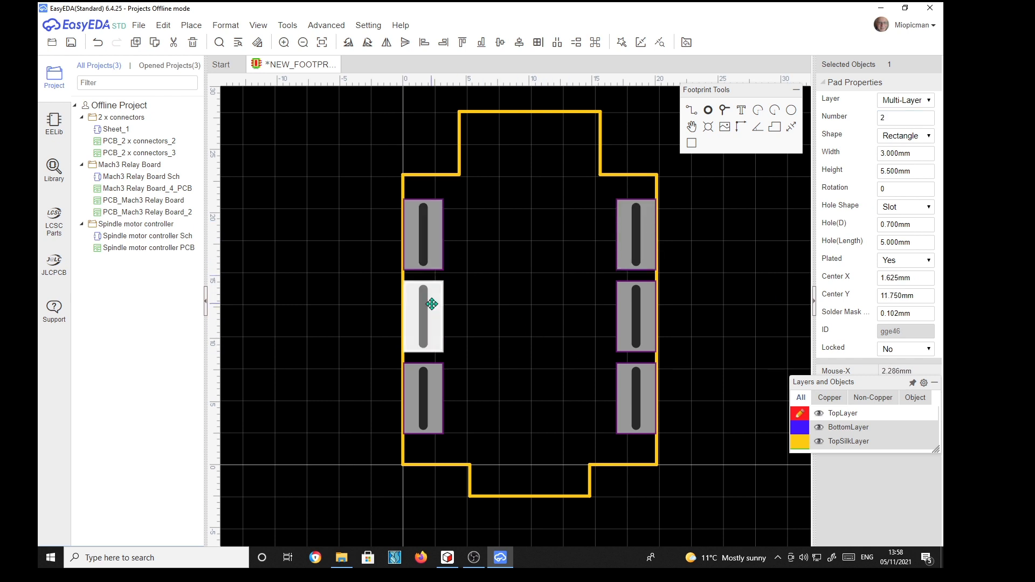
left_click(431, 398)
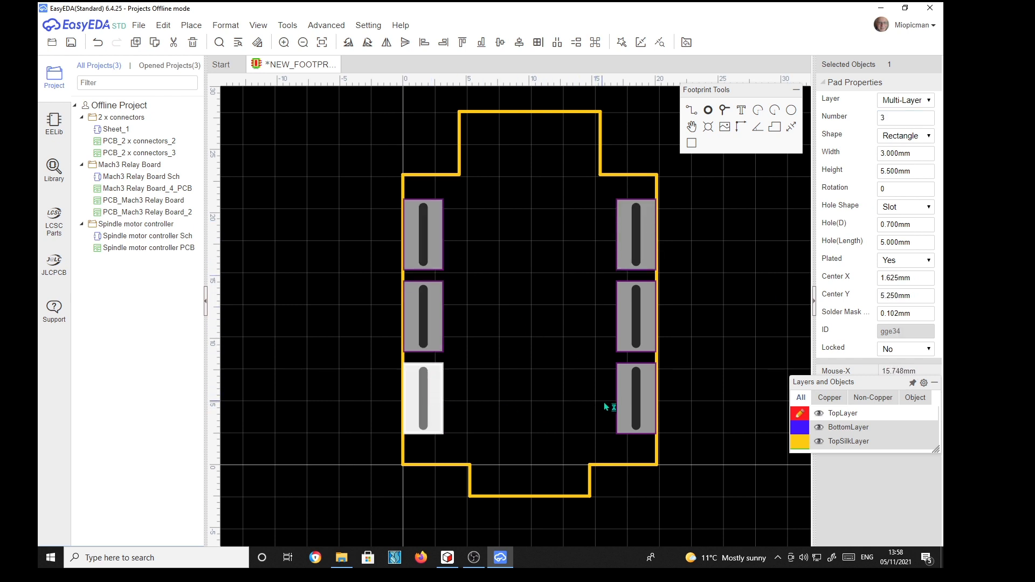
left_click(628, 404)
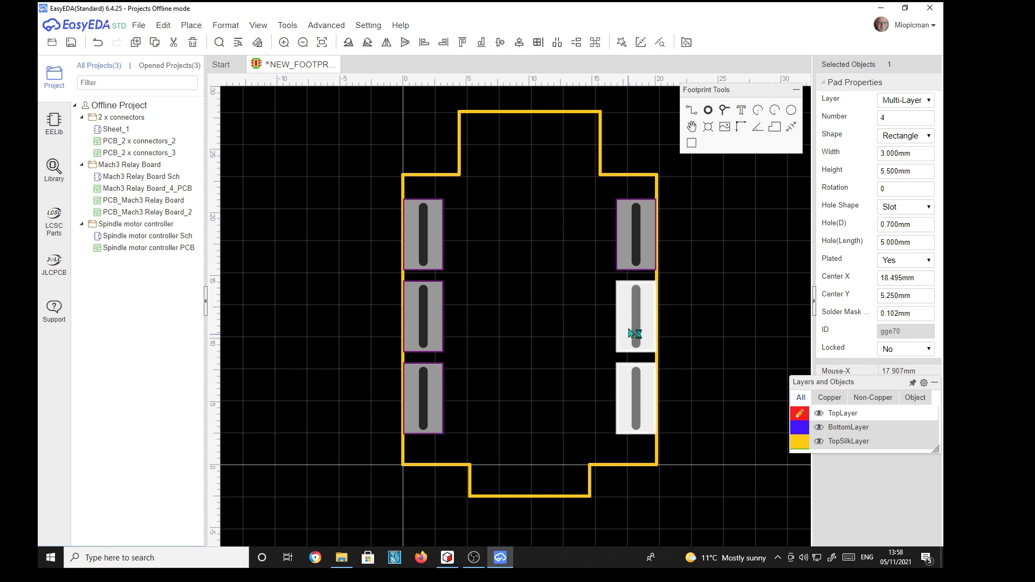
left_click(646, 304)
left_click(652, 253)
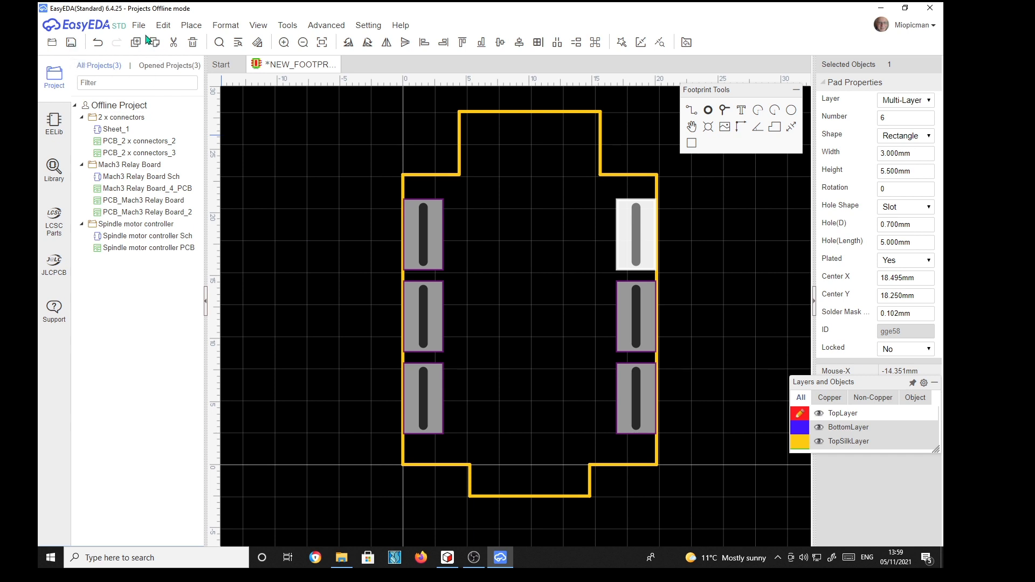
Save the footprint as "BULGIN STEREO JACK SKT" with the tag "Jack socket" and the description "Standard 1/4ins stereo jack socket".
left_click(165, 26)
mouse_move(139, 26)
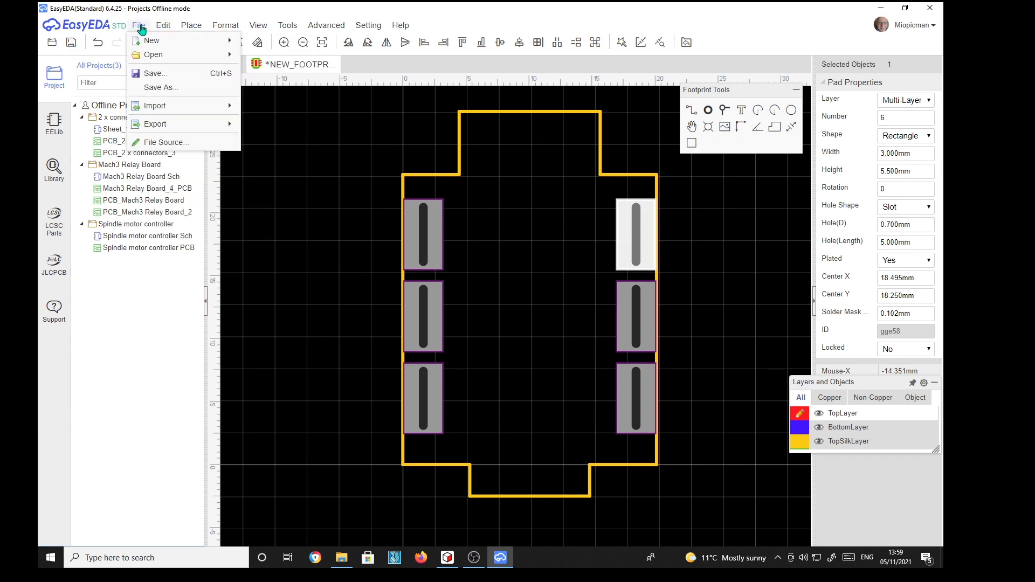
left_click(154, 88)
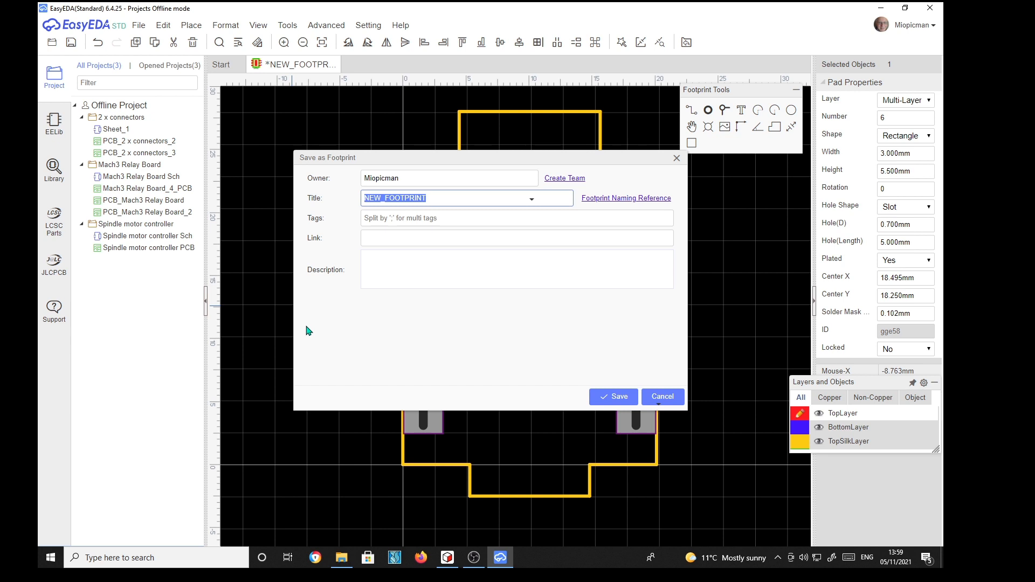
type("BULGIN STEREO JACK SKT")
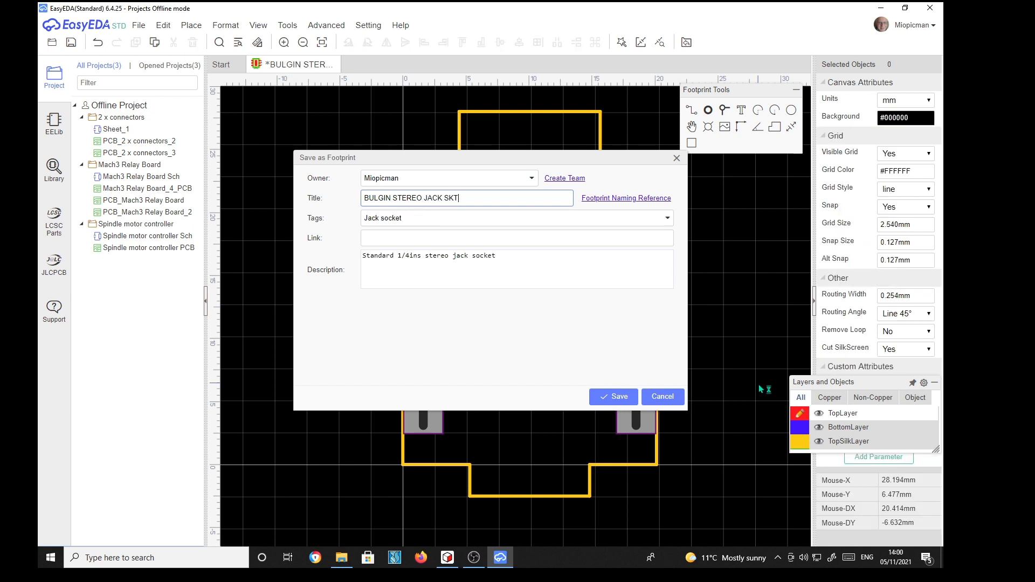
left_click(623, 399)
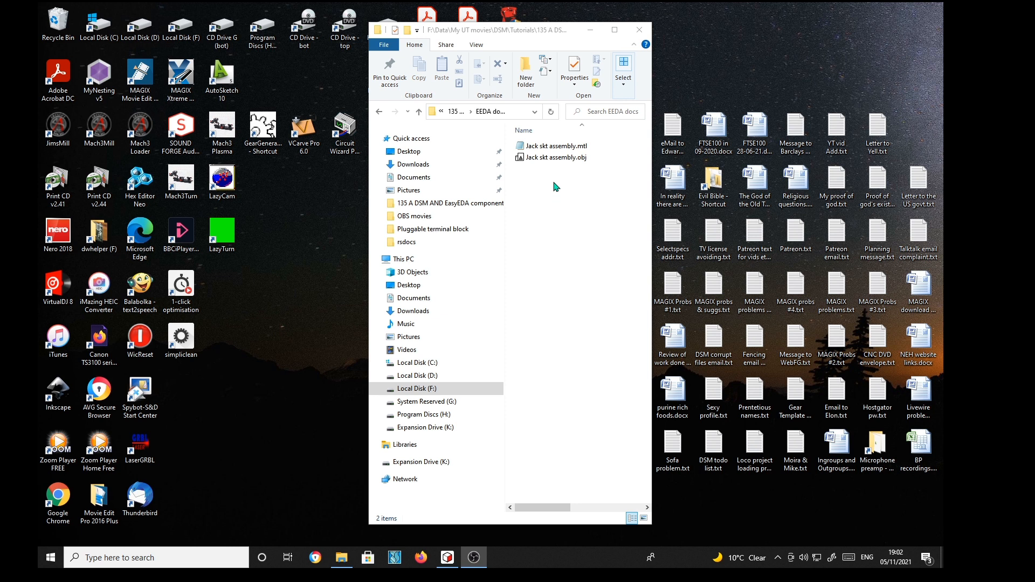
Compress the Jack skt assembly .mtl and .obj files into "EEDA docs.zip" and check the archive's contents.
left_click(555, 161)
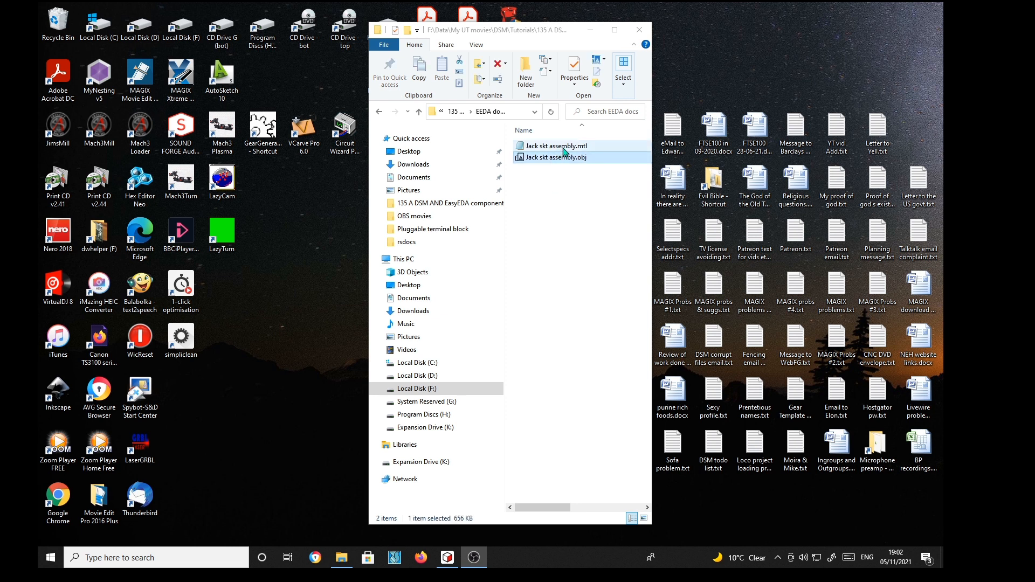
left_click(564, 151, "ctrl")
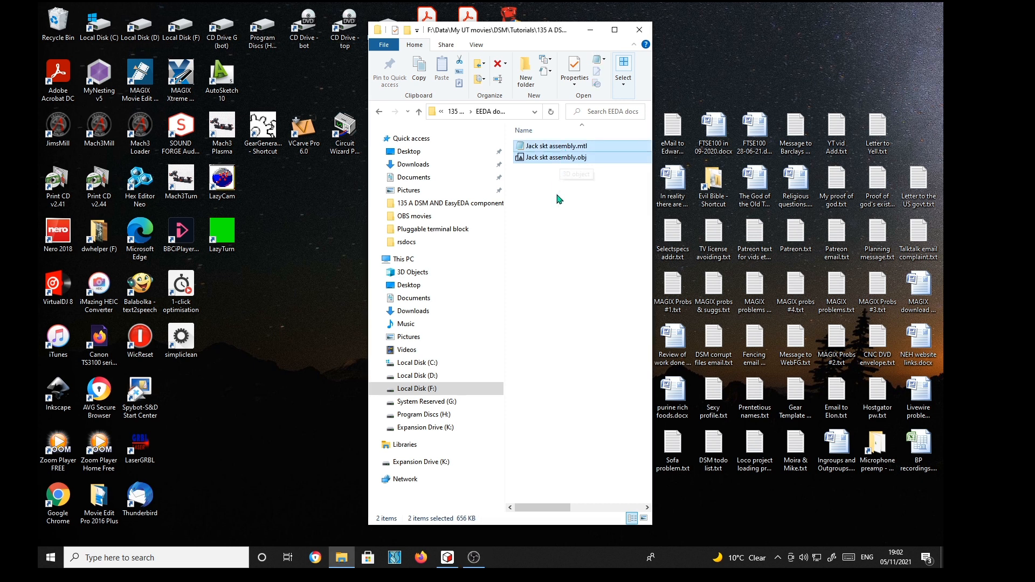
right_click(548, 159)
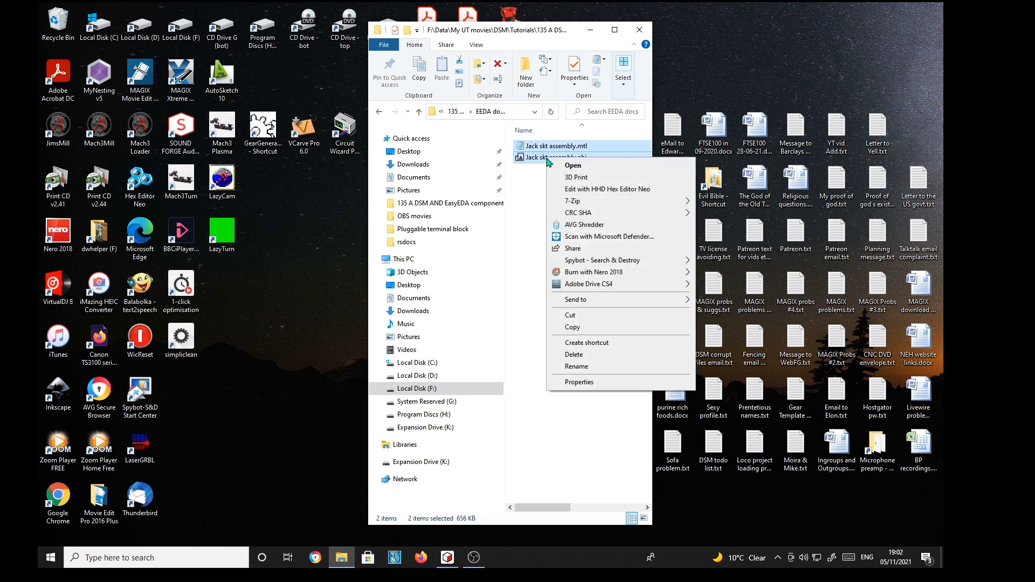
mouse_move(674, 202)
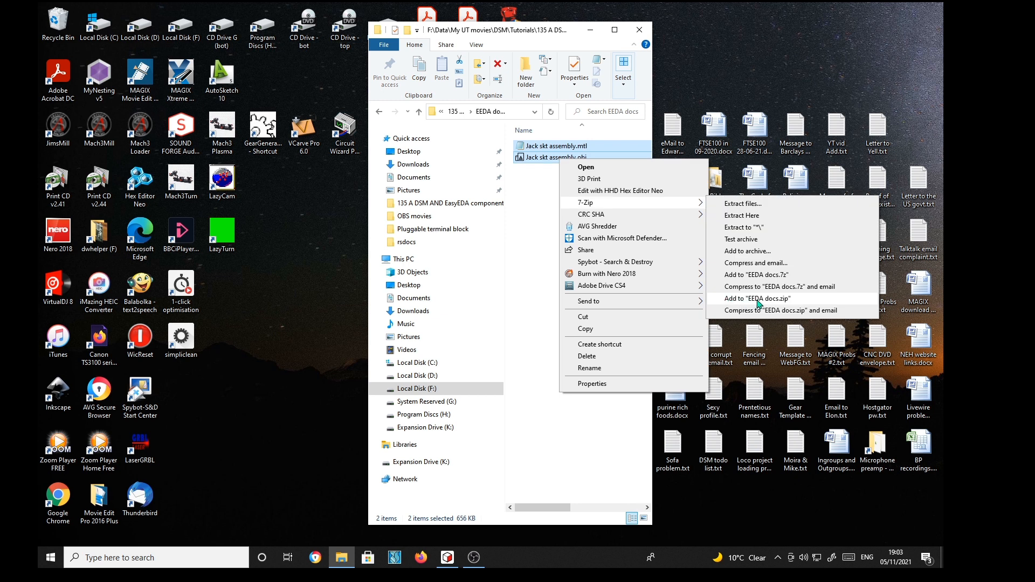
left_click(737, 300)
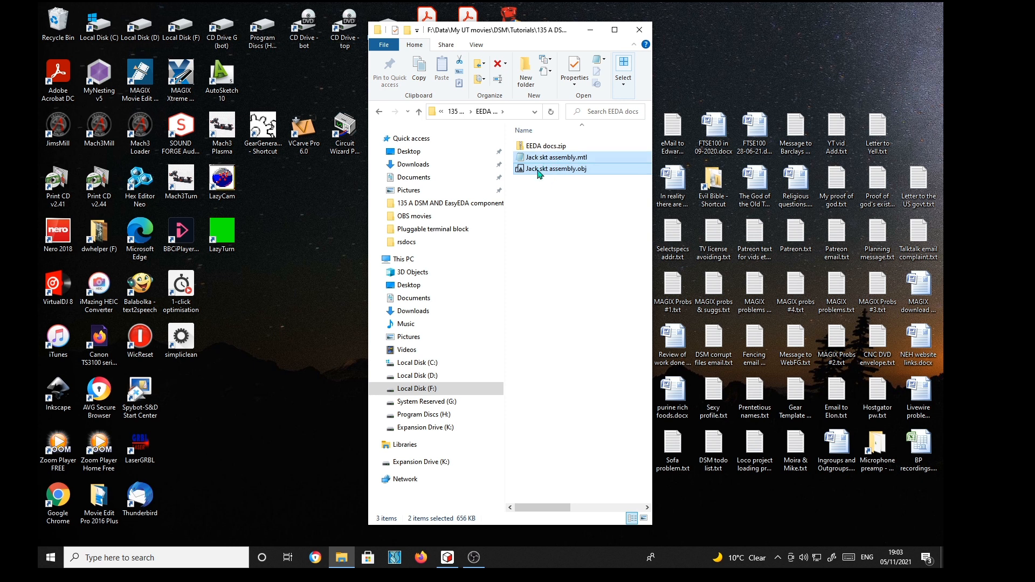
left_click(546, 220)
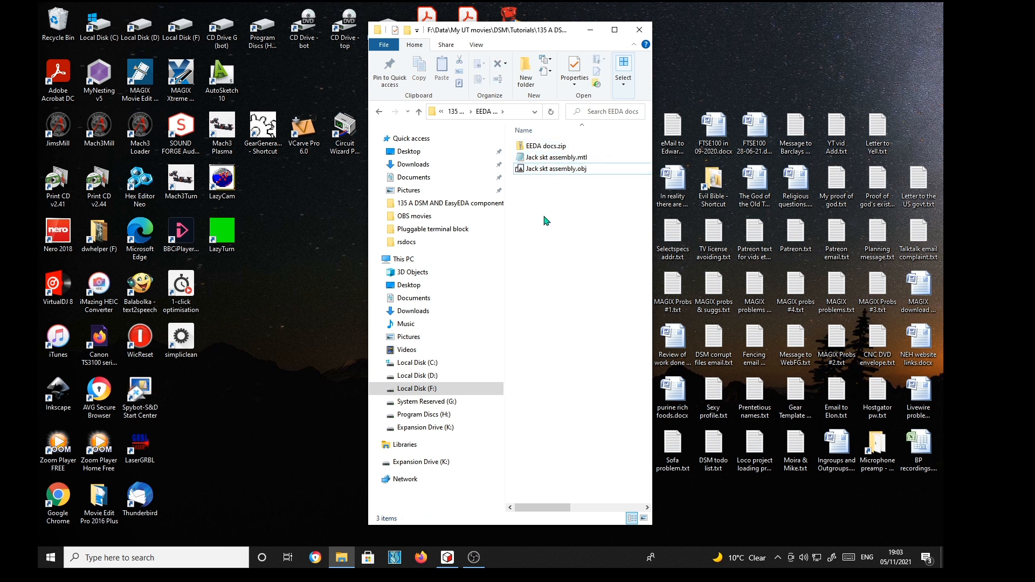
double_click(530, 145)
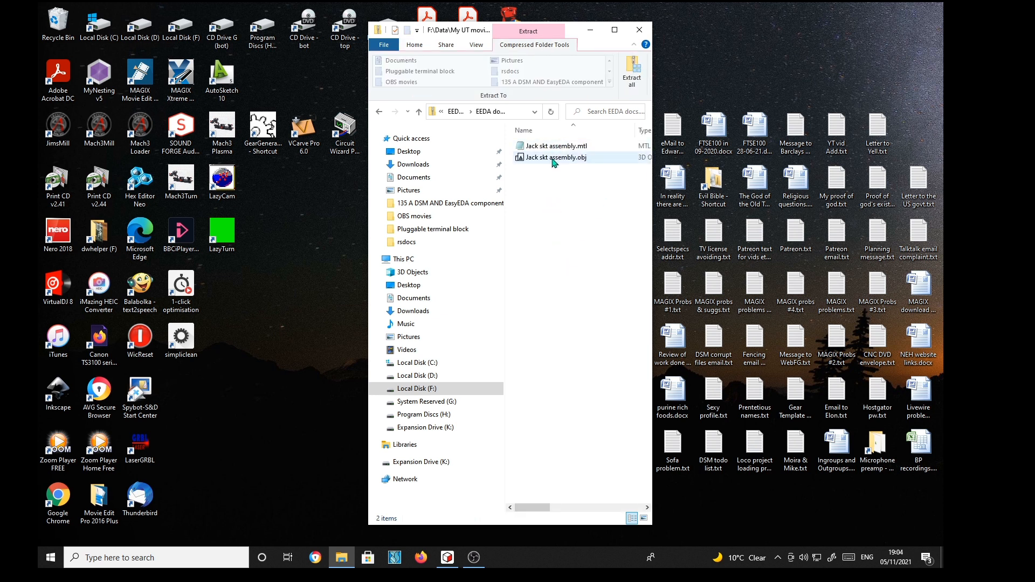
left_click(419, 112)
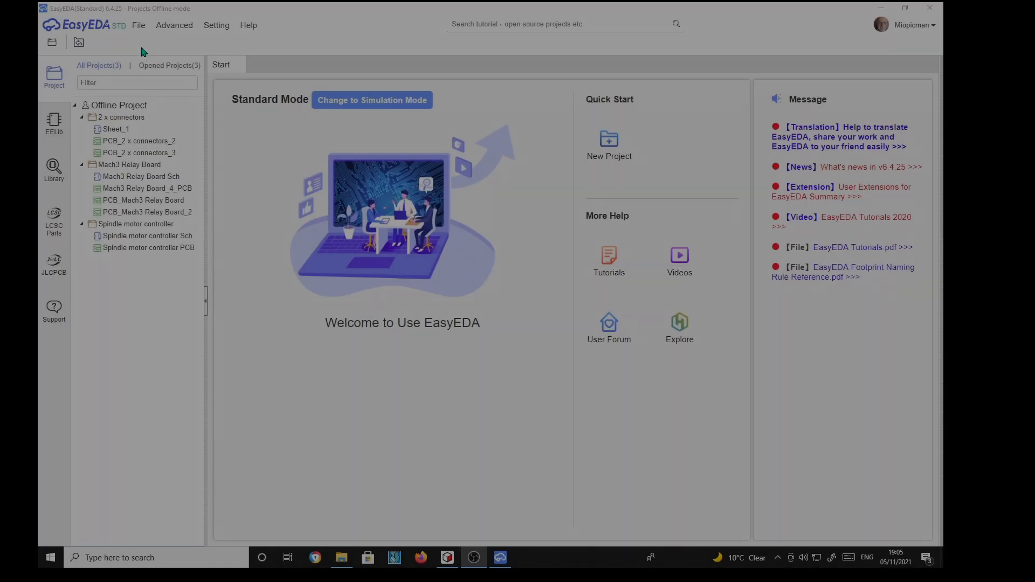
Switch to EasyEDA, start a new 3D model and set its model unit to mm.
left_click(139, 27)
mouse_move(150, 40)
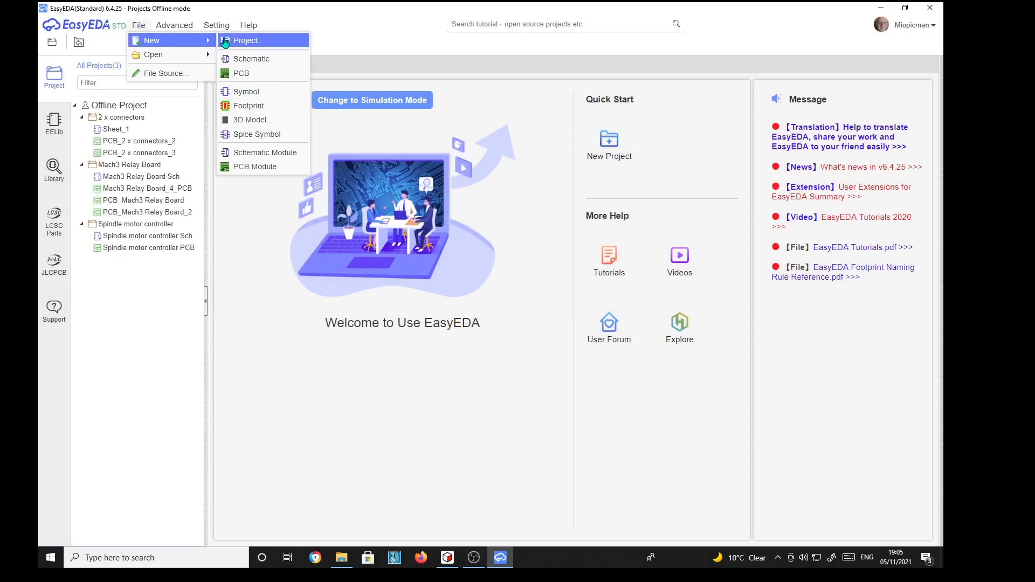
left_click(244, 126)
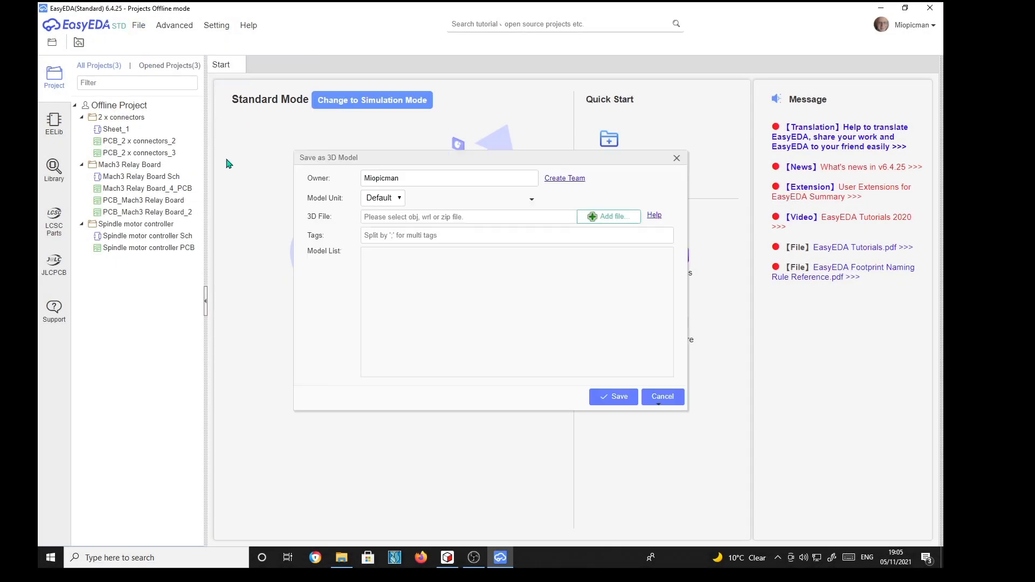
left_click(399, 200)
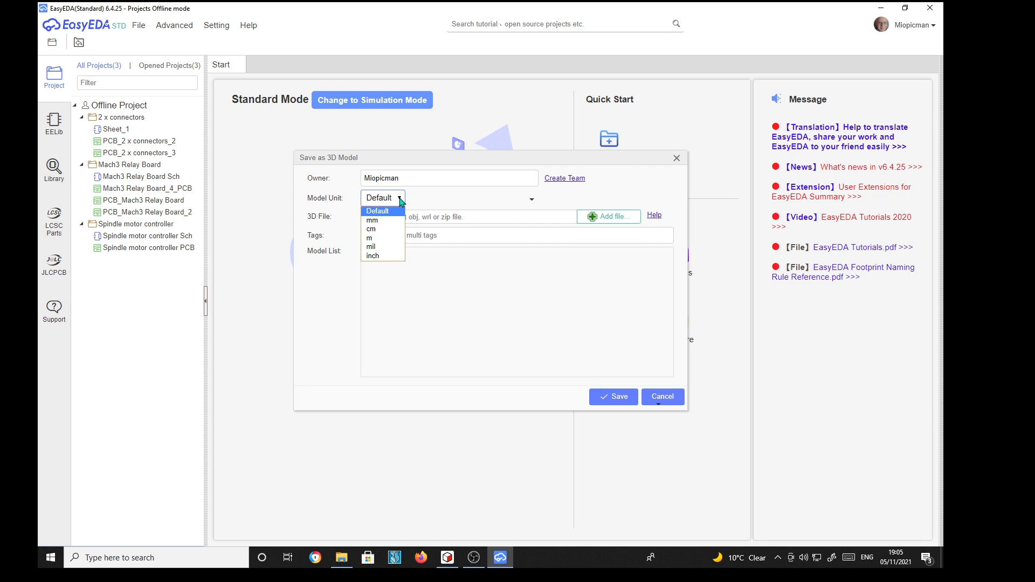
left_click(383, 220)
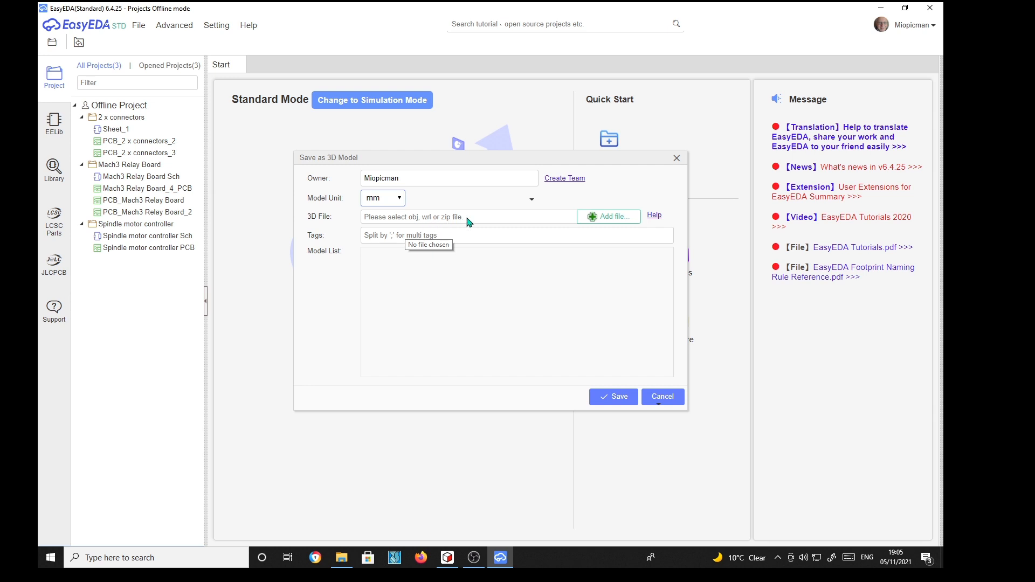
Load "EEDA docs.zip" from the EEDA docs folder as the 3D model's source file.
left_click(619, 221)
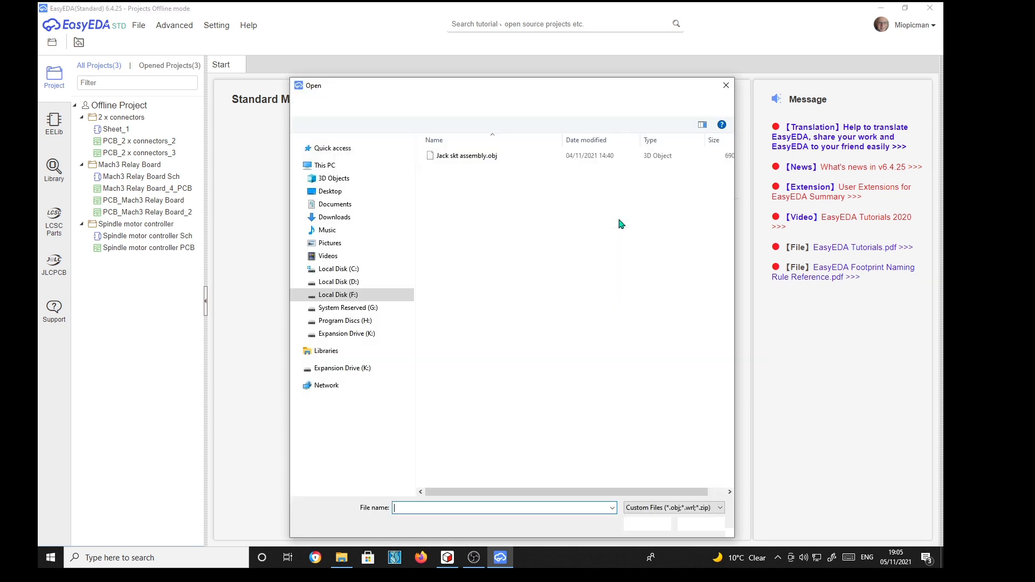
key("alt+Up")
double_click(446, 156)
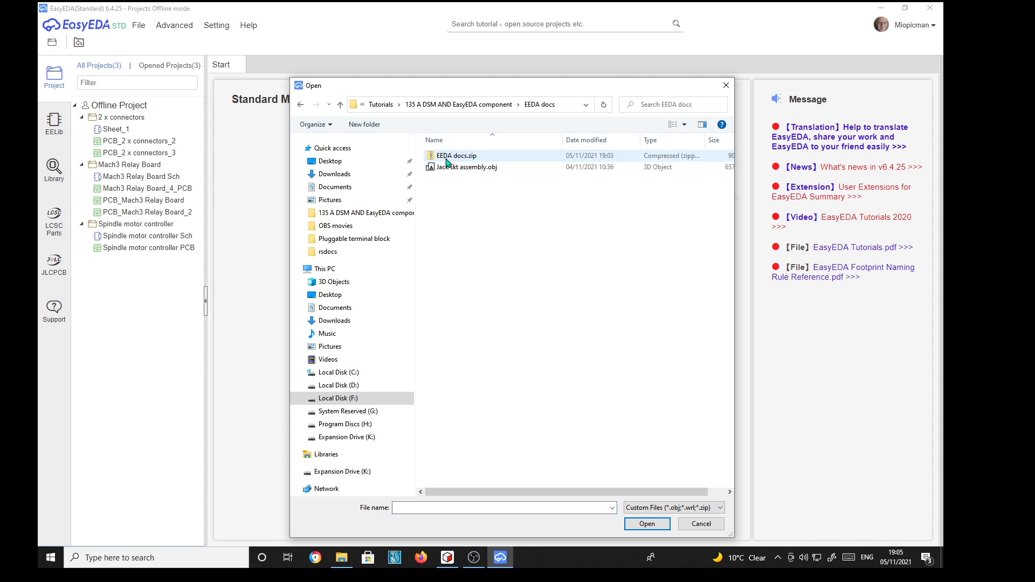
left_click(445, 158)
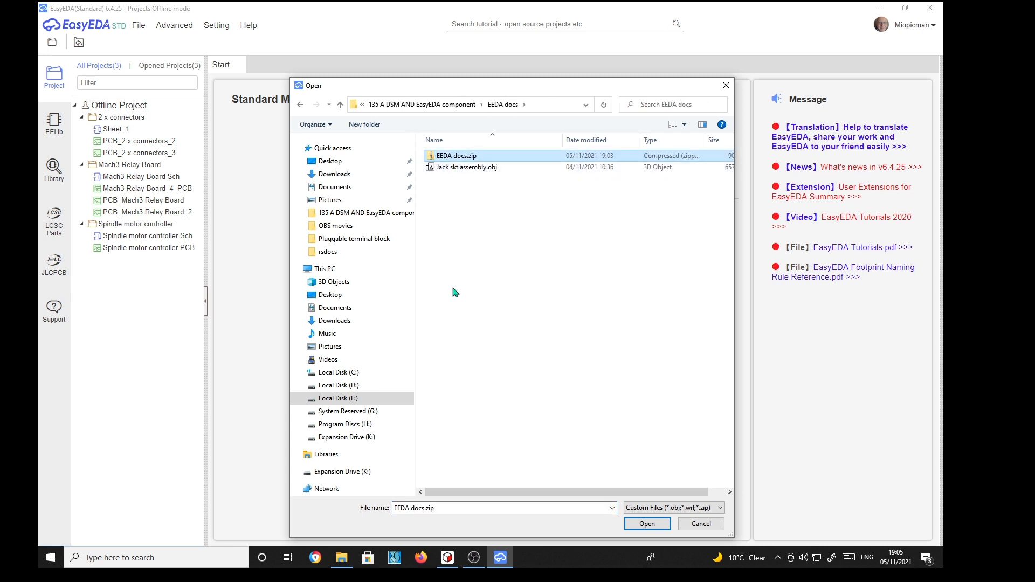
left_click(646, 524)
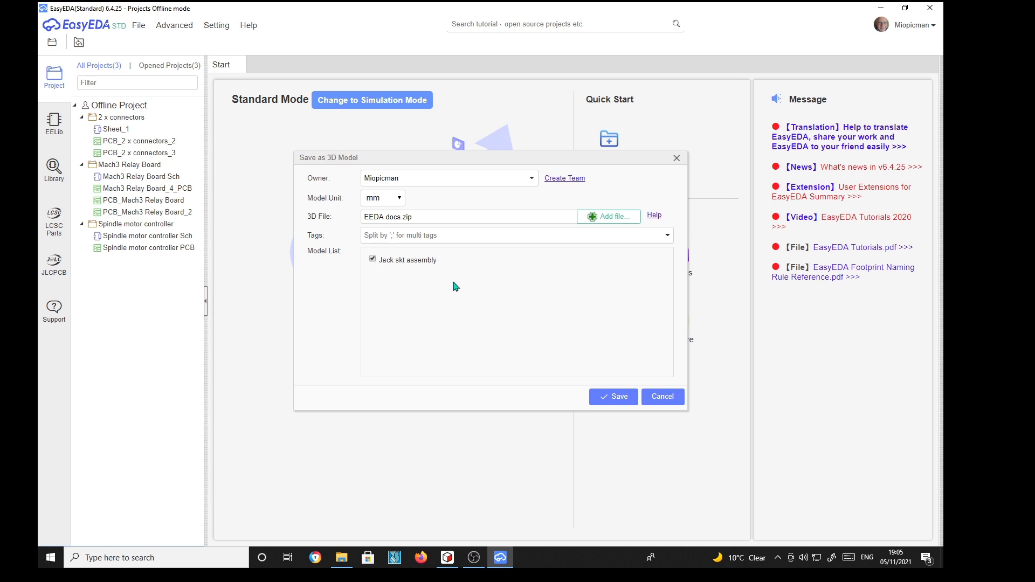
Tag the 3D model "Stereo jack", save it and close the 3D model dialog.
left_click(467, 236)
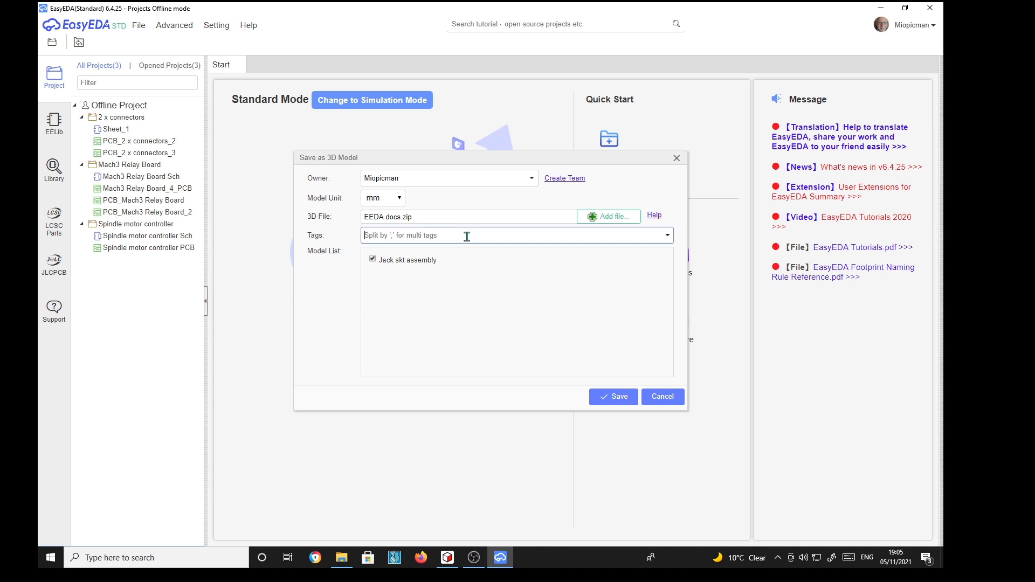
type("Stereo jack")
left_click(621, 399)
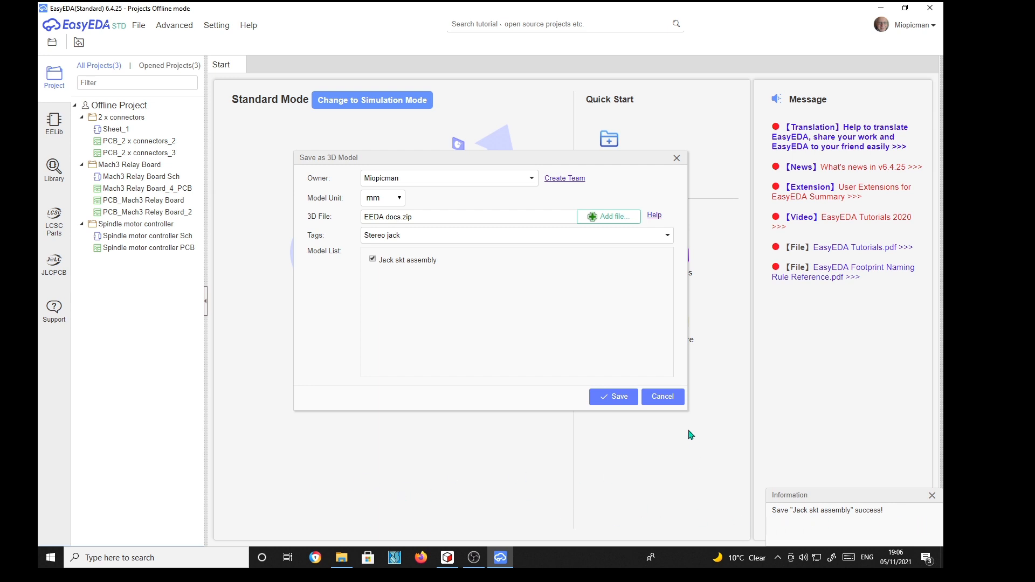
left_click(674, 398)
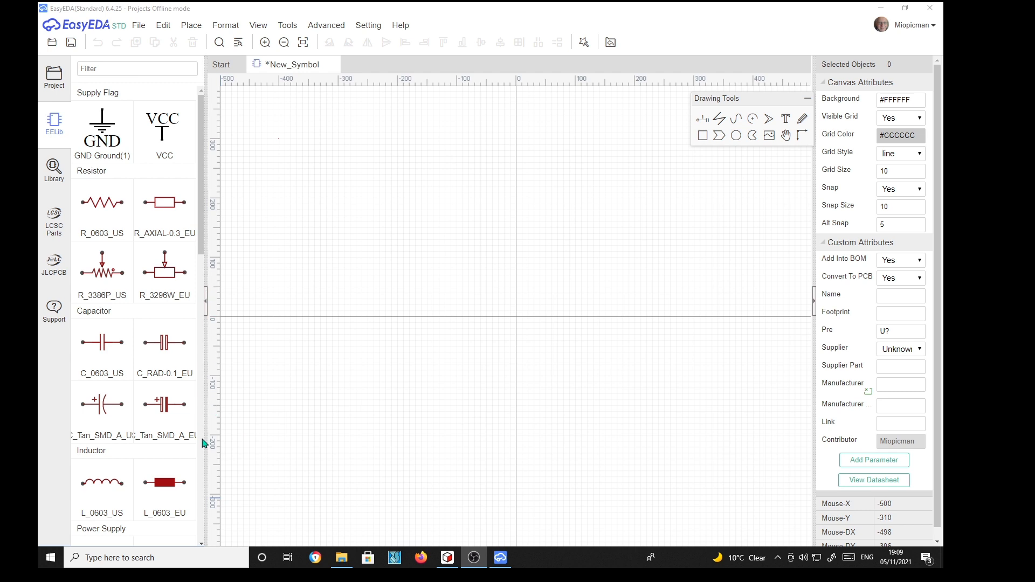
Compare the DC socket symbol variants in the library's Power Supply group, from DC005-T20 to DC-047B-13A, and return to DC005-T20.
scroll(204, 478, "down", 1)
scroll(204, 478, "down", 7)
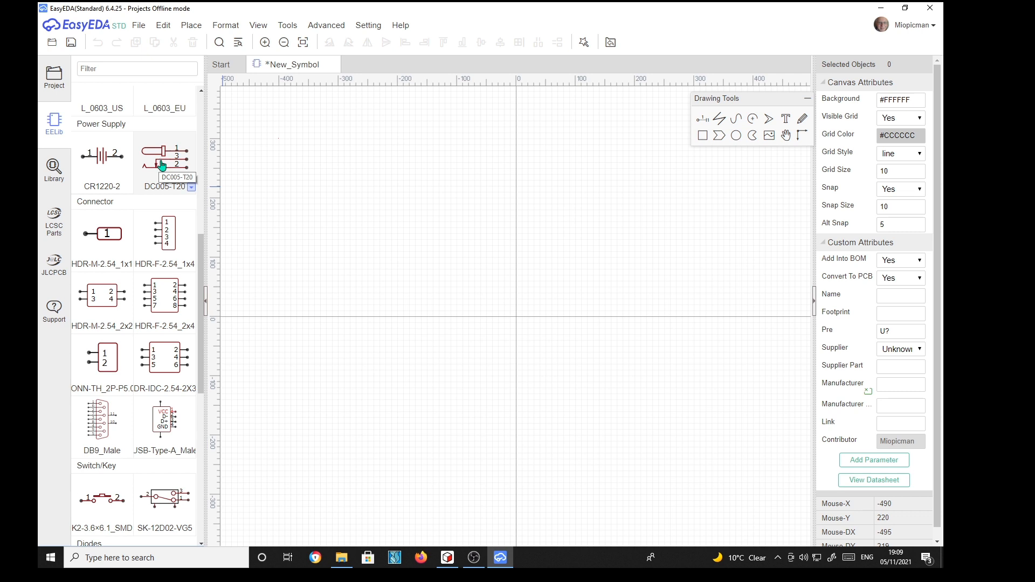
left_click(192, 188)
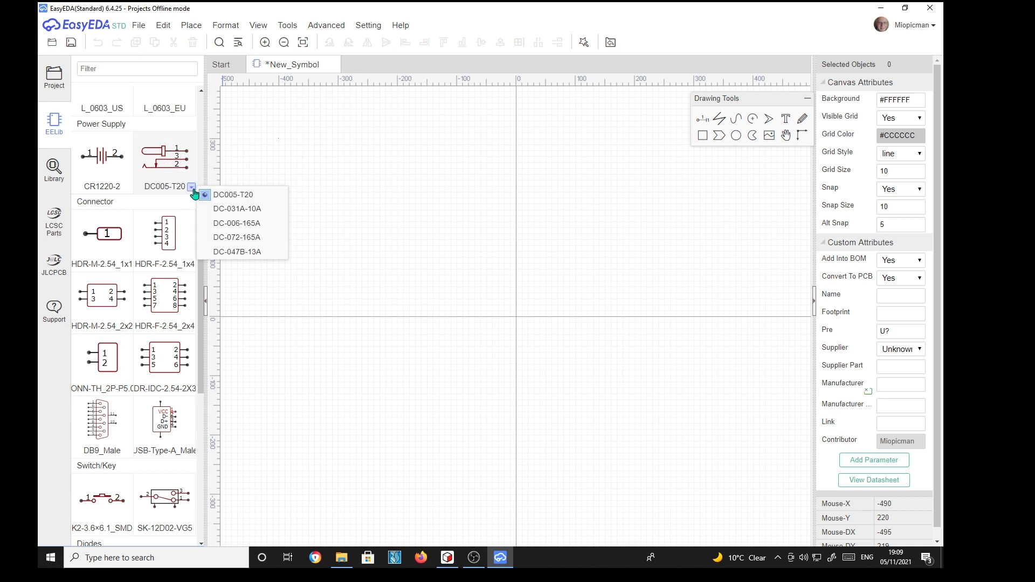
left_click(239, 209)
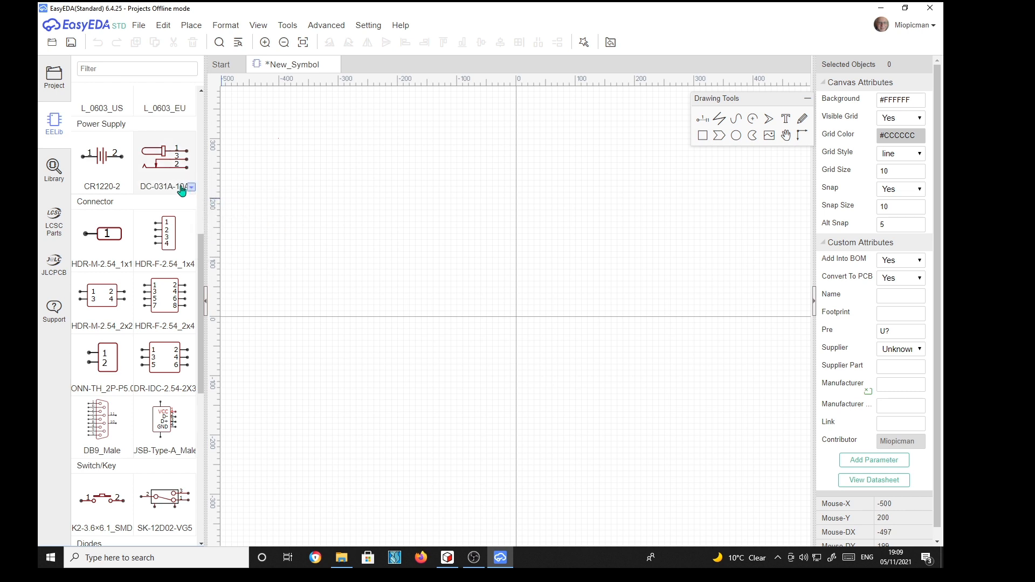
left_click(193, 189)
left_click(238, 223)
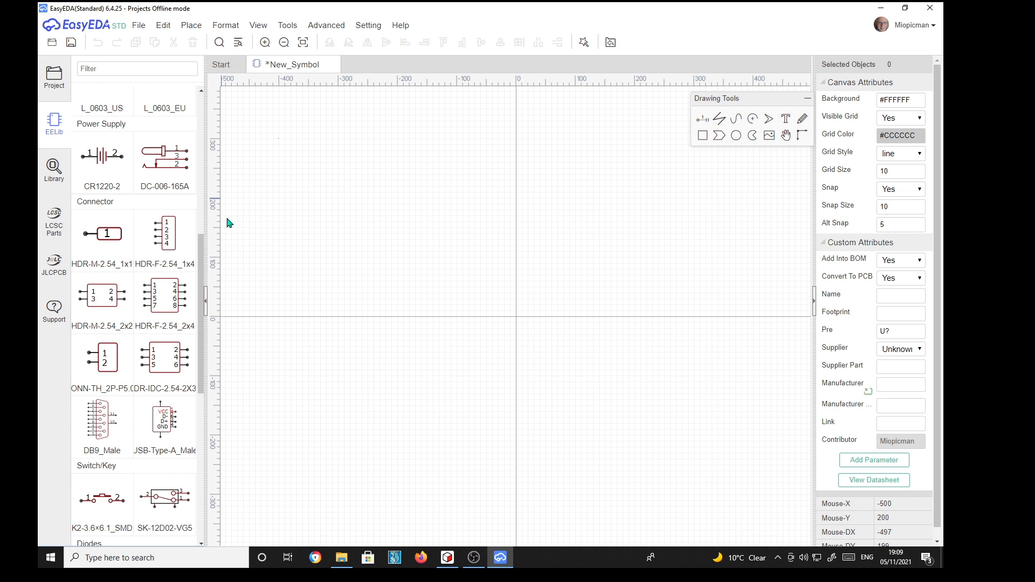
left_click(192, 190)
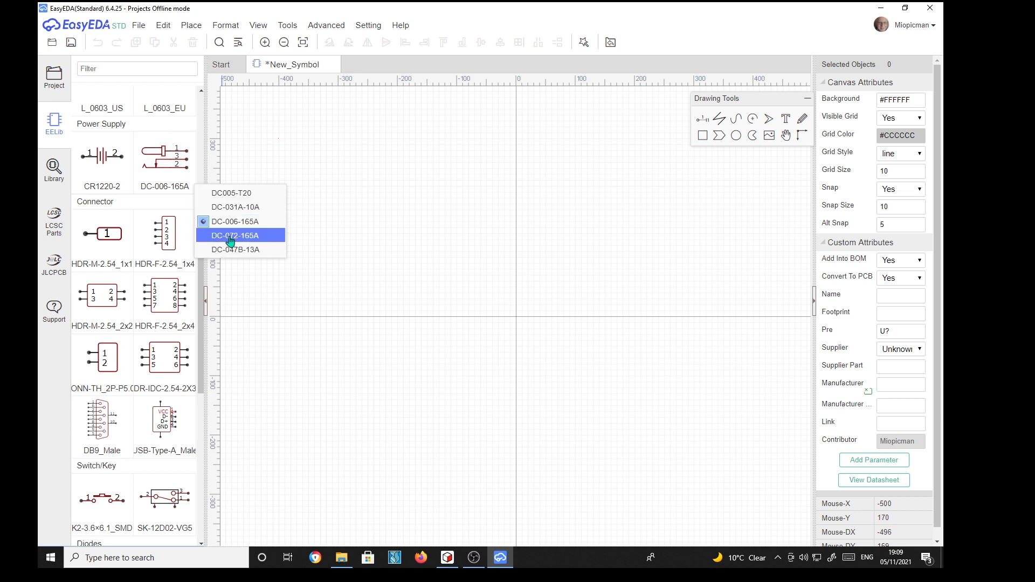
left_click(230, 236)
left_click(192, 189)
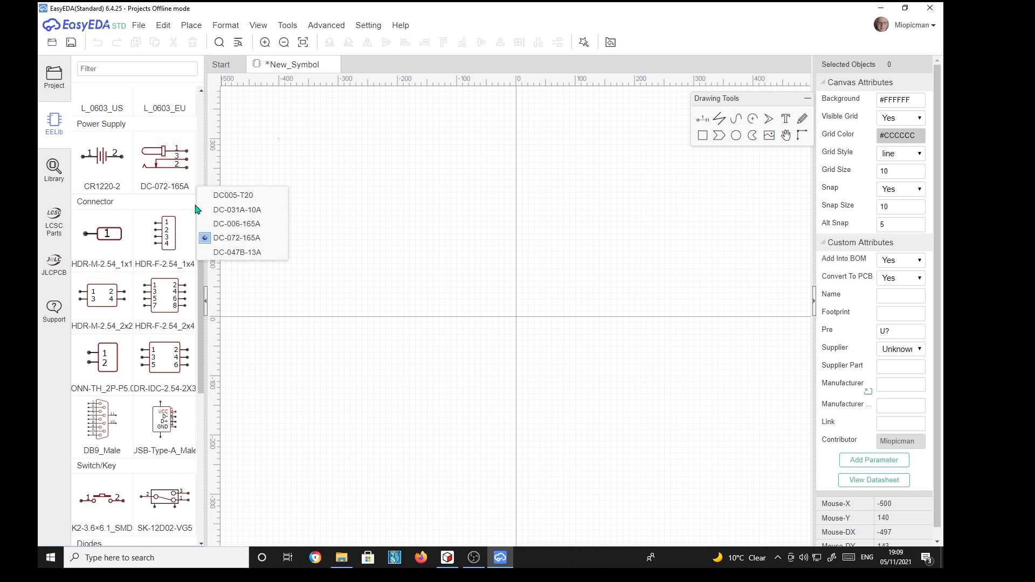
left_click(241, 251)
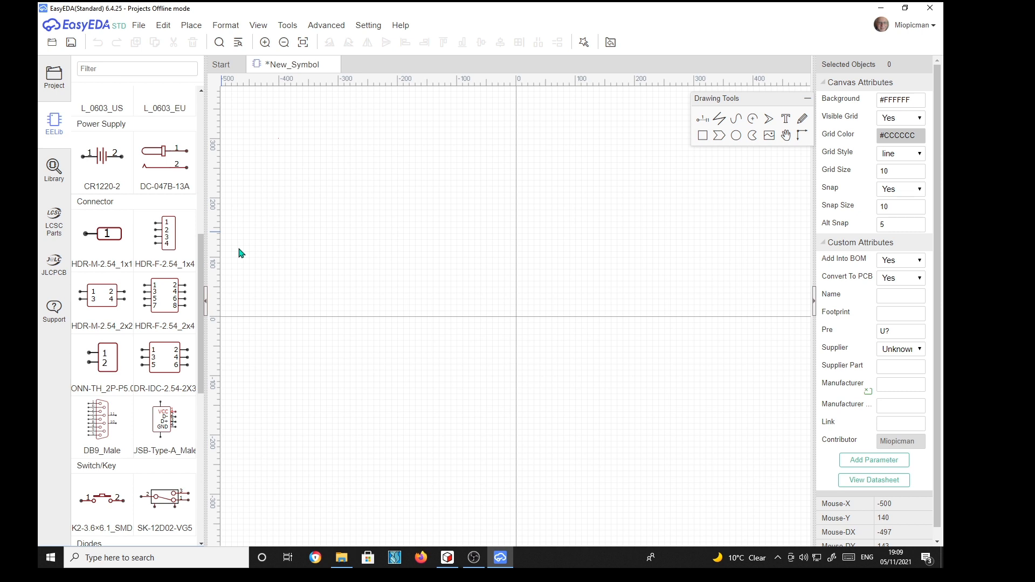
left_click(192, 189)
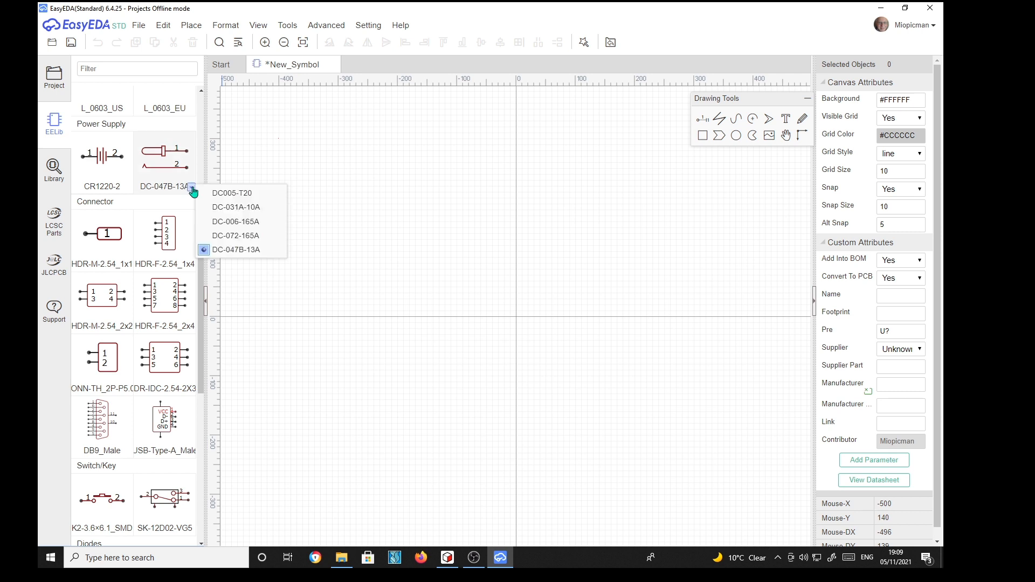
left_click(222, 195)
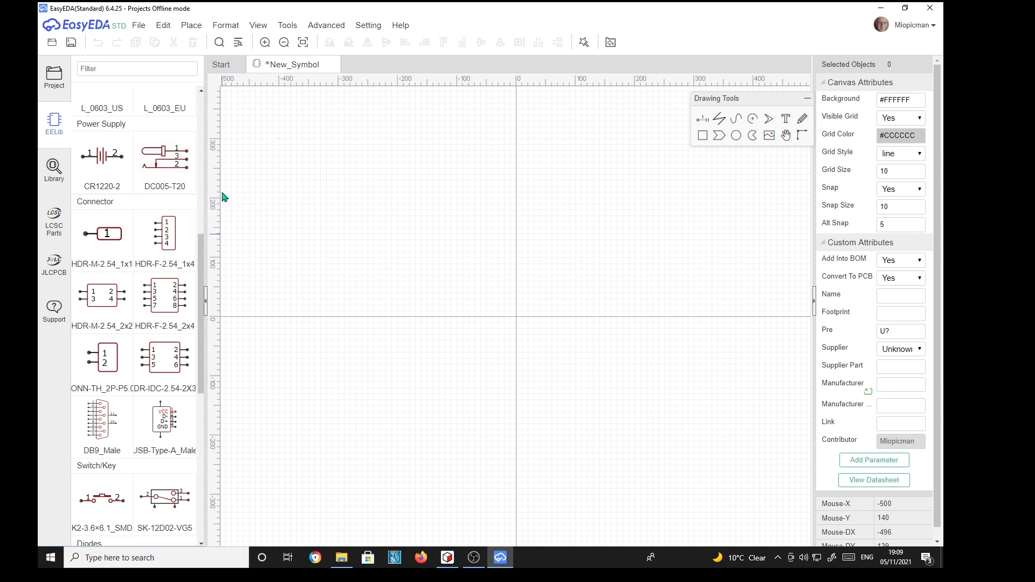
Open the DC005-T20 symbol for editing and delete its barrel outline together with pin 1.
left_click(167, 159)
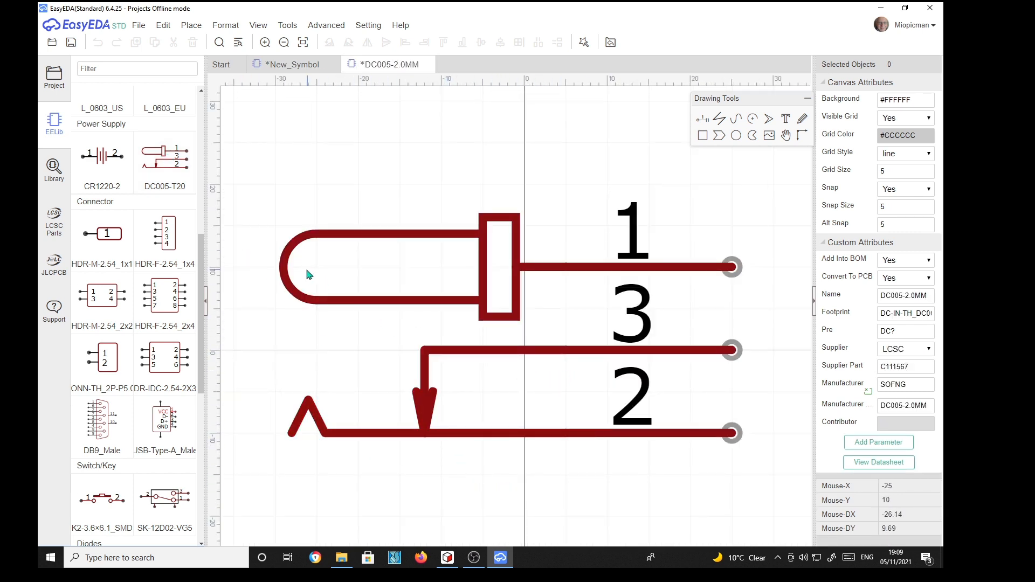
left_click_drag(251, 136, 774, 332)
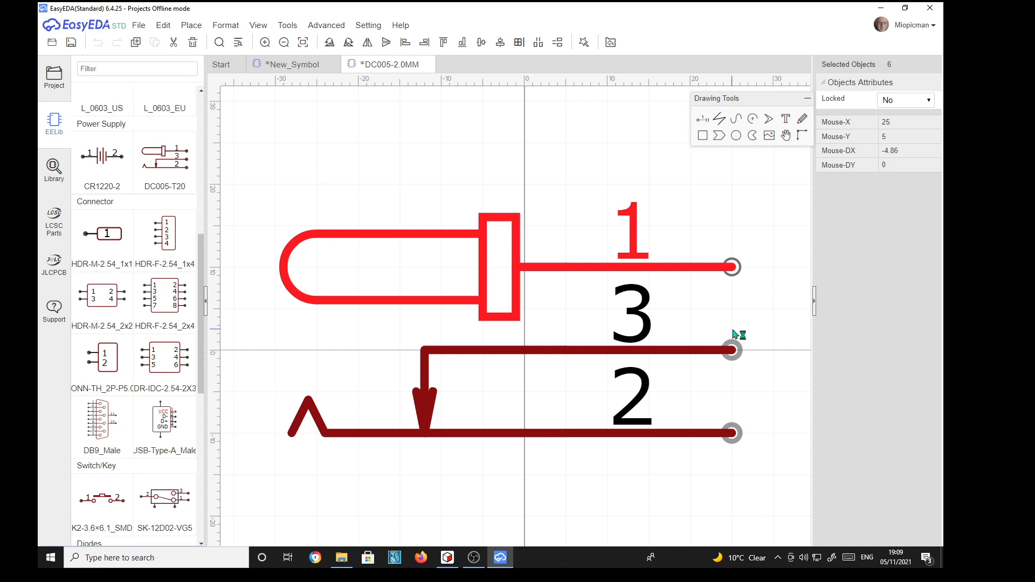
key("Delete")
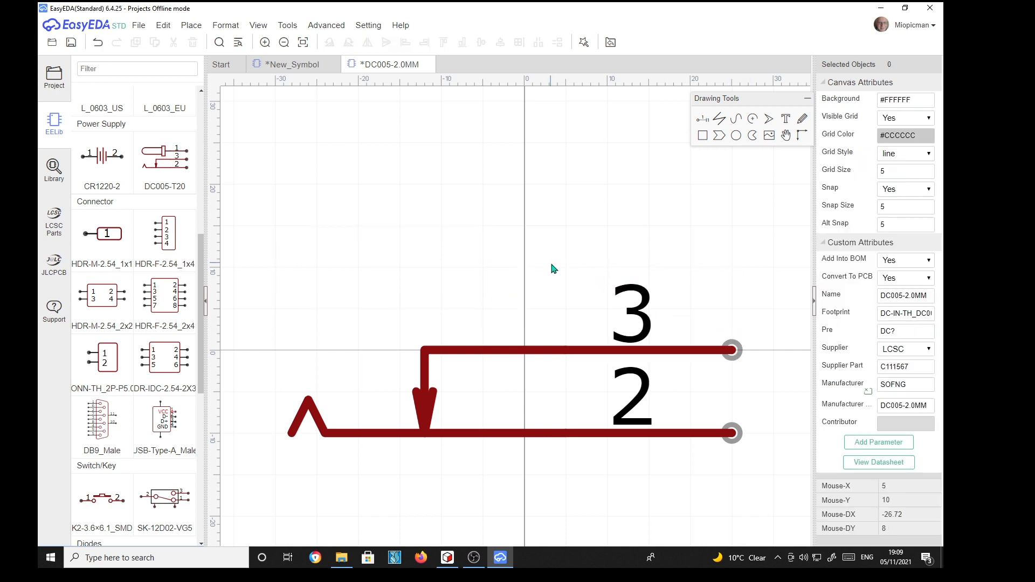
Duplicate the switched contact with pins 3 and 2, placing the copy about 25 units above and 15 units left of the original.
scroll(549, 269, "up", 2)
scroll(549, 269, "down", 5)
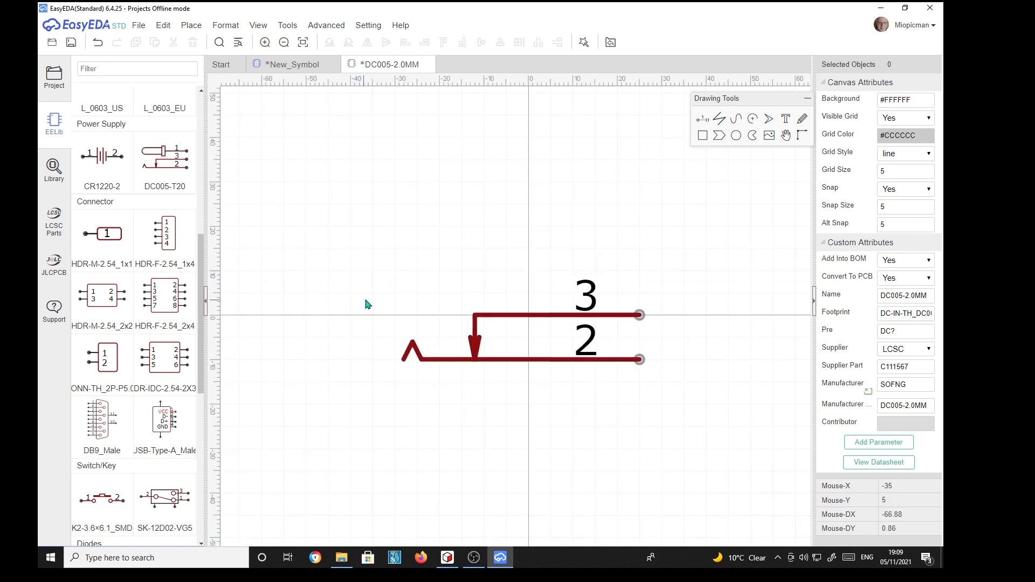
left_click_drag(359, 229, 688, 412)
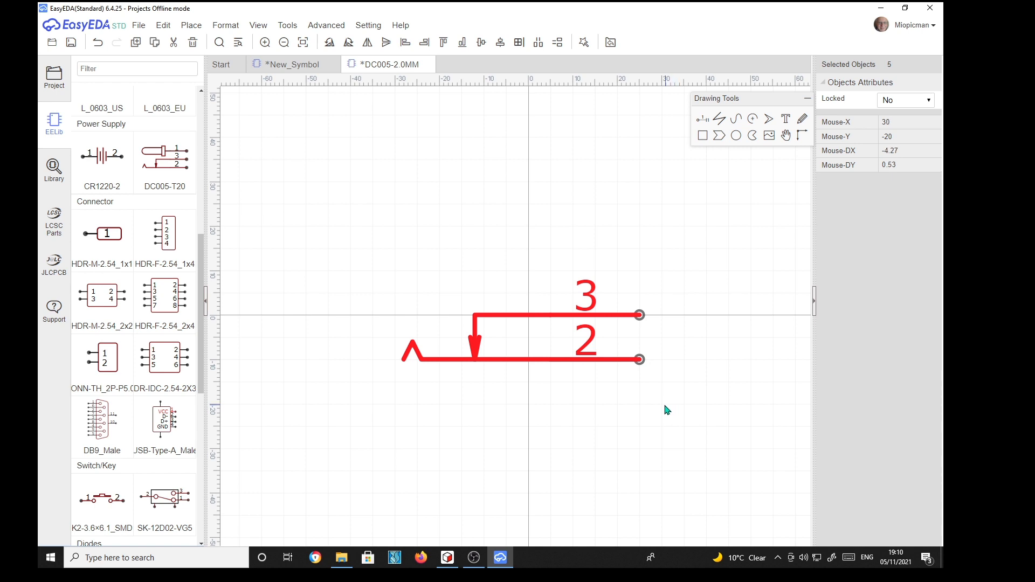
key("ctrl+v")
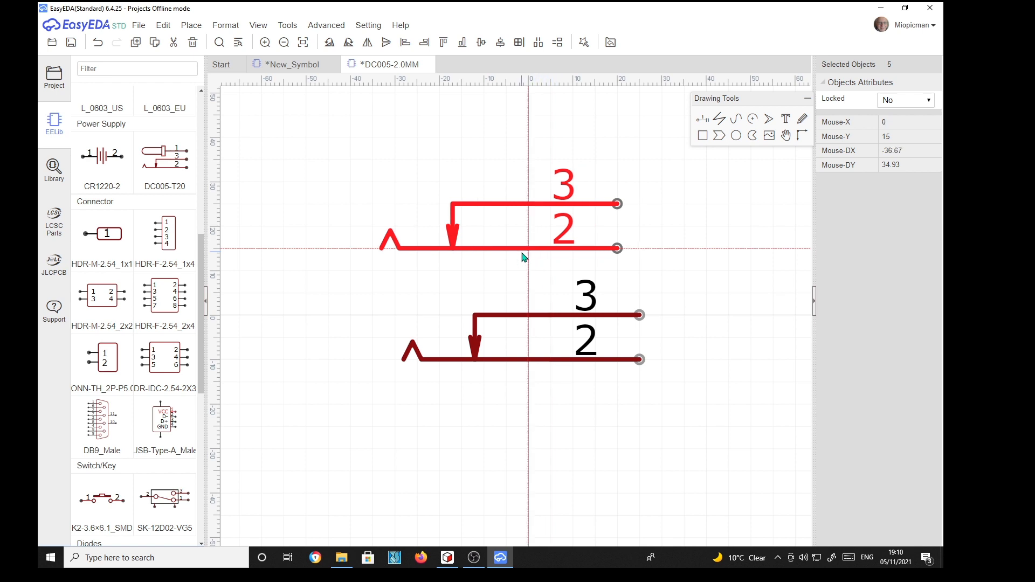
left_click(492, 256)
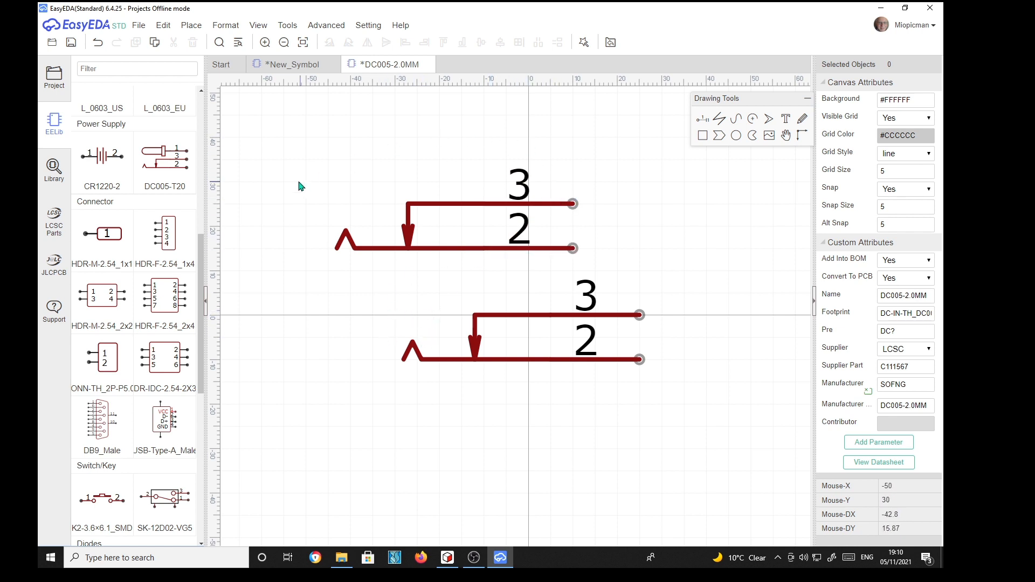
Flip the upper contact vertically and duplicate it, placing the copy about 25 units above and 15 units left of it.
left_click_drag(276, 136, 654, 279)
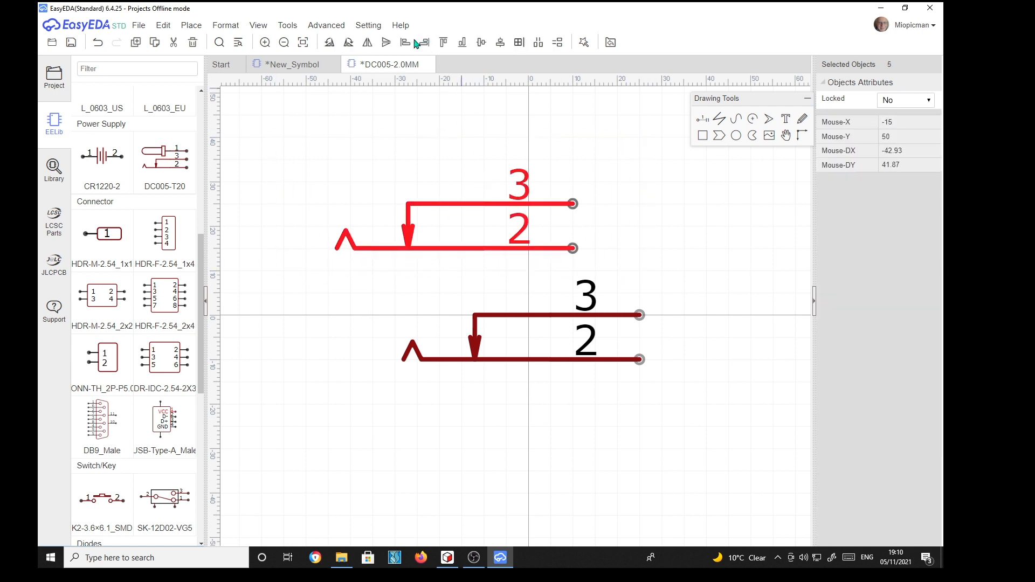
left_click(386, 43)
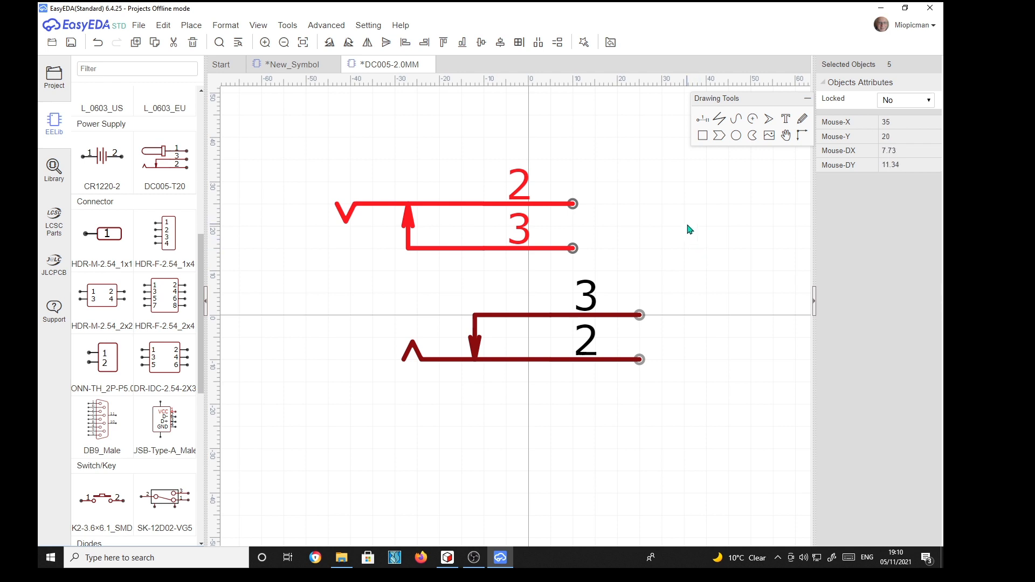
scroll(691, 291, "up", 3)
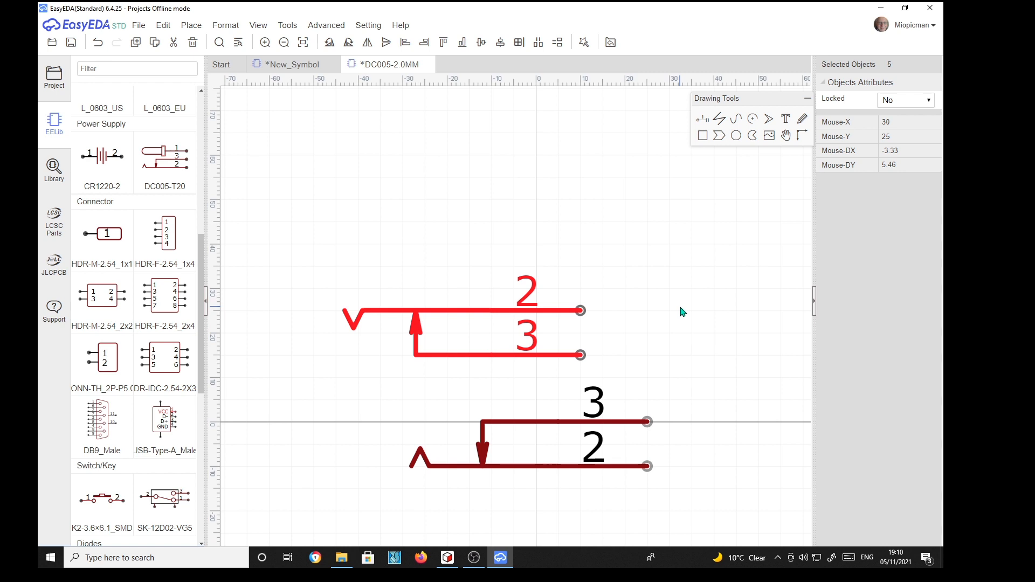
key("ctrl+v")
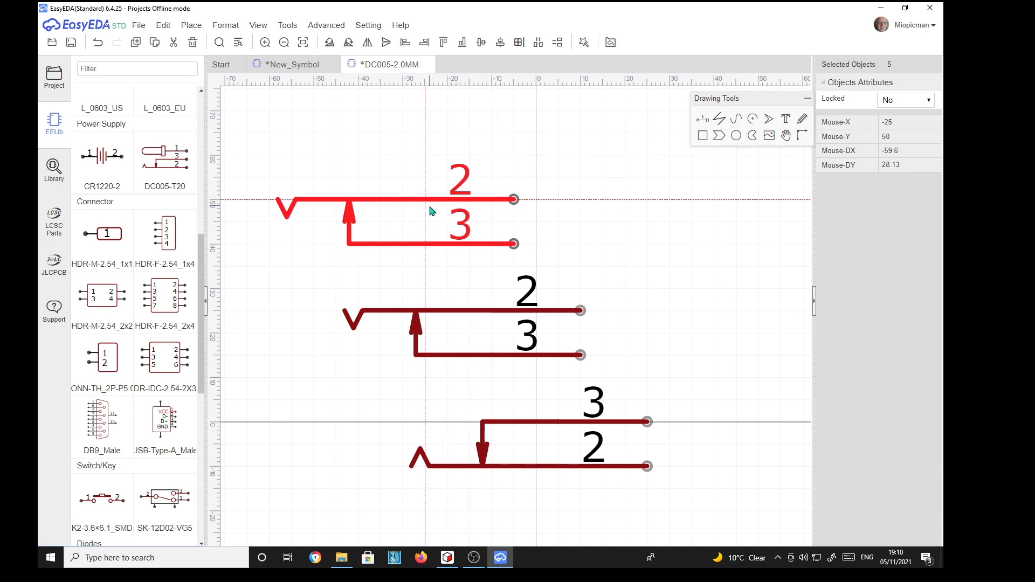
left_click(431, 210)
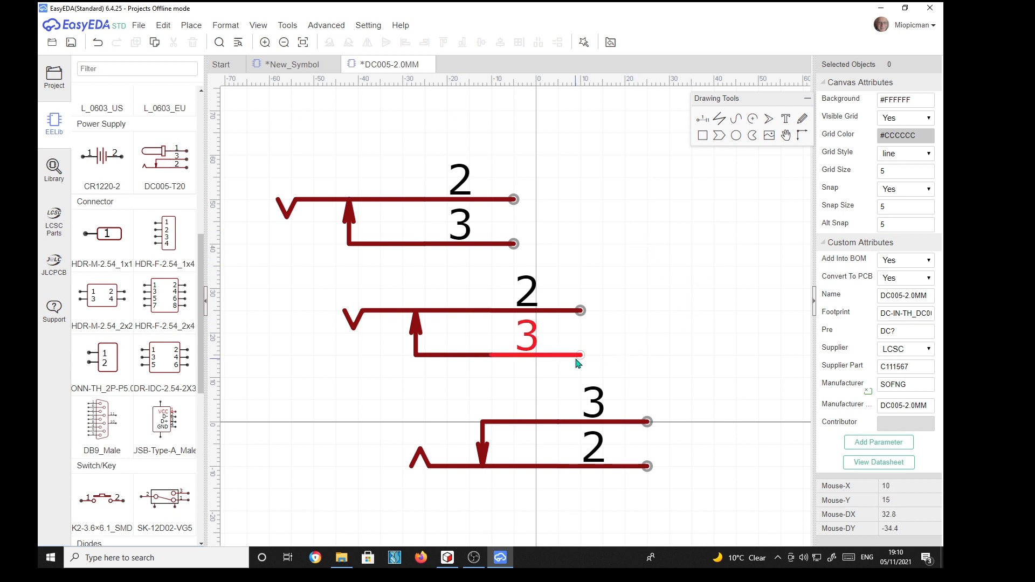
Move pins 3 and 2 of the middle contact 15 units right, aligning their ends with the bottom contact's pins at X 25.
left_click(496, 200)
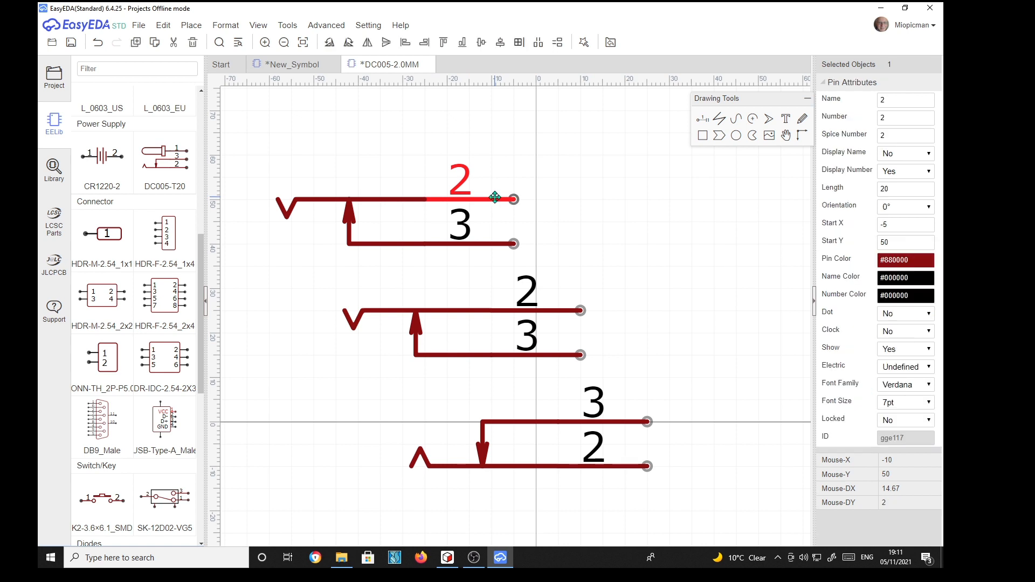
left_click(559, 355)
left_click_drag(559, 355, 621, 358)
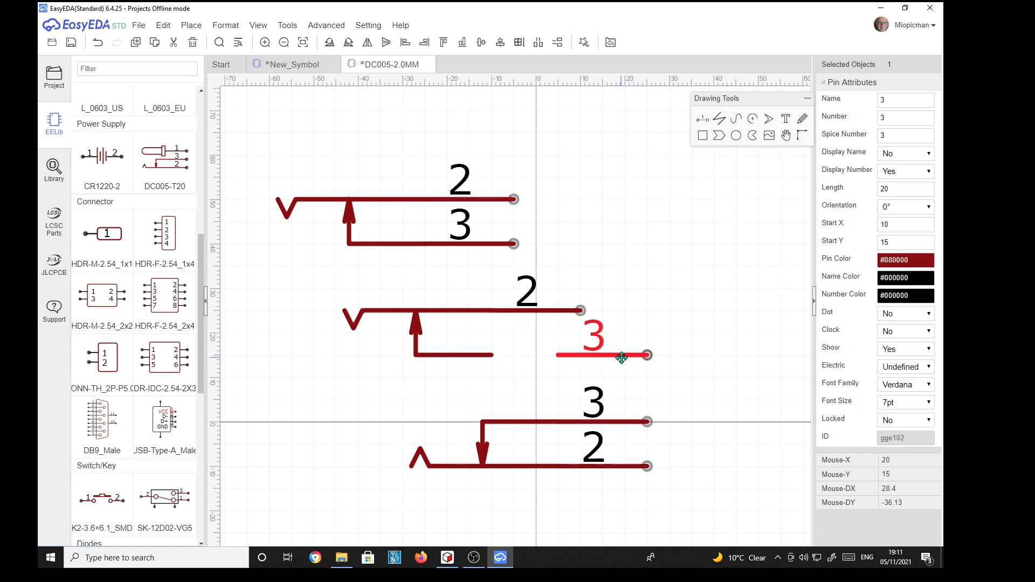
left_click(556, 312)
left_click_drag(556, 312, 621, 318)
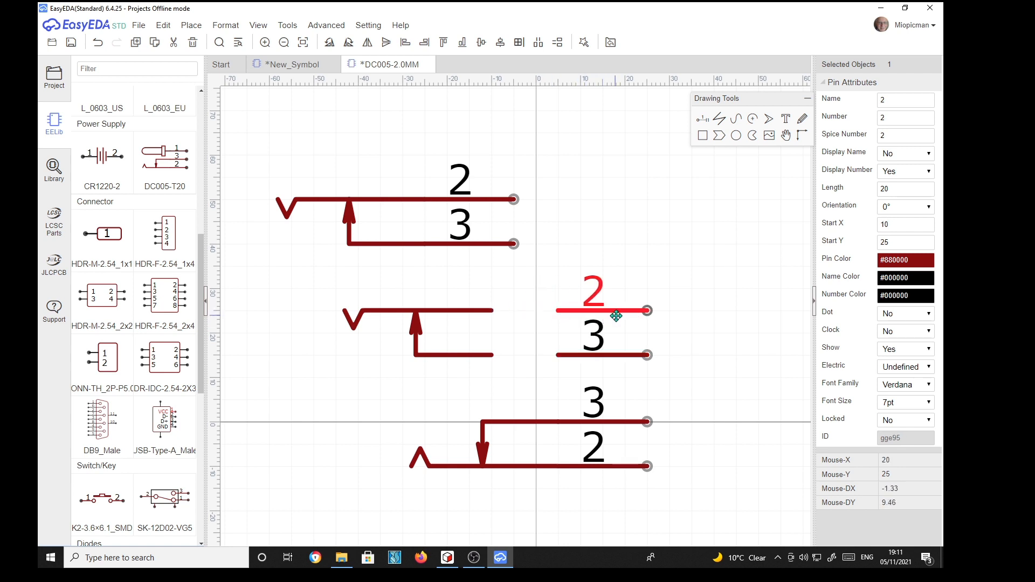
Move pins 3 and 2 of the top contact 30 units right, aligning their ends with the other pins at X 25.
left_click(498, 246)
left_click_drag(500, 246, 608, 256)
left_click(492, 201)
left_click_drag(492, 201, 620, 203)
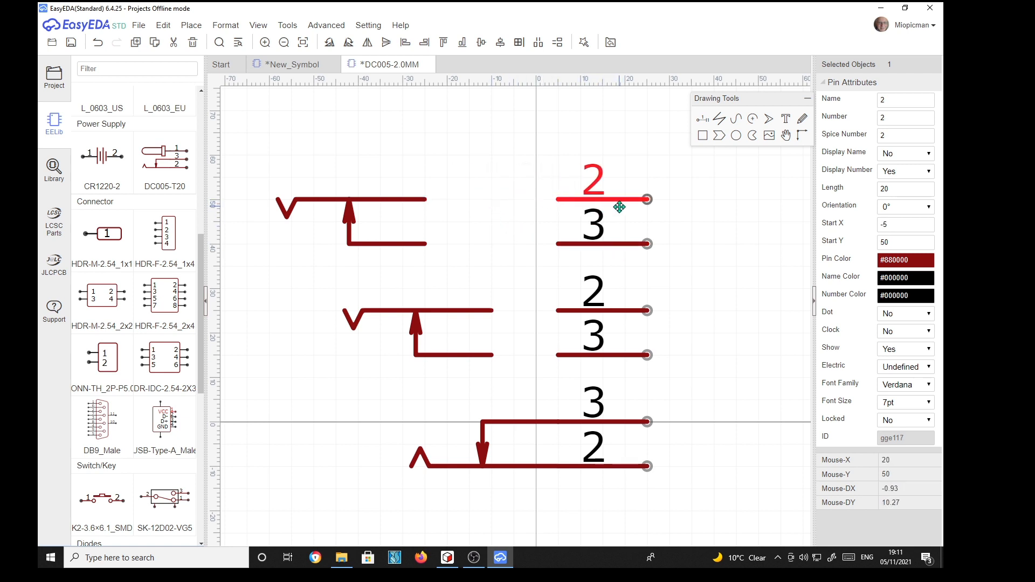
Extend both polylines of the top contact to X 5 so they meet the moved pins.
left_click(424, 201)
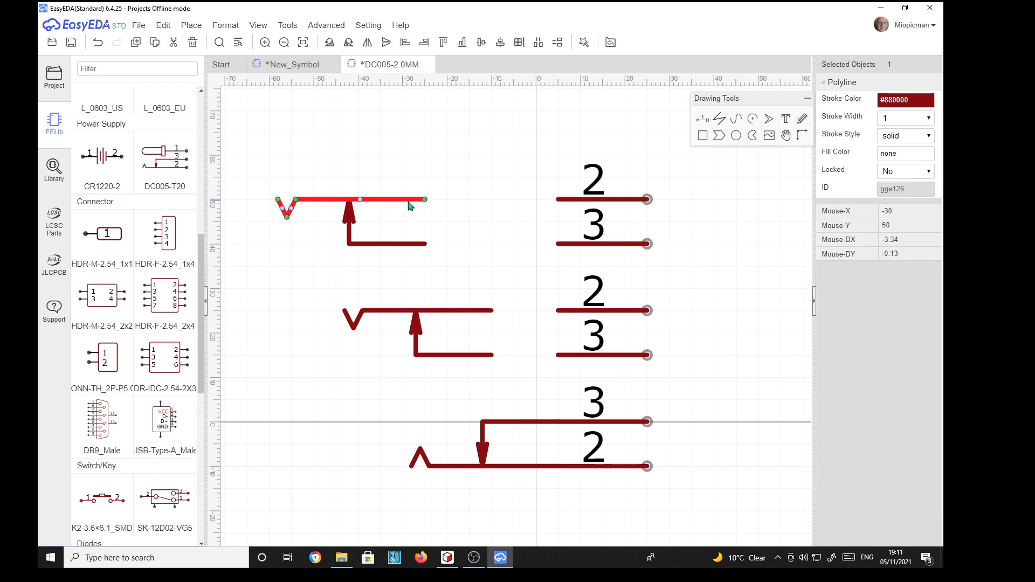
left_click_drag(426, 201, 555, 202)
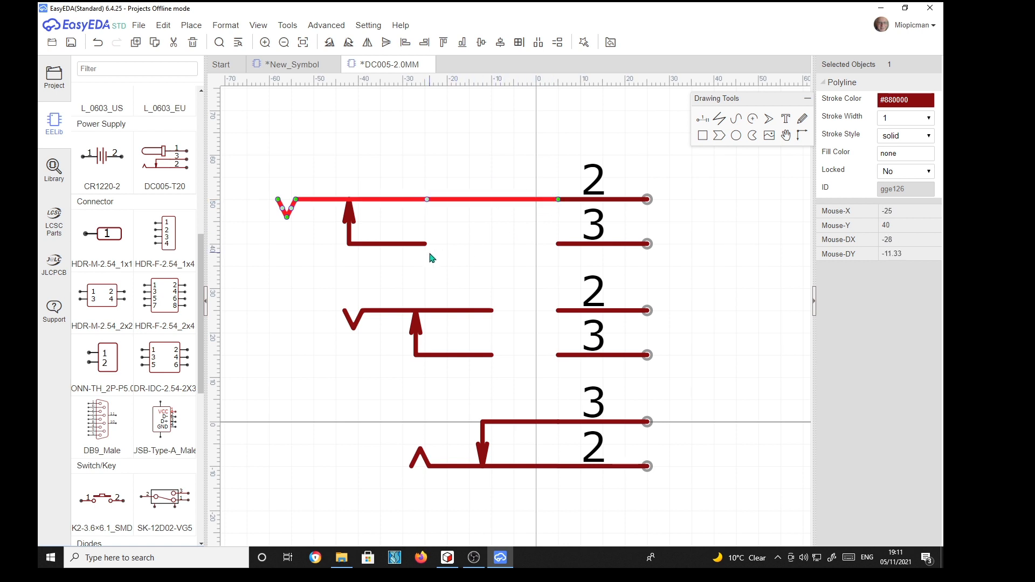
left_click(407, 245)
left_click_drag(425, 244, 557, 246)
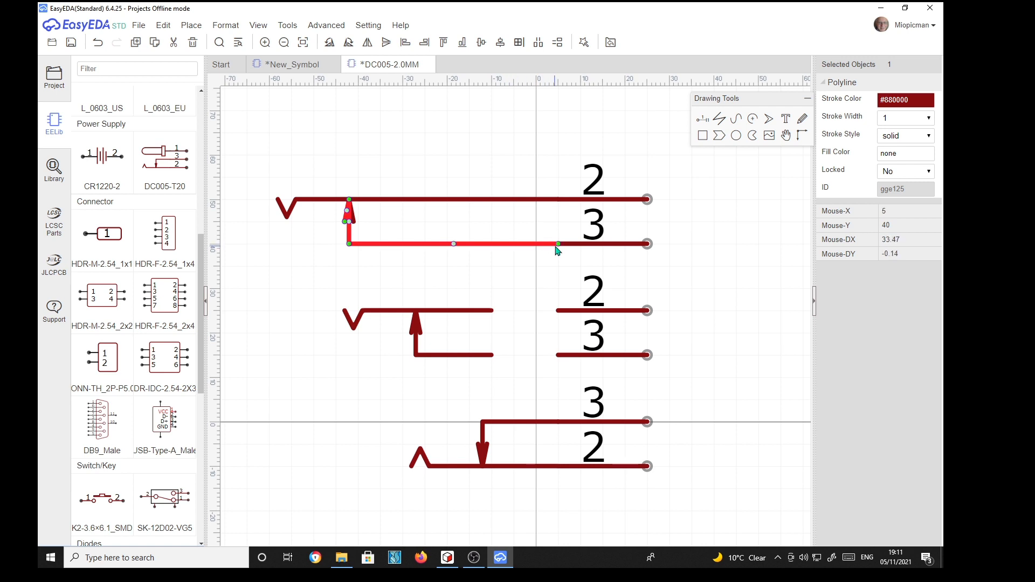
Extend both polylines of the middle contact to X 5 so they meet their pins.
left_click(494, 313)
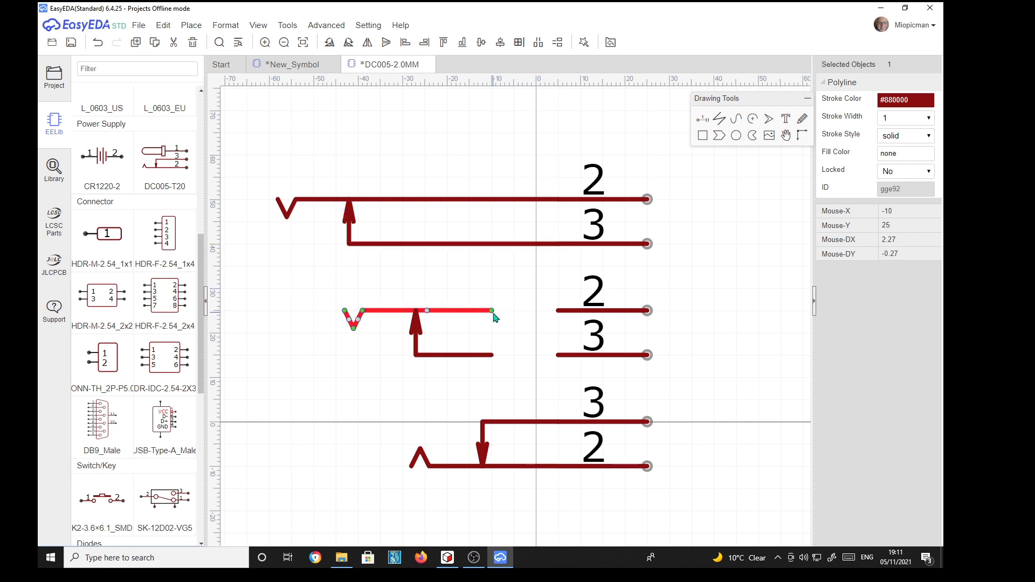
left_click_drag(493, 311, 558, 312)
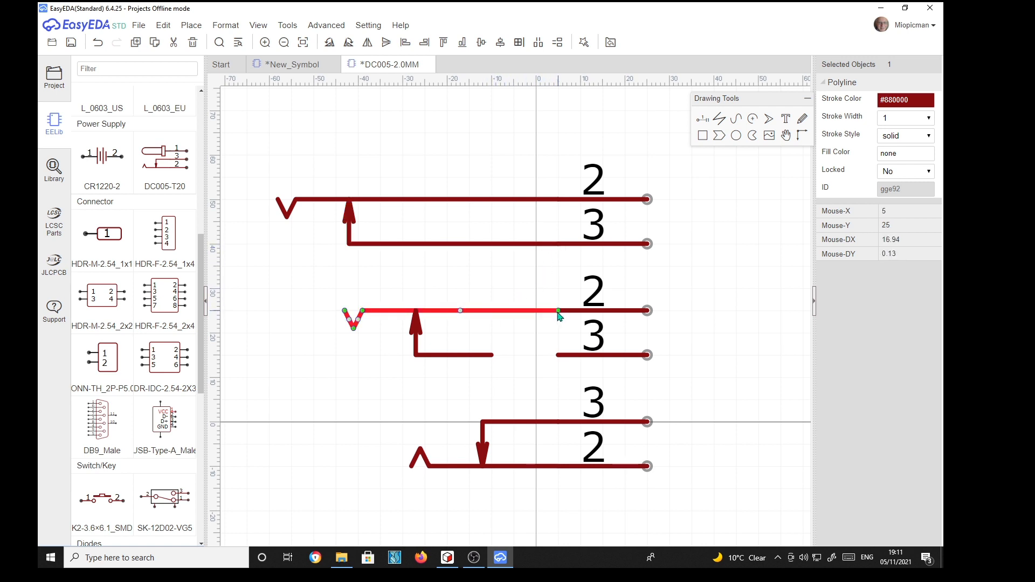
left_click(492, 355)
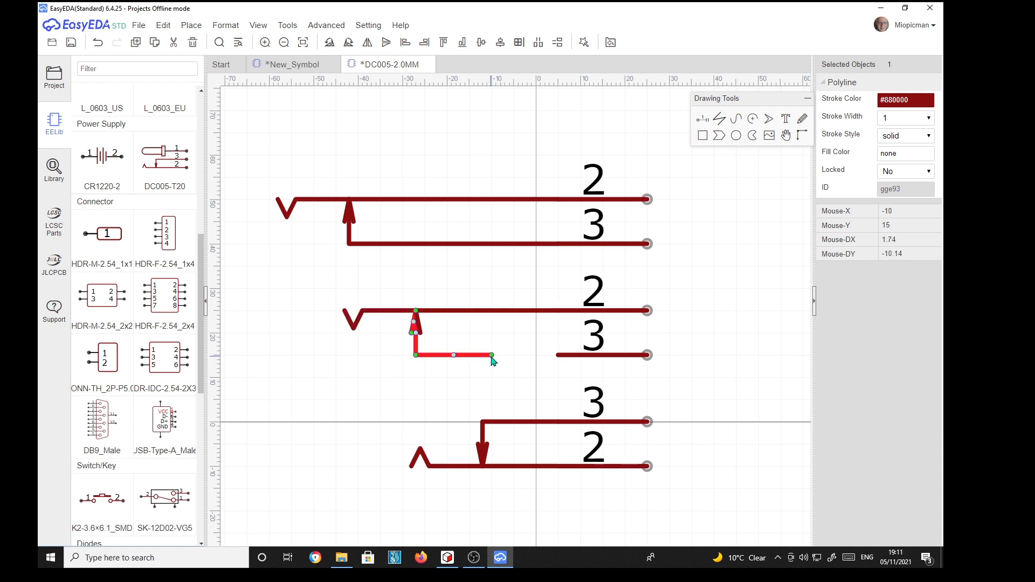
left_click_drag(492, 356, 558, 356)
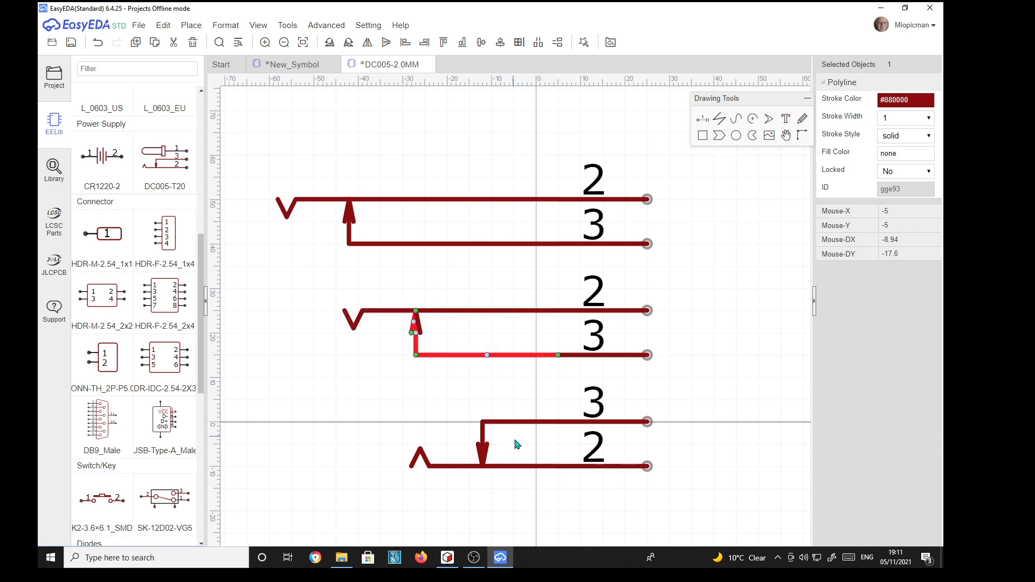
left_click(335, 423)
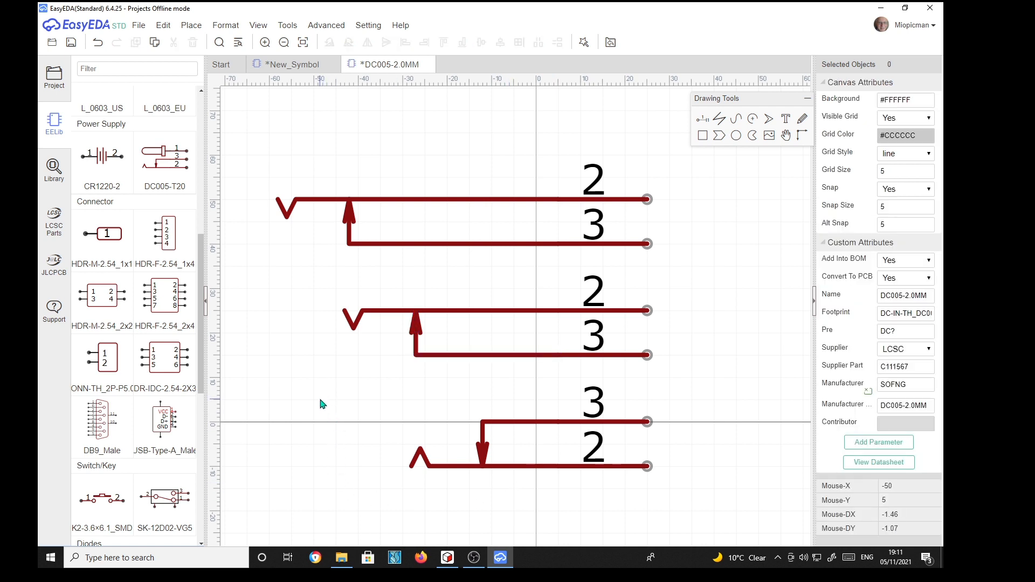
Draw a vertical rectangle about 15 units wide and 60 high left of the contacts, from (-65, -10) to (-80, 50).
right_click_drag(678, 347, 770, 347)
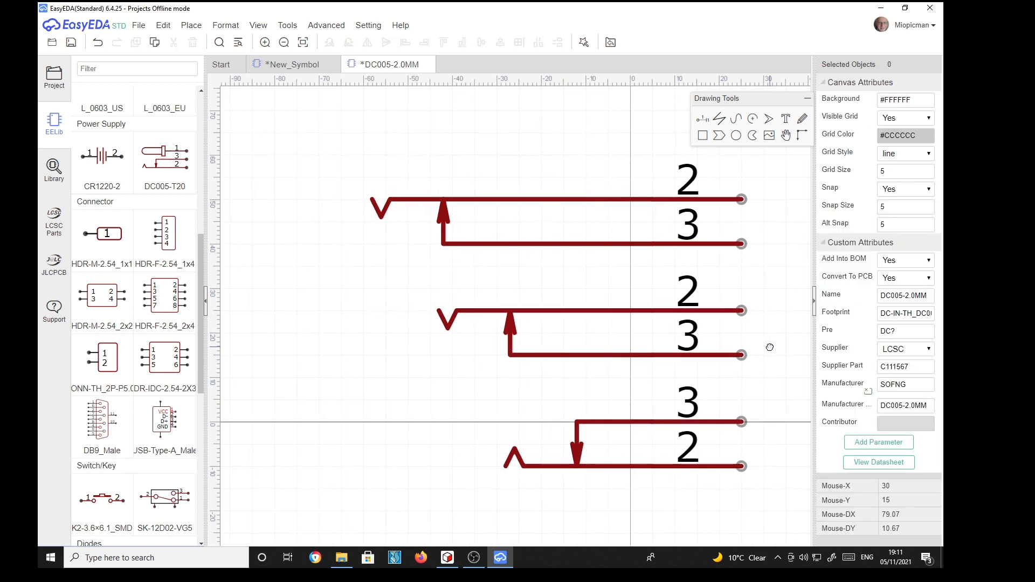
right_click_drag(634, 342, 640, 358)
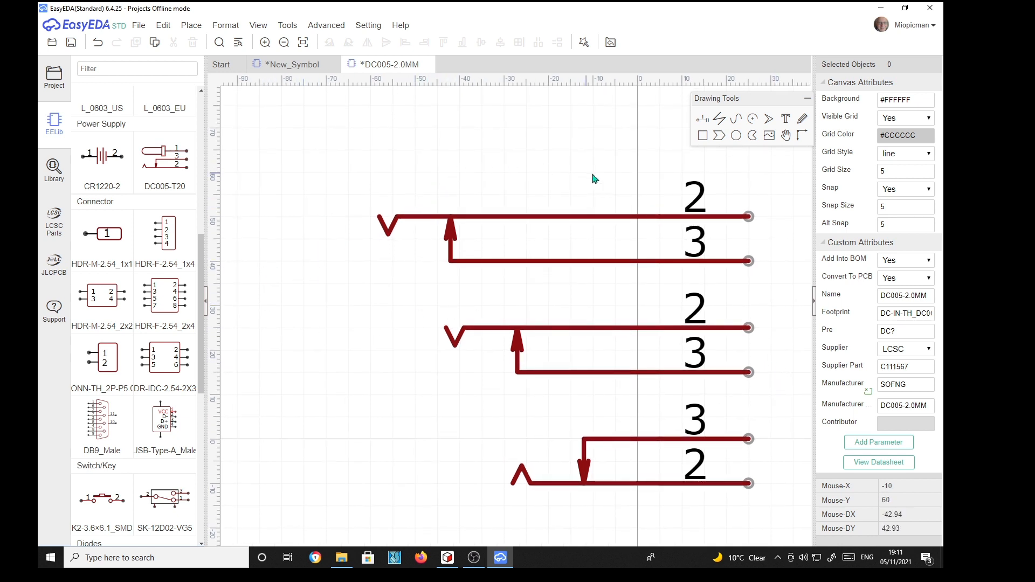
left_click(702, 135)
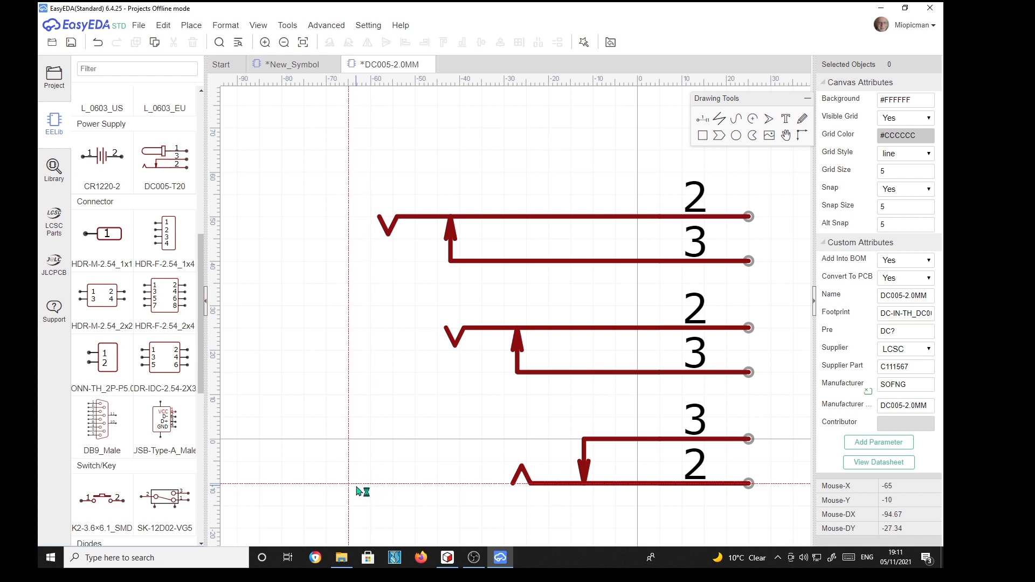
left_click(357, 483)
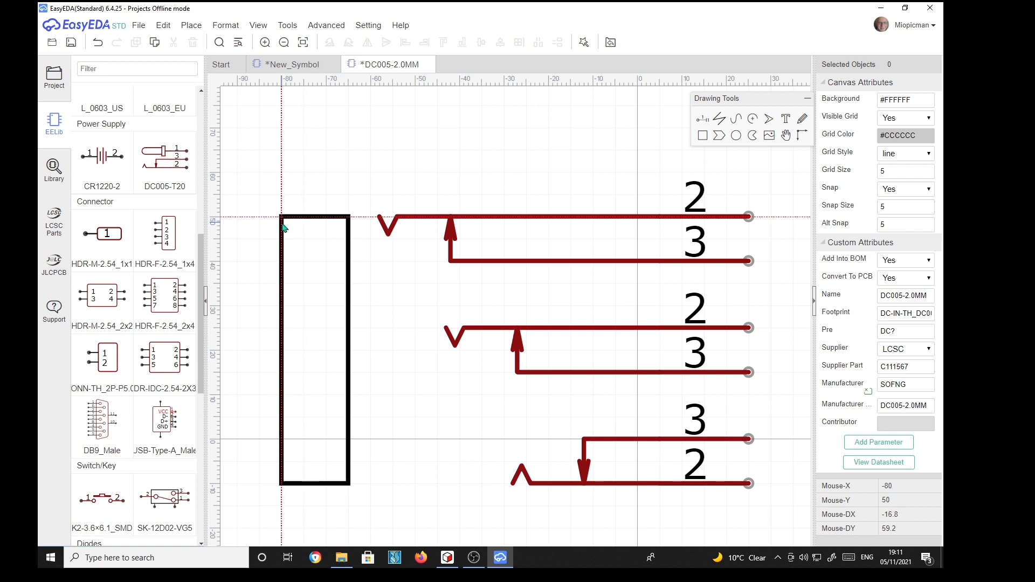
left_click(283, 225)
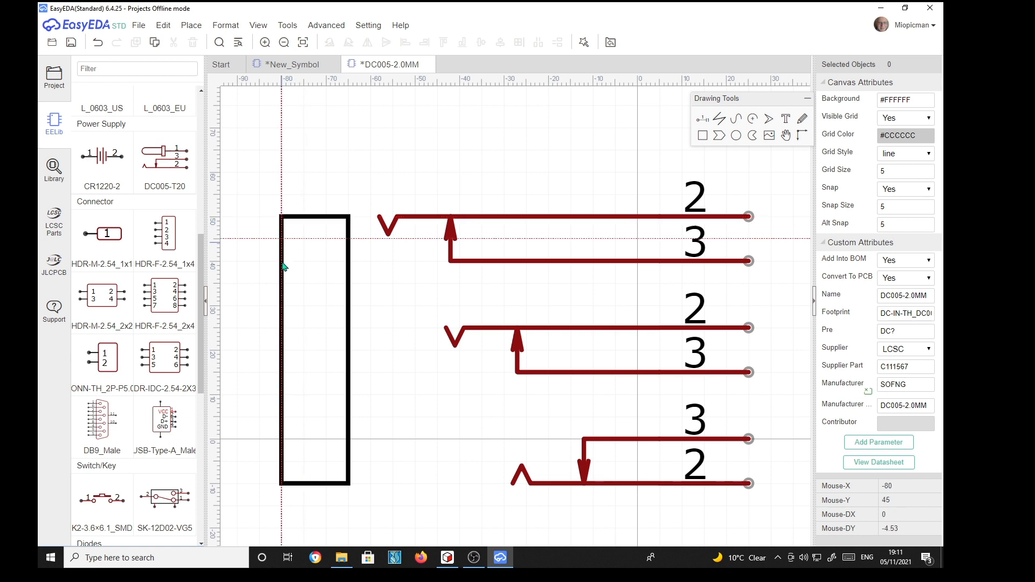
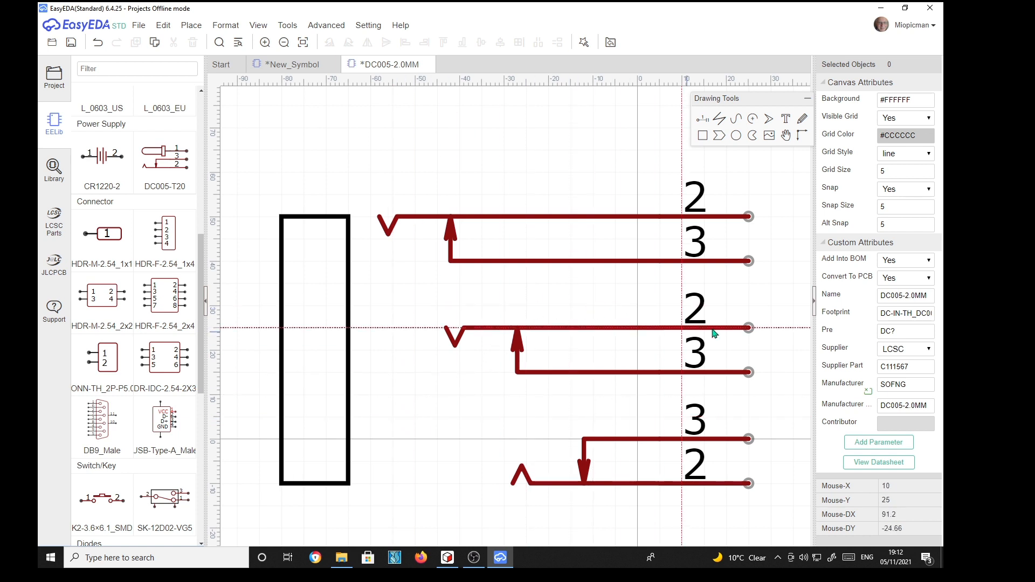
right_click_drag(758, 293, 658, 280)
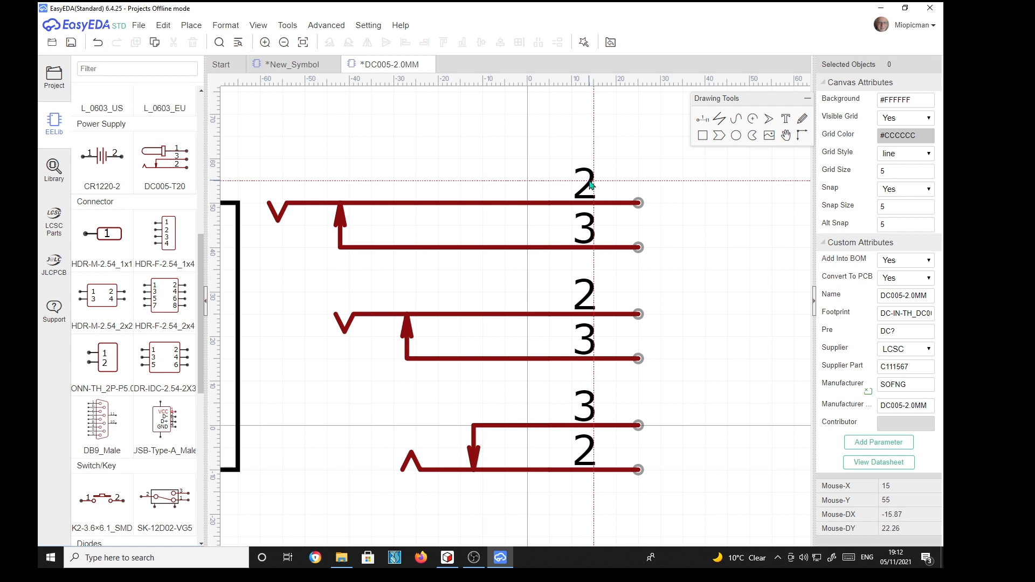
left_click_drag(592, 183, 632, 141)
key("Escape")
left_click_drag(596, 180, 663, 157)
key("Escape")
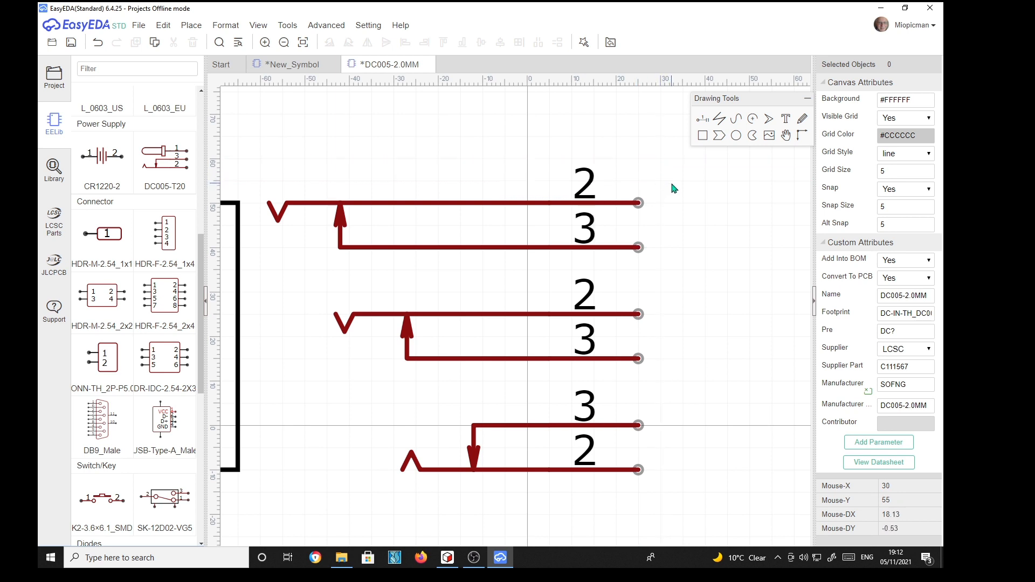
Set the top contact's upper pin to number 1, name "sleeve" and spice number 1.
left_click(593, 183)
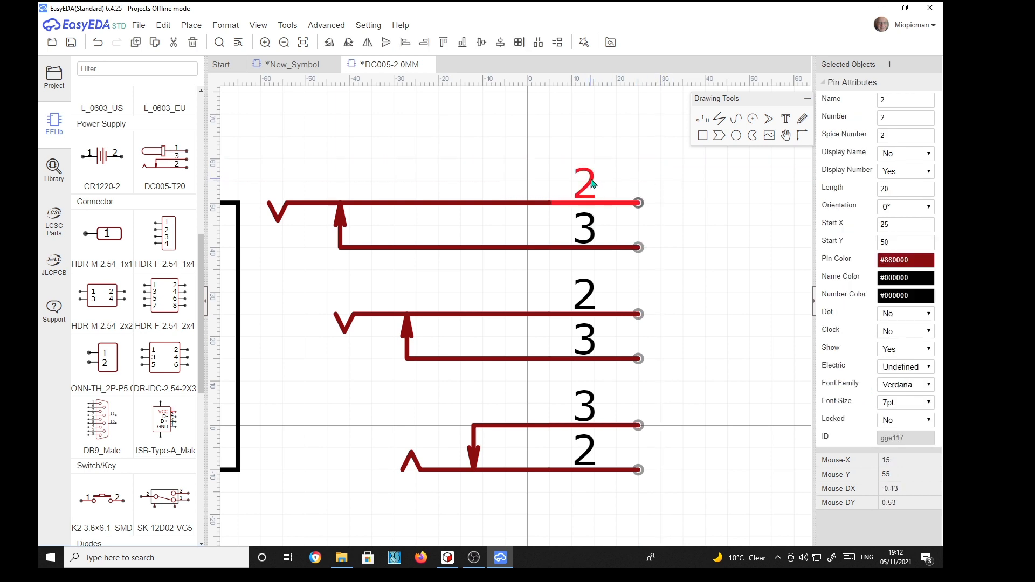
left_click(900, 120)
type("1")
left_click(904, 101)
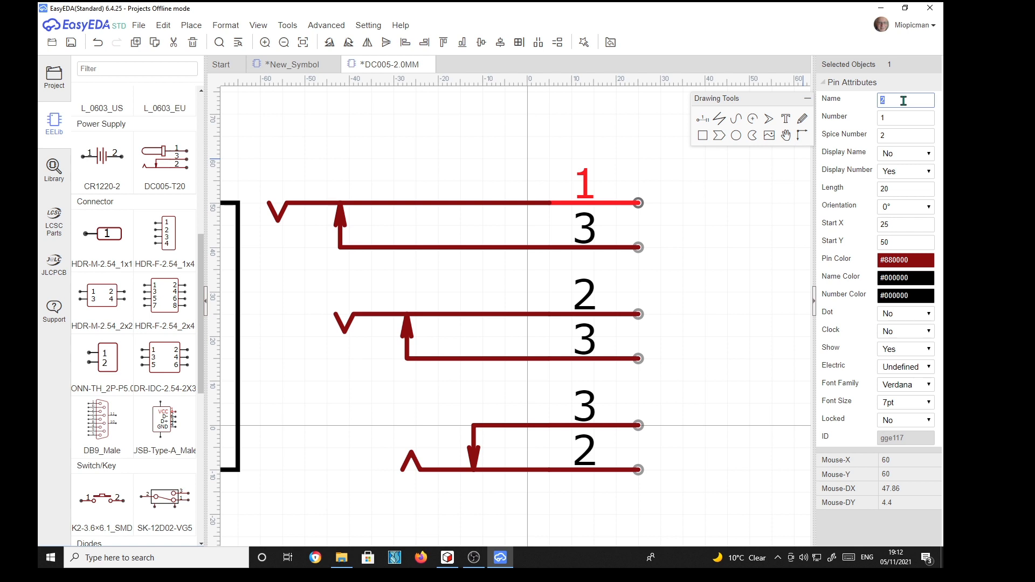
type("sleeve")
left_click(898, 138)
type("1")
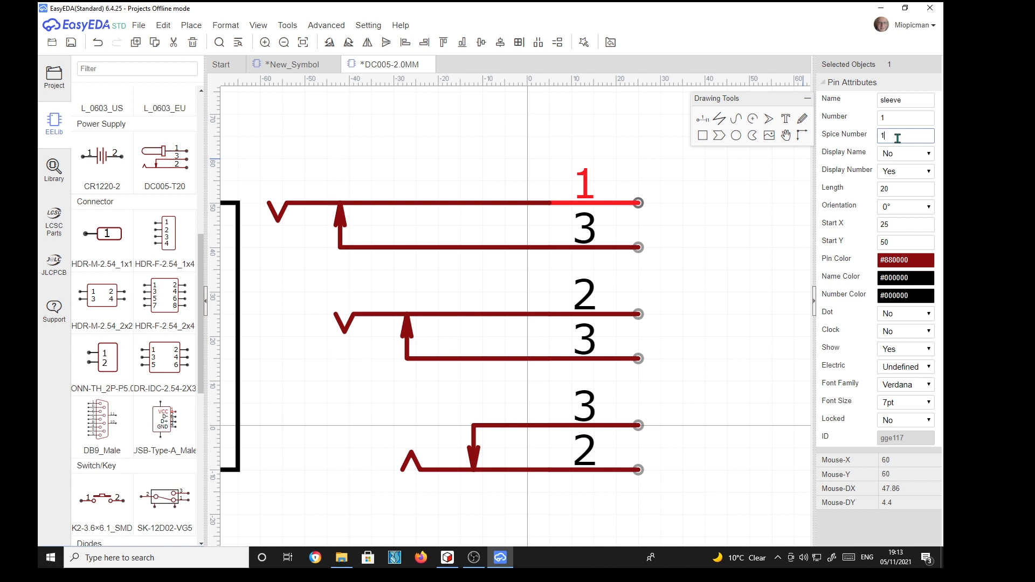
Set the top contact's lower pin to number 6, name "sleeve sw" and spice number 6.
left_click(588, 232)
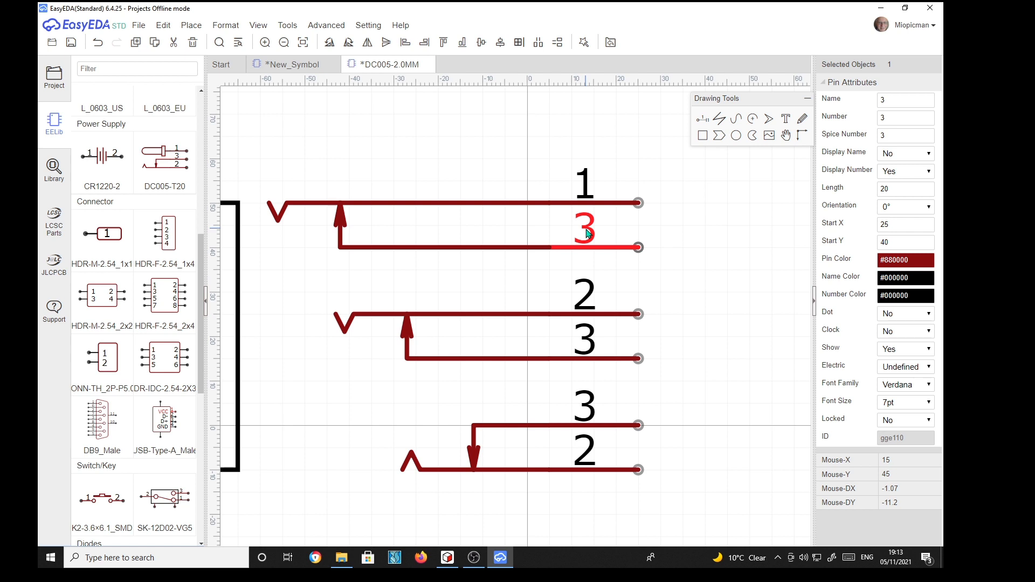
left_click(901, 119)
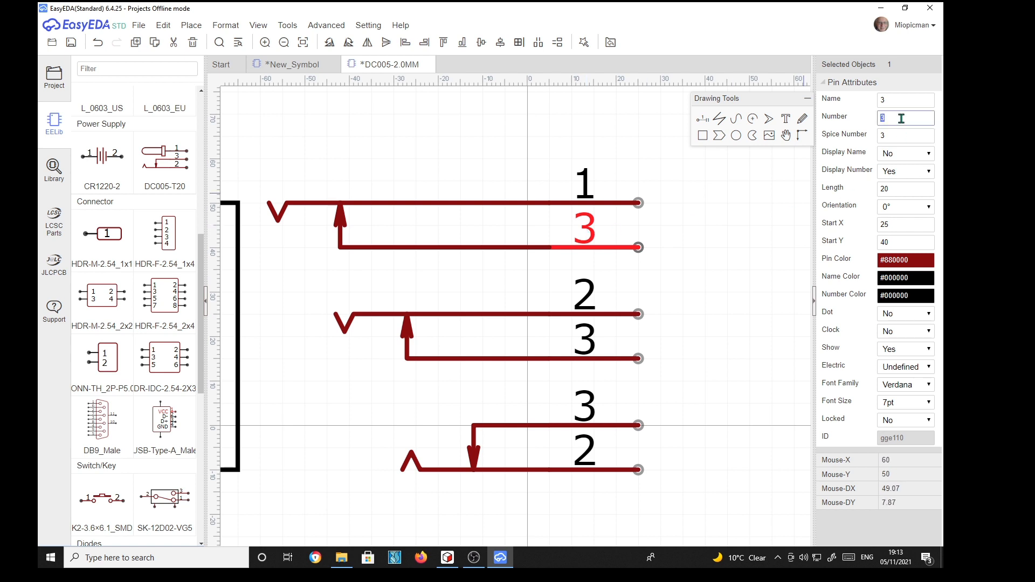
type("6")
left_click(902, 100)
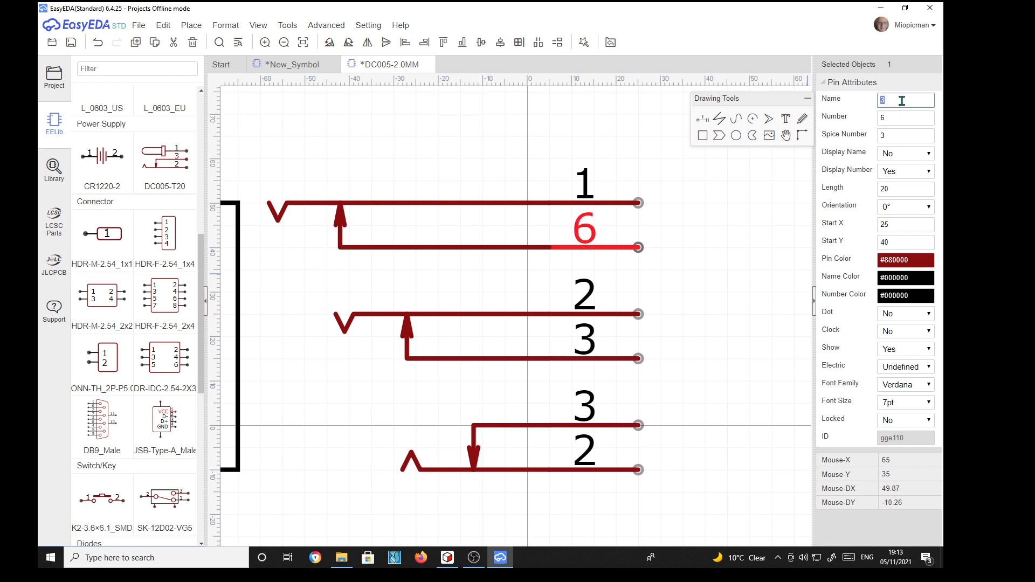
type("sleeve sw")
double_click(898, 135)
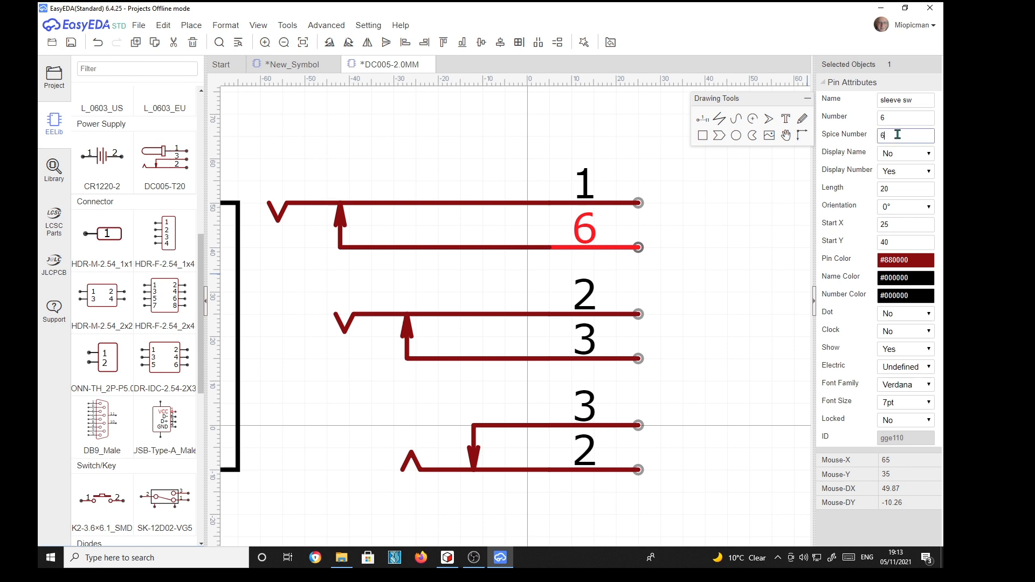
Name the middle contact's upper pin "ring".
left_click(590, 300)
double_click(898, 100)
type("ring")
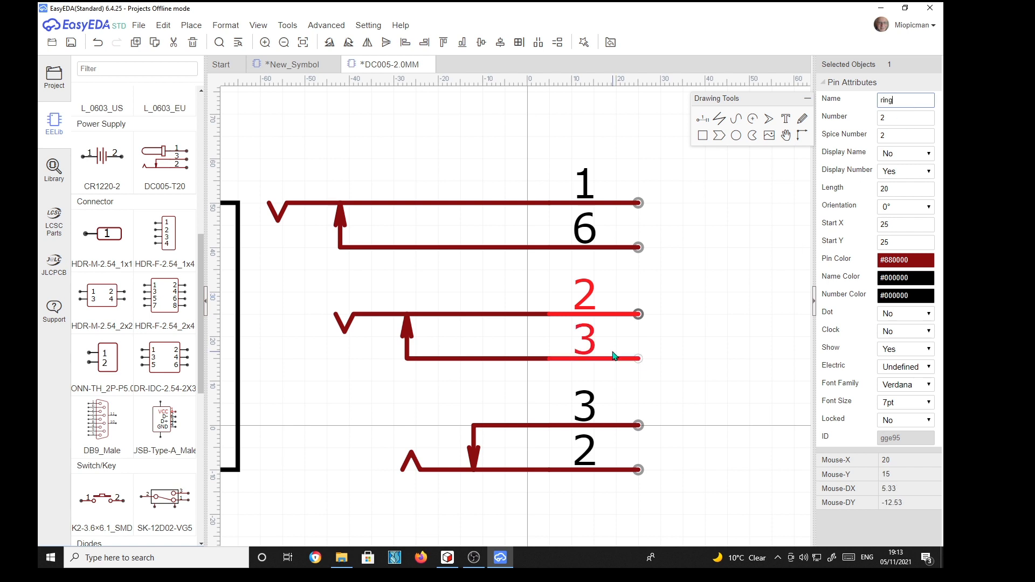
Set the middle contact's lower pin to number 5, spice number 5 and name "ring sw".
left_click(588, 338)
double_click(902, 117)
type("5")
key("shift+Tab")
type("ring sw")
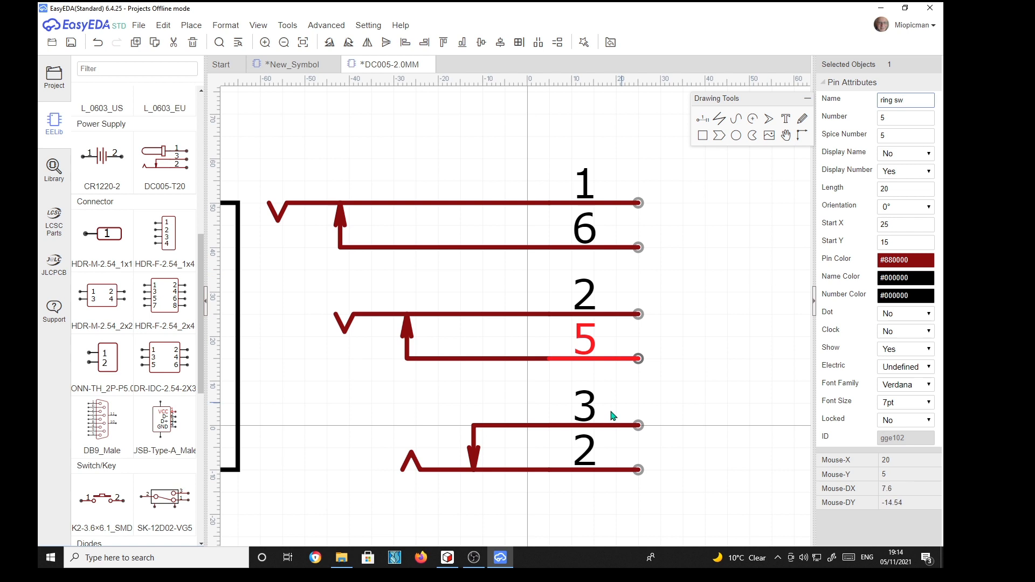
Set the bottom contact's upper pin to spice number 4, number 4 and name "ring sw".
left_click(588, 411)
left_click(899, 136)
type("4")
left_click(899, 118)
type("4")
key("shift+Tab")
type("ring sw")
Set the bottom contact's lower pin to number 3, spice number 3 and name "tip".
left_click(589, 460)
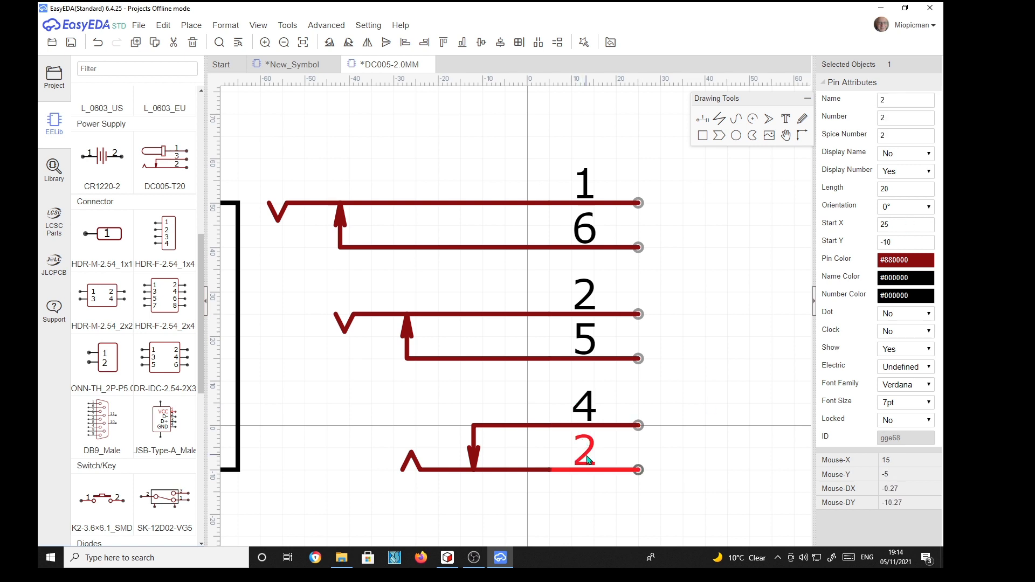
double_click(894, 118)
type("3")
double_click(898, 99)
type("tip")
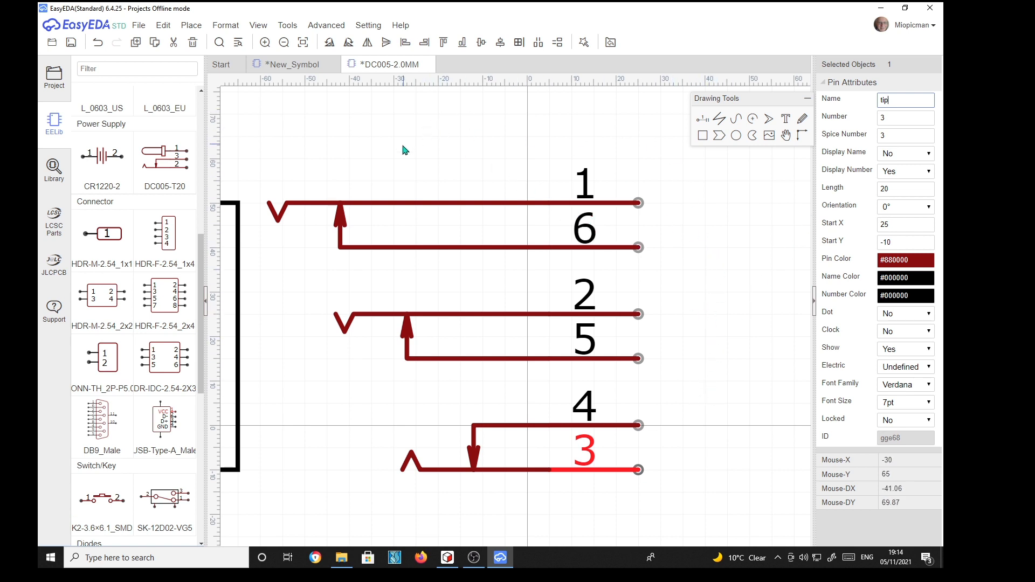
Start saving the symbol as "Bulgin stereo jack skt", with the listed supplier Unknown and the custom supplier Bulgin.
left_click(138, 25)
left_click(159, 87)
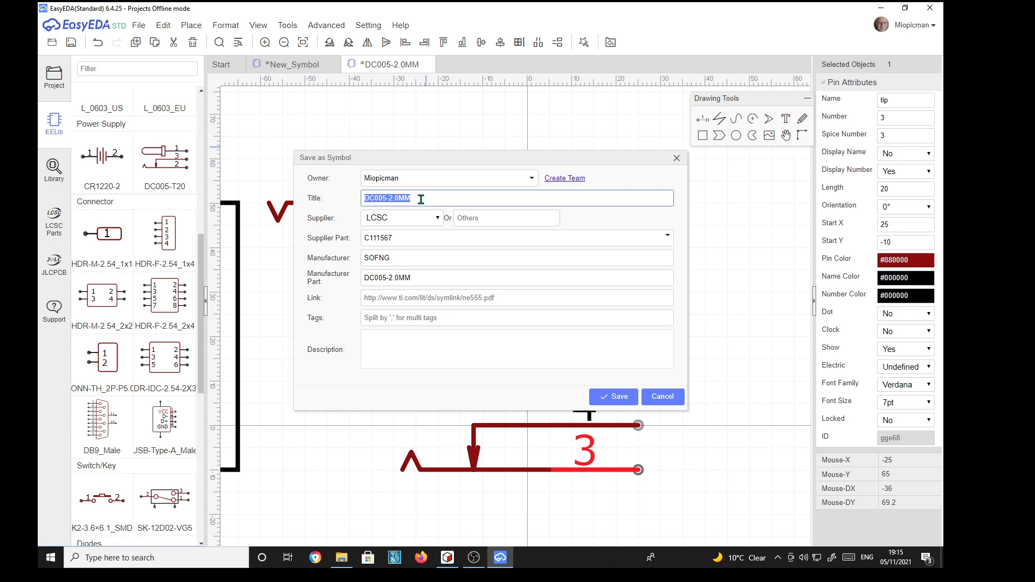
type("Bulgin stereo jackskt")
left_click(437, 218)
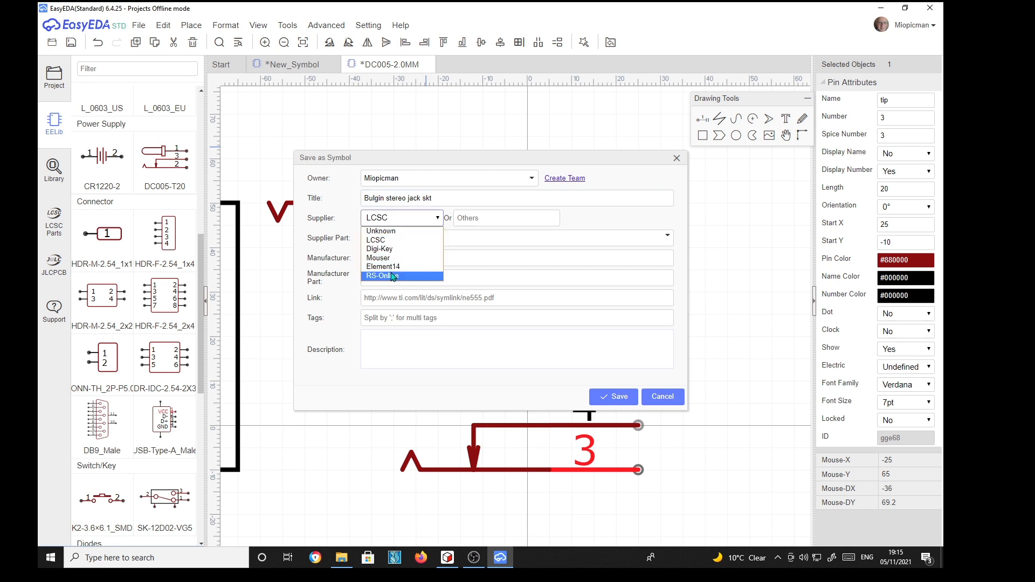
left_click(398, 231)
left_click(501, 220)
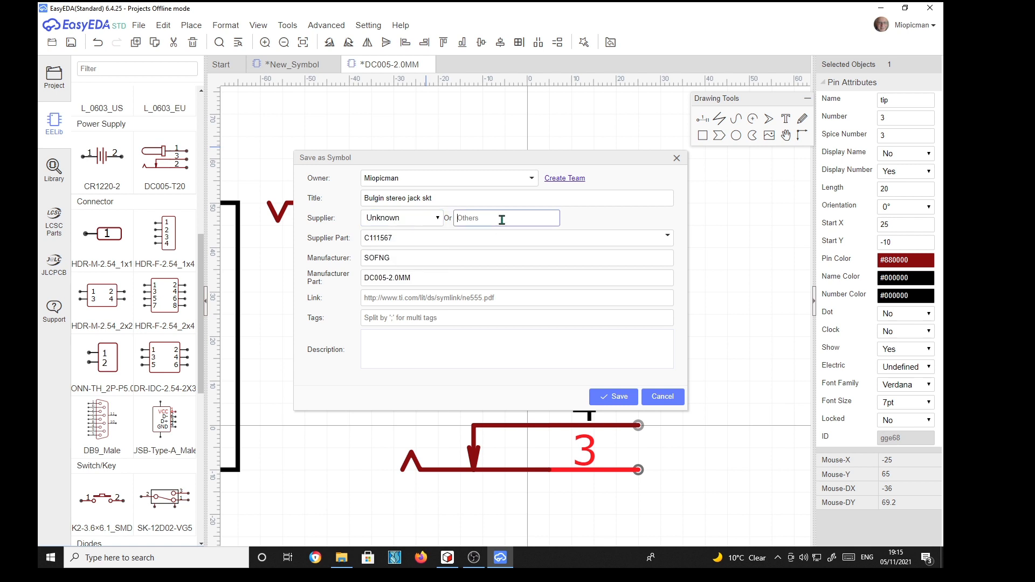
type("Bulgin")
key("Tab")
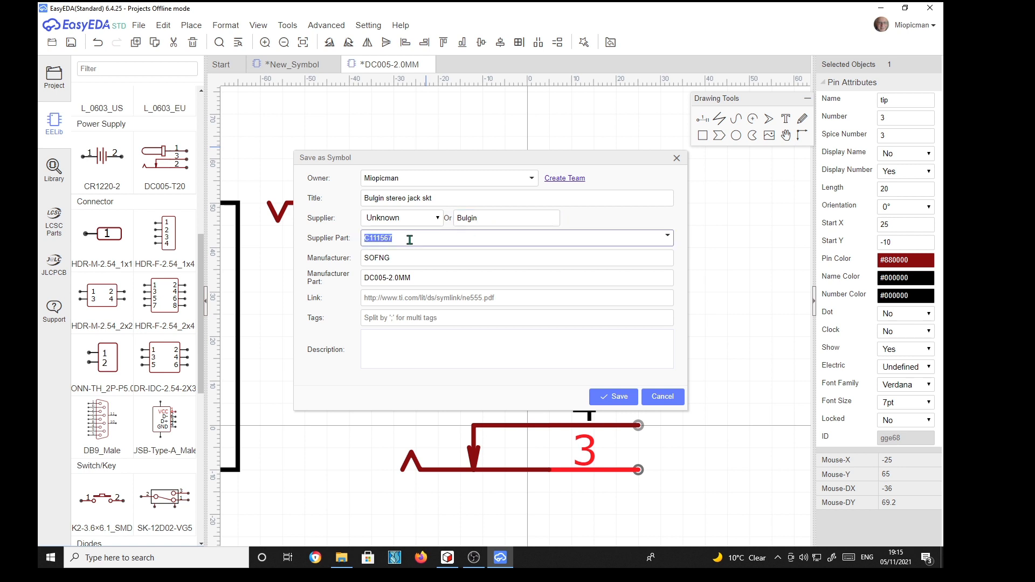
Replace the supplier part, manufacturer and manufacturer part with "-", tag the symbol "Bulgin jack skt" and save it.
type("-")
key("Tab")
type("-")
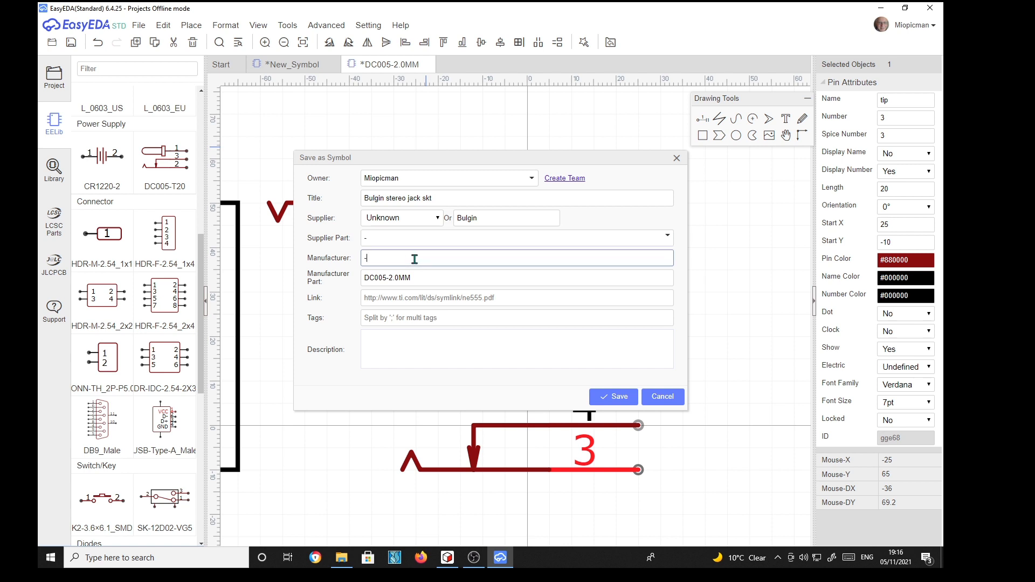
key("Tab")
type("-")
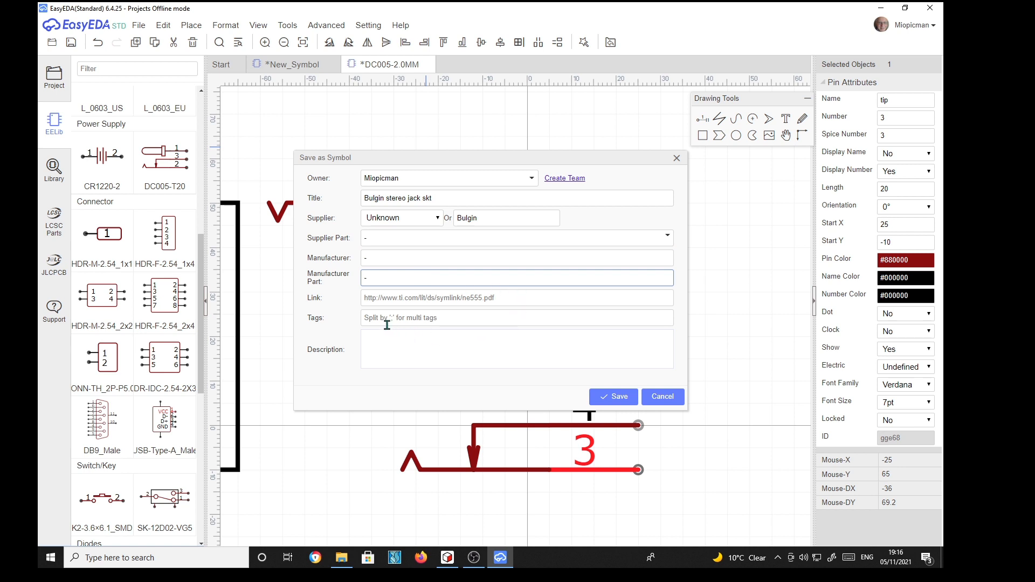
left_click(395, 299)
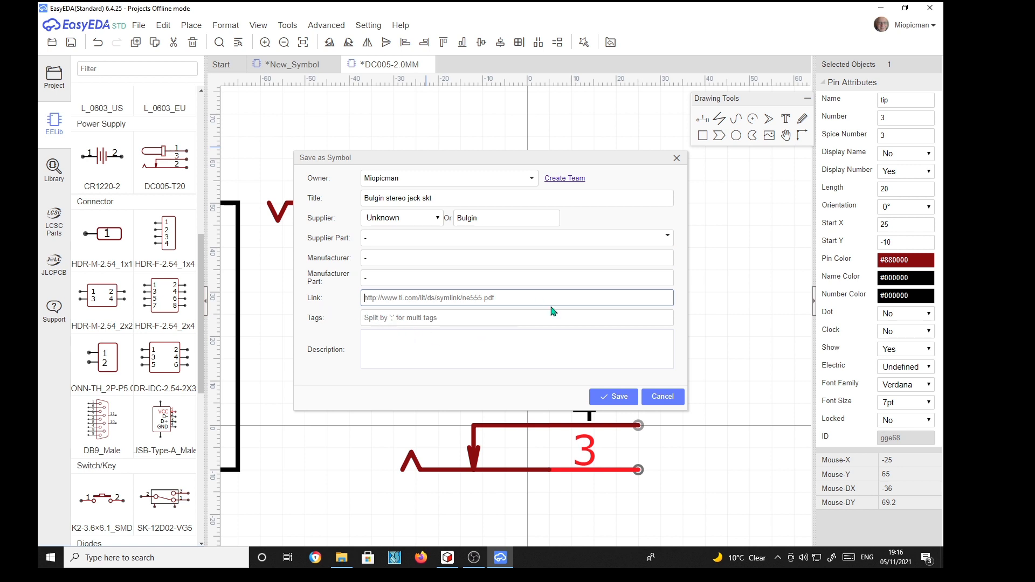
left_click(471, 320)
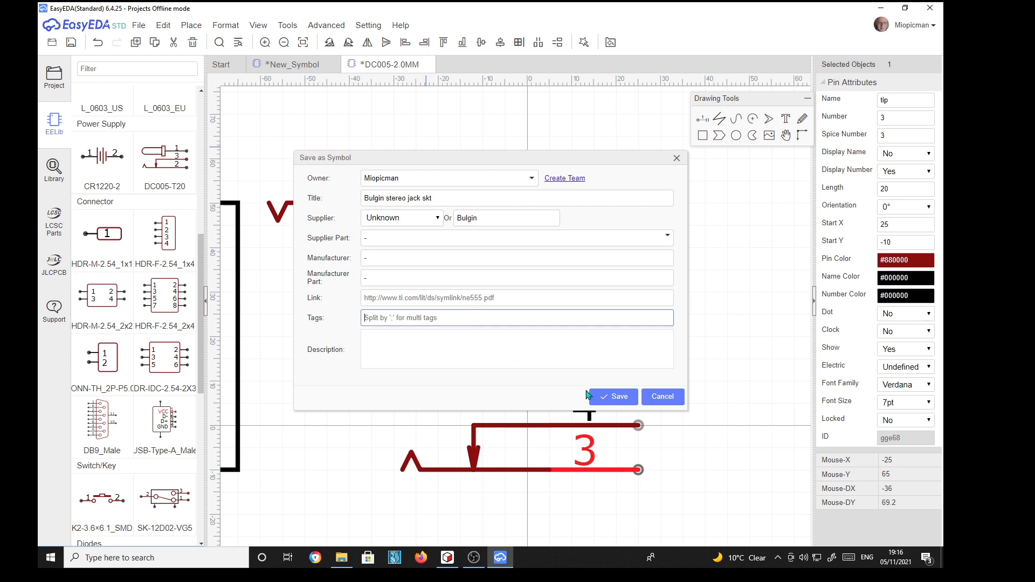
type("B")
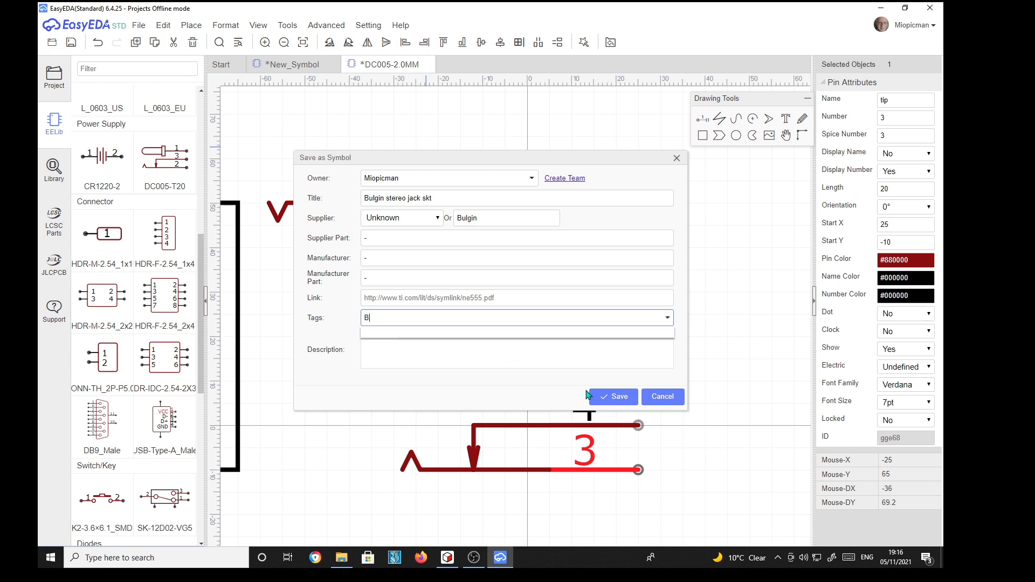
type("ulgin jack skt")
left_click(595, 397)
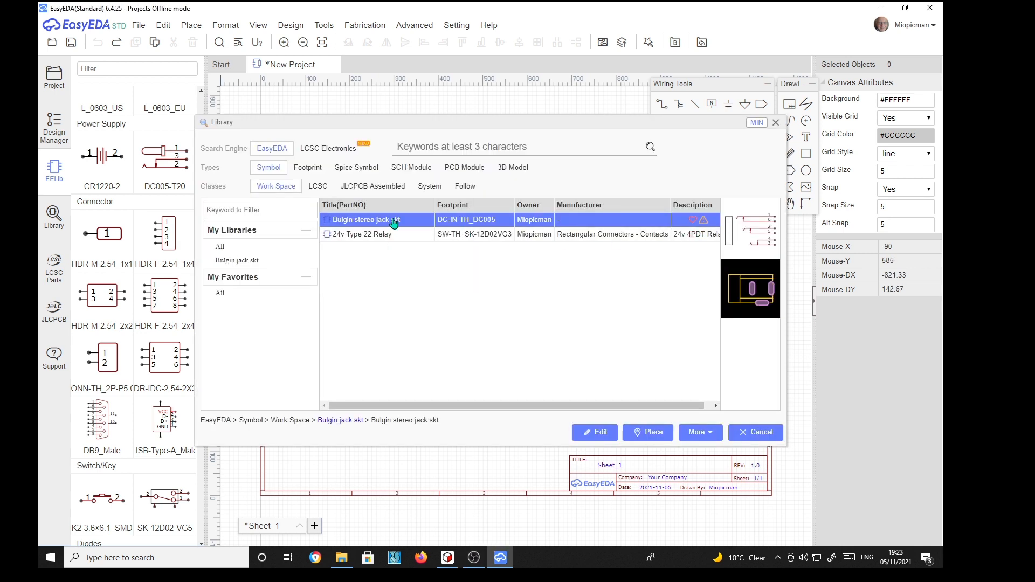
Place one Bulgin stereo jack skt symbol from the work space library near the middle of Sheet_1.
left_click(653, 435)
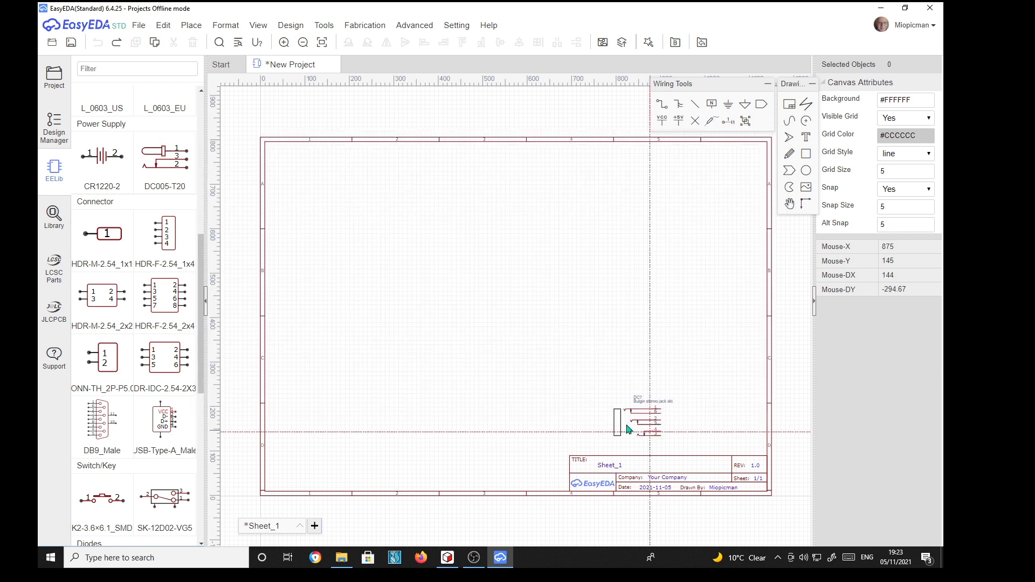
left_click(496, 326)
key("Escape")
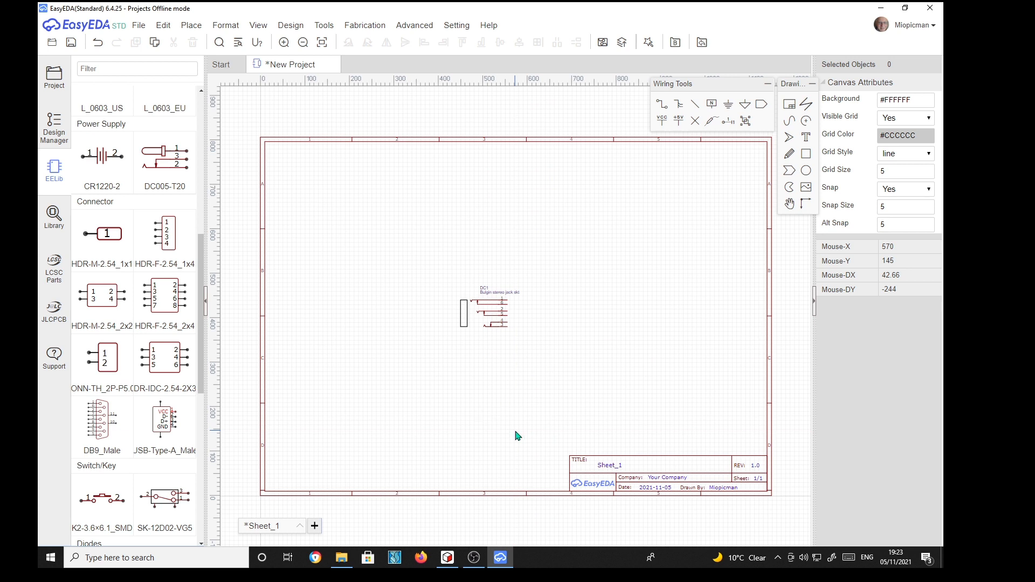
Assign the BULGIN STEREOJACK SKT footprint from the work space to the placed jack socket symbol.
left_click(501, 322)
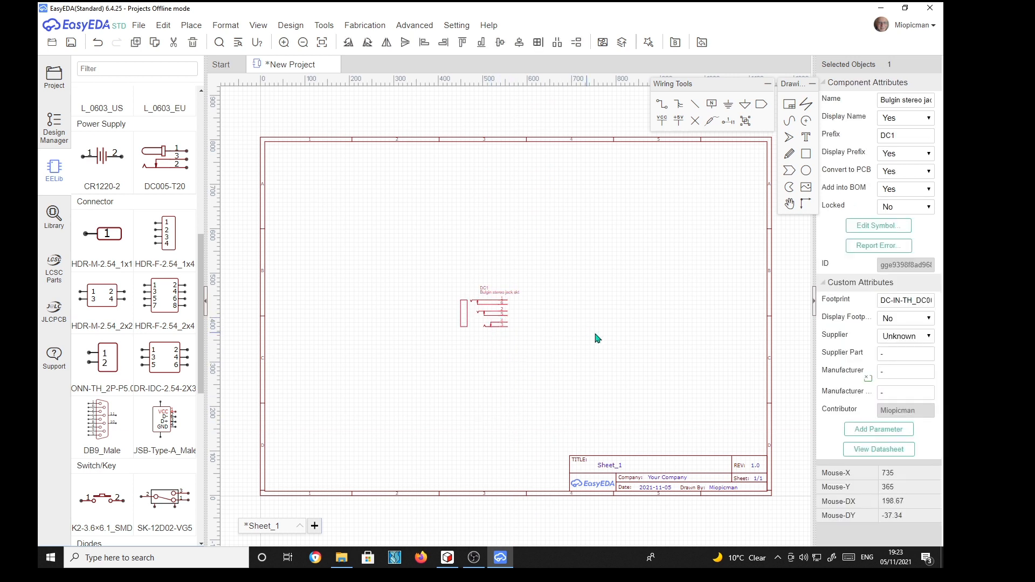
left_click(914, 301)
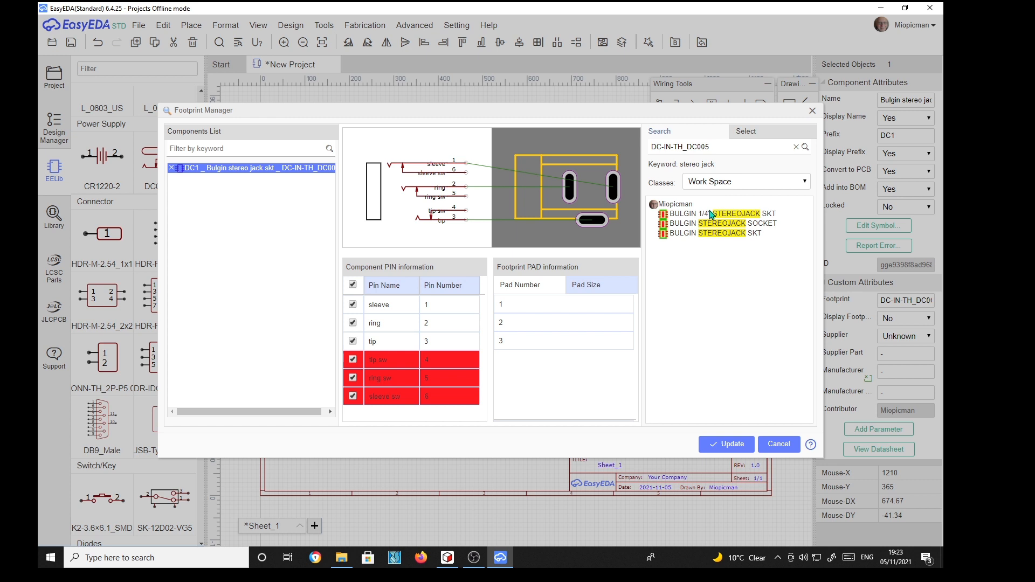
left_click(682, 236)
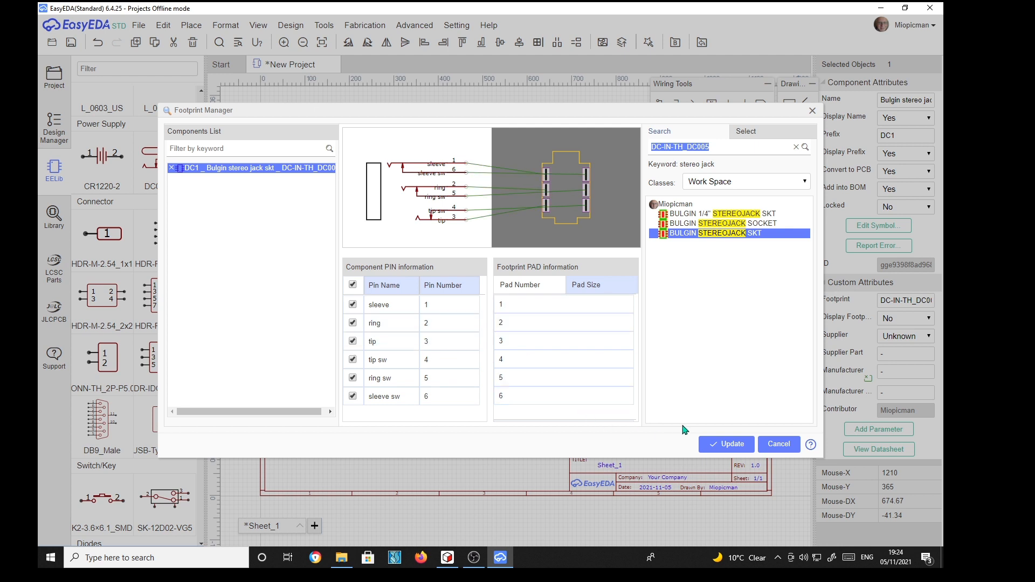
left_click(743, 450)
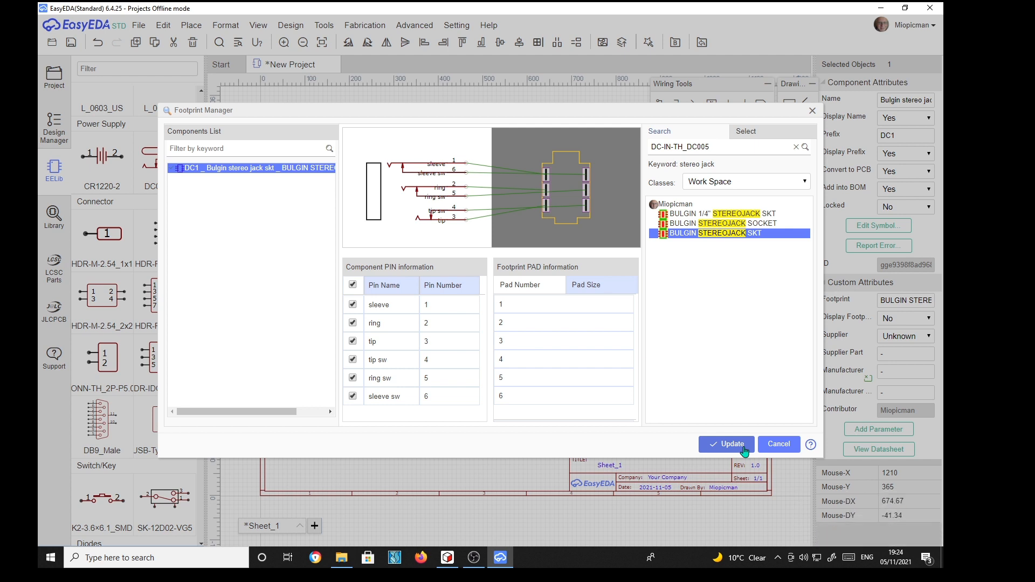
left_click(743, 450)
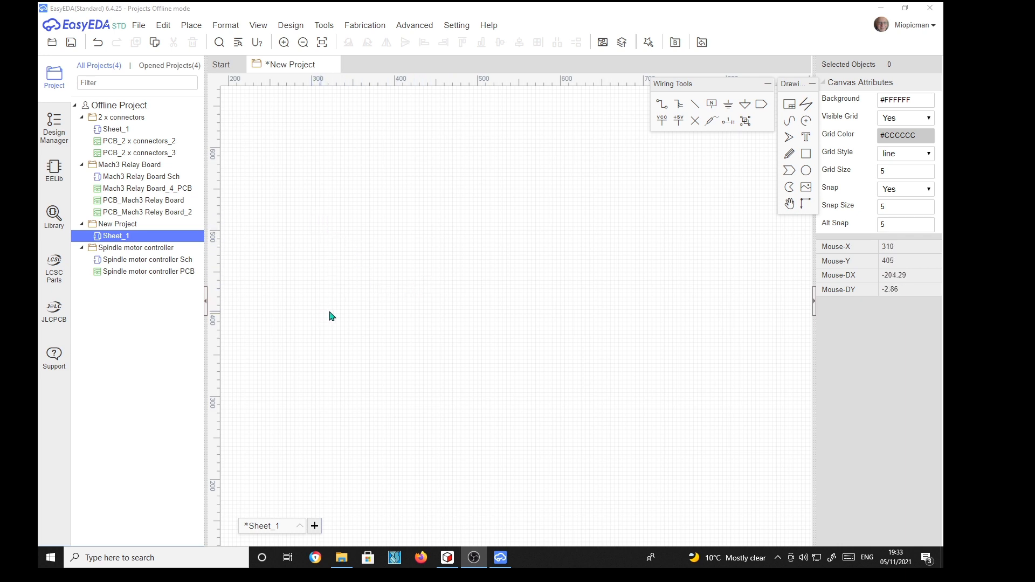
Place a single Bulgin stereo jack skt from the symbol library on the empty area of Sheet_1.
left_click(53, 214)
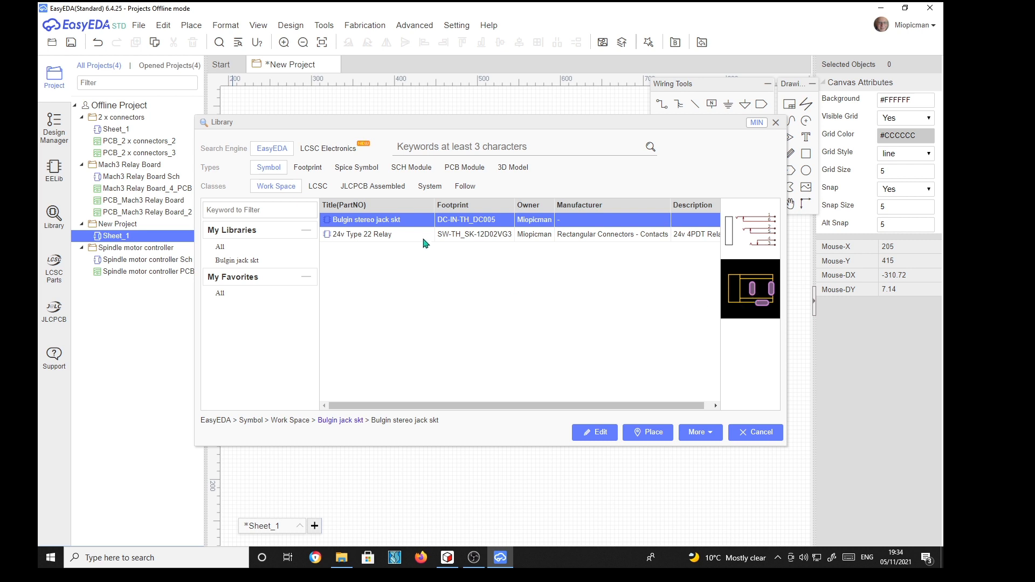
left_click(653, 432)
left_click(514, 335)
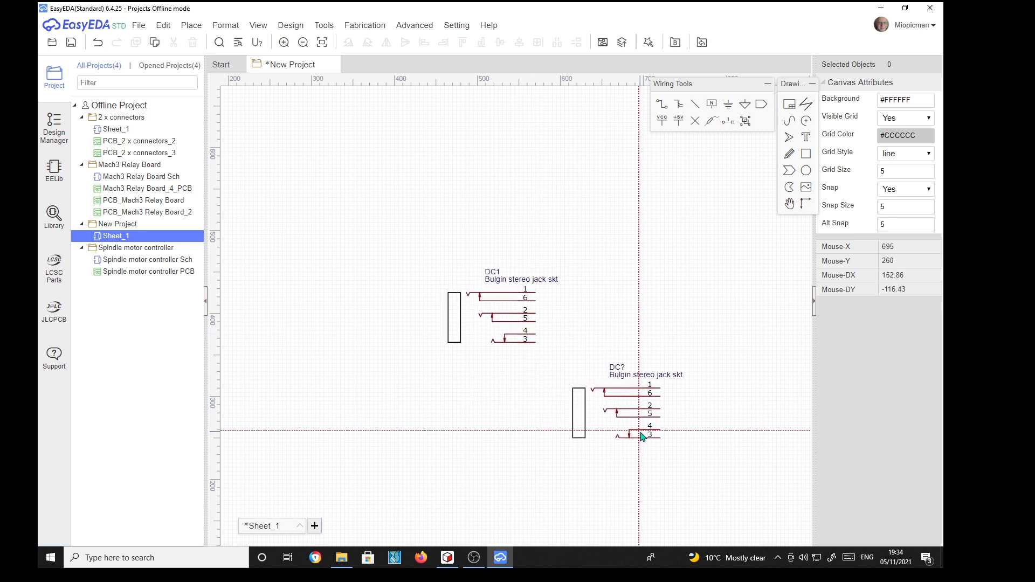
key("Escape")
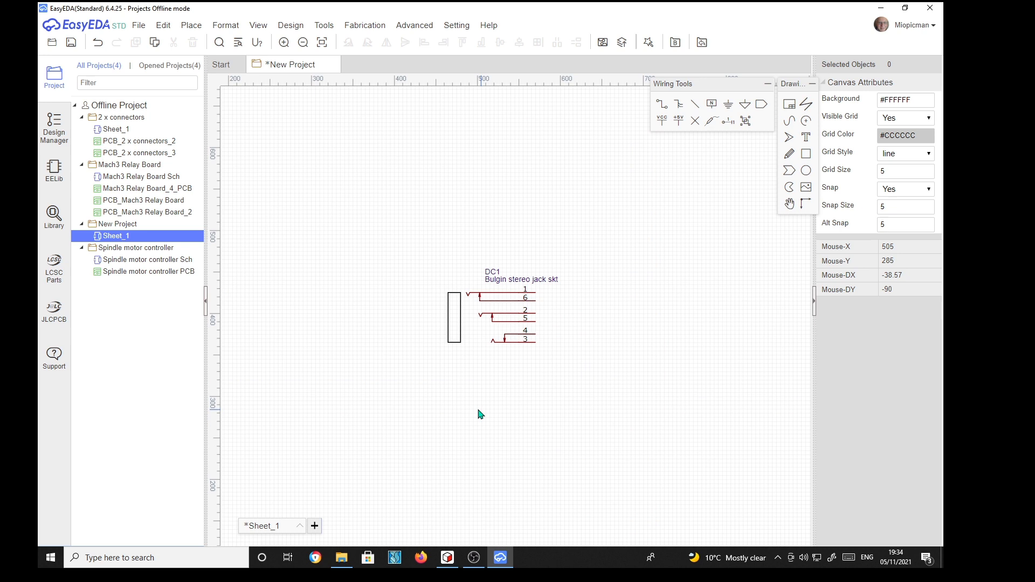
Search the footprints for "stereo jack" and update the jack socket DC1 to use BULGIN STEREOJACK SKT.
left_click(526, 325)
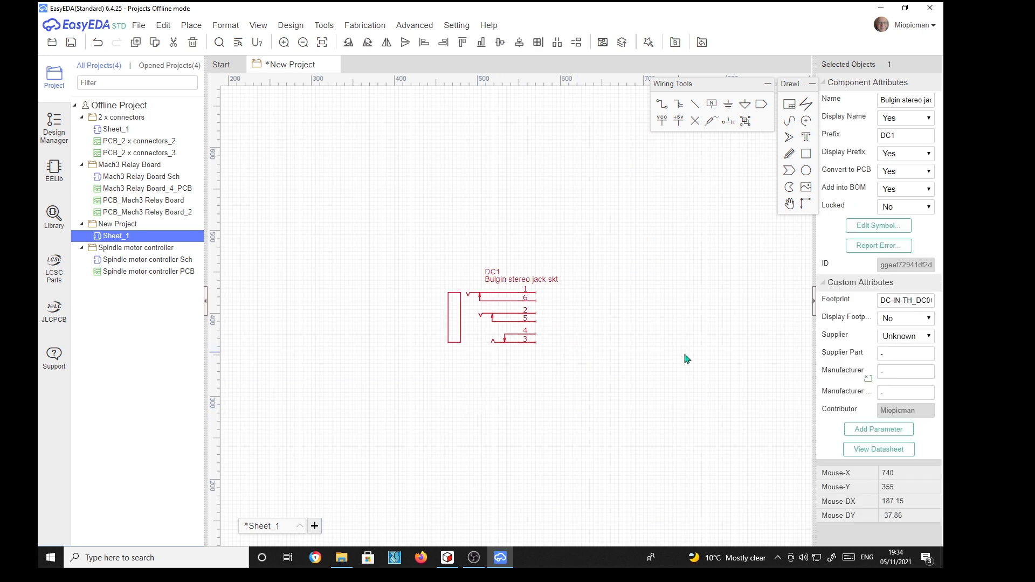
left_click(912, 300)
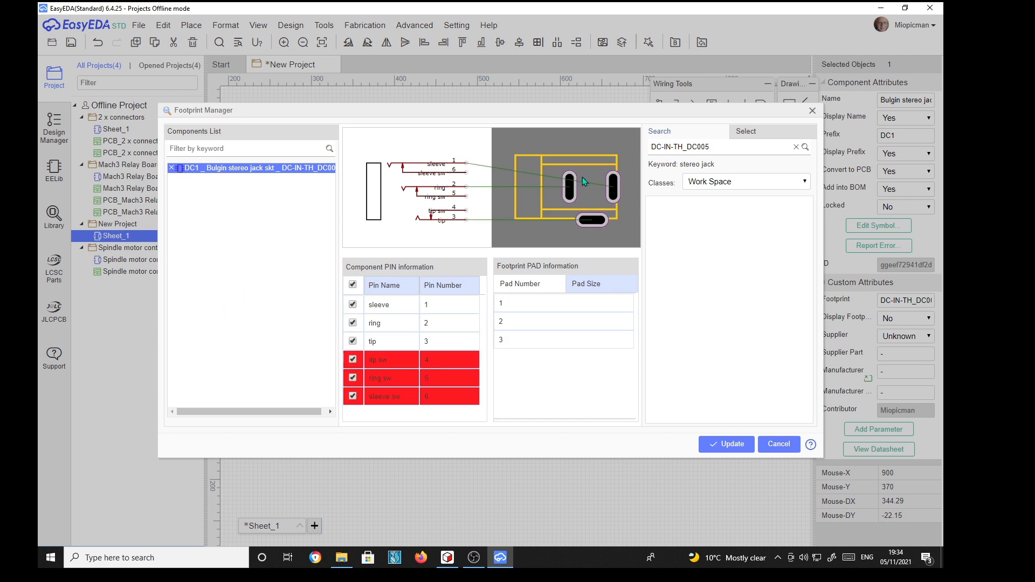
triple_click(721, 147)
type("stereo jack")
left_click(805, 147)
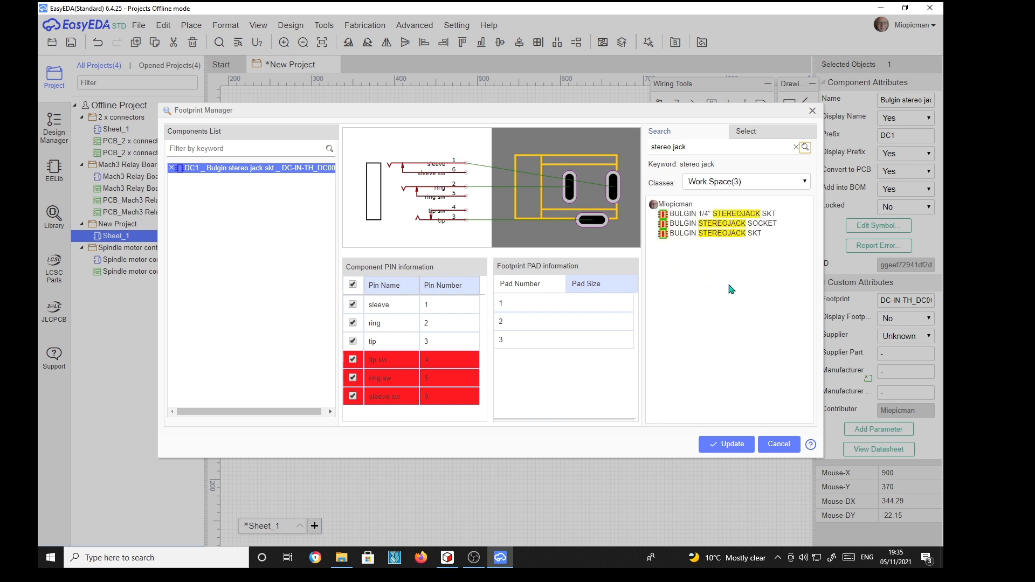
left_click(663, 234)
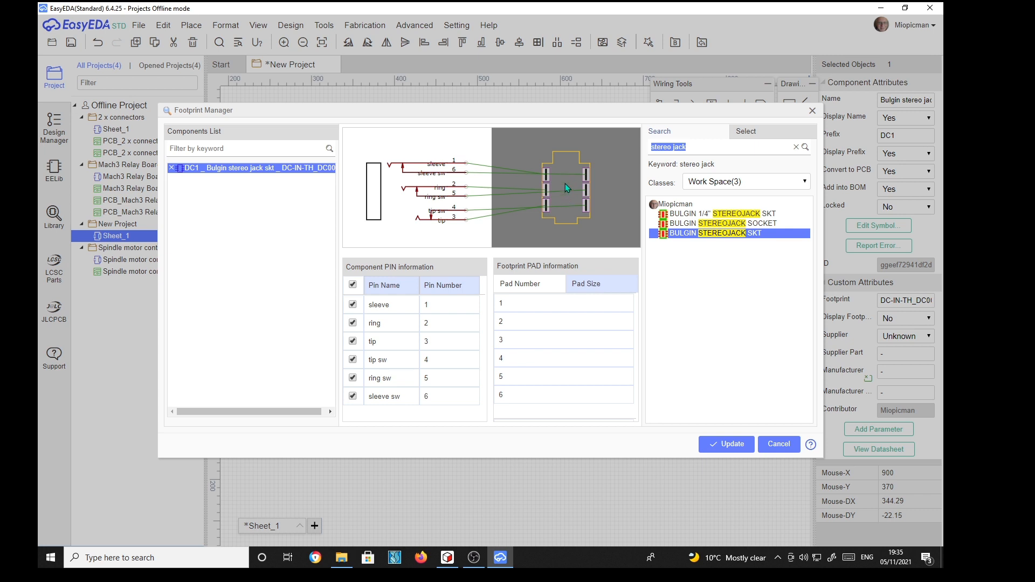
left_click(732, 449)
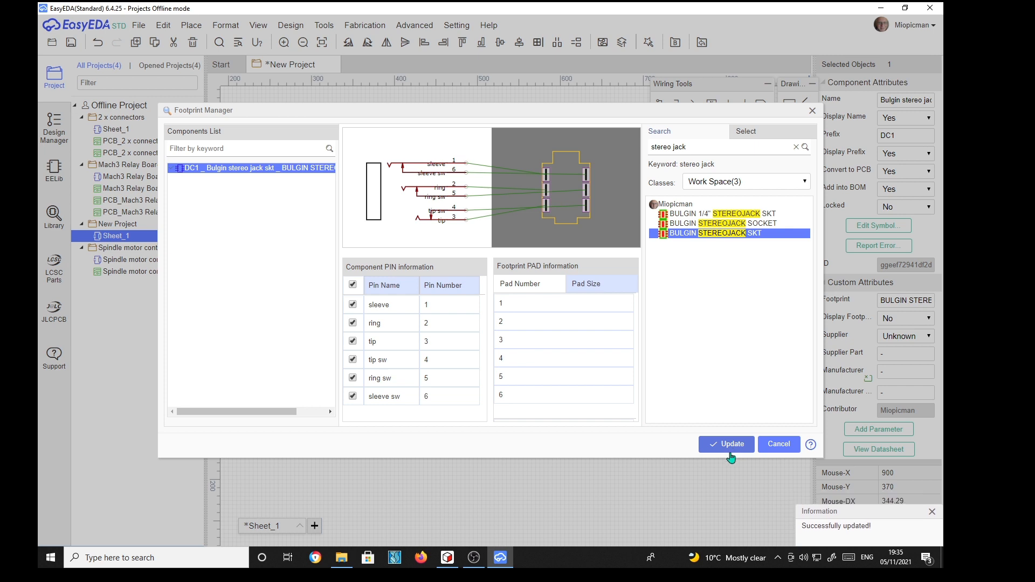
left_click(812, 111)
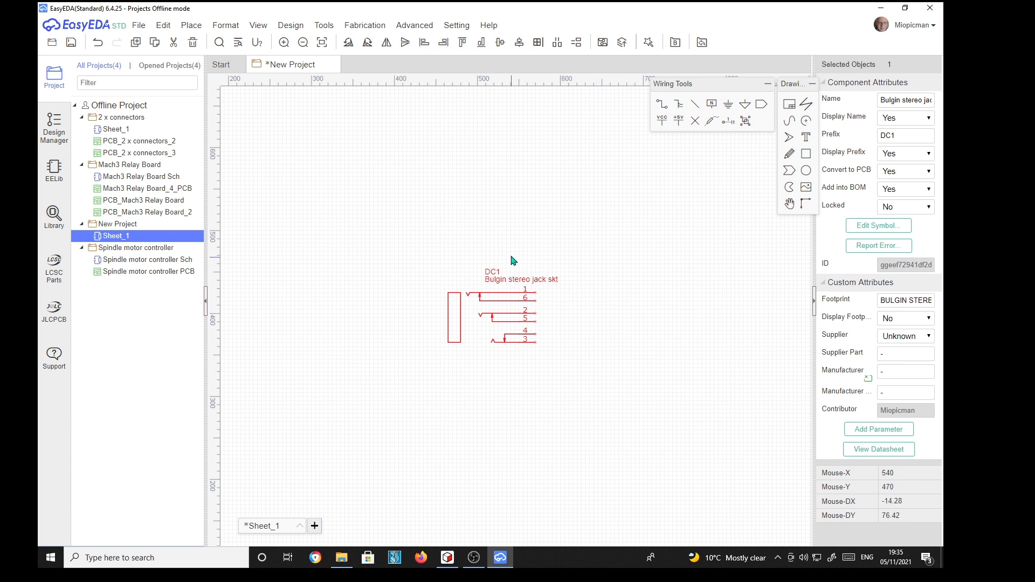
Deselect the jack socket and save the schematic.
left_click(448, 215)
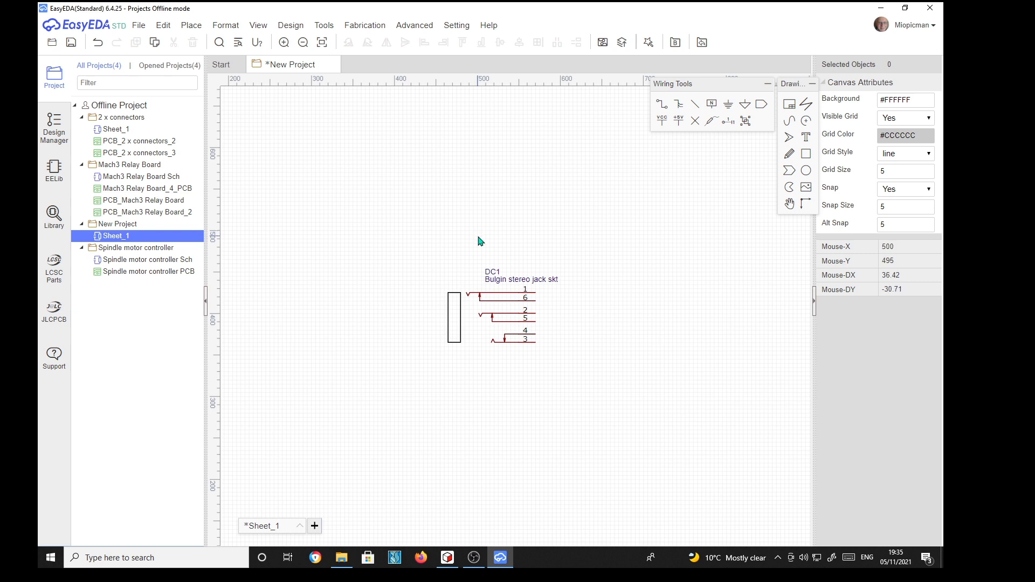
left_click(290, 26)
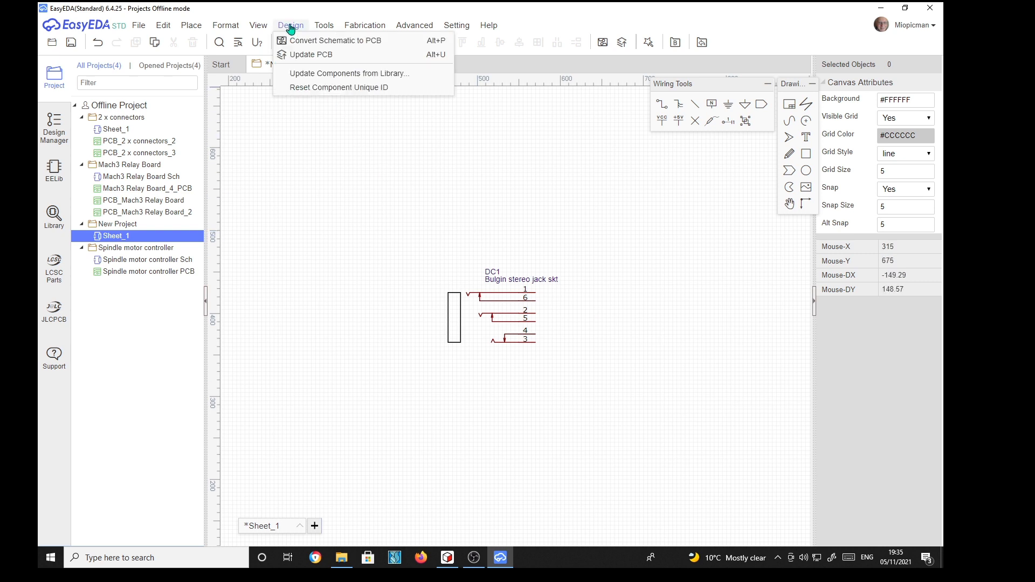
left_click(323, 118)
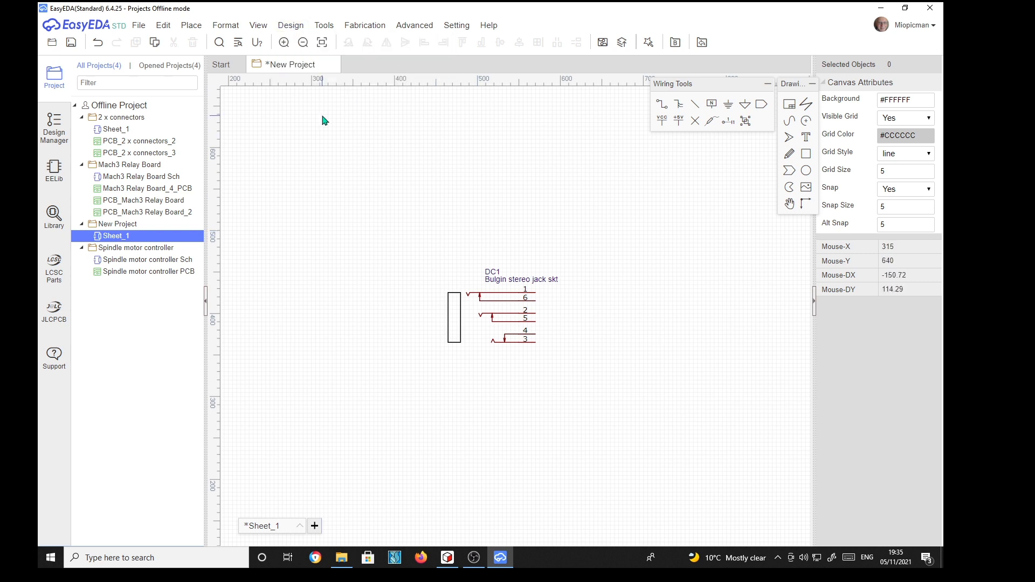
left_click(71, 43)
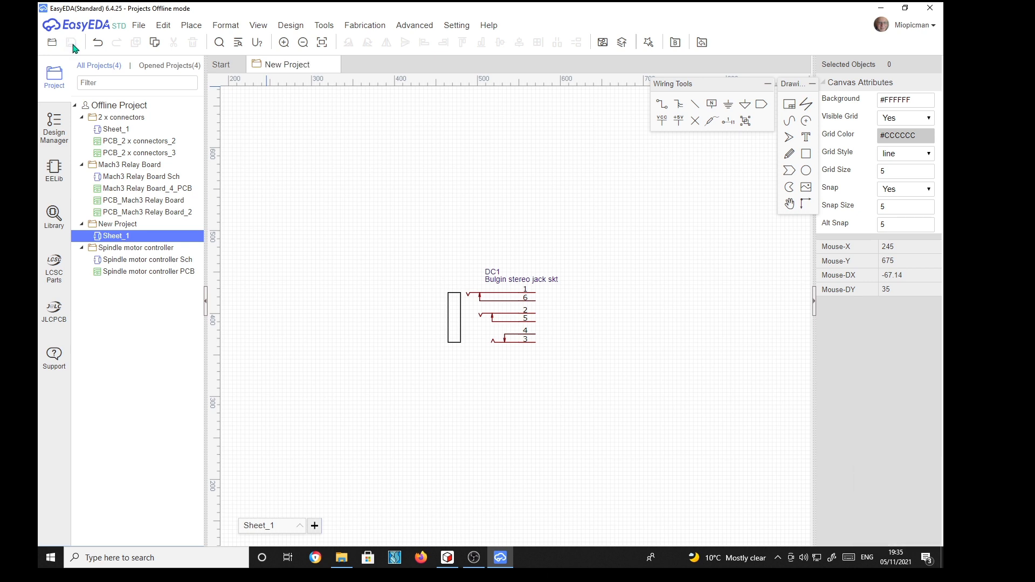
Convert the schematic to a PCB without checking nets, using mm units, 2 copper layers and a 52 by 35 mm rectangular outline.
left_click(298, 28)
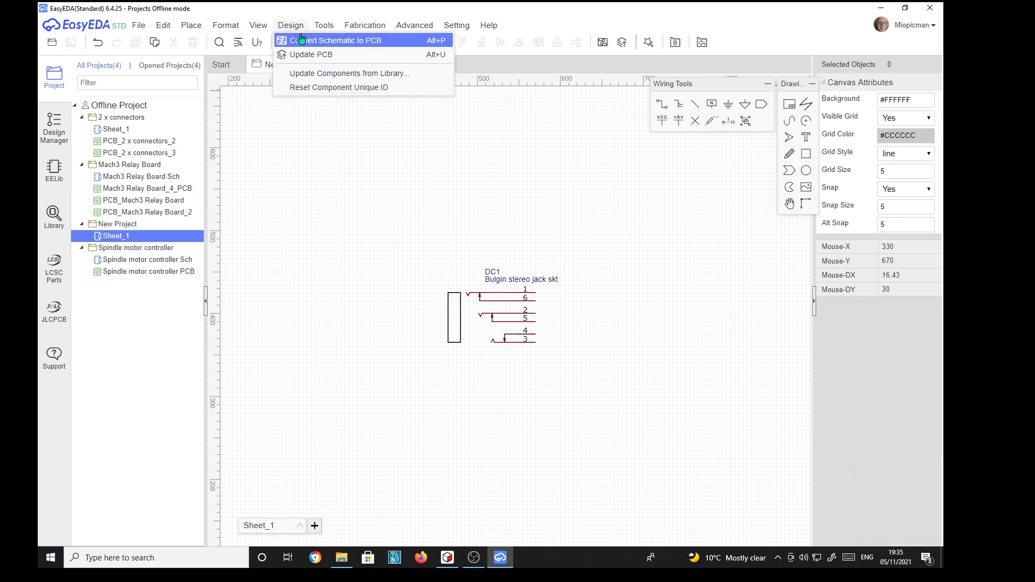
left_click(300, 40)
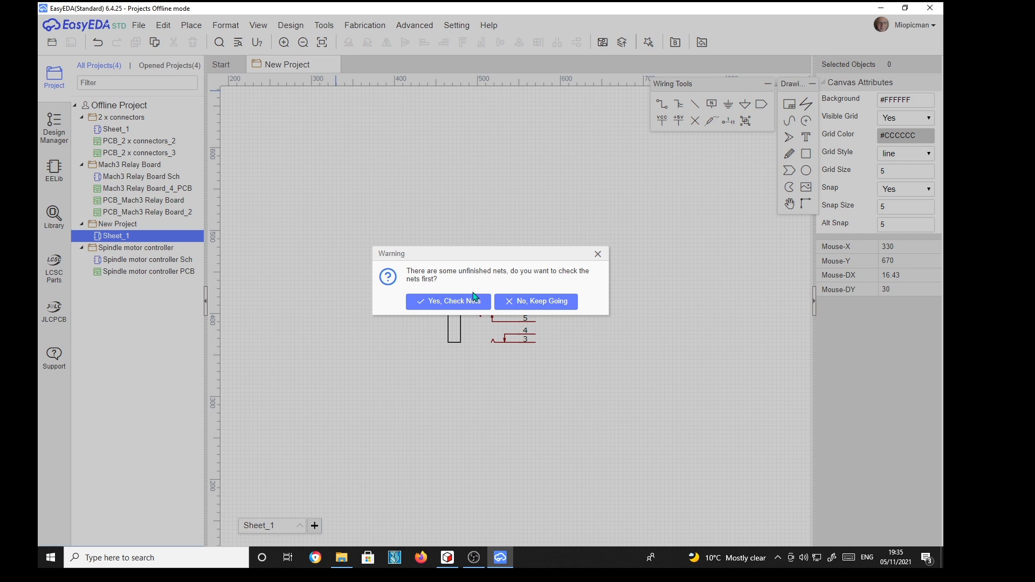
left_click(526, 306)
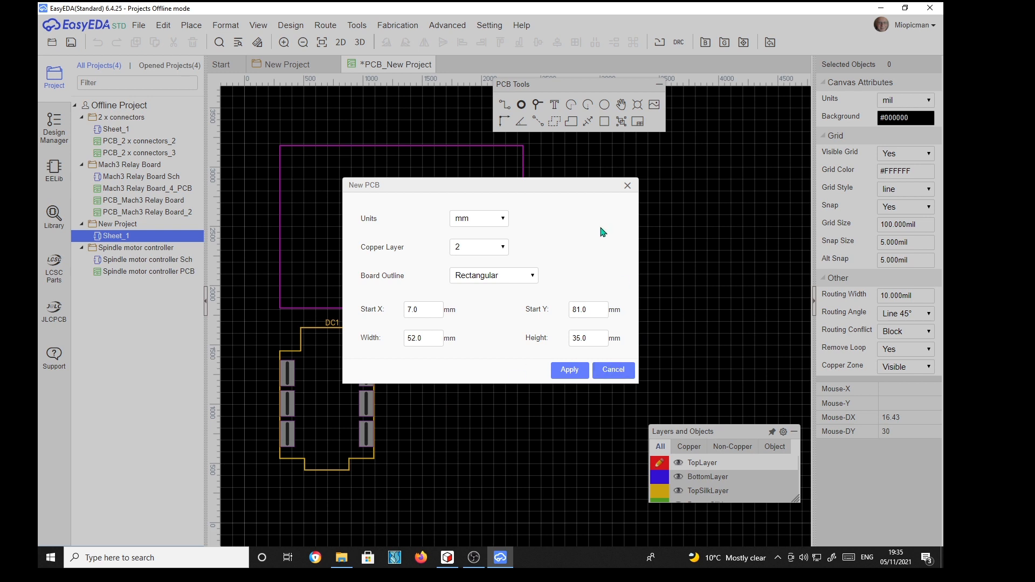
left_click(572, 374)
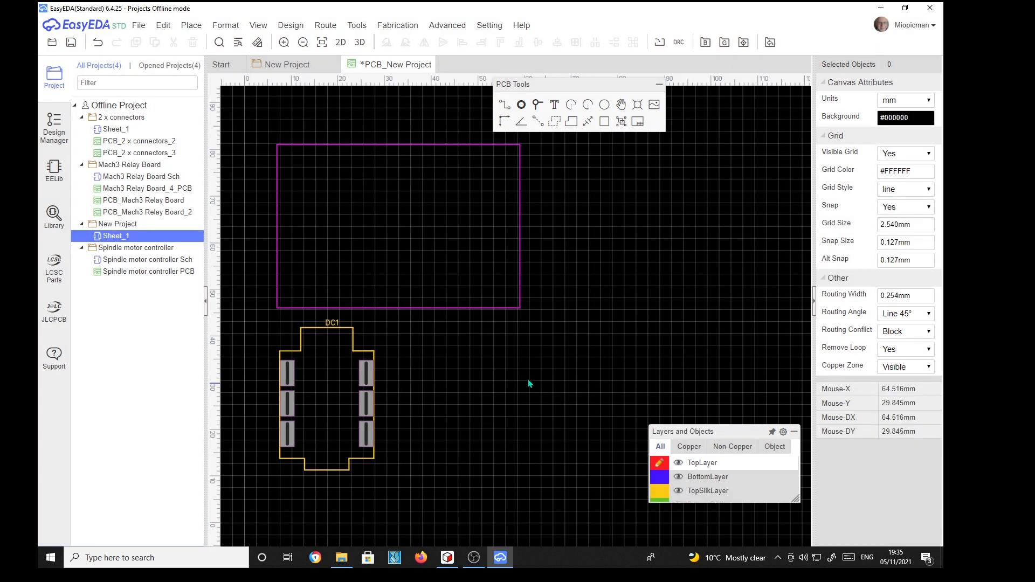
Search the work space 3D models for "stereo jack" and pick Jack skt assembly for the DC1 footprint.
left_click(336, 371)
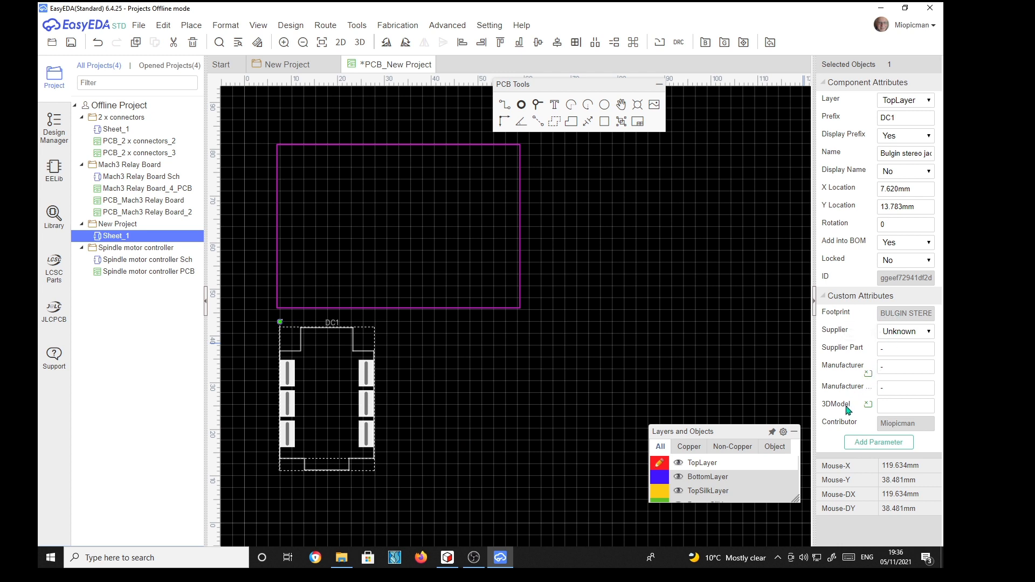
left_click(904, 407)
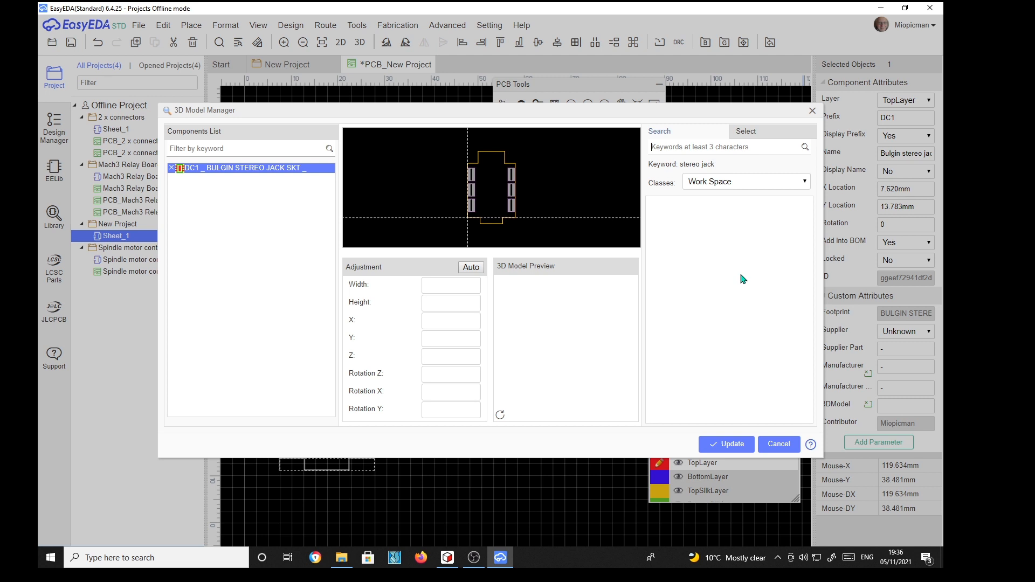
type("stereo jack")
left_click(805, 148)
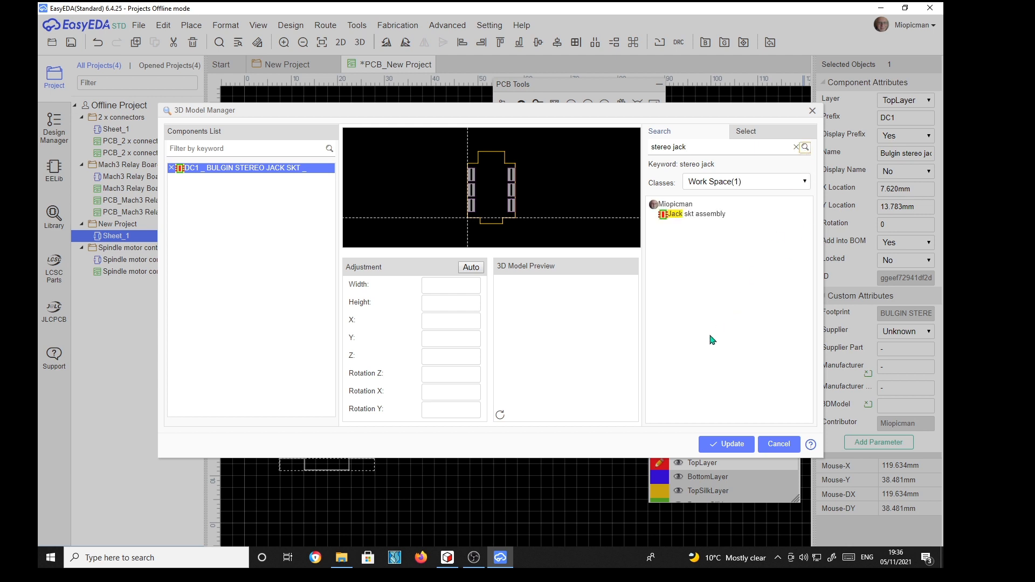
left_click(663, 221)
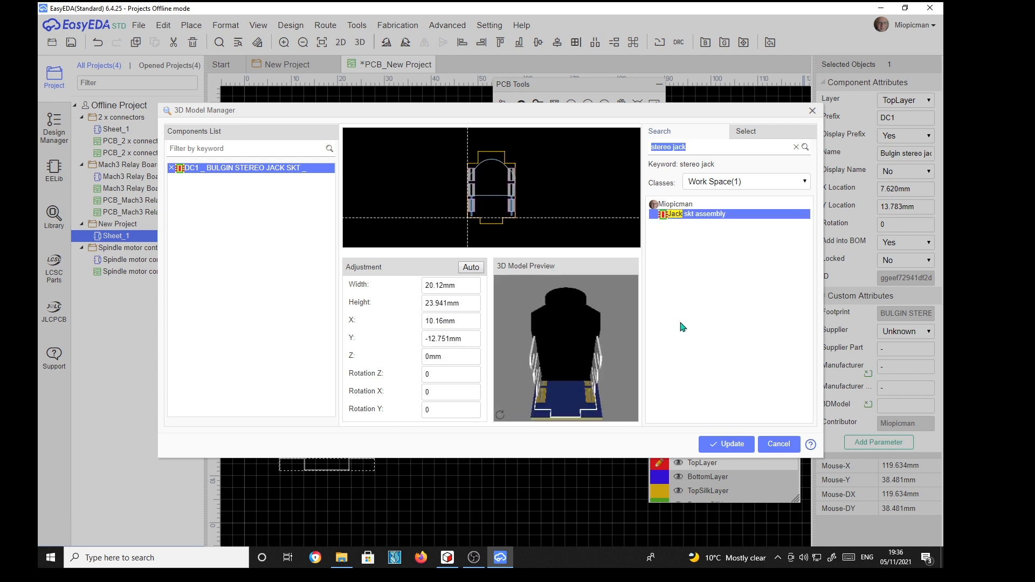
Inspect the jack socket model's orientation on the board and set its Rotation Z to 180.
left_click_drag(621, 306, 620, 338)
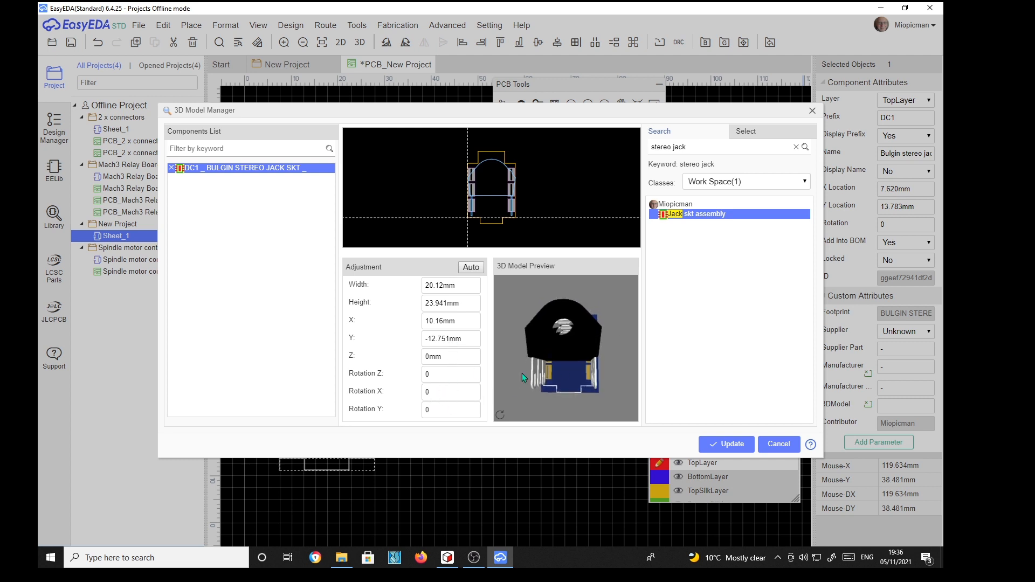
left_click_drag(609, 340, 623, 359)
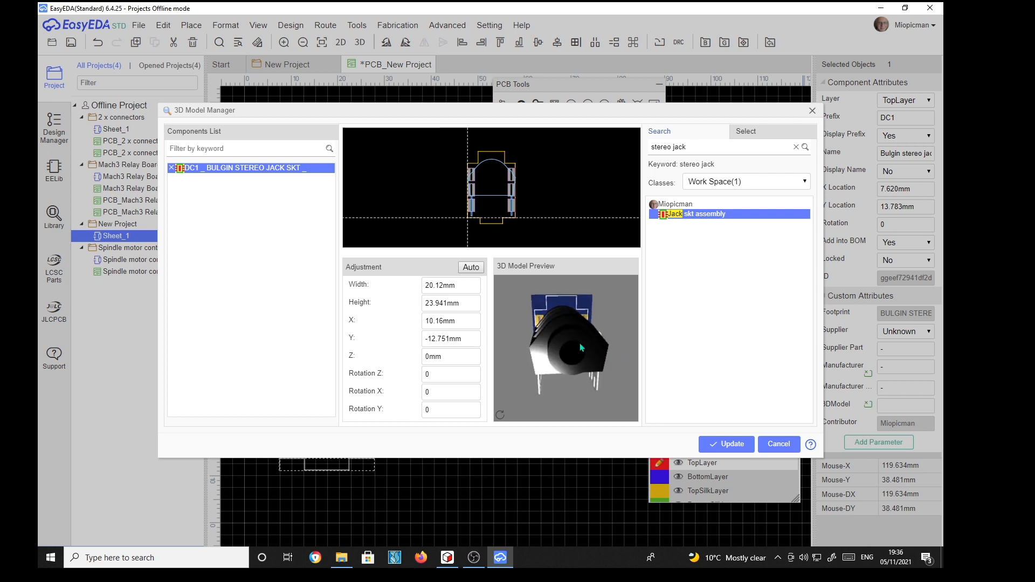
left_click_drag(630, 352, 623, 355)
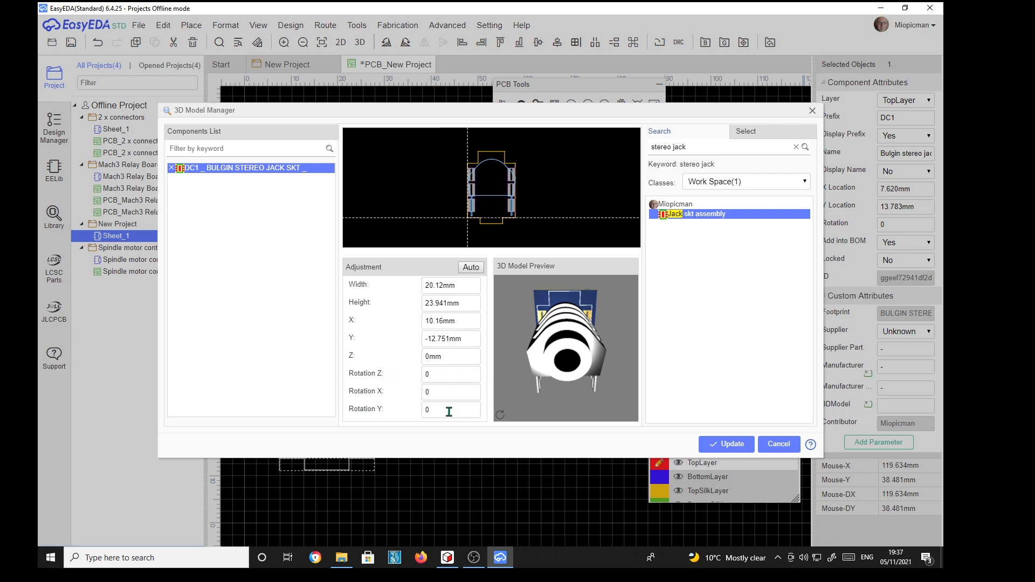
double_click(443, 377)
key("Return")
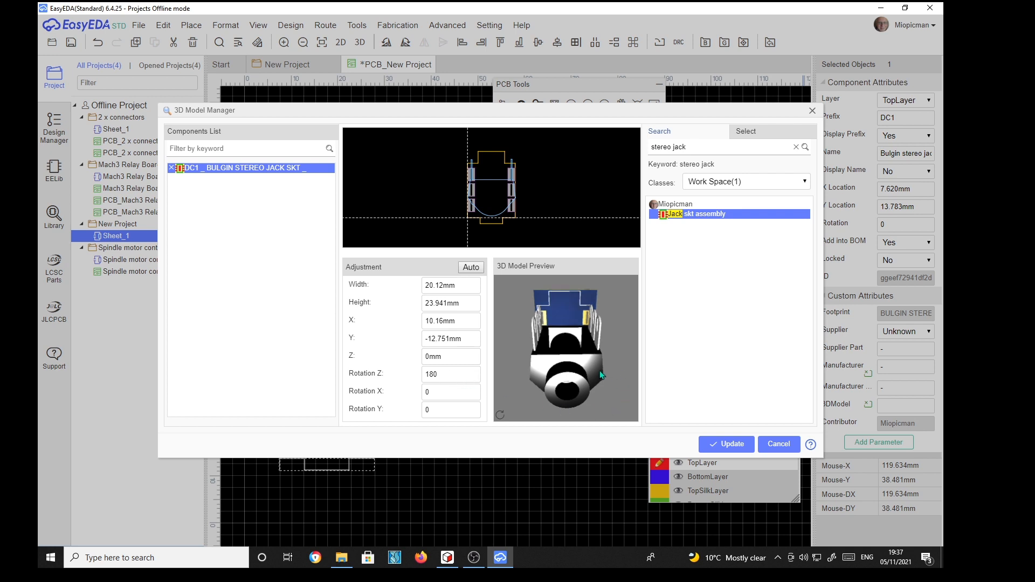
Try a Rotation X of 90 on the jack socket model, and set it to 270 instead.
double_click(446, 392)
key("Return")
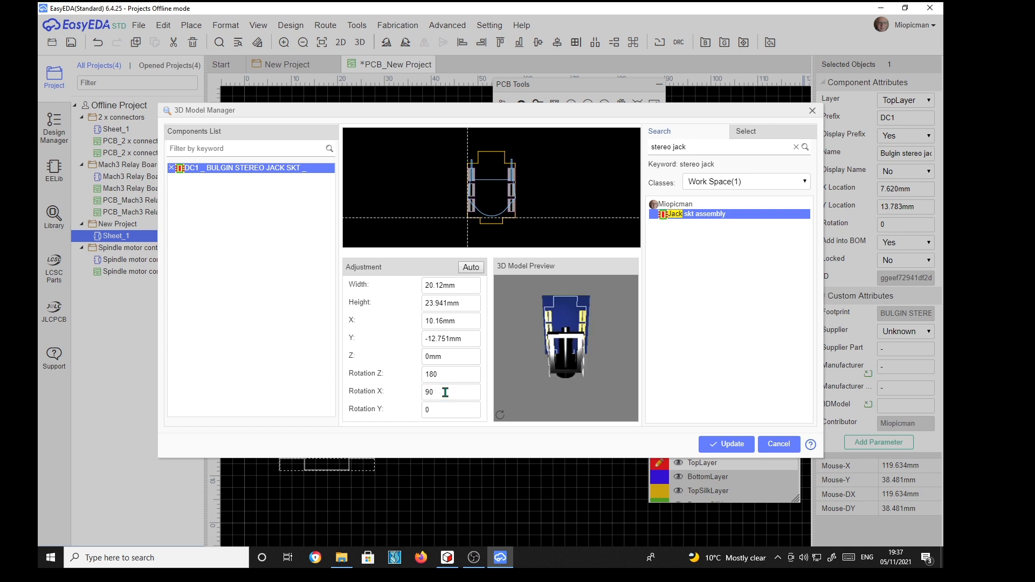
middle_click_drag(637, 386, 625, 359)
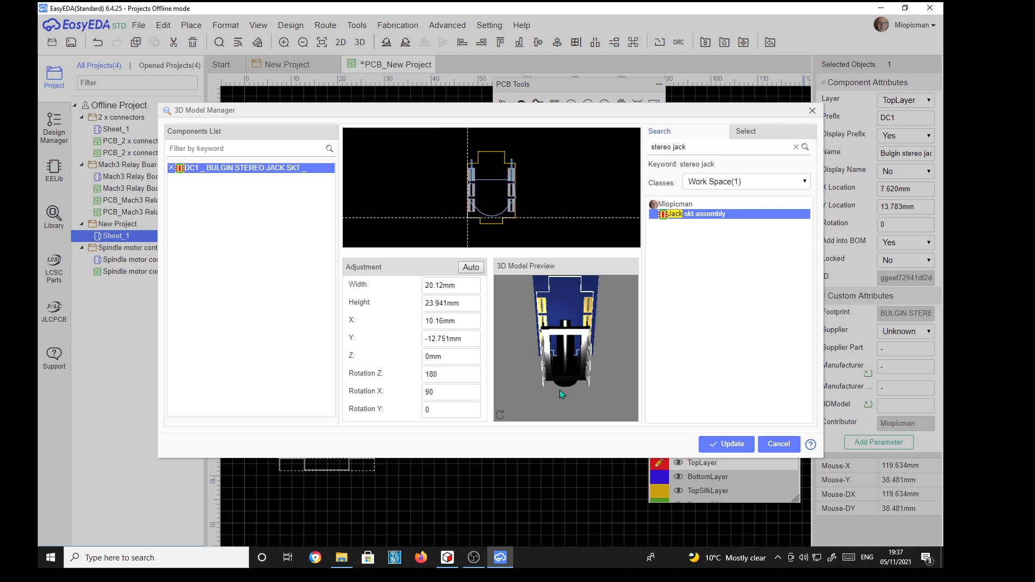
double_click(441, 392)
key("Return")
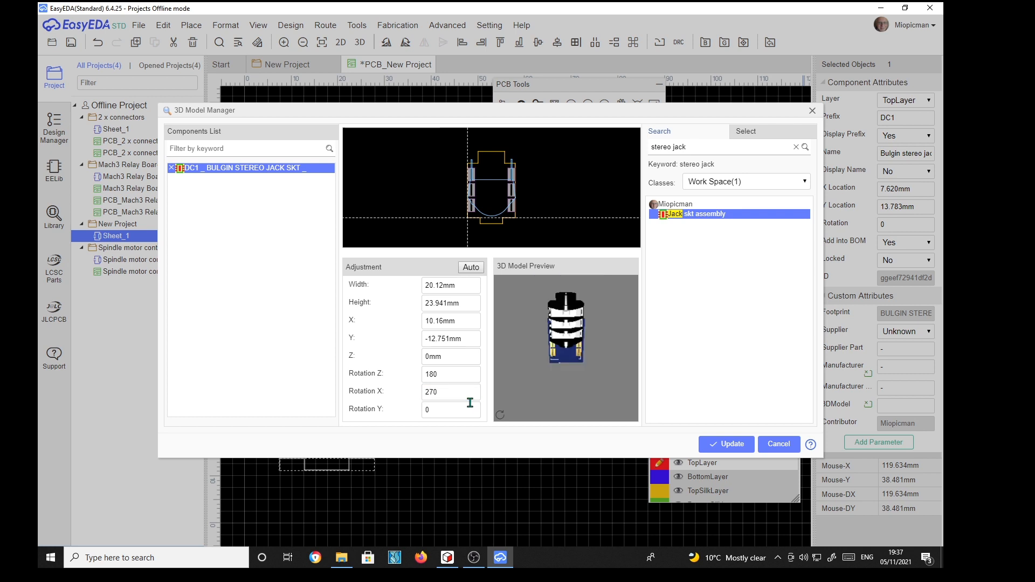
Check the rotated jack socket model against the pads and auto-adjust its size to the footprint.
scroll(603, 341, "down", 3)
scroll(597, 345, "up", 8)
mouse_move(600, 325)
left_mouse_down()
mouse_move(594, 345)
mouse_move(545, 348)
mouse_move(522, 313)
mouse_move(604, 322)
mouse_move(603, 296)
mouse_move(610, 319)
mouse_move(607, 306)
mouse_move(526, 315)
mouse_move(555, 328)
mouse_move(598, 321)
mouse_move(595, 309)
left_mouse_up()
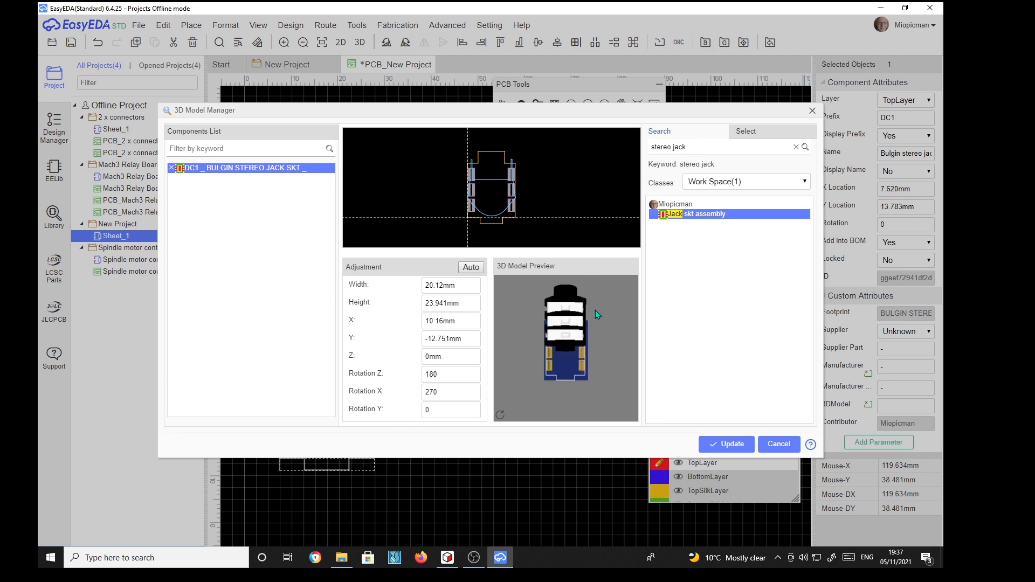
scroll(597, 338, "up", 3)
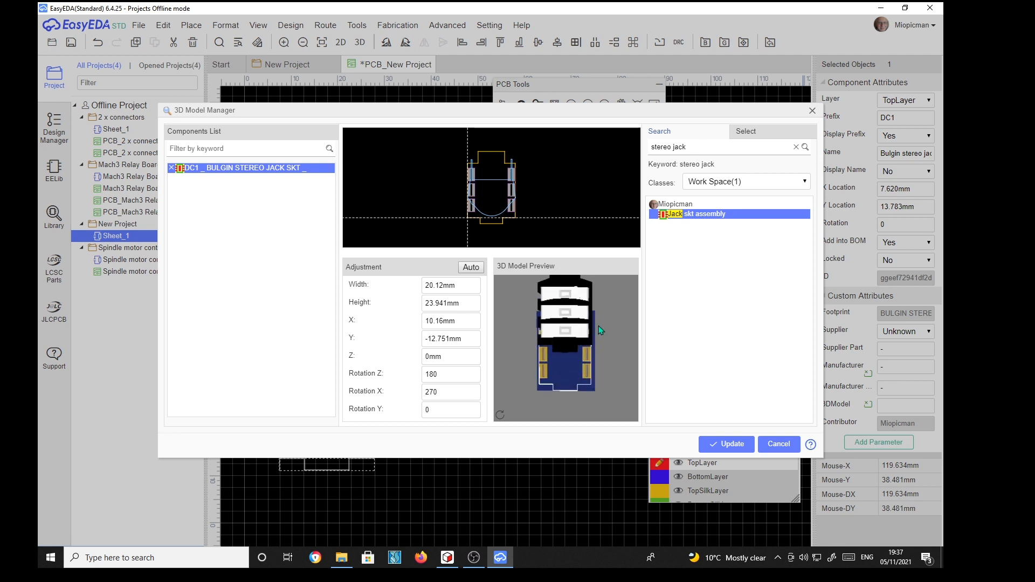
left_click_drag(600, 325, 604, 388)
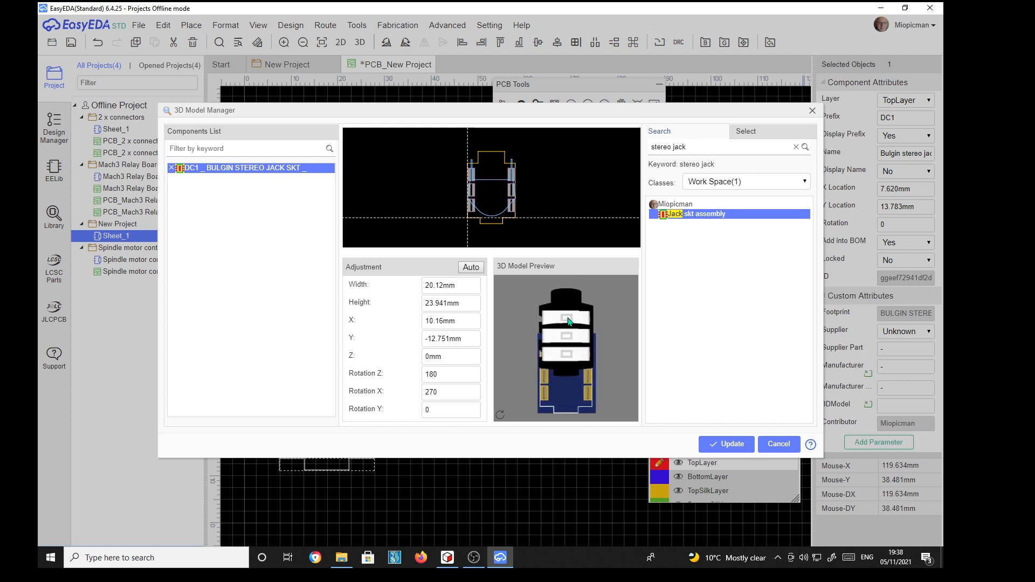
left_click(473, 269)
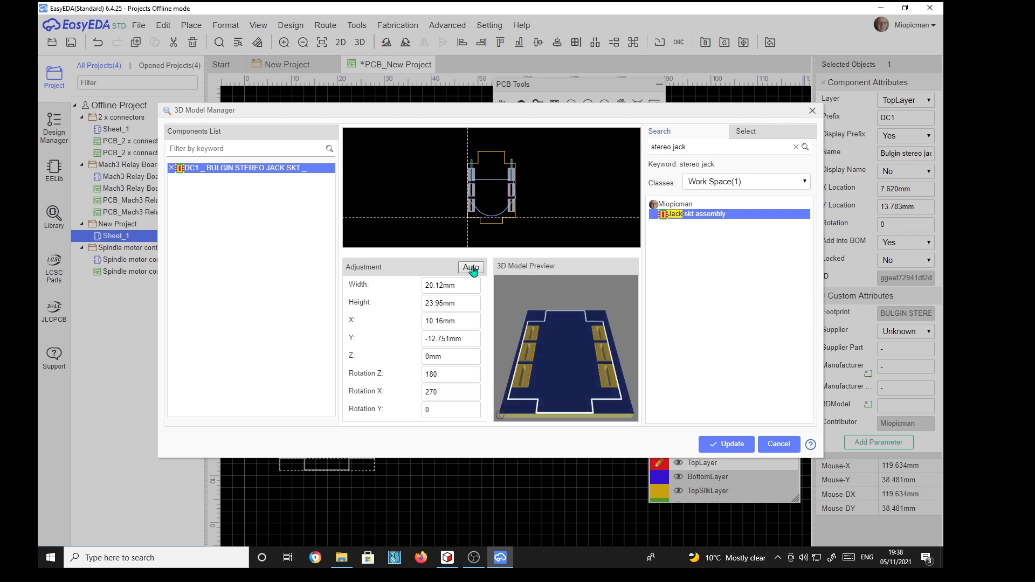
Try a Z offset of 3 mm for the jack socket model and set it to 4 mm.
left_click_drag(615, 310, 552, 354)
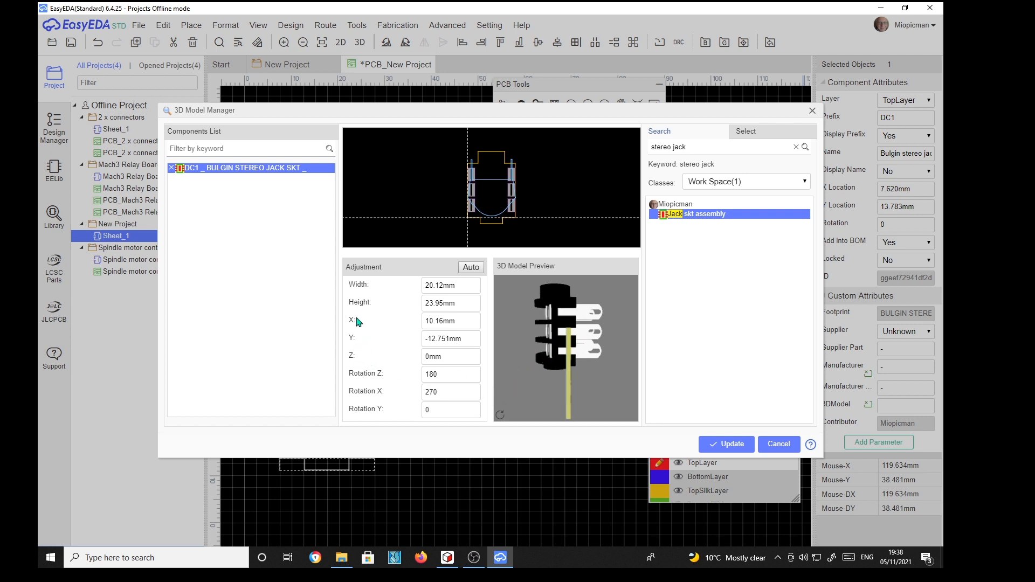
left_click(453, 359)
key("Return")
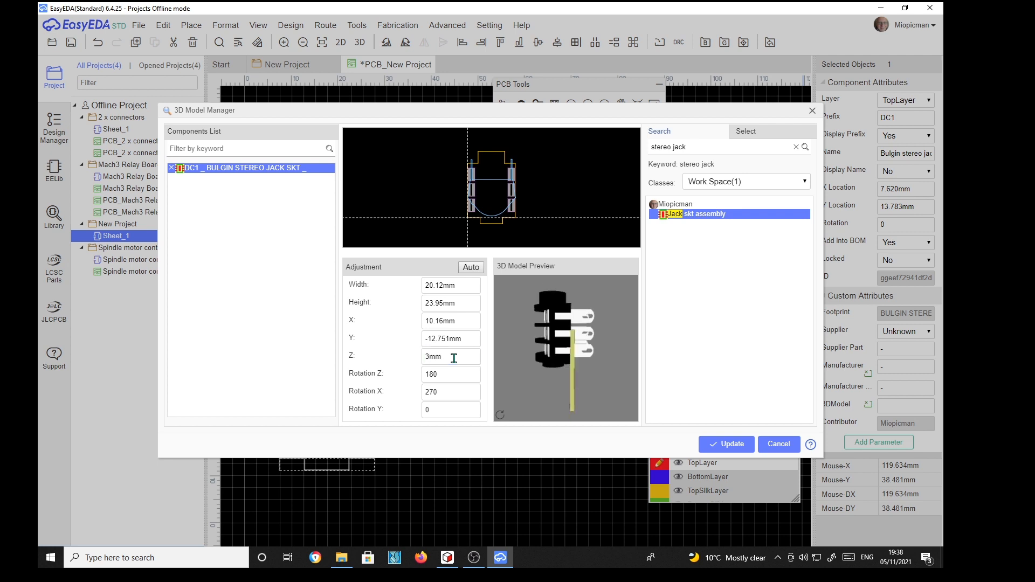
left_click(453, 357)
key("Return")
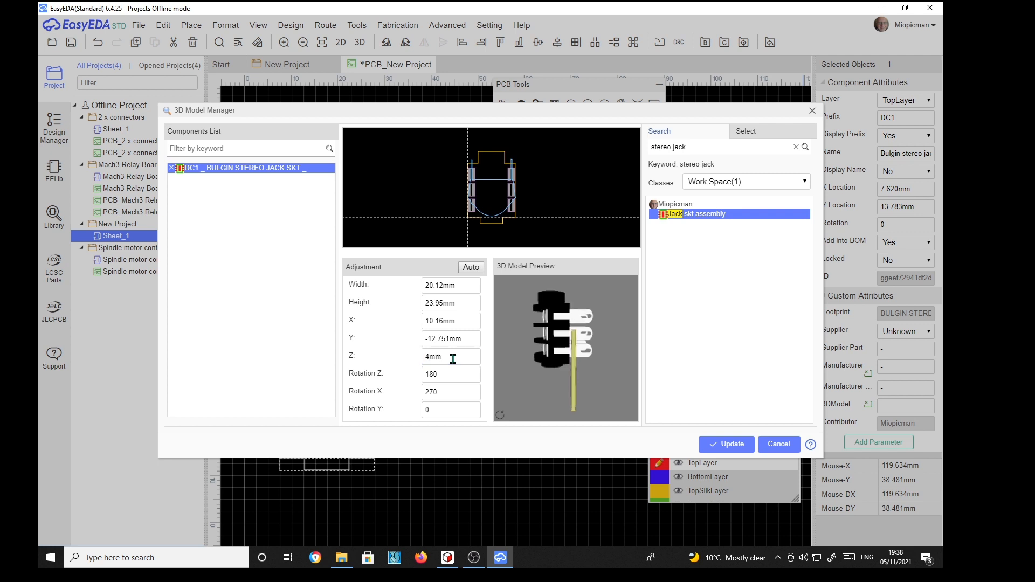
Inspect the jack socket model from the side and set its Y offset to -10 mm.
left_click_drag(591, 379, 529, 371)
left_click_drag(582, 370, 600, 370)
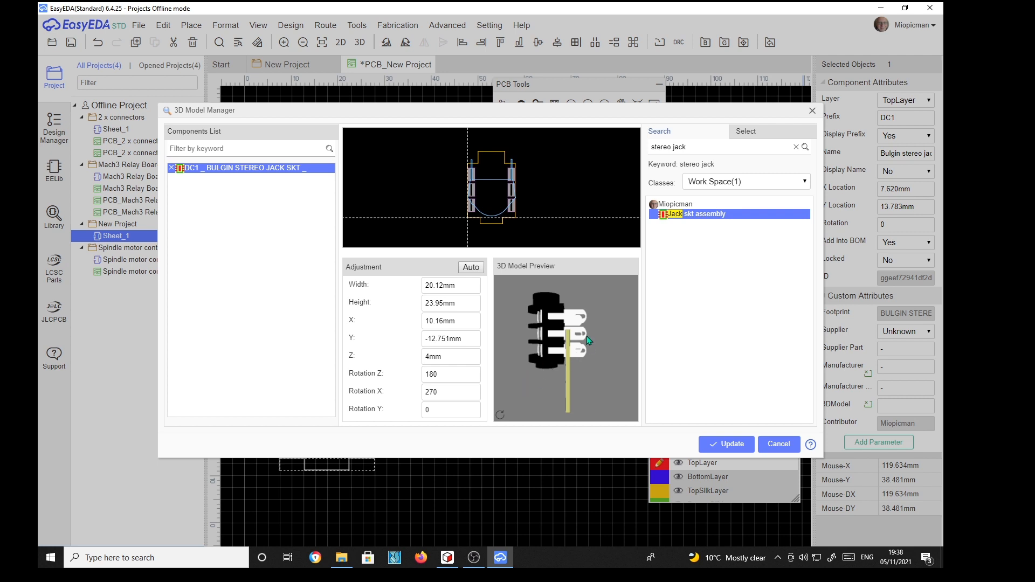
left_click_drag(601, 351, 632, 360)
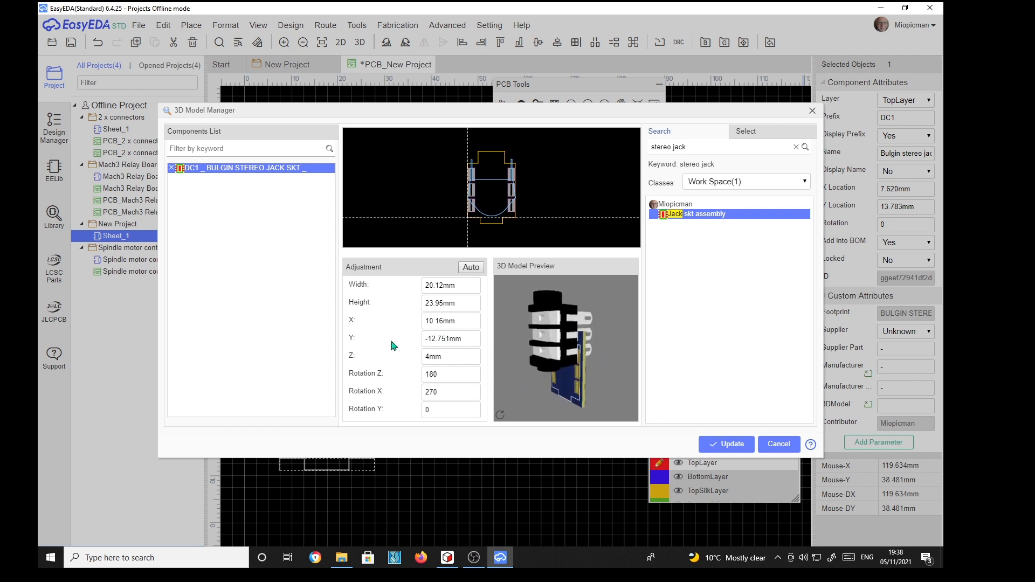
left_click(467, 338)
type("1")
type("-1")
key("Return")
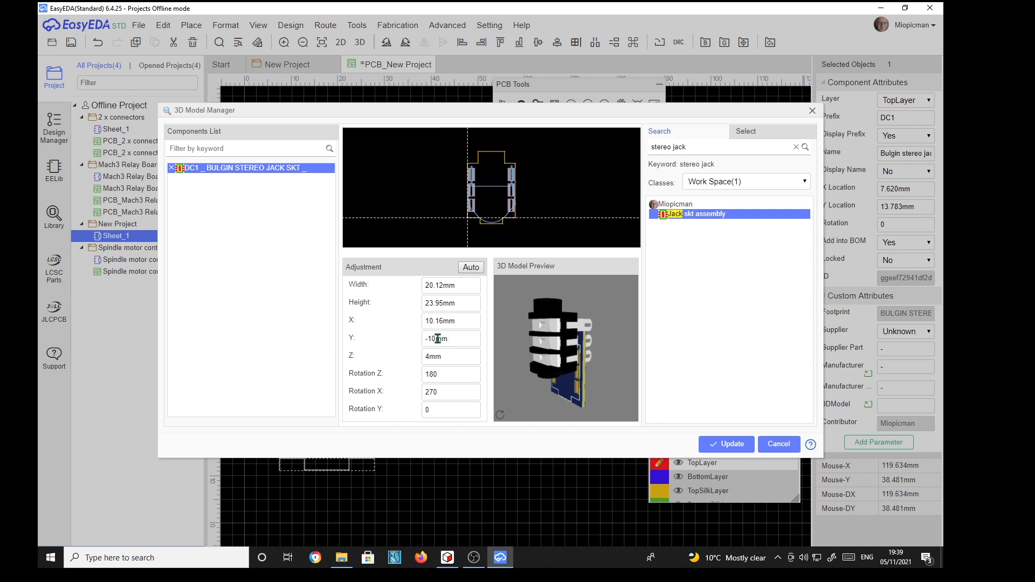
Shift the jack socket model along the board by setting its Y offset to -2 mm and further to 0 mm.
left_click(453, 340)
type("-2")
key("Return")
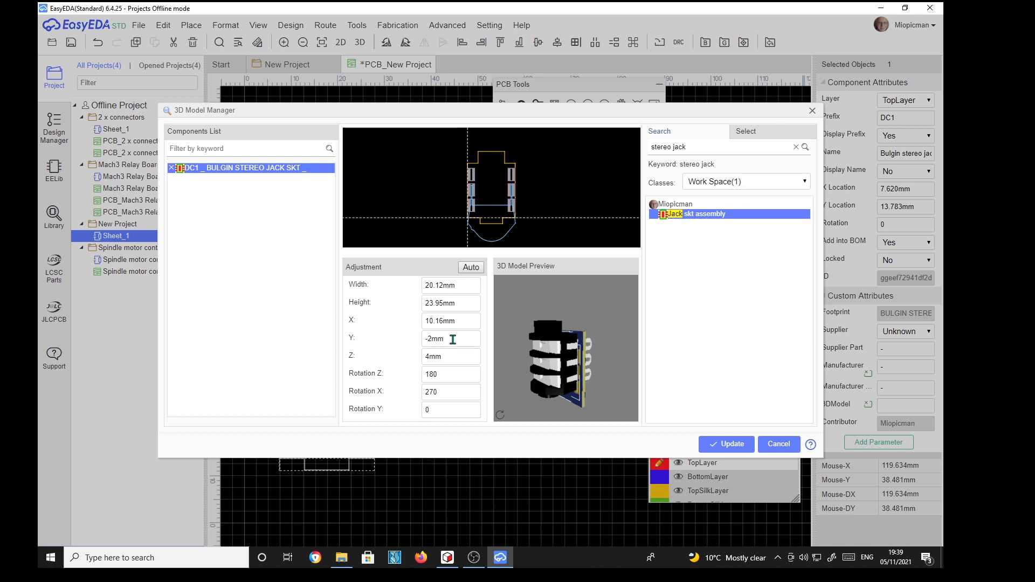
left_click(464, 340)
type("0")
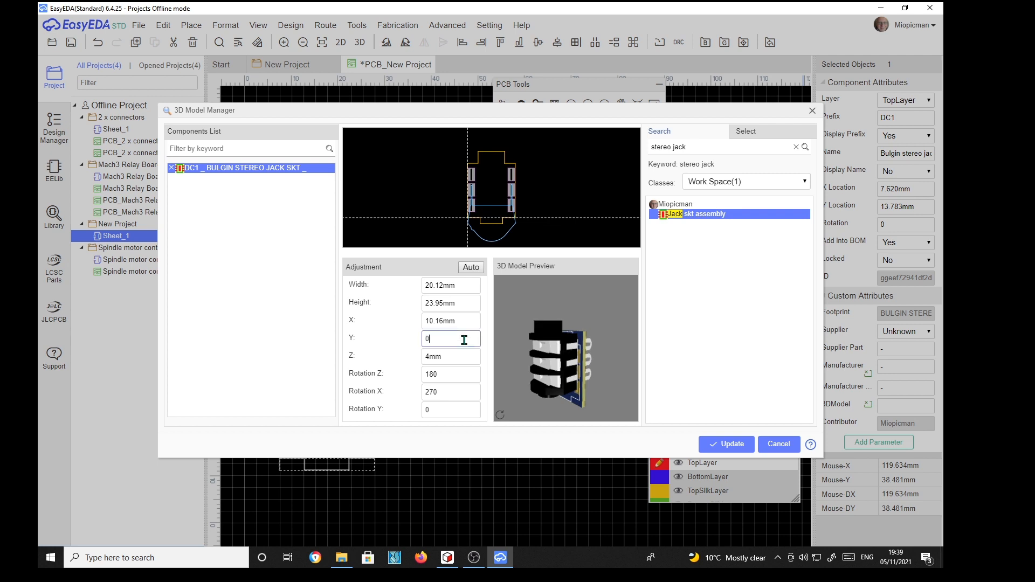
key("Return")
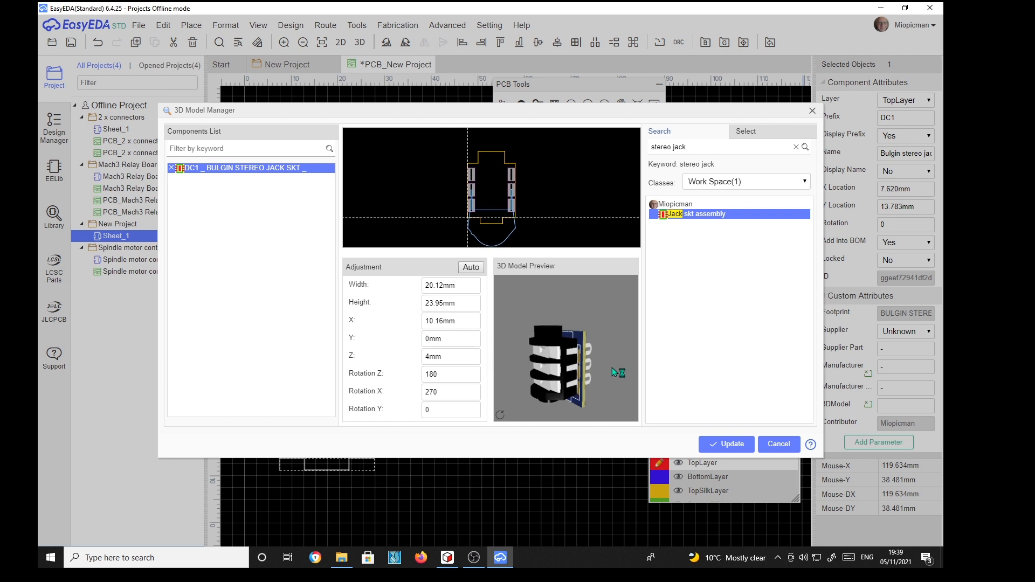
Compare the model's pins with the pad slots from beneath, try a Y offset of -3 mm and restore 0 mm.
left_click_drag(609, 368, 510, 356)
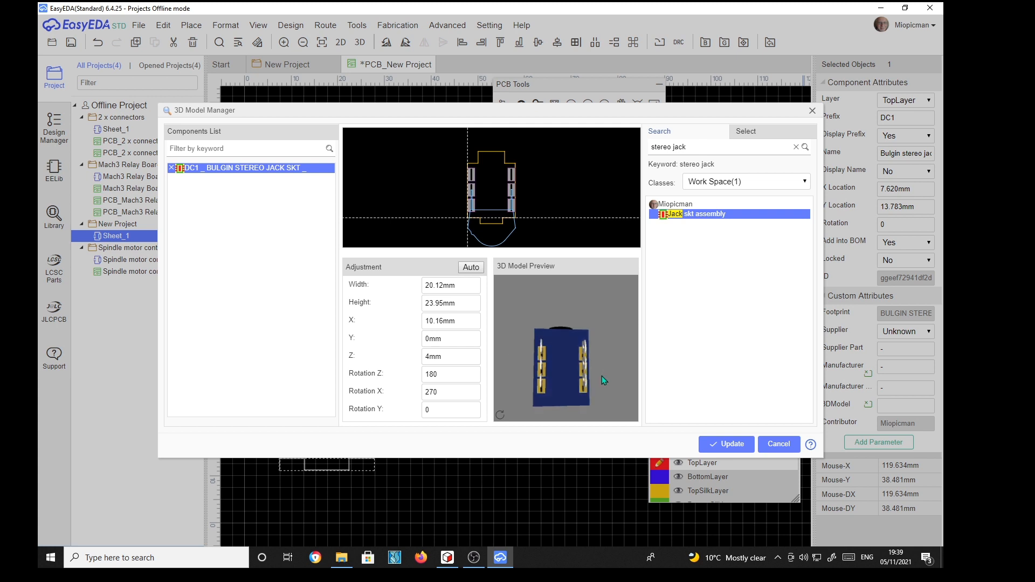
scroll(598, 384, "up", 3)
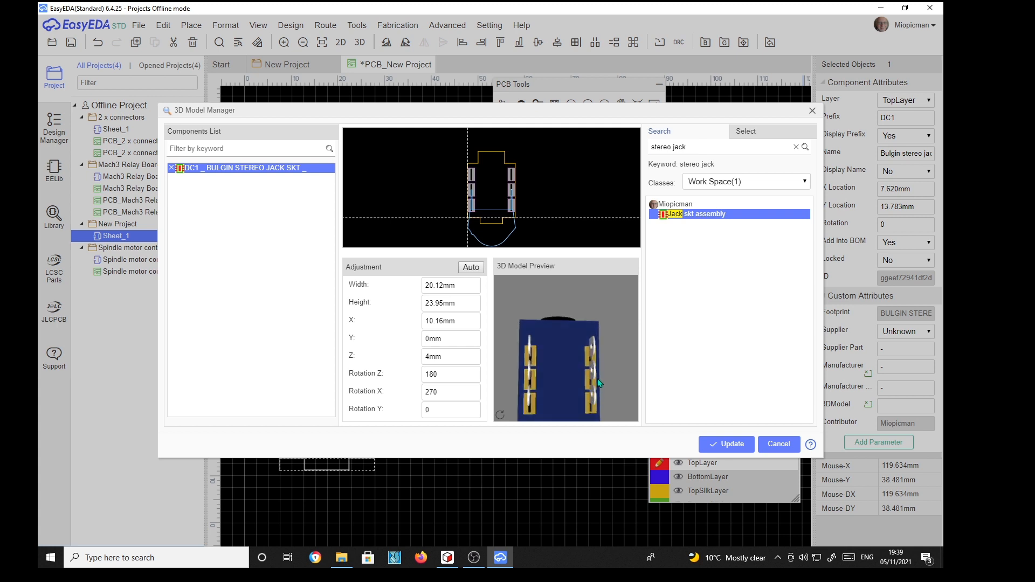
mouse_move(599, 381)
left_mouse_down()
mouse_move(598, 315)
mouse_move(604, 371)
left_mouse_up()
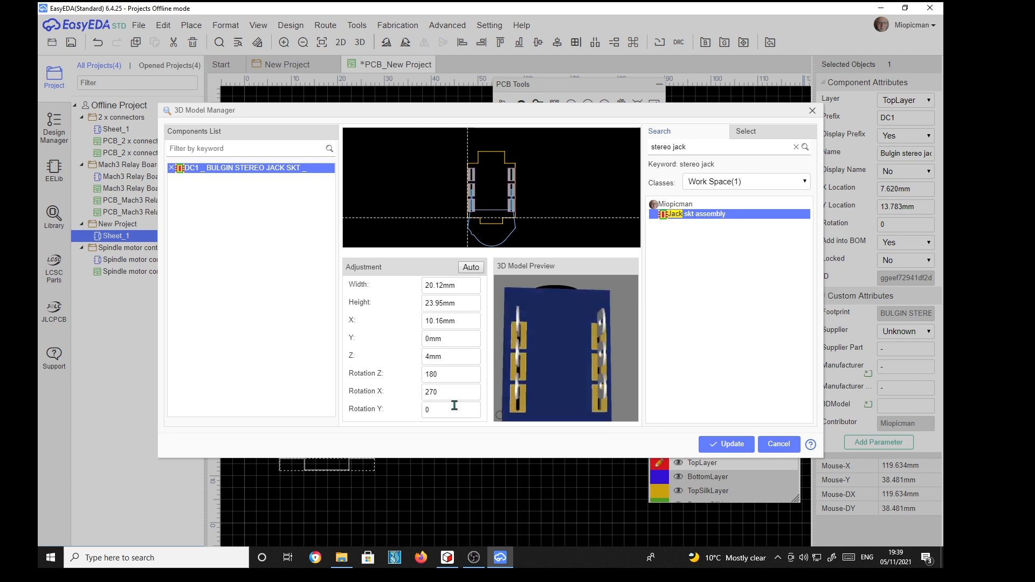
left_click(455, 340)
type("-3")
key("Return")
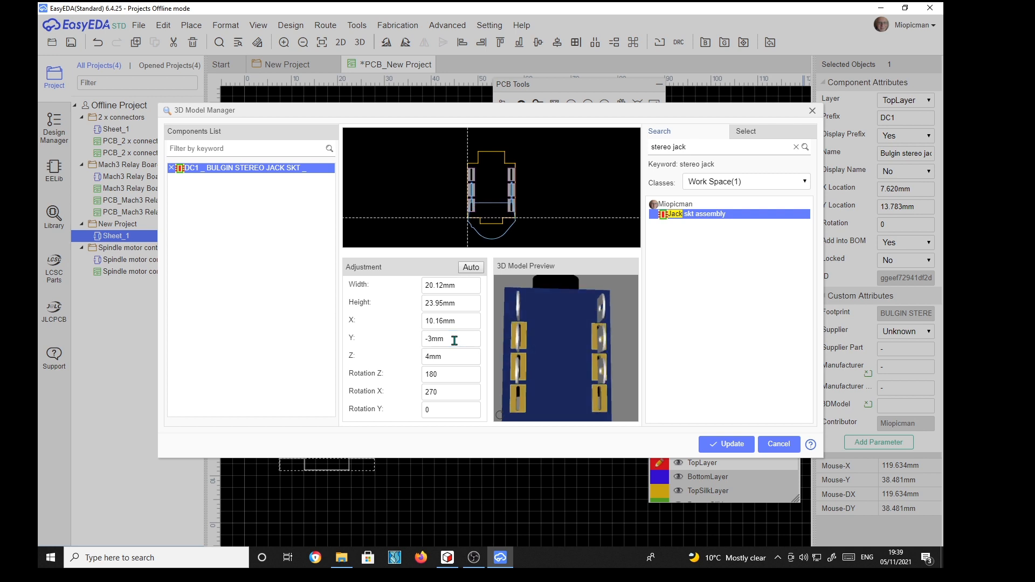
left_click(455, 341)
type("0")
key("Return")
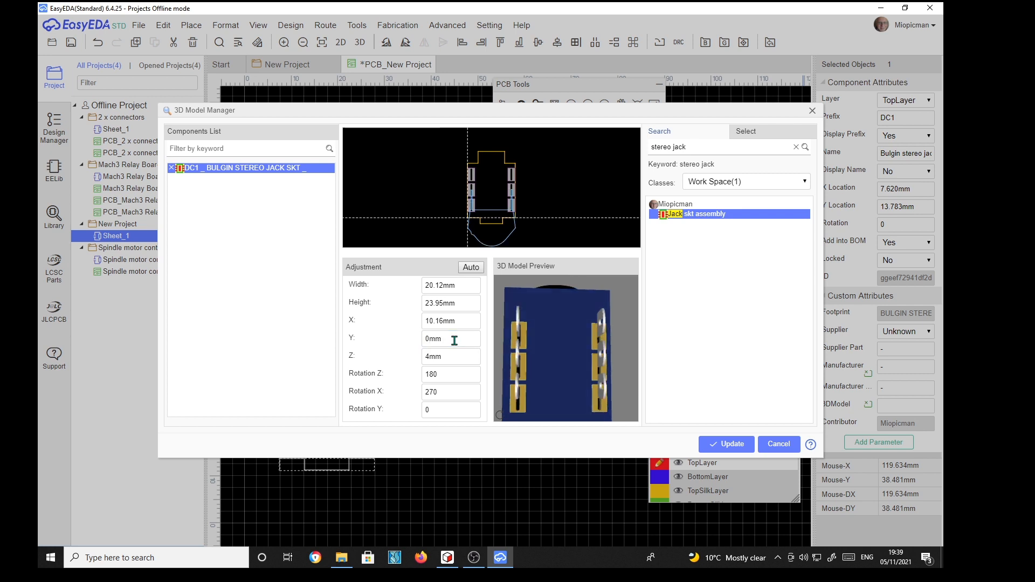
Align the jack socket pins with the slots by setting the Y offset to 1 mm and further to 2 mm.
left_click(449, 340)
type("1")
key("Return")
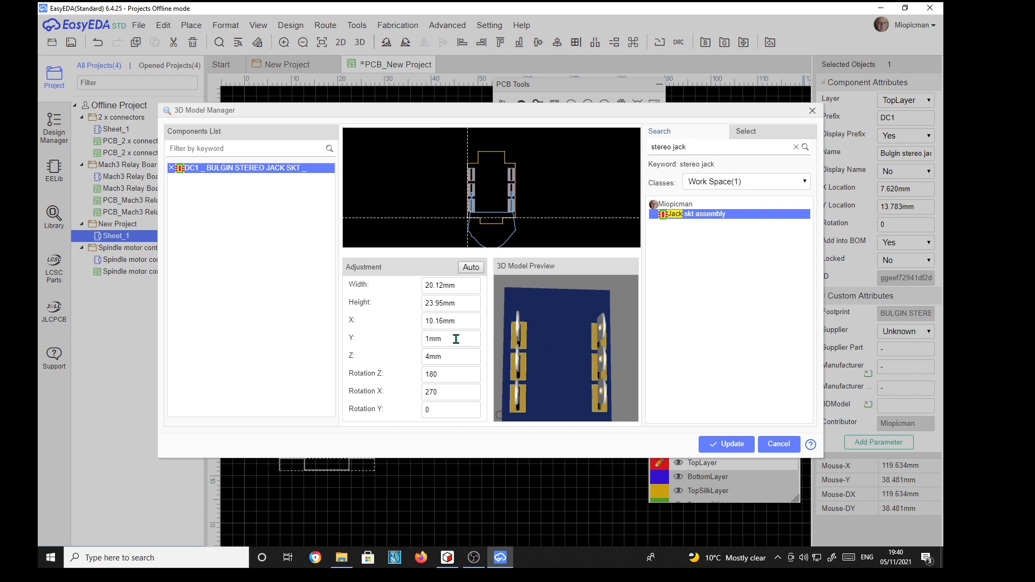
left_click(455, 341)
type("2")
key("Return")
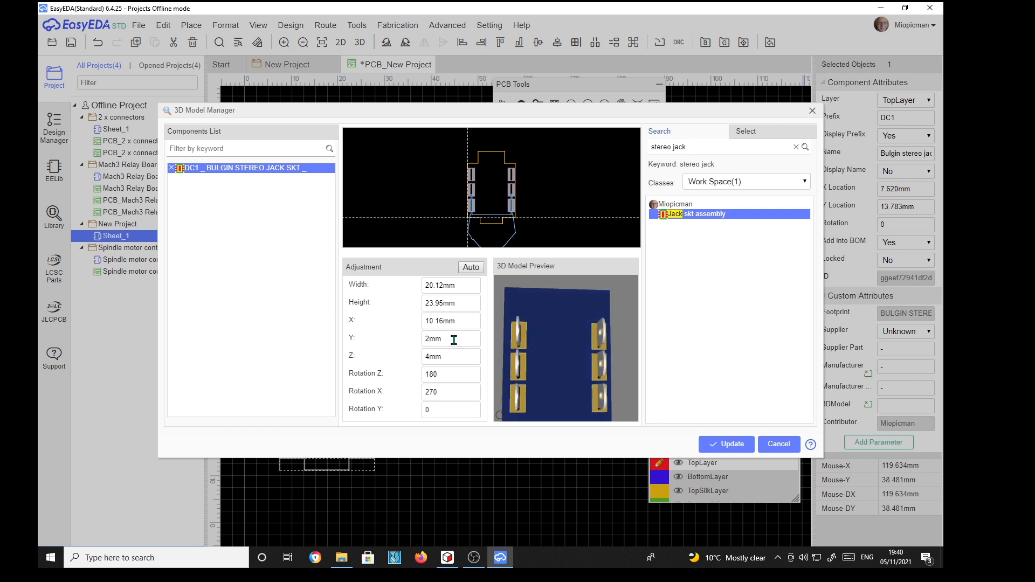
Check the jack socket pins against the pad slots up close and set the model's Y offset to 2.5 mm.
scroll(538, 377, "up", 2)
left_click_drag(562, 364, 497, 395)
left_click_drag(613, 352, 607, 322)
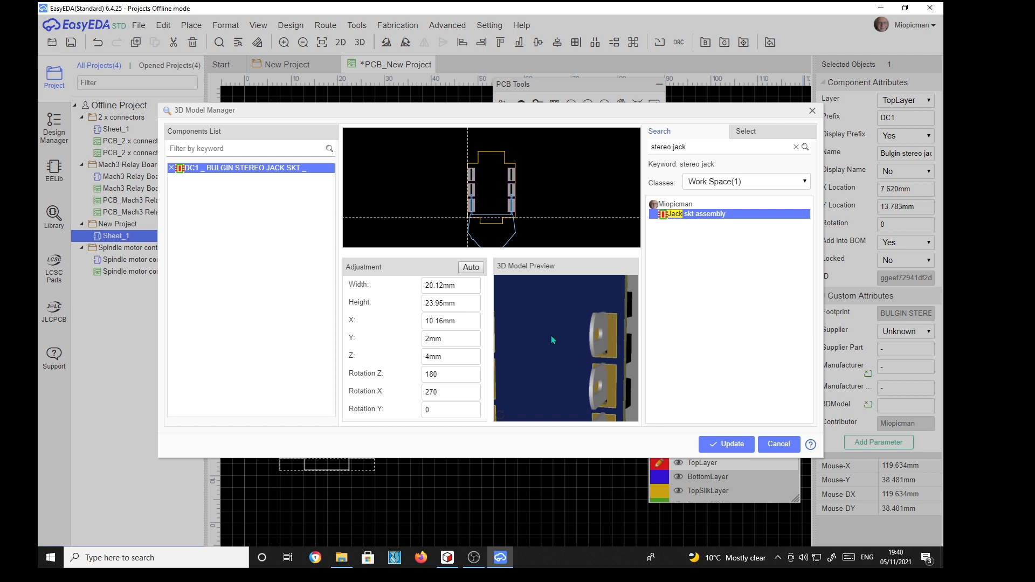
left_click(452, 340)
left_click(452, 340)
type(".5")
key("Return")
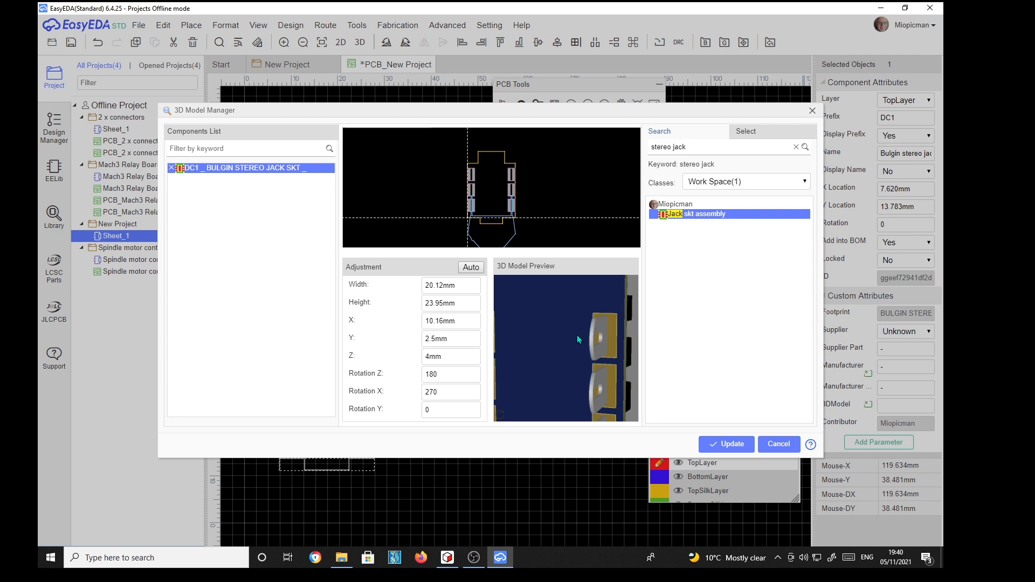
Compare the pins with the slots in both pad rows and centre the model by setting its X offset to 10 mm.
left_click_drag(565, 339, 598, 332)
left_click_drag(520, 347, 654, 352)
right_click_drag(652, 346, 733, 345)
left_click(594, 351)
left_click_drag(571, 350, 589, 349)
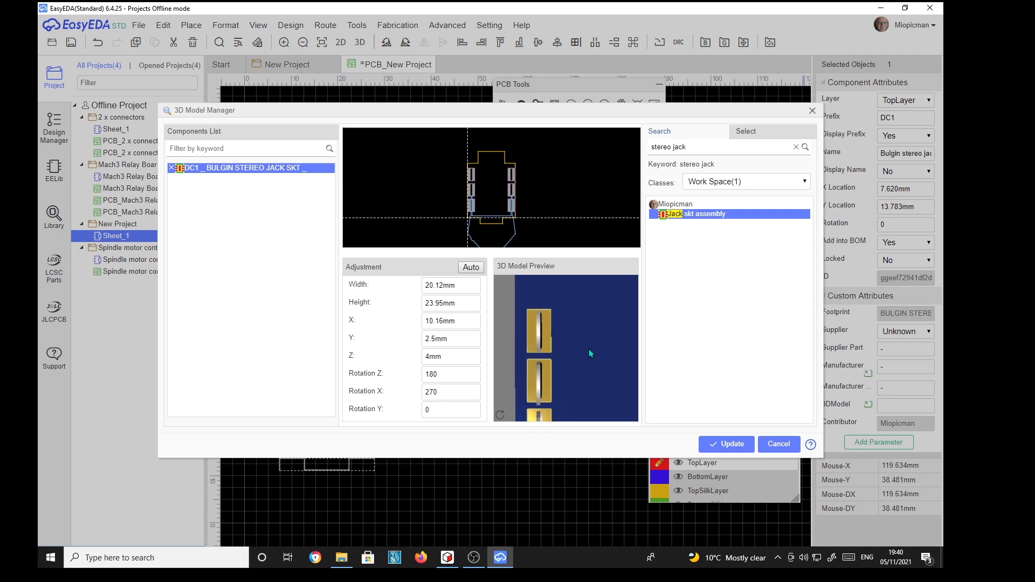
right_click_drag(599, 345, 464, 344)
right_click_drag(561, 344, 555, 342)
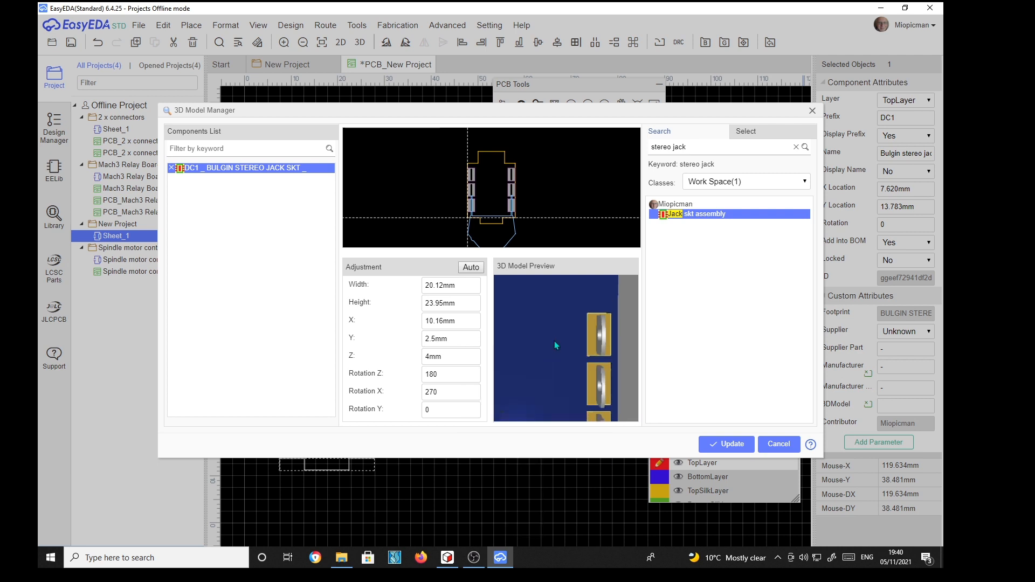
mouse_move(554, 341)
left_mouse_down()
mouse_move(535, 343)
mouse_move(603, 339)
mouse_move(565, 338)
left_mouse_up()
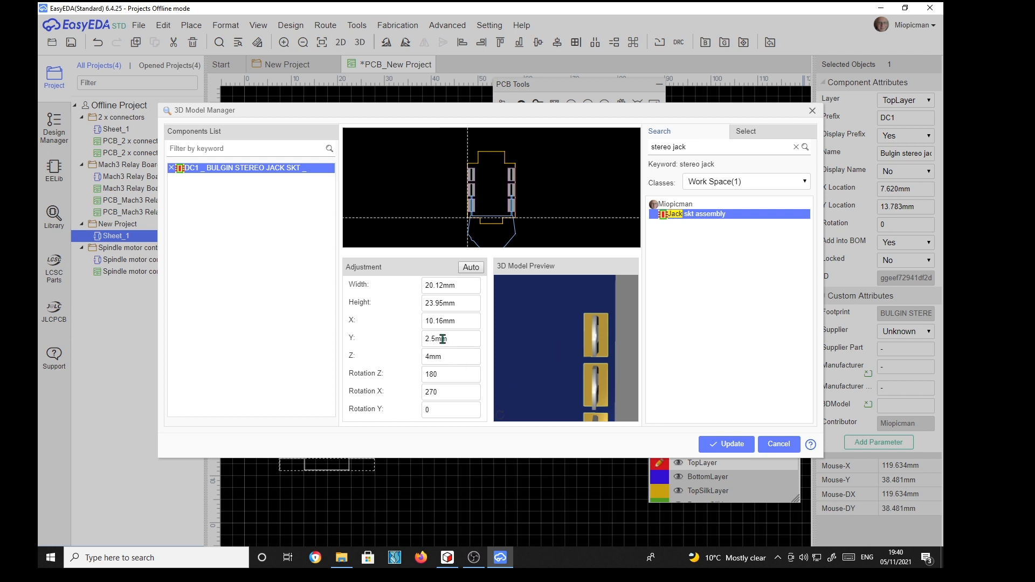
left_click(469, 323)
type("10")
key("Return")
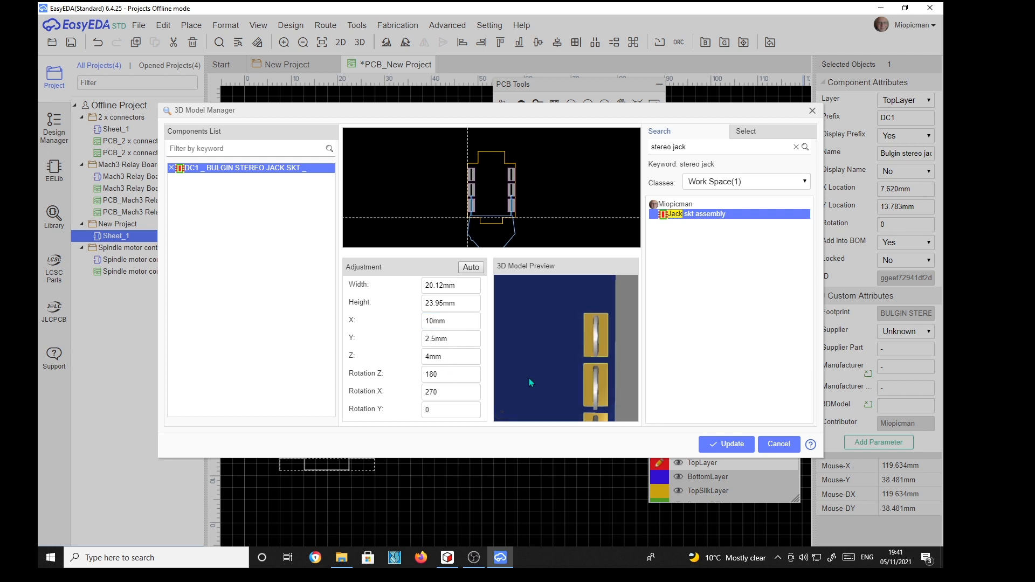
Review the whole jack socket model, apply its adjusted placement to DC1 and close the 3D Model Manager.
left_click_drag(539, 347, 635, 446)
left_click_drag(552, 341, 542, 396)
scroll(547, 387, "down", 6)
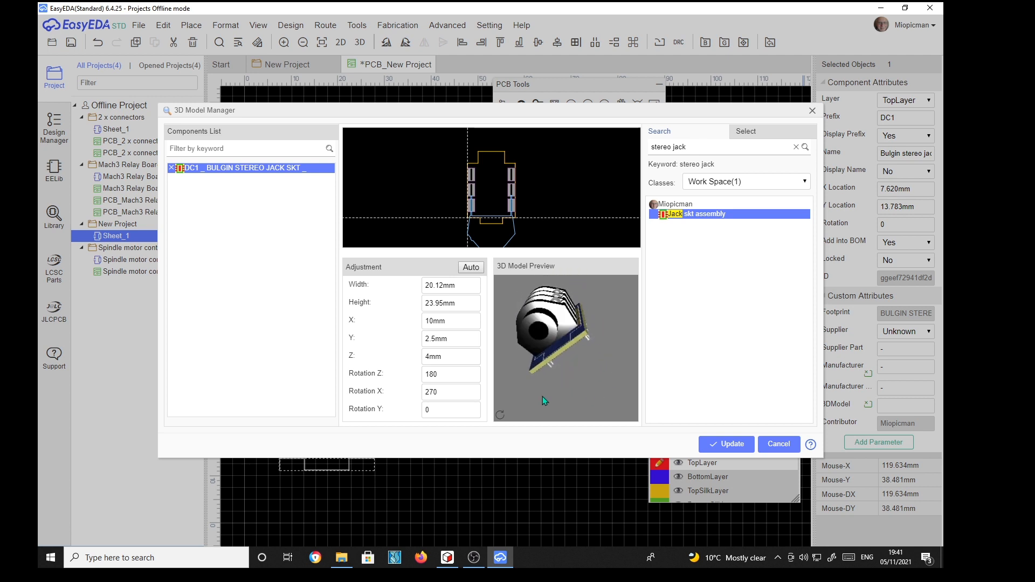
left_click(733, 446)
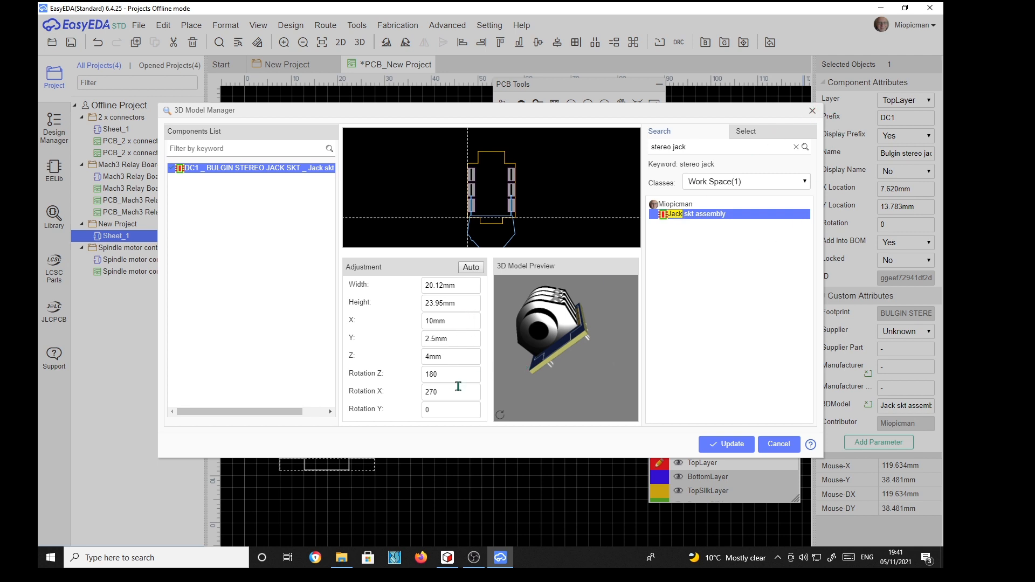
left_click(813, 110)
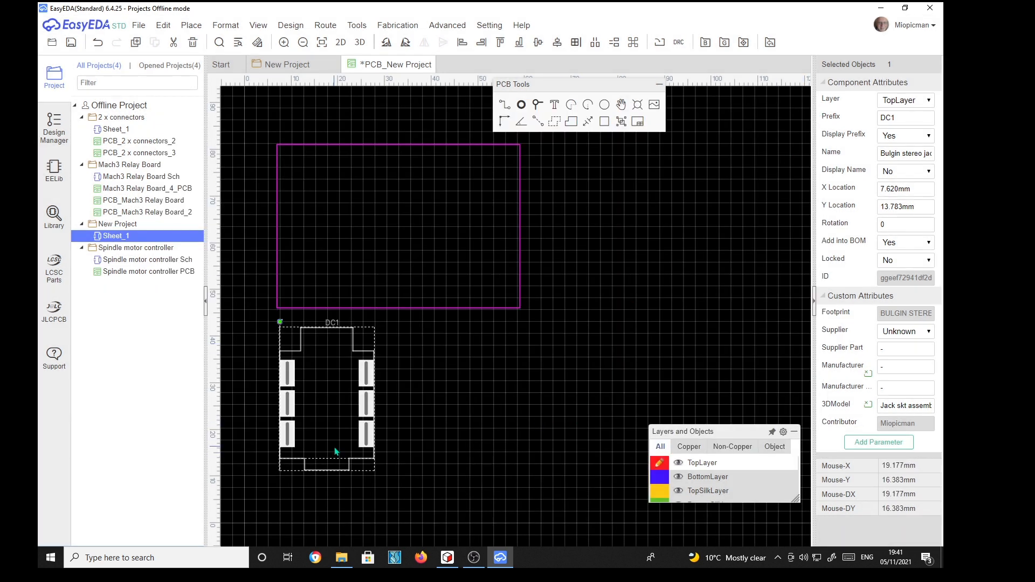
Move the DC1 footprint inside the left half of the board outline and save the PCB.
left_click_drag(319, 414, 361, 238)
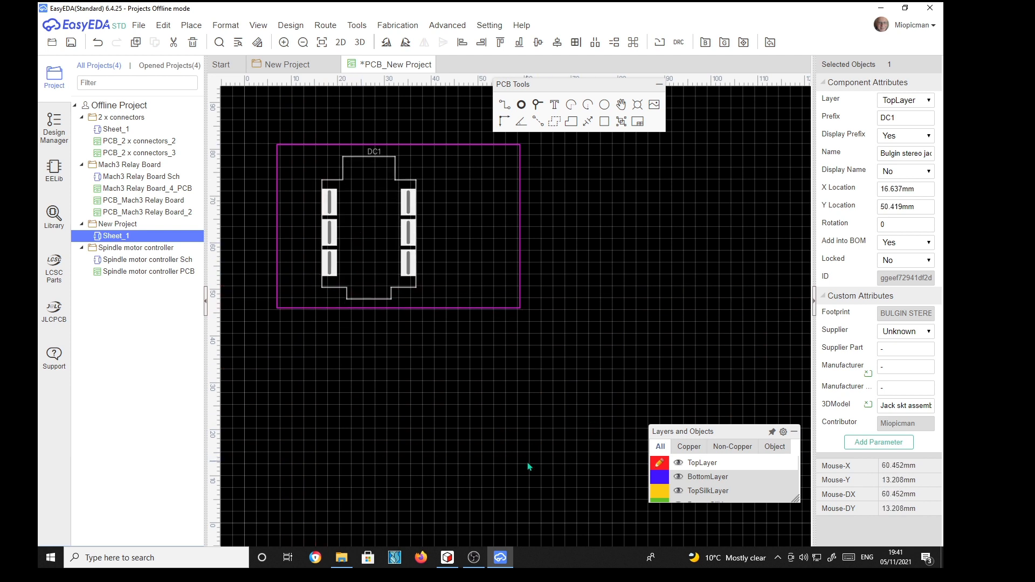
left_click(71, 43)
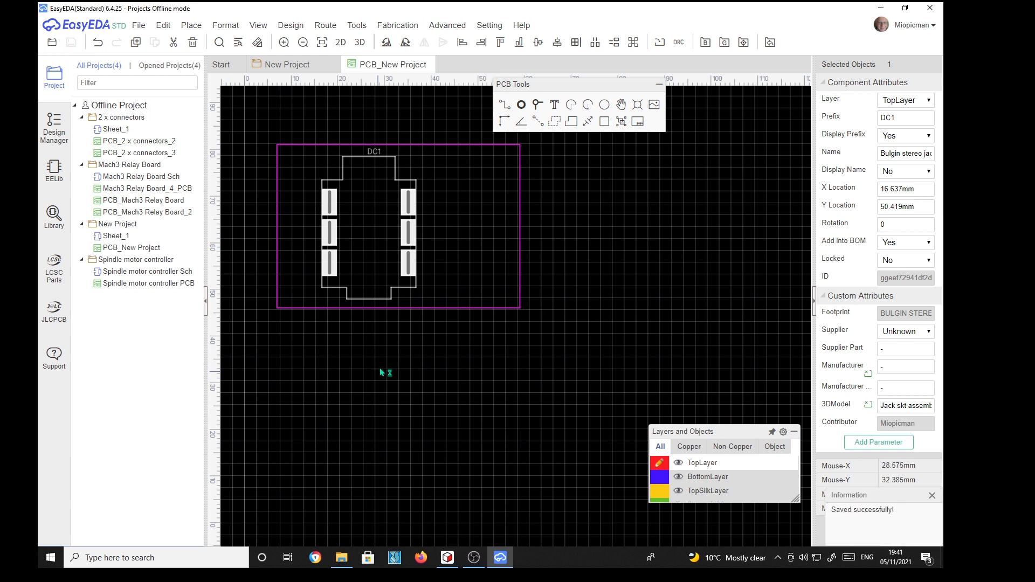
Start the local autorouter with its console window moved aside, and dismiss the Auto Router configuration without running it.
left_click(326, 27)
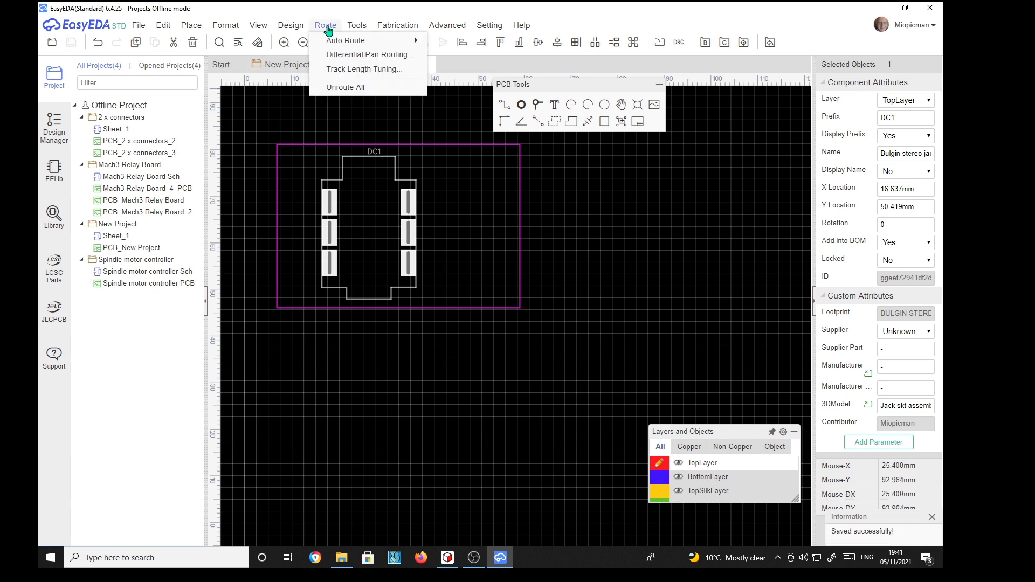
mouse_move(333, 45)
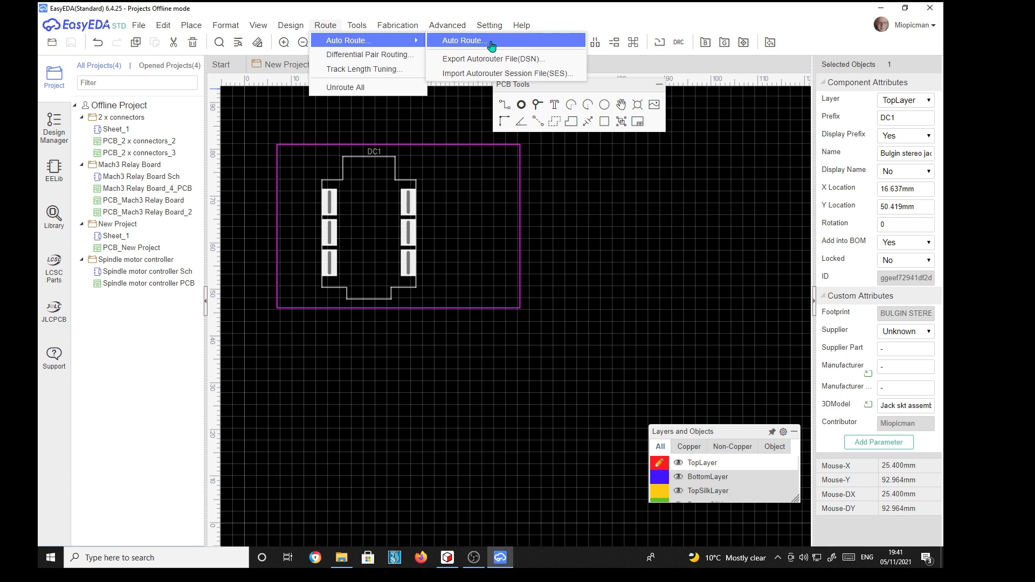
left_click(453, 42)
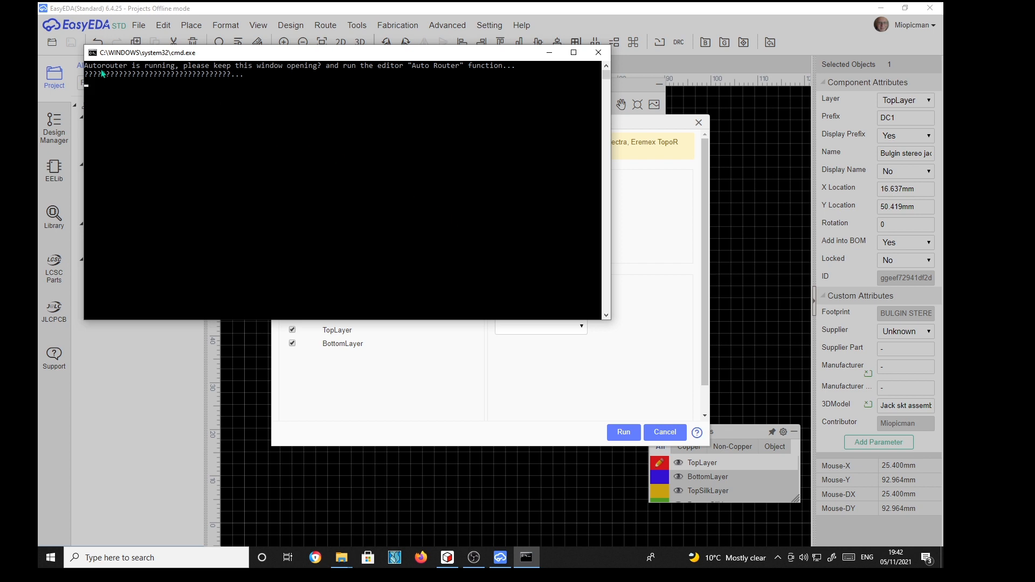
left_click_drag(347, 54, 942, 67)
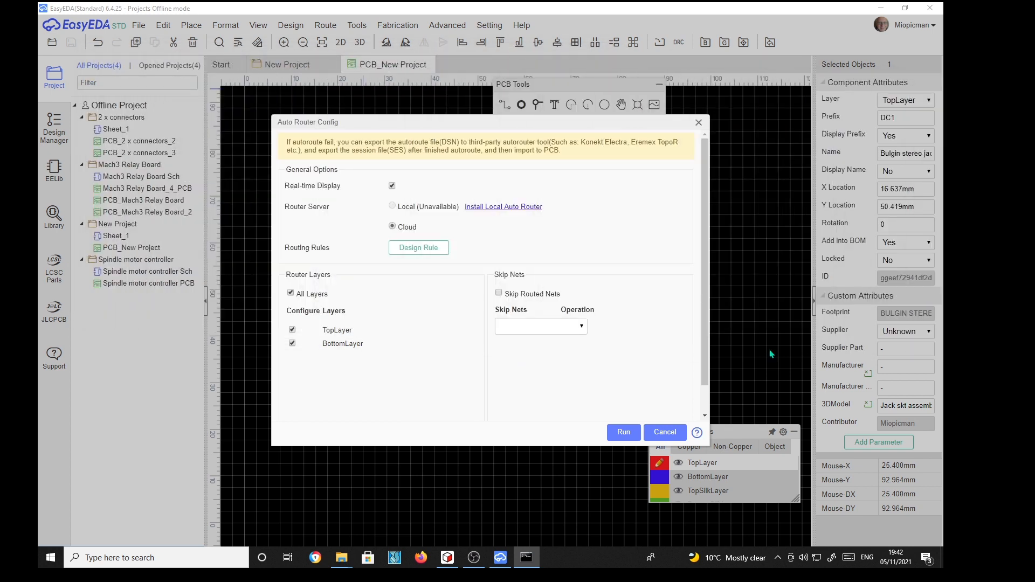
left_click(666, 434)
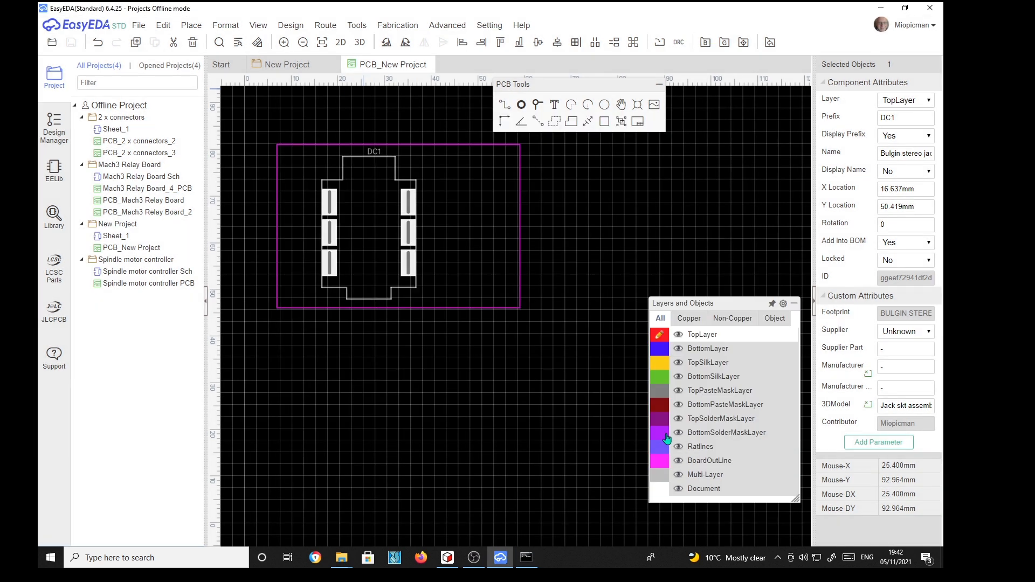
Auto-route the board on all layers using the local router server and close the routing report.
left_click(325, 26)
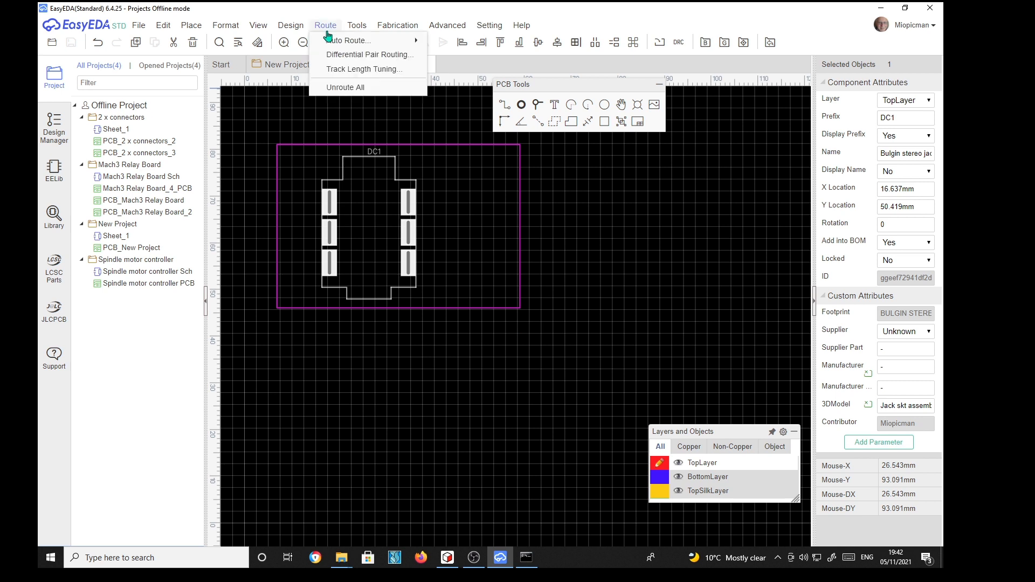
mouse_move(365, 41)
left_click(454, 40)
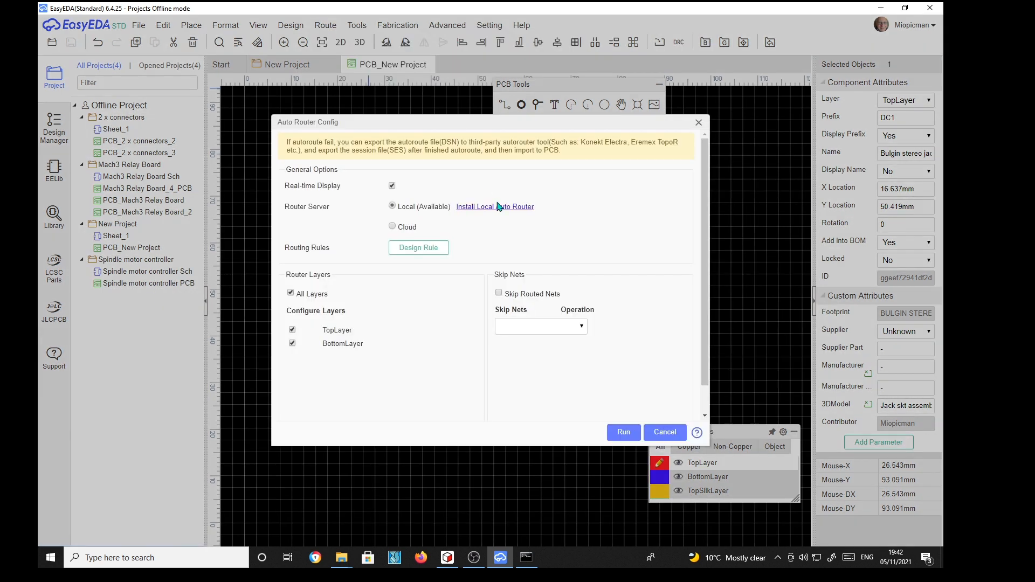
left_click(623, 432)
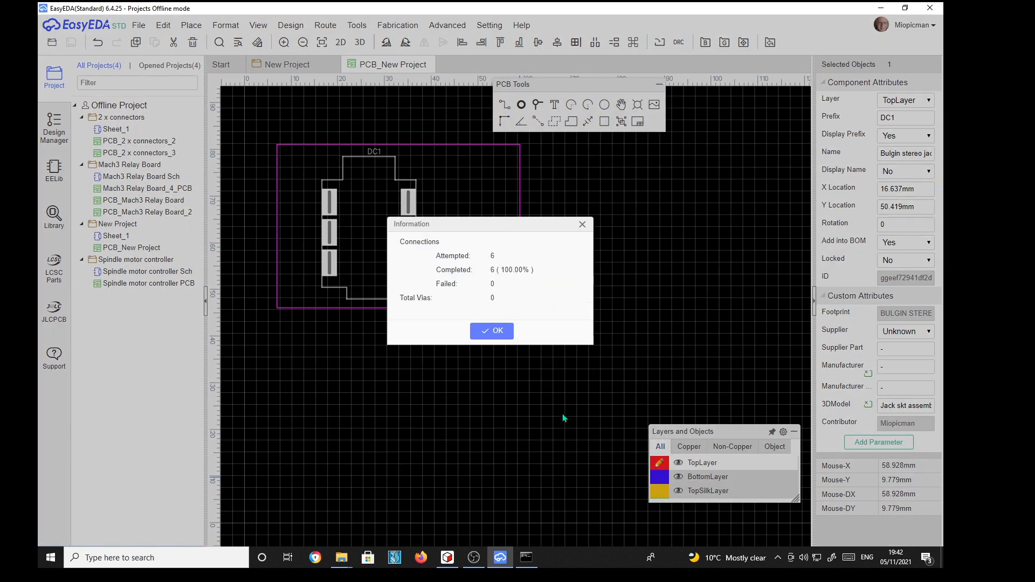
left_click(492, 330)
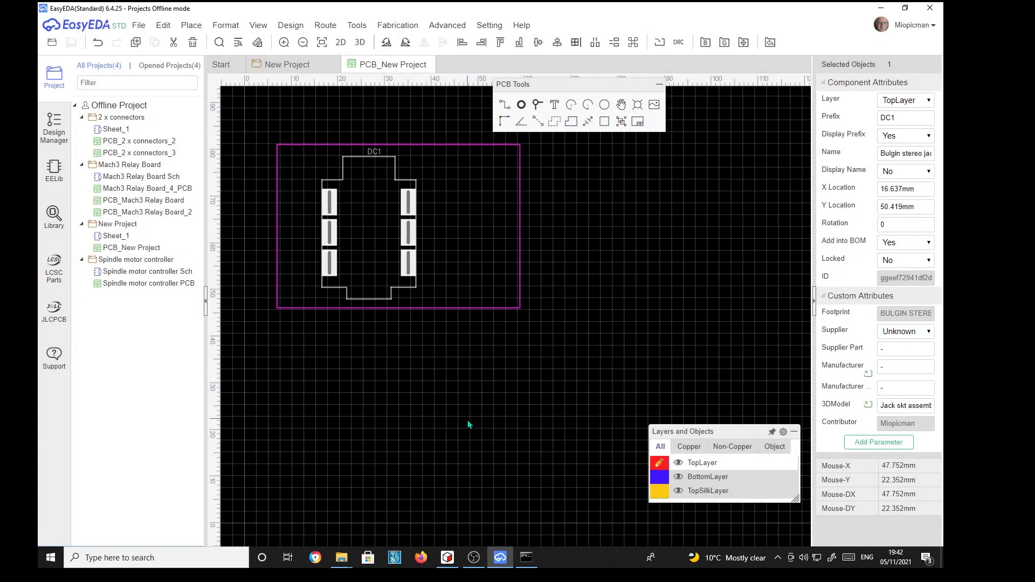
Open the board's 3D view and examine how the jack socket model sits on the board from several angles.
left_click(361, 43)
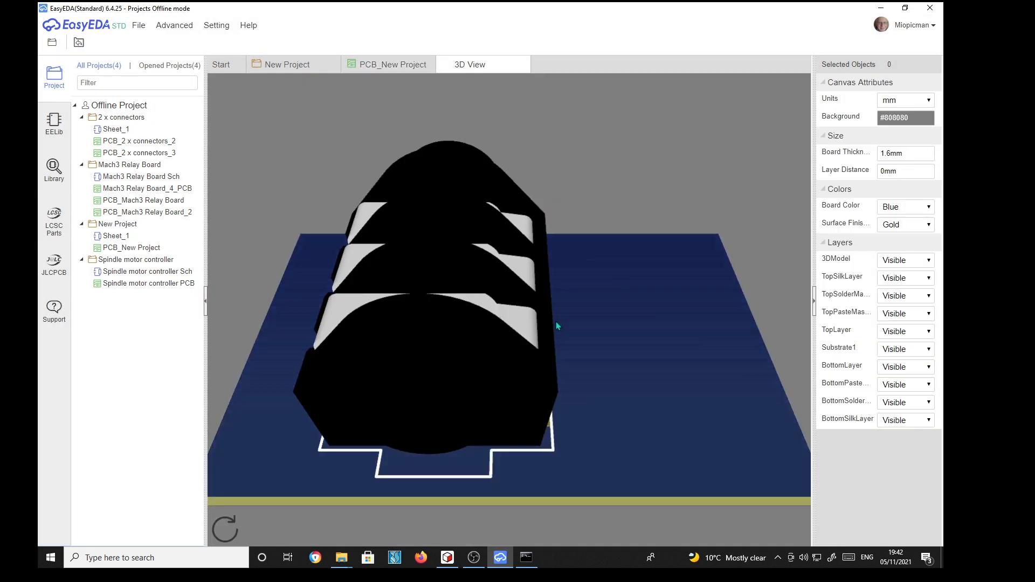
left_click_drag(618, 368, 631, 442)
scroll(620, 397, "up", 3)
scroll(620, 393, "down", 5)
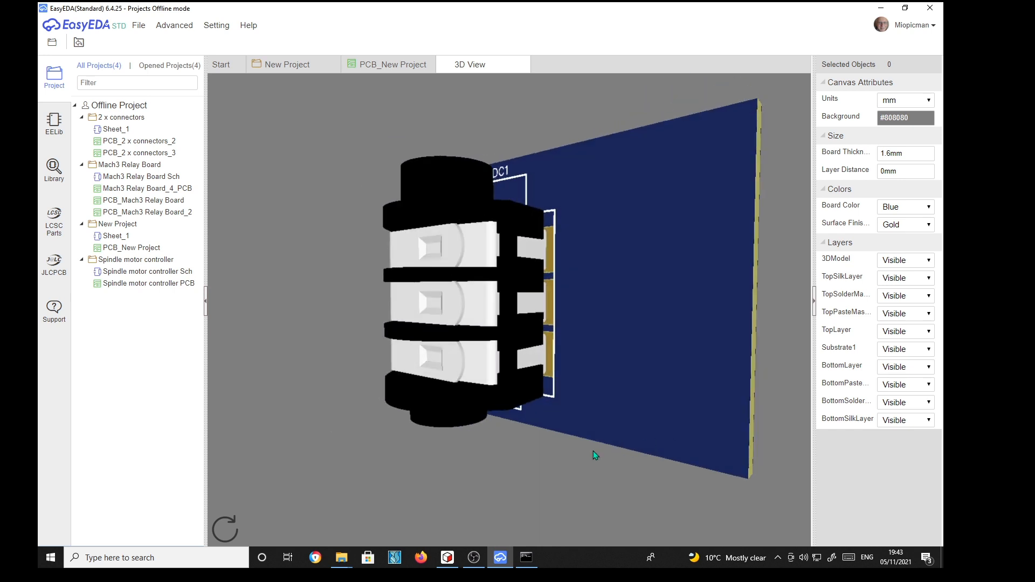
left_click_drag(329, 386, 433, 324)
left_click_drag(587, 361, 634, 398)
left_click_drag(622, 331, 690, 379)
left_click_drag(652, 345, 470, 287)
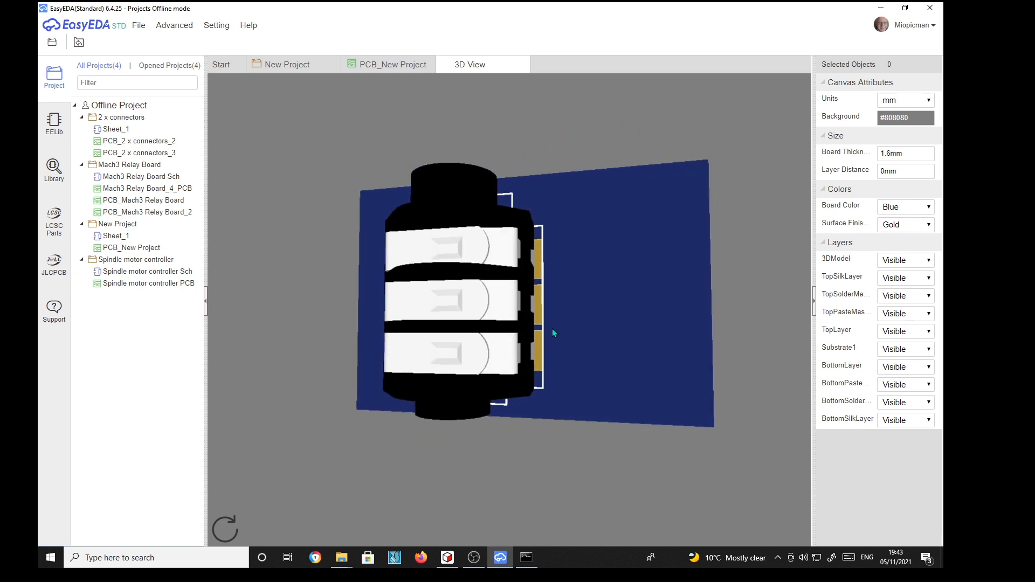
left_click_drag(552, 328, 595, 279)
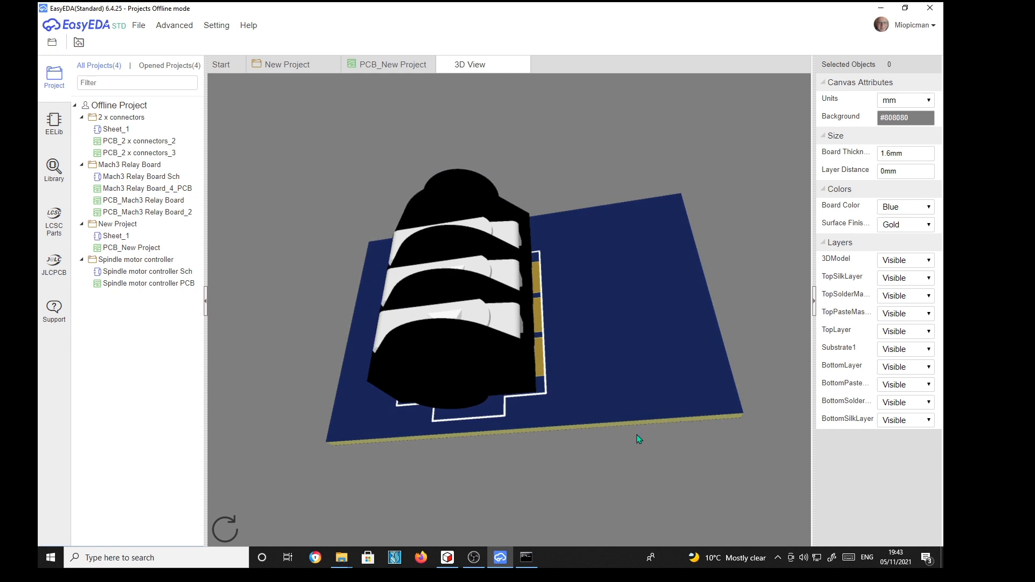